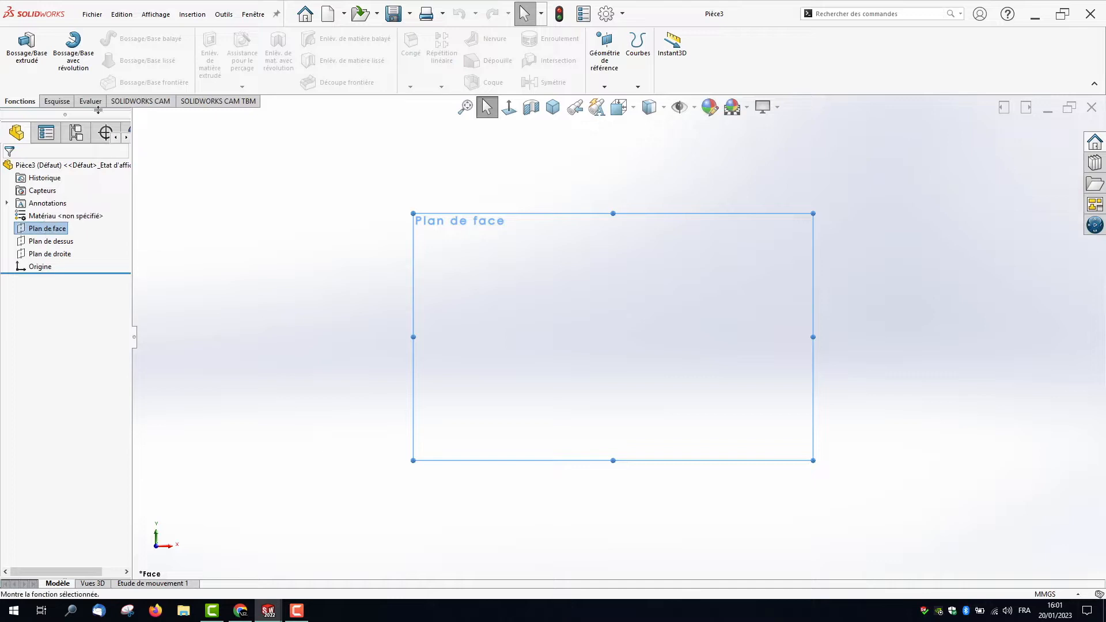
Step: Start a sketch on Plan de face and draw a horizontal construction line about 315 mm long through the origin
{"action": "left_click", "coordinate": [57, 103]}
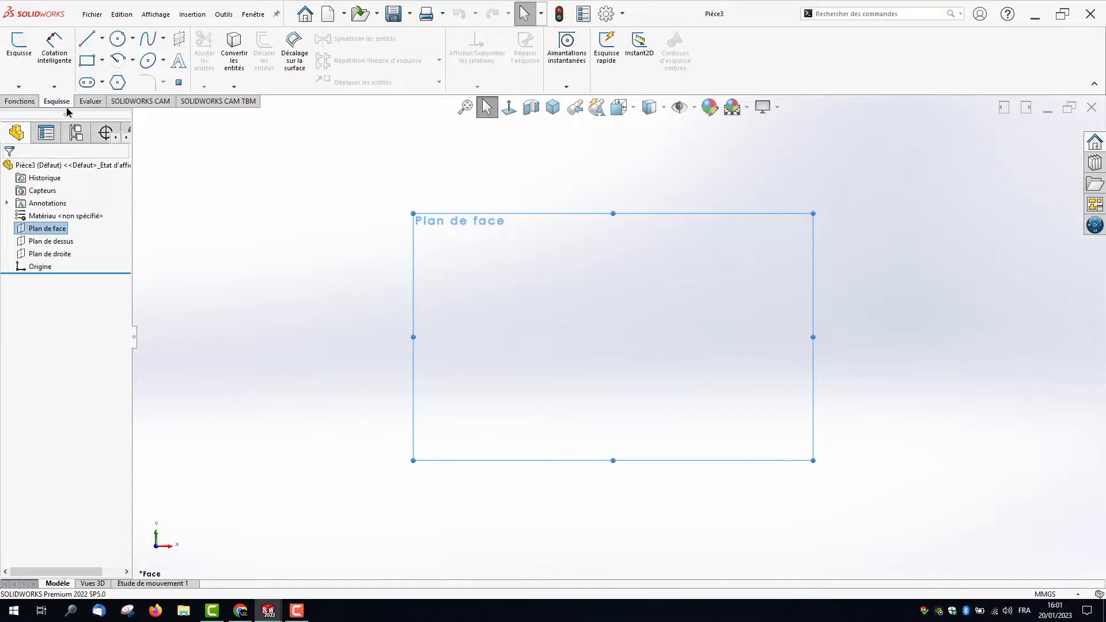
{"action": "left_click", "coordinate": [101, 41]}
{"action": "left_click", "coordinate": [118, 62]}
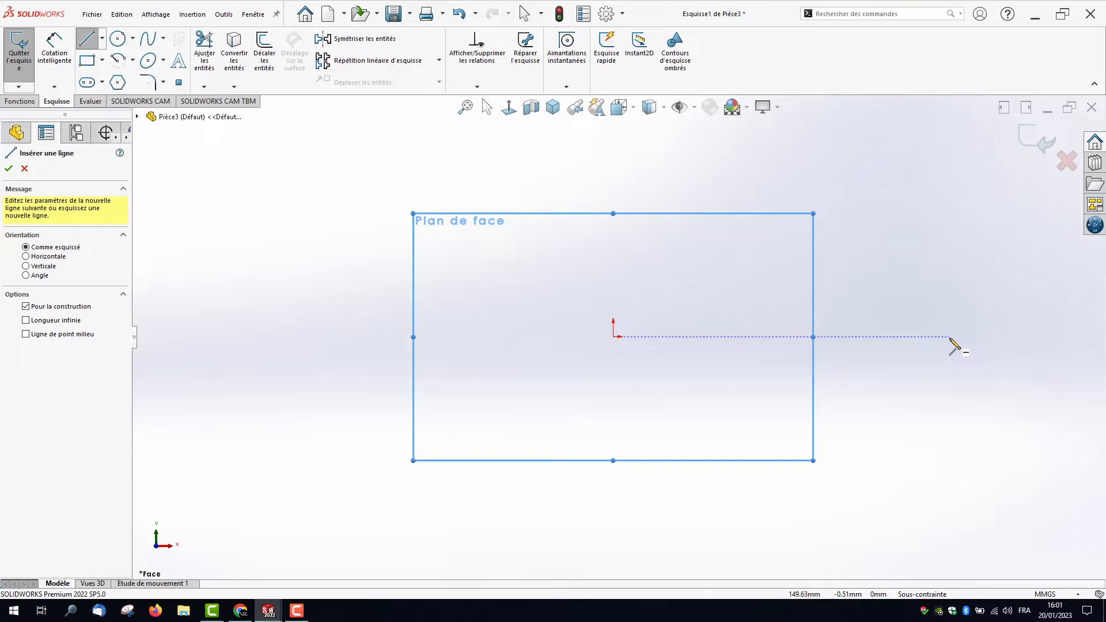
{"action": "left_click", "coordinate": [949, 337]}
{"action": "left_click", "coordinate": [243, 336]}
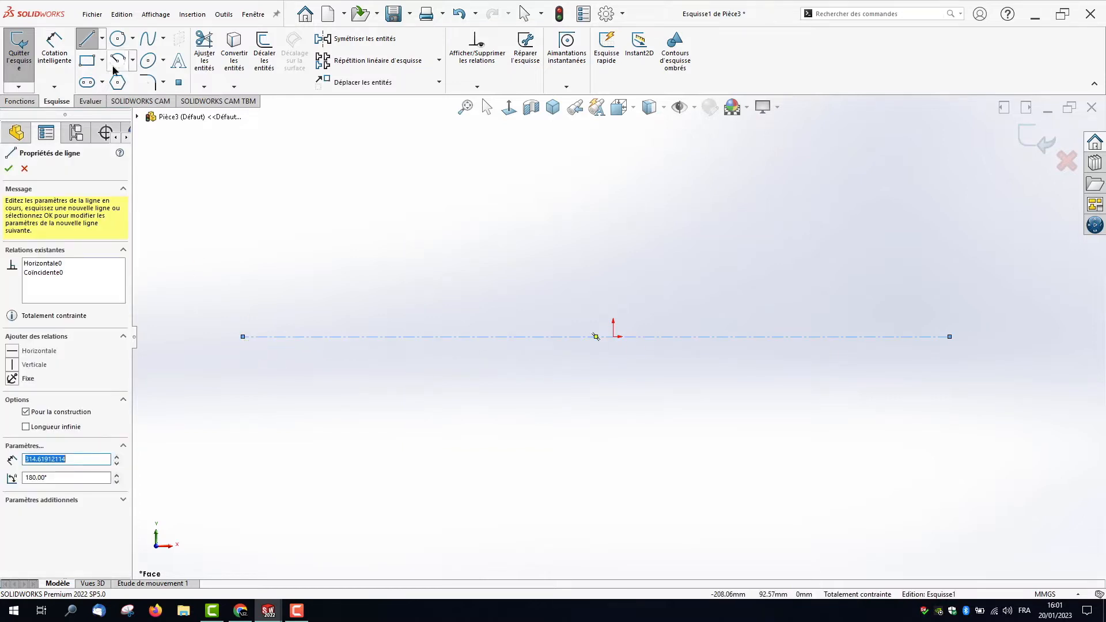
Step: Draw the profile's right flank from the origin with solid lines, stepping upward and to the left with horizontal and vertical segments
{"action": "left_click", "coordinate": [102, 40]}
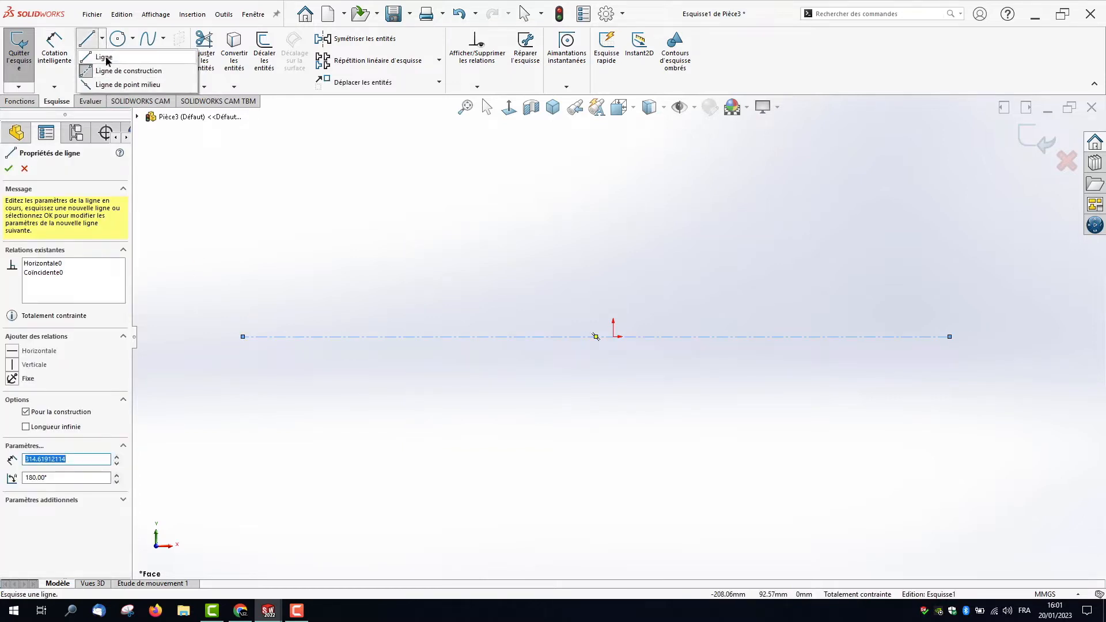
{"action": "left_click", "coordinate": [106, 55]}
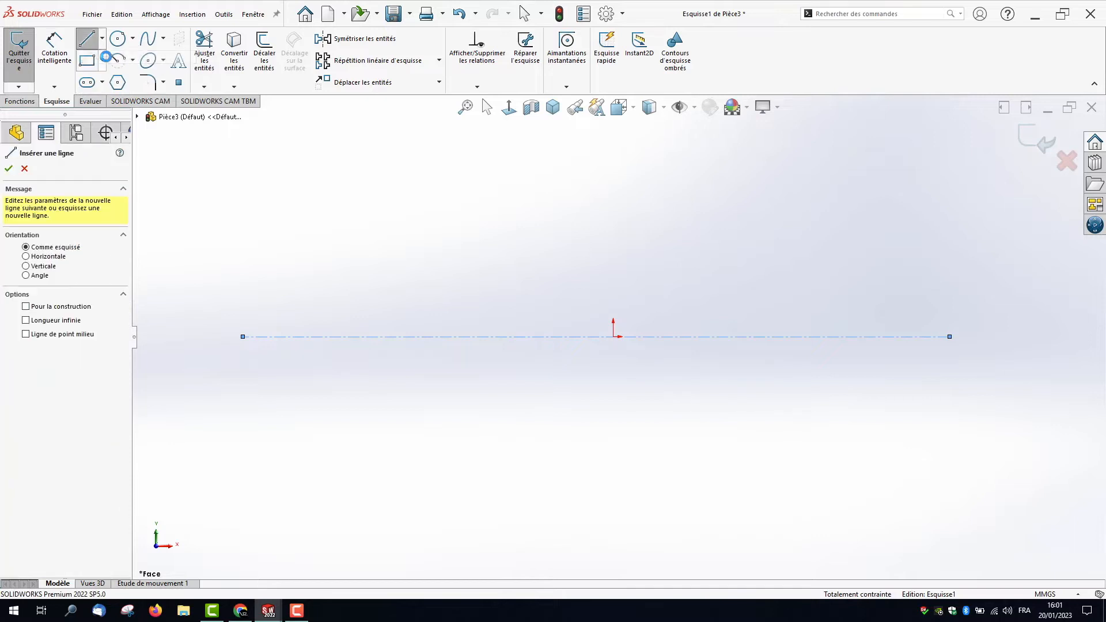
{"action": "left_click", "coordinate": [614, 337]}
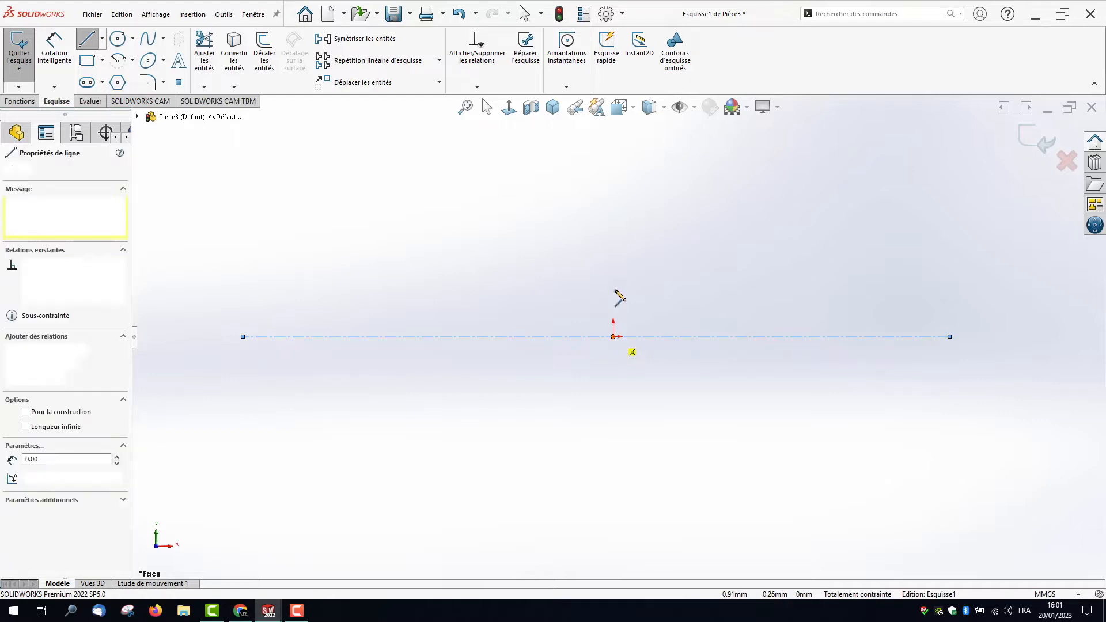
{"action": "left_click", "coordinate": [568, 246]}
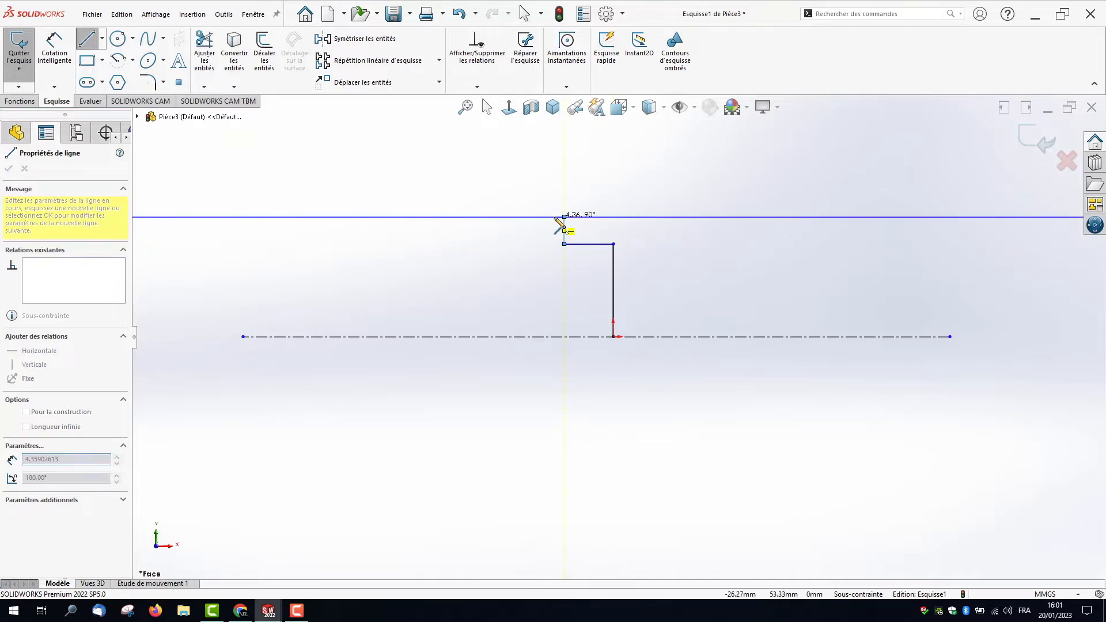
{"action": "left_click", "coordinate": [563, 217]}
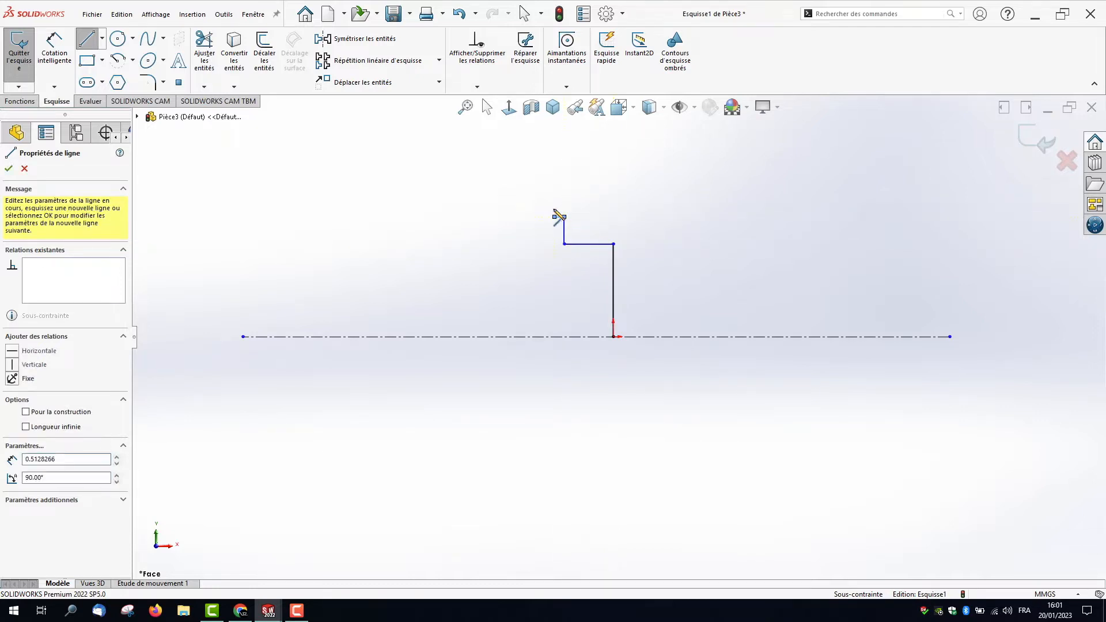
{"action": "left_click", "coordinate": [555, 171]}
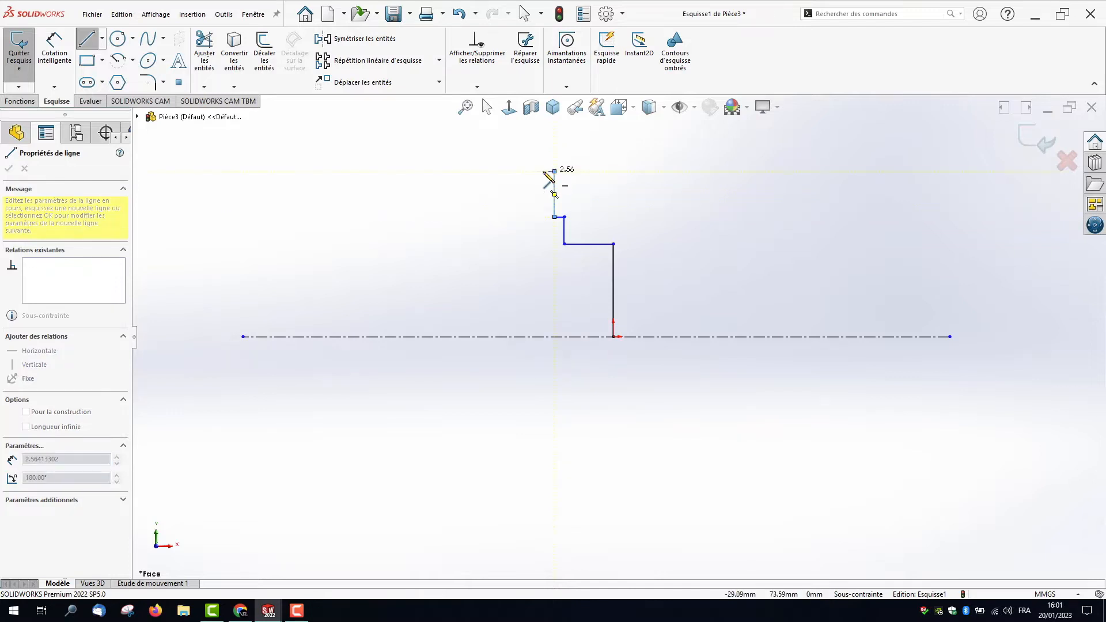
Step: Continue the profile leftward with a tapered, flat-bottomed groove between two short top edges, ending in a vertical line down about 26 mm long
{"action": "left_click", "coordinate": [542, 171]}
{"action": "left_click", "coordinate": [528, 211]}
{"action": "left_click", "coordinate": [513, 211]}
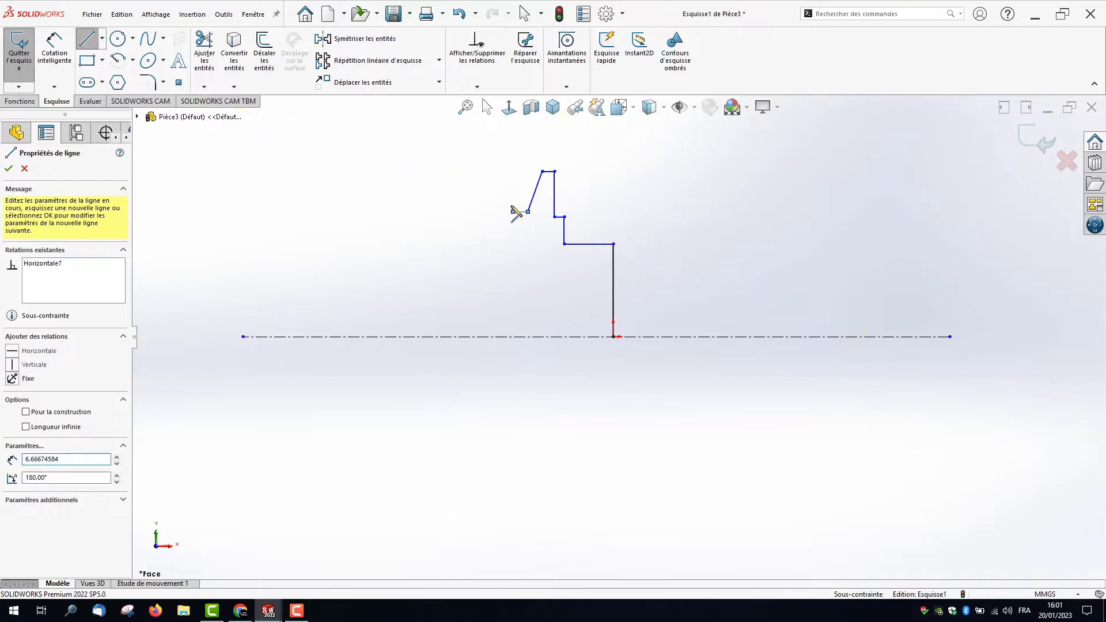
{"action": "left_click", "coordinate": [505, 171]}
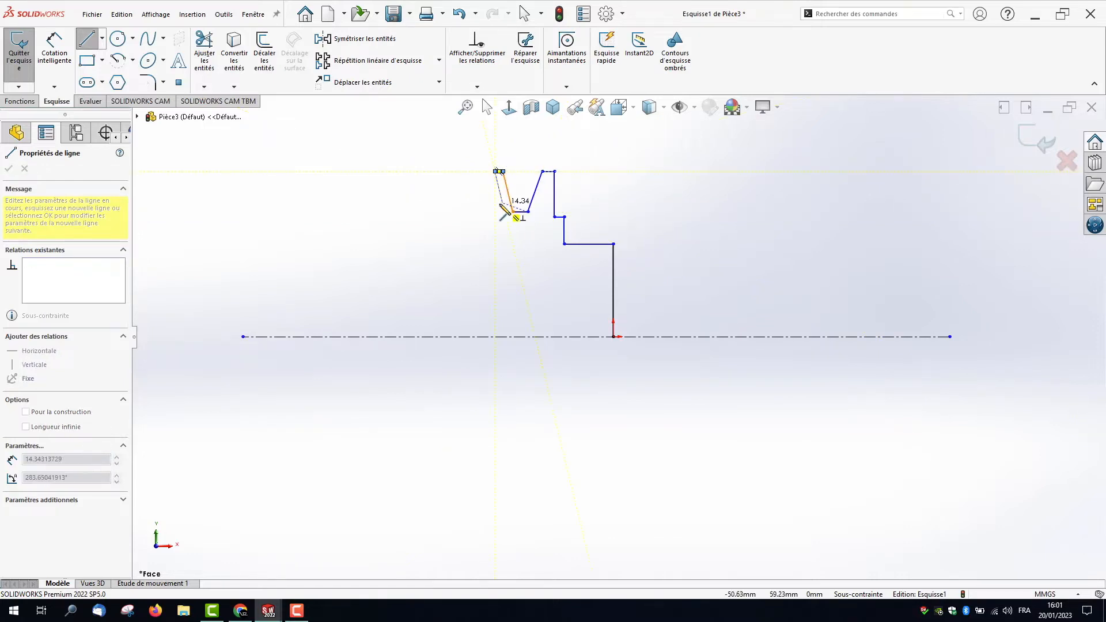
{"action": "left_click", "coordinate": [495, 231]}
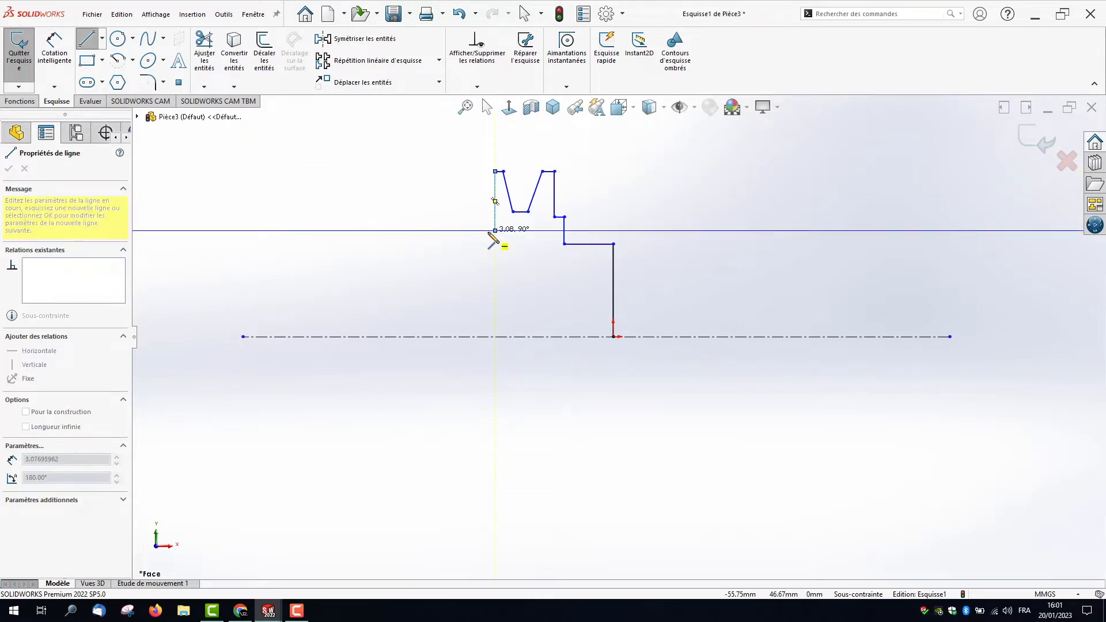
{"action": "key", "text": "Escape"}
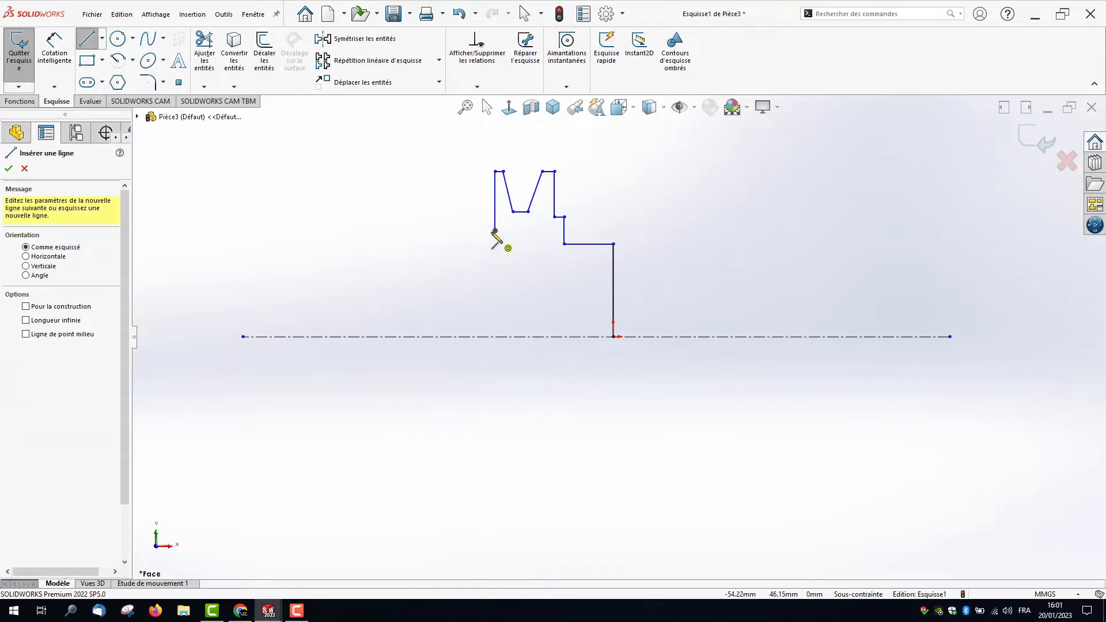
{"action": "scroll", "coordinate": [496, 243], "scroll_direction": "down", "scroll_amount": 3}
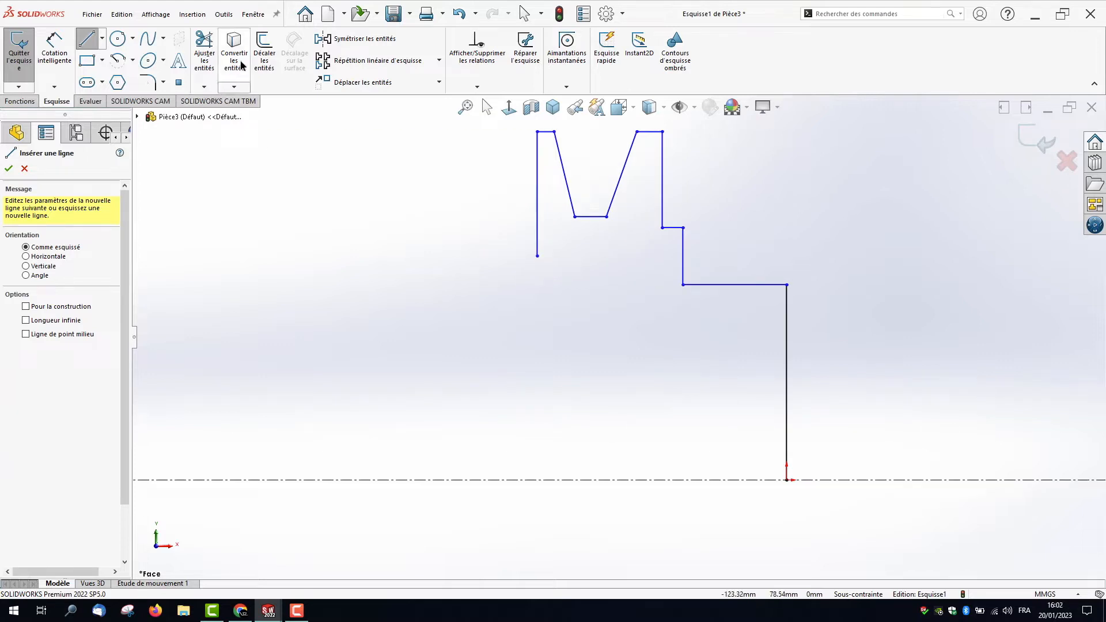
{"action": "key", "text": "Escape"}
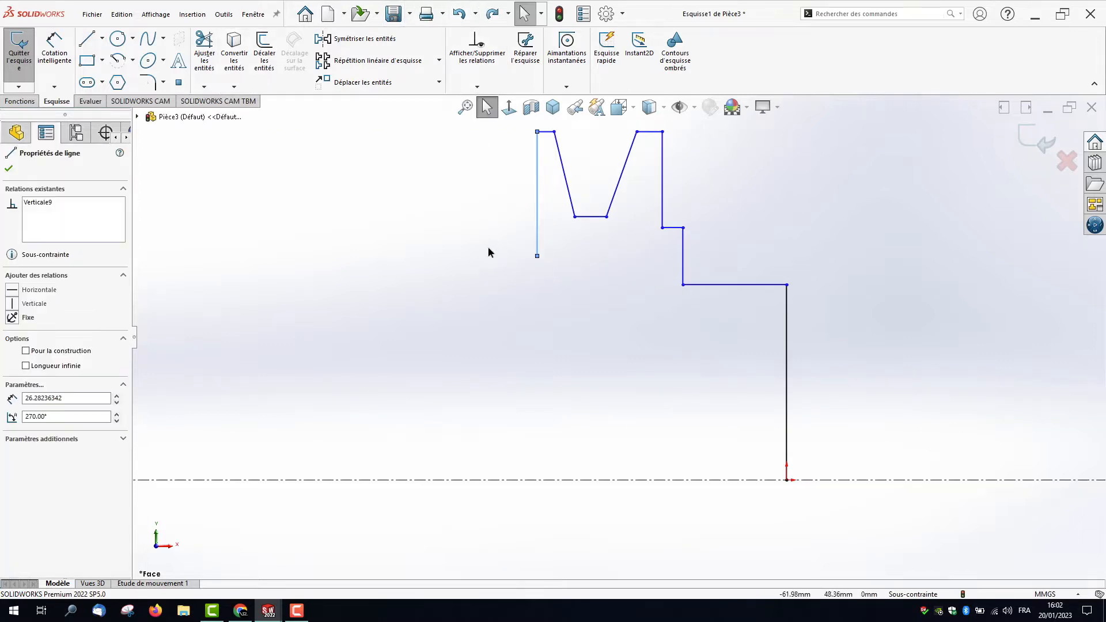
Step: Add a second, smaller tapered groove at the lower left and run a vertical line from its outer edge down to the construction line
{"action": "left_click", "coordinate": [87, 39]}
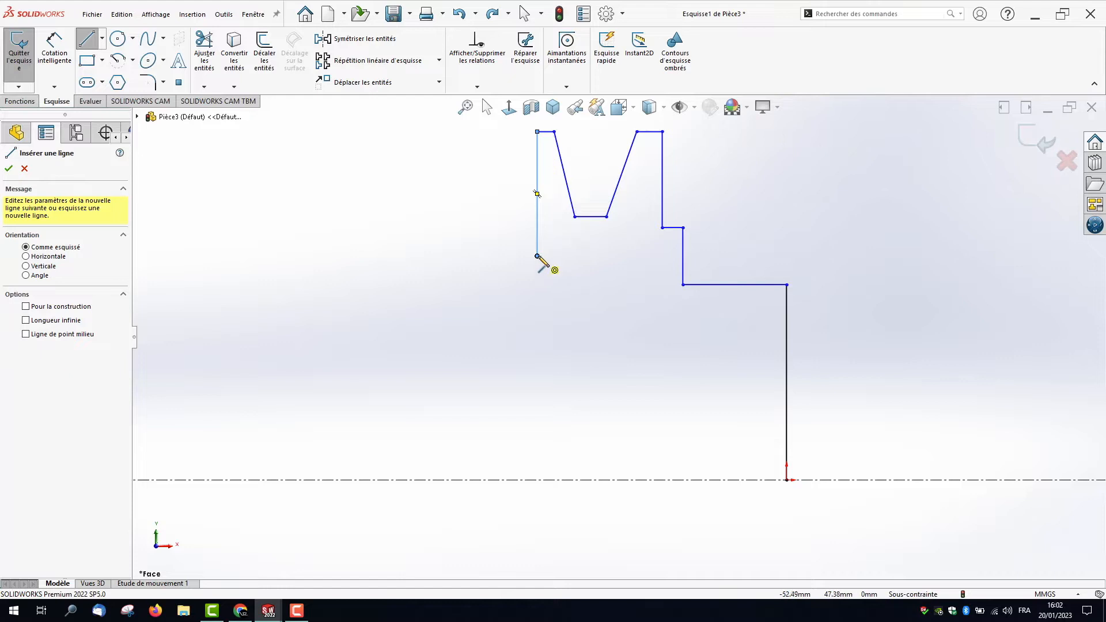
{"action": "left_click", "coordinate": [537, 257]}
{"action": "left_click", "coordinate": [527, 256]}
{"action": "left_click", "coordinate": [499, 315]}
{"action": "left_click", "coordinate": [479, 315]}
{"action": "left_click", "coordinate": [459, 256]}
{"action": "left_click", "coordinate": [441, 256]}
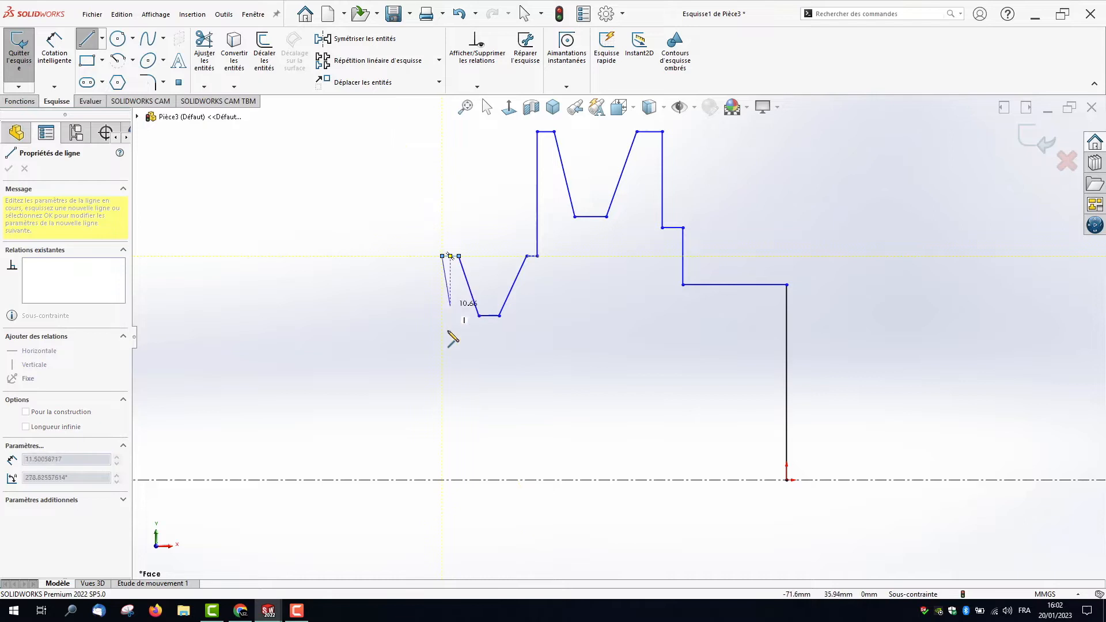
{"action": "left_click", "coordinate": [442, 480]}
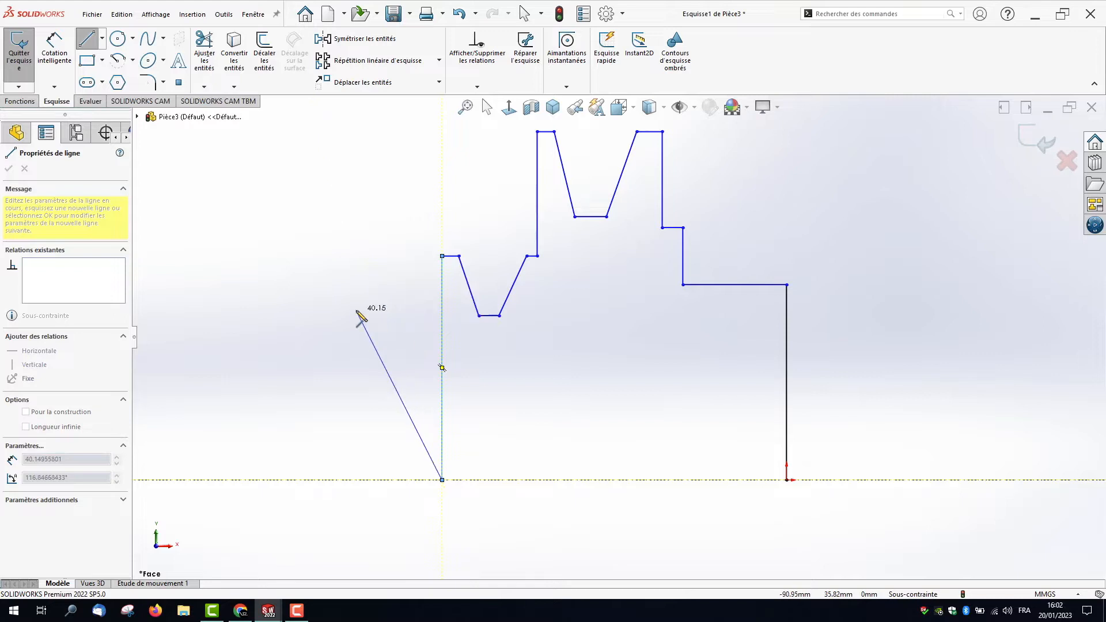
{"action": "key", "text": "Escape"}
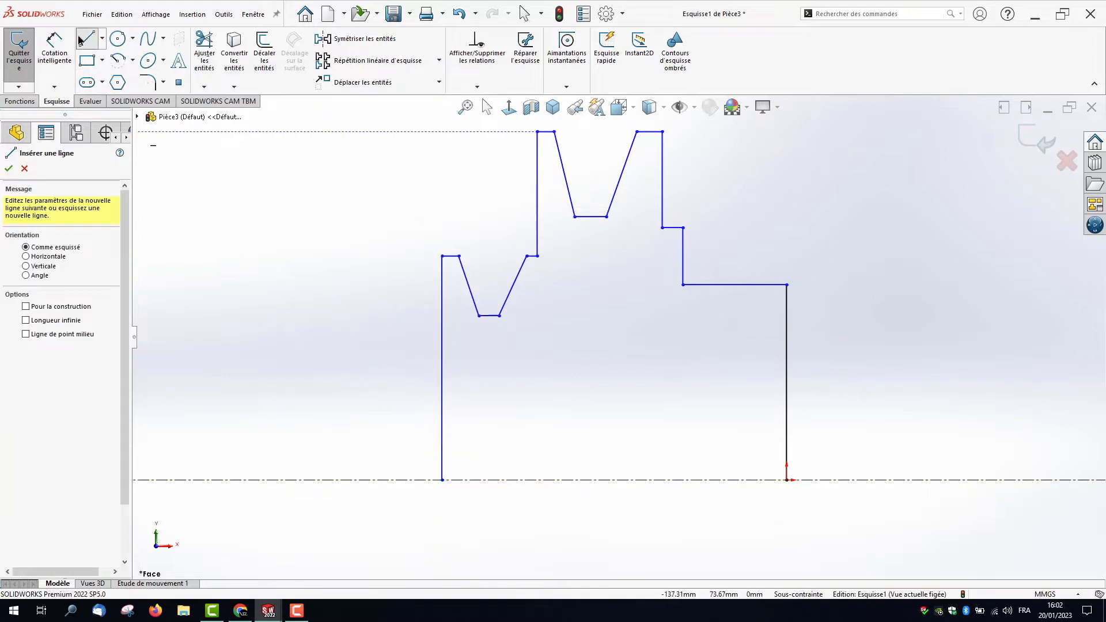
Step: Connect the profile's left and right sides with horizontal lines along the axis and above it, and trim the geometry below the upper line
{"action": "left_click_drag", "start_coordinate": [442, 480], "coordinate": [786, 480]}
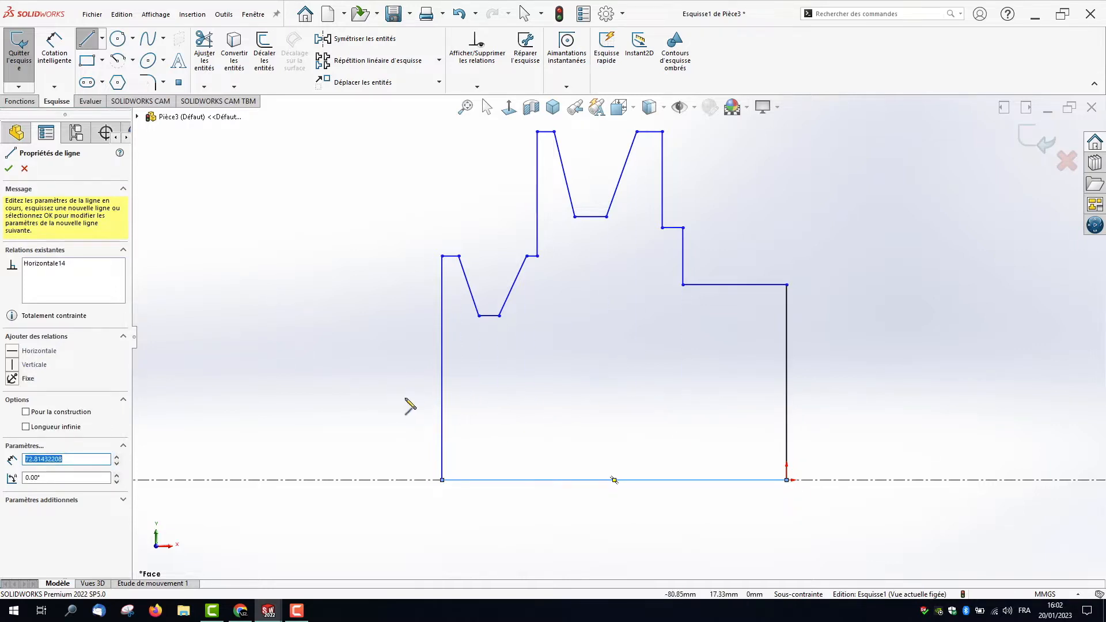
{"action": "left_click_drag", "start_coordinate": [442, 394], "coordinate": [787, 392]}
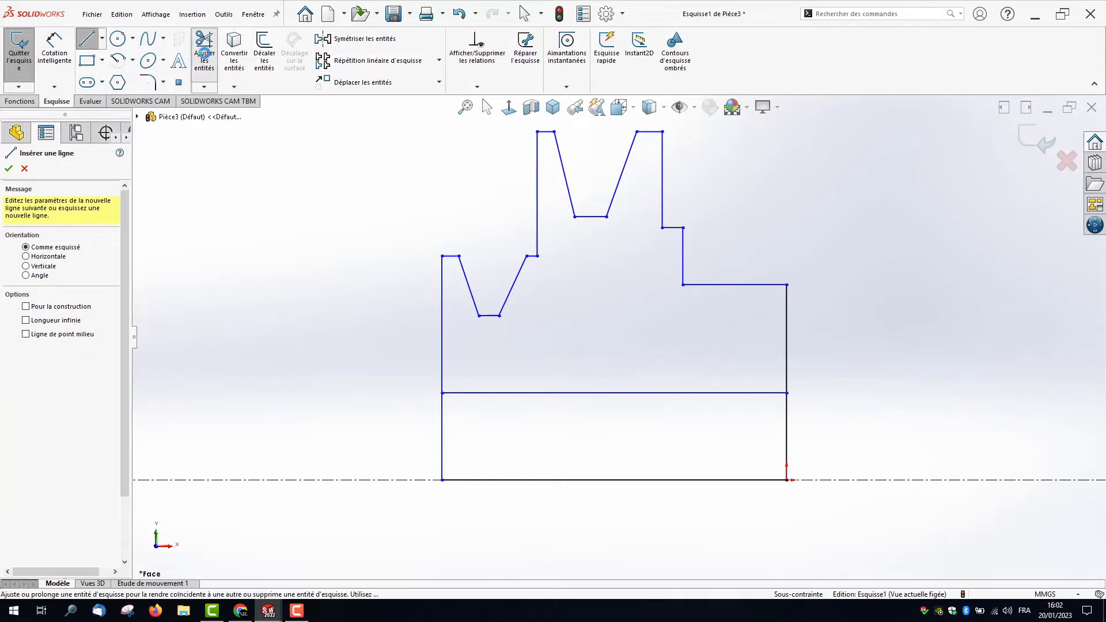
{"action": "left_click", "coordinate": [205, 52]}
{"action": "mouse_move", "coordinate": [599, 467]}
{"action": "left_mouse_down"}
{"action": "mouse_move", "coordinate": [780, 447]}
{"action": "mouse_move", "coordinate": [860, 417]}
{"action": "left_mouse_up"}
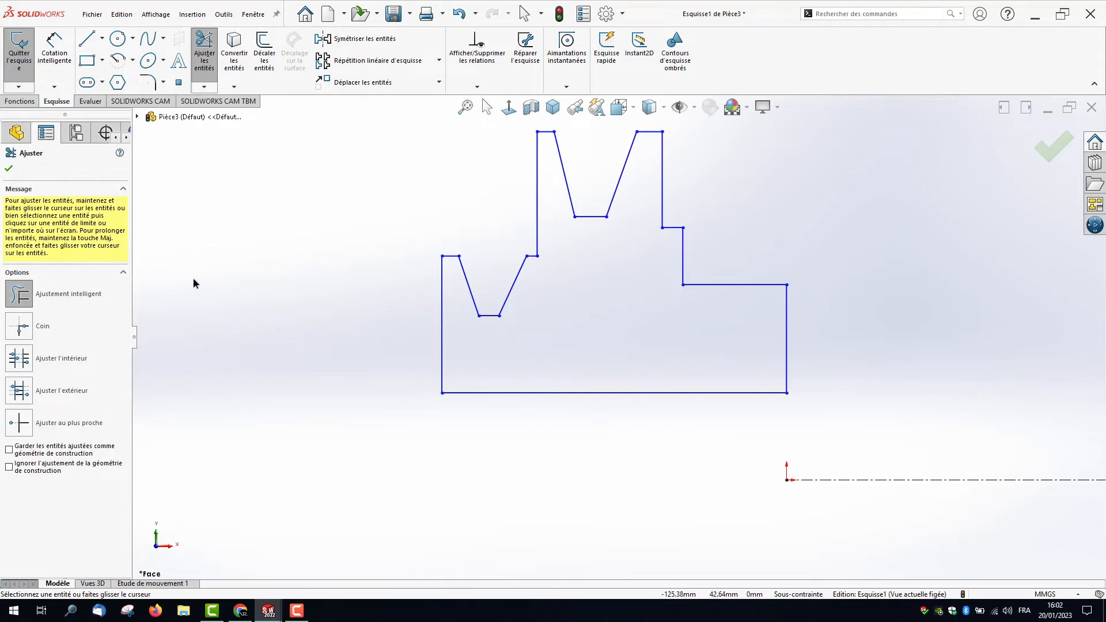
{"action": "left_click", "coordinate": [9, 170]}
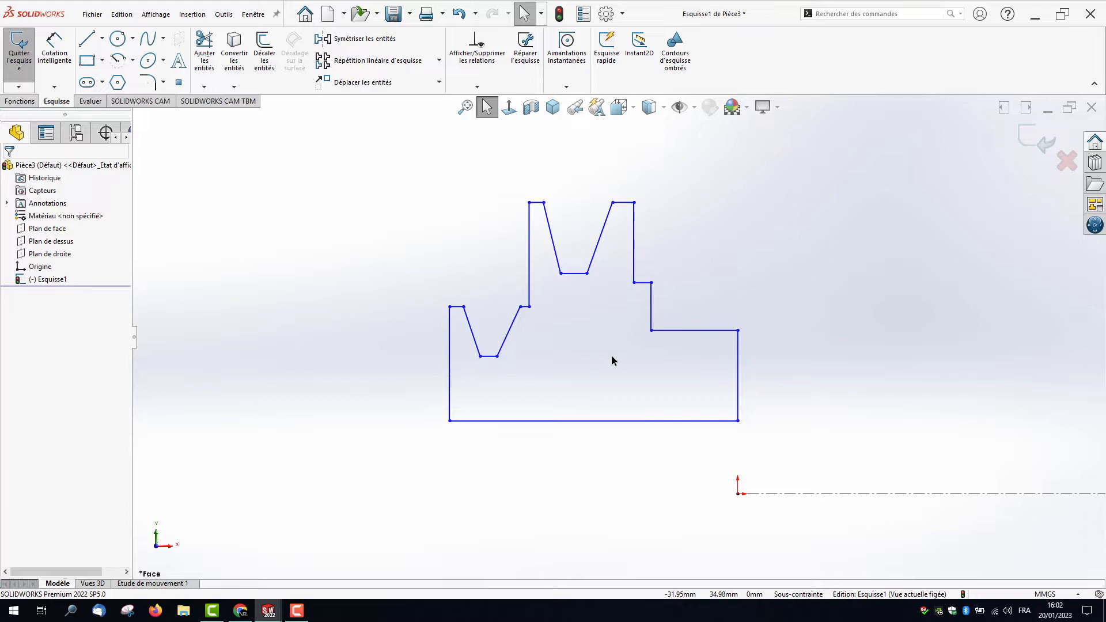
Step: Add a collinear relation between the two short top edges of the larger groove
{"action": "left_click", "coordinate": [476, 87]}
{"action": "left_click", "coordinate": [483, 115]}
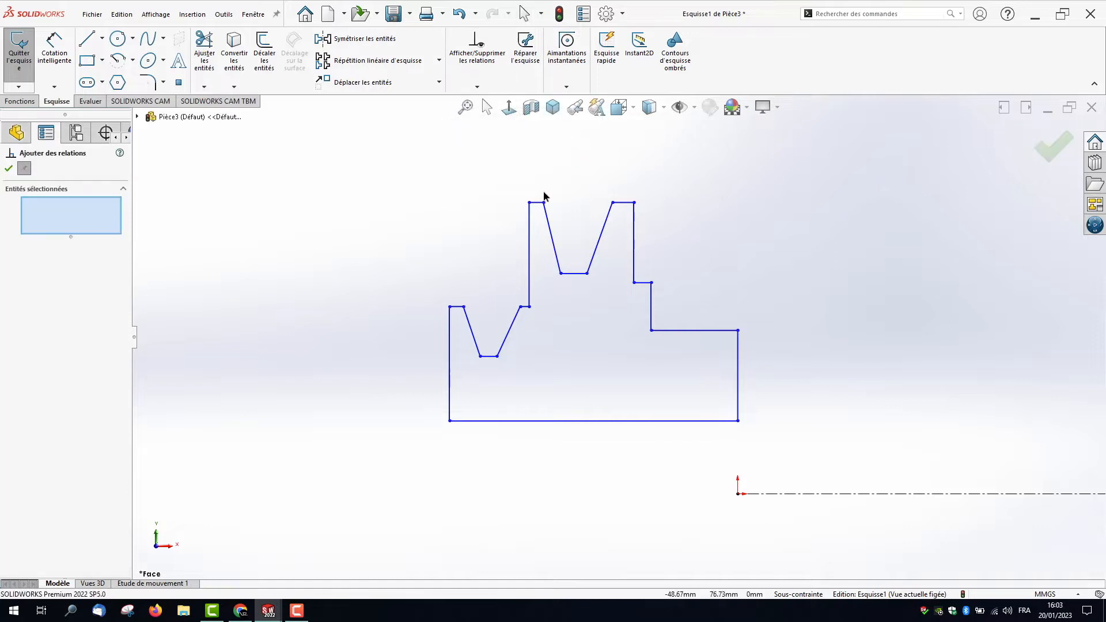
{"action": "left_click", "coordinate": [537, 202]}
{"action": "left_click", "coordinate": [625, 204]}
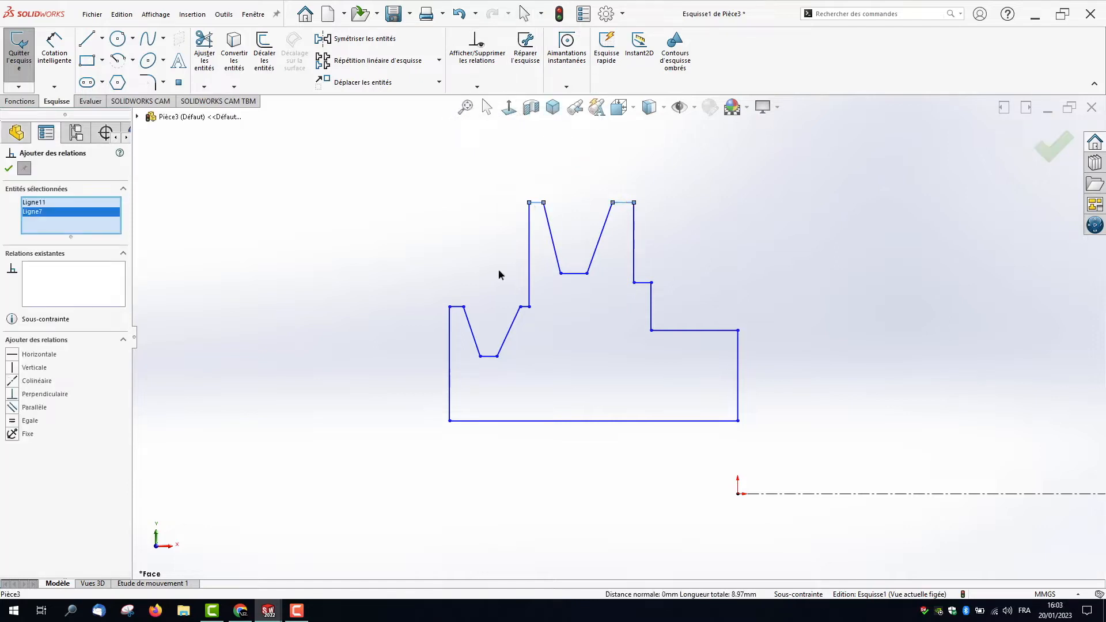
Step: Add a collinear relation between the two short top edges of the smaller groove
{"action": "left_click", "coordinate": [457, 307]}
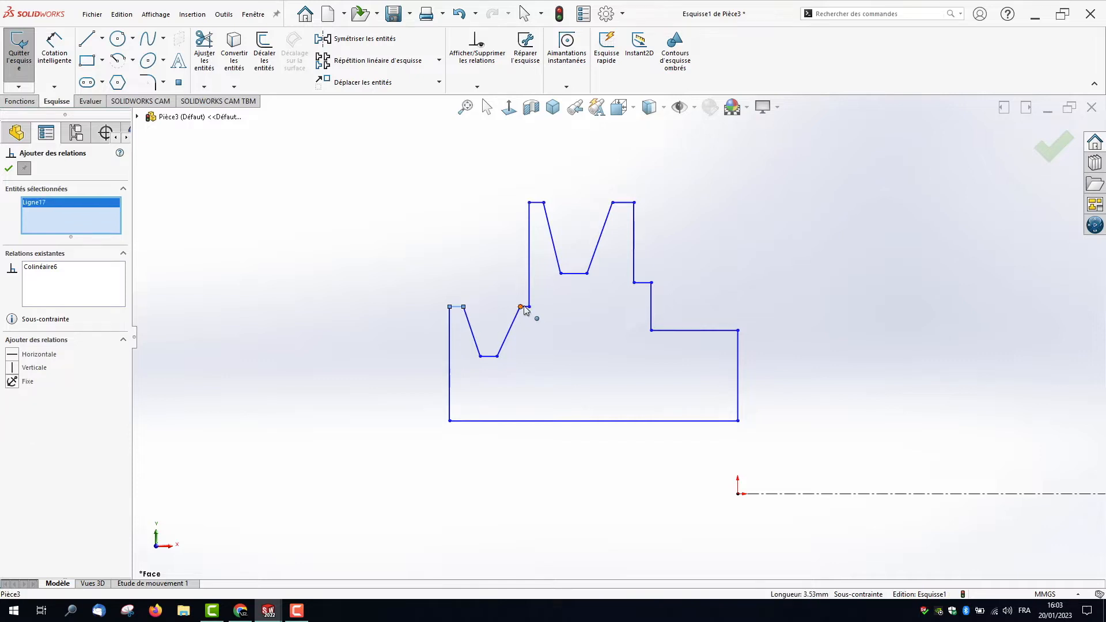
{"action": "scroll", "coordinate": [524, 308], "scroll_direction": "down", "scroll_amount": 5}
{"action": "left_click", "coordinate": [563, 322]}
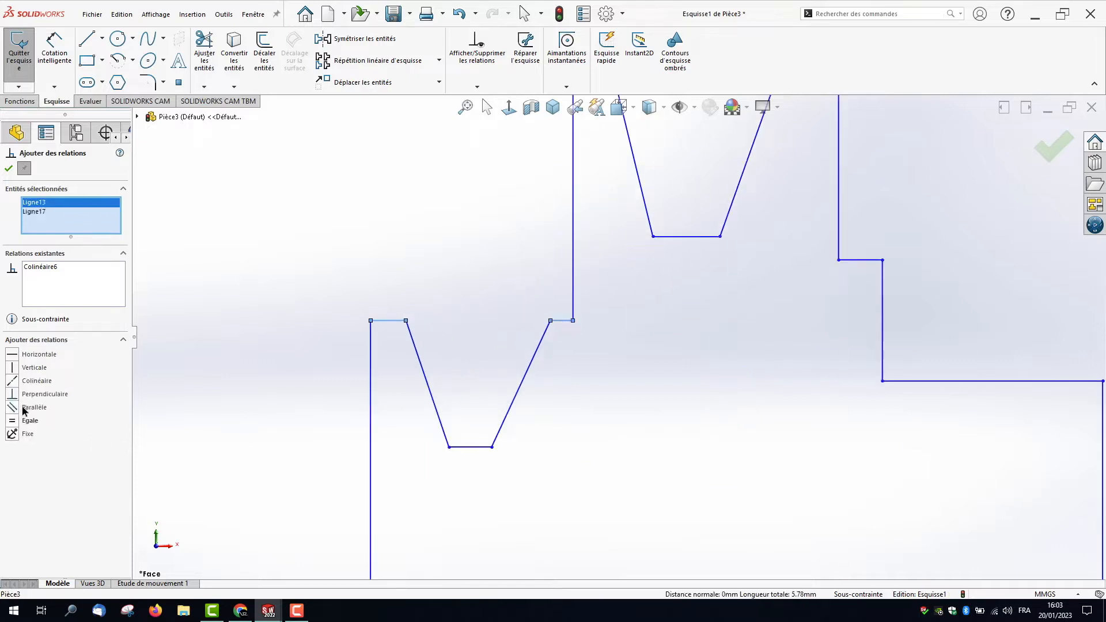
Step: Make the short horizontal step right of the large groove collinear with the smaller groove's inner top edge
{"action": "scroll", "coordinate": [668, 368], "scroll_direction": "up", "scroll_amount": 5}
{"action": "left_click", "coordinate": [739, 300]}
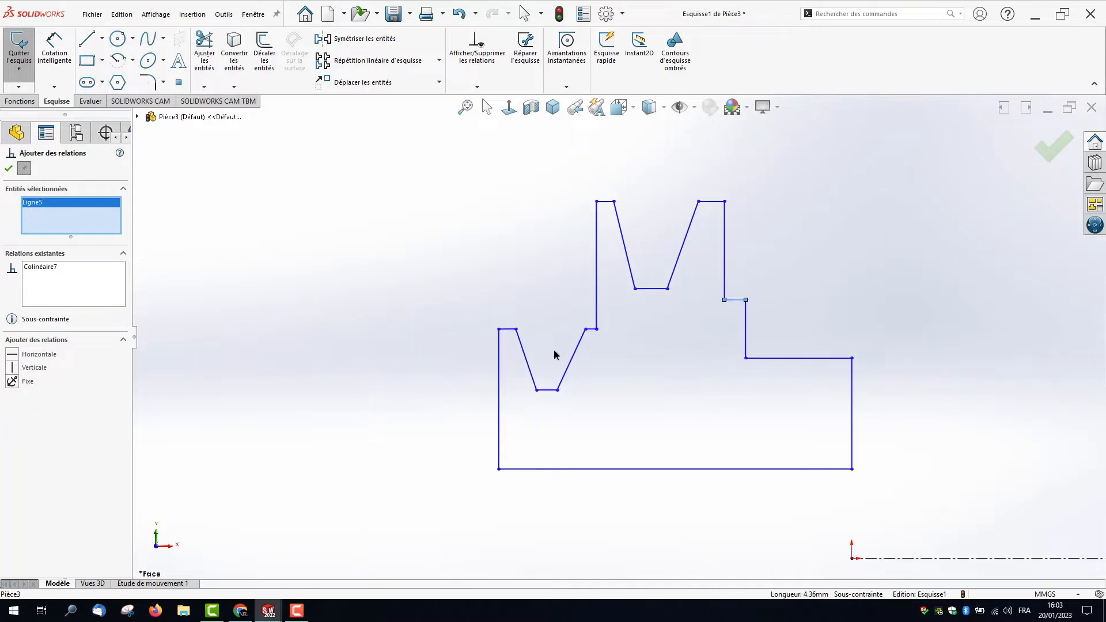
{"action": "left_click", "coordinate": [591, 330]}
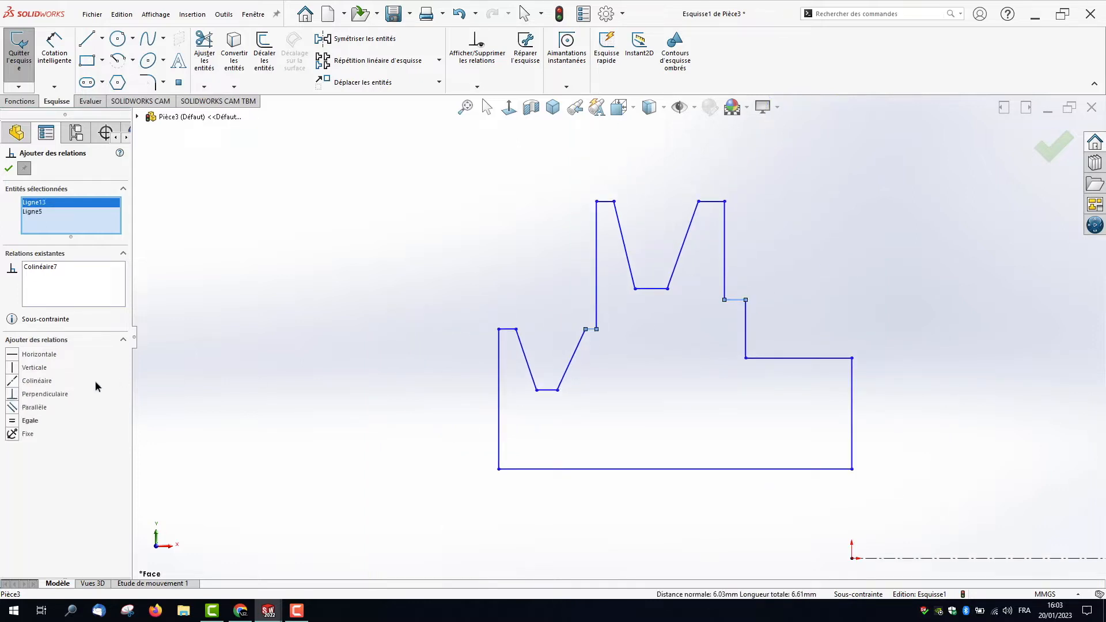
{"action": "left_click", "coordinate": [12, 380]}
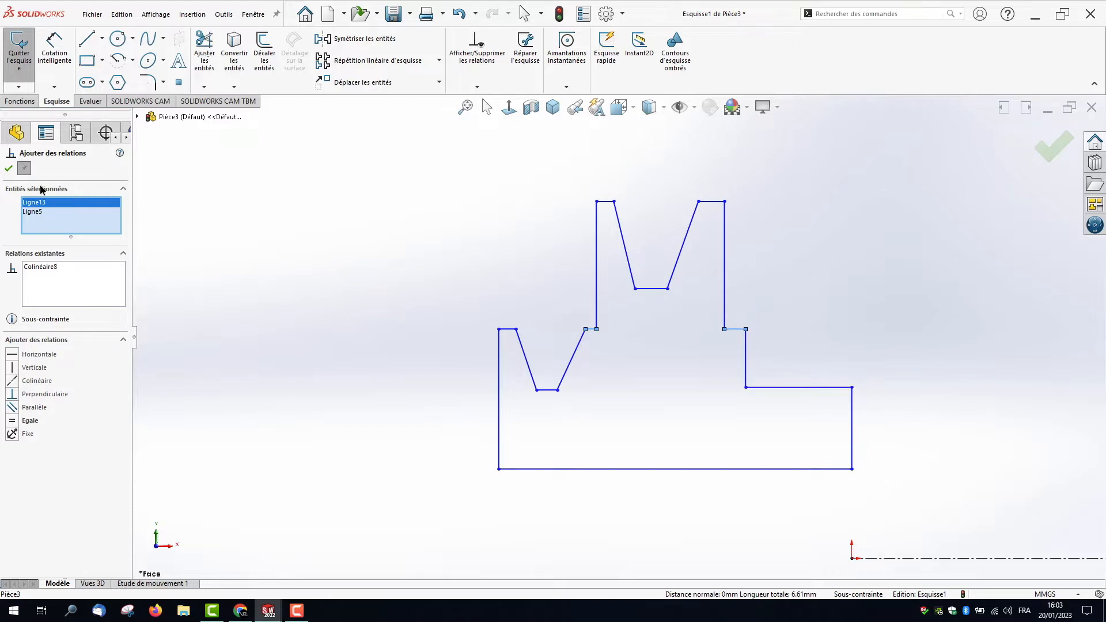
{"action": "left_click", "coordinate": [9, 169]}
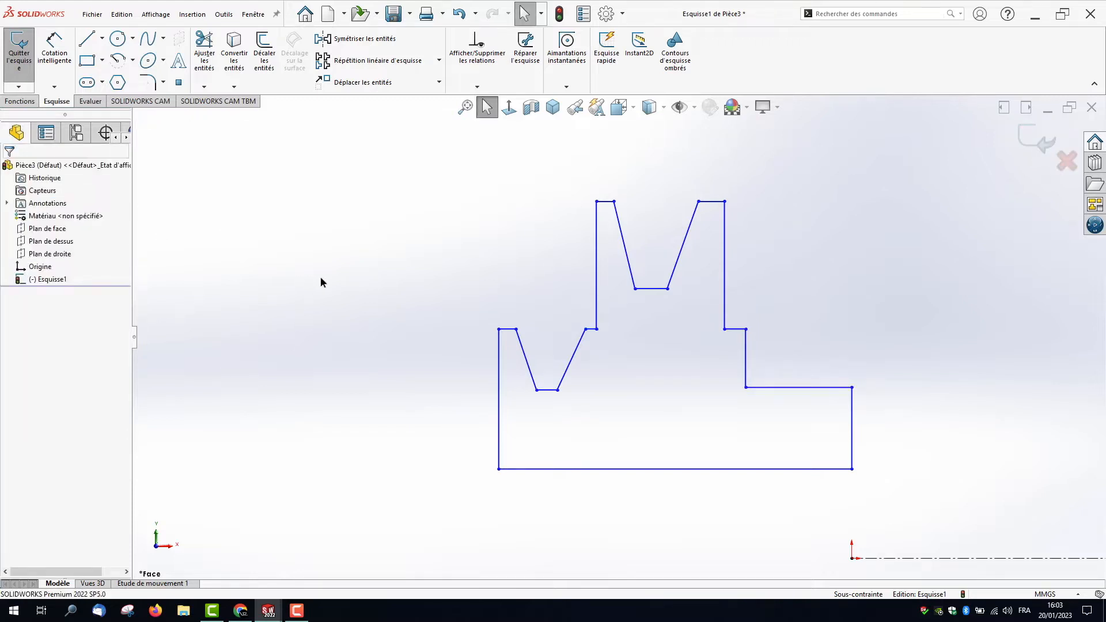
Step: Dimension the overall width between the profile's left and right vertical edges as 52 mm
{"action": "left_click", "coordinate": [54, 49]}
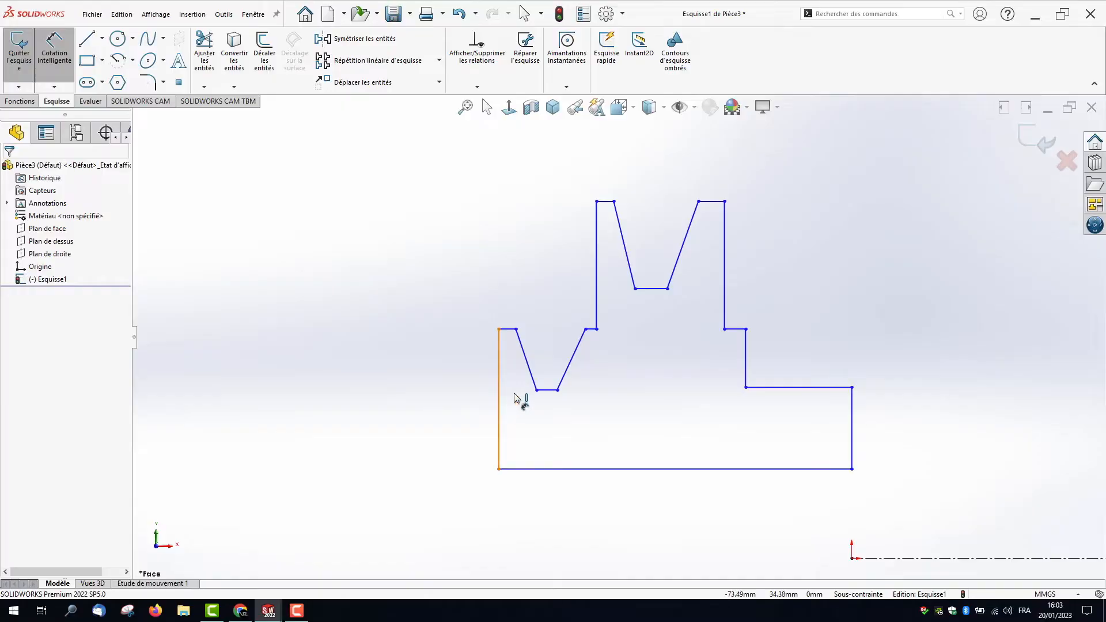
{"action": "left_click", "coordinate": [498, 396]}
{"action": "left_click", "coordinate": [851, 431]}
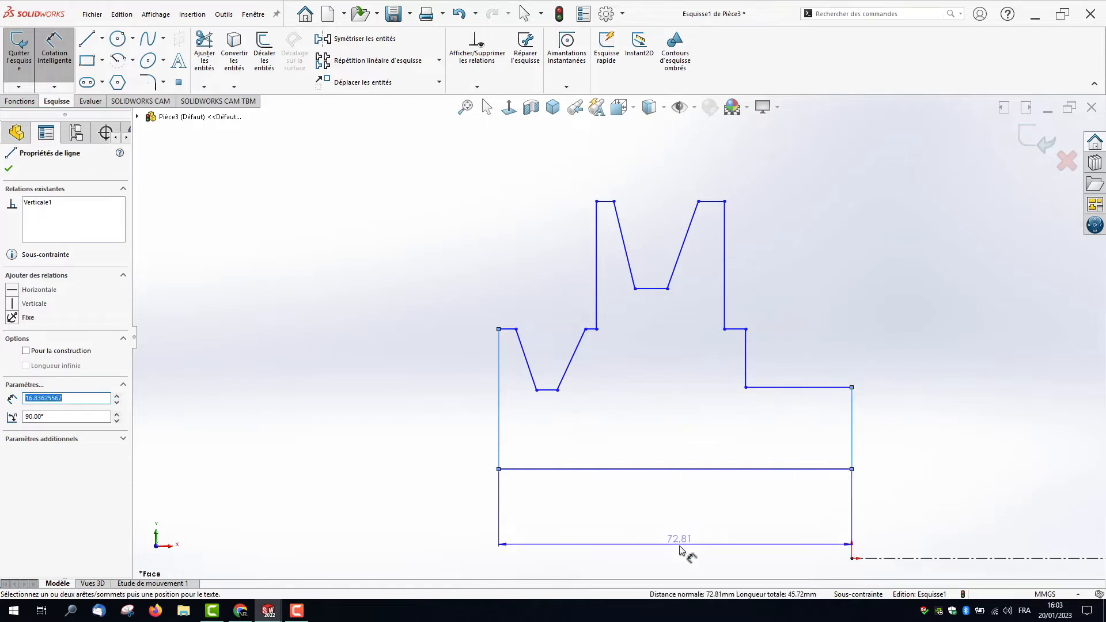
{"action": "left_click", "coordinate": [678, 525]}
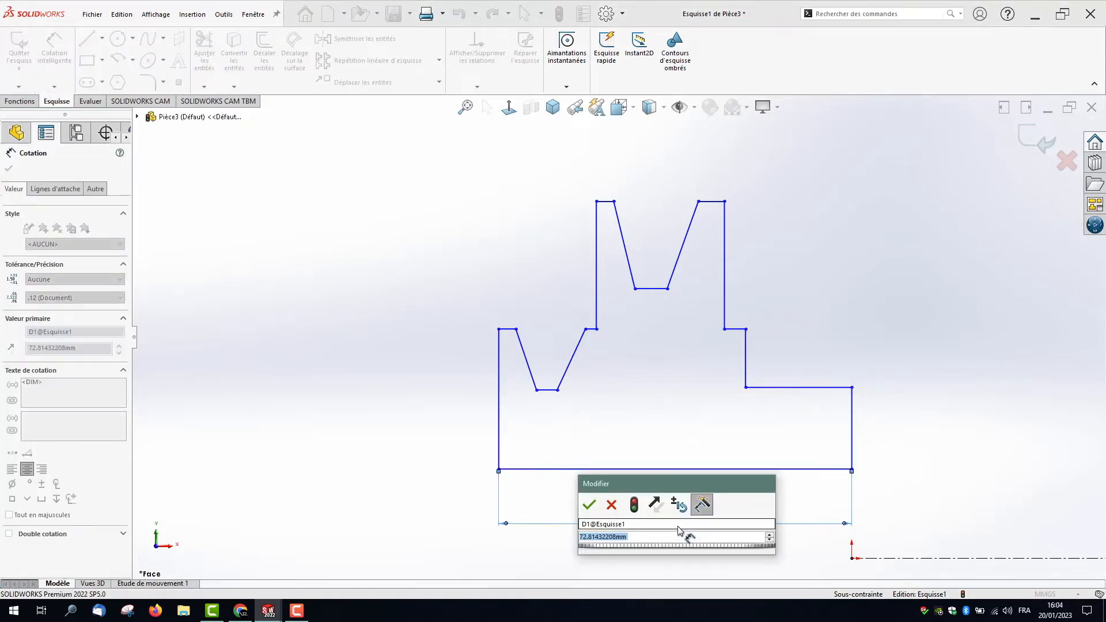
{"action": "type", "text": "52"}
{"action": "key", "text": "Return"}
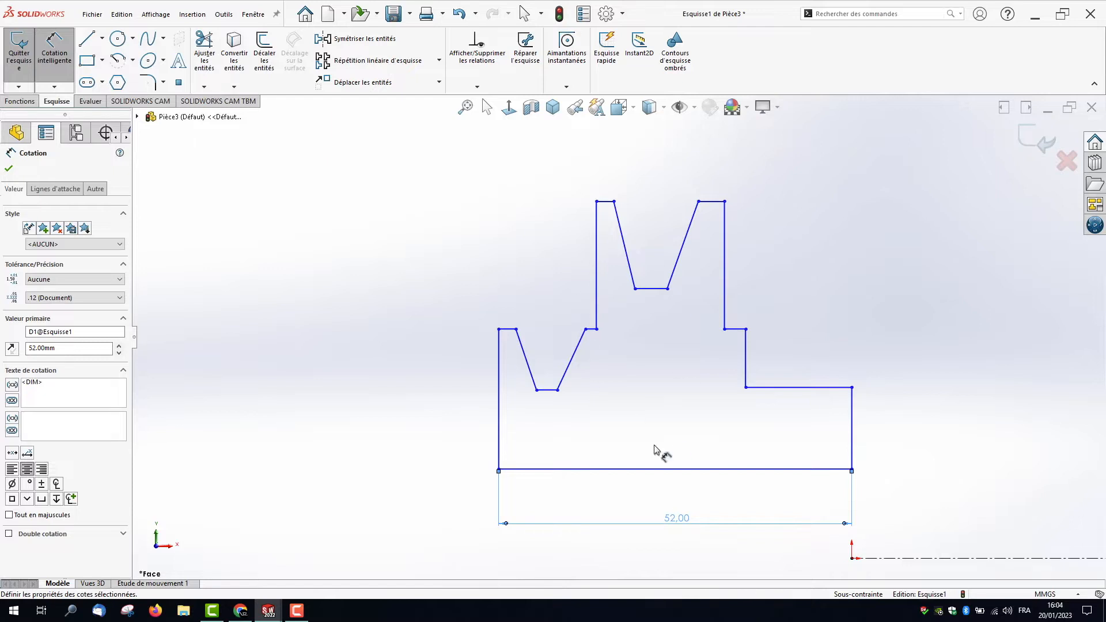
Step: Dimension the long horizontal edge of the profile's lower right step as 17 mm
{"action": "scroll", "coordinate": [628, 377], "scroll_direction": "up", "scroll_amount": 3}
{"action": "scroll", "coordinate": [790, 409], "scroll_direction": "down", "scroll_amount": 3}
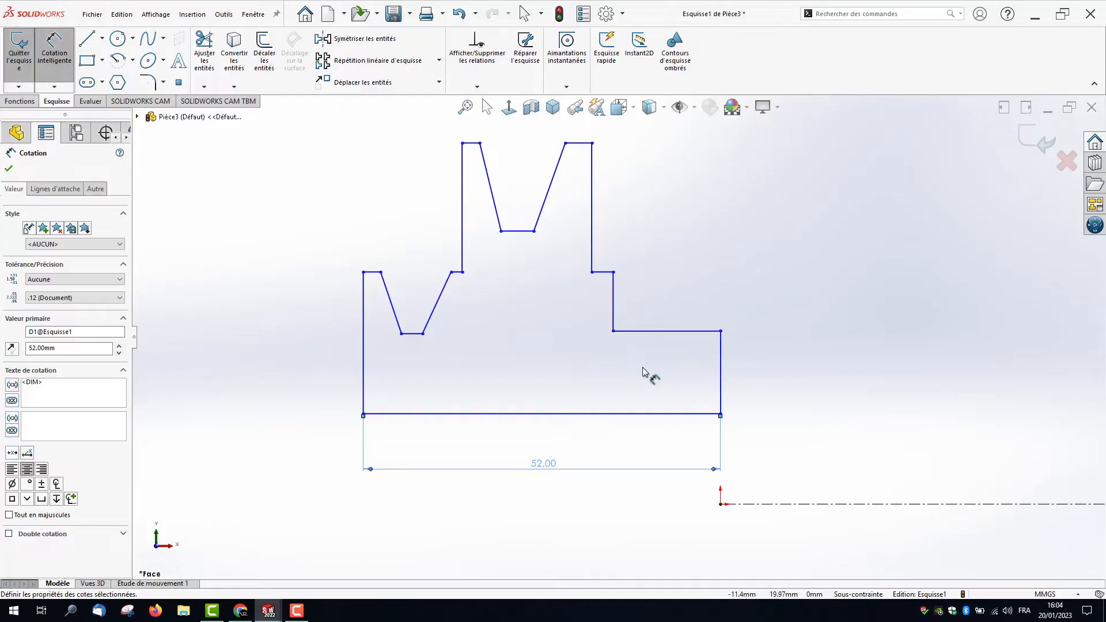
{"action": "left_click", "coordinate": [677, 336]}
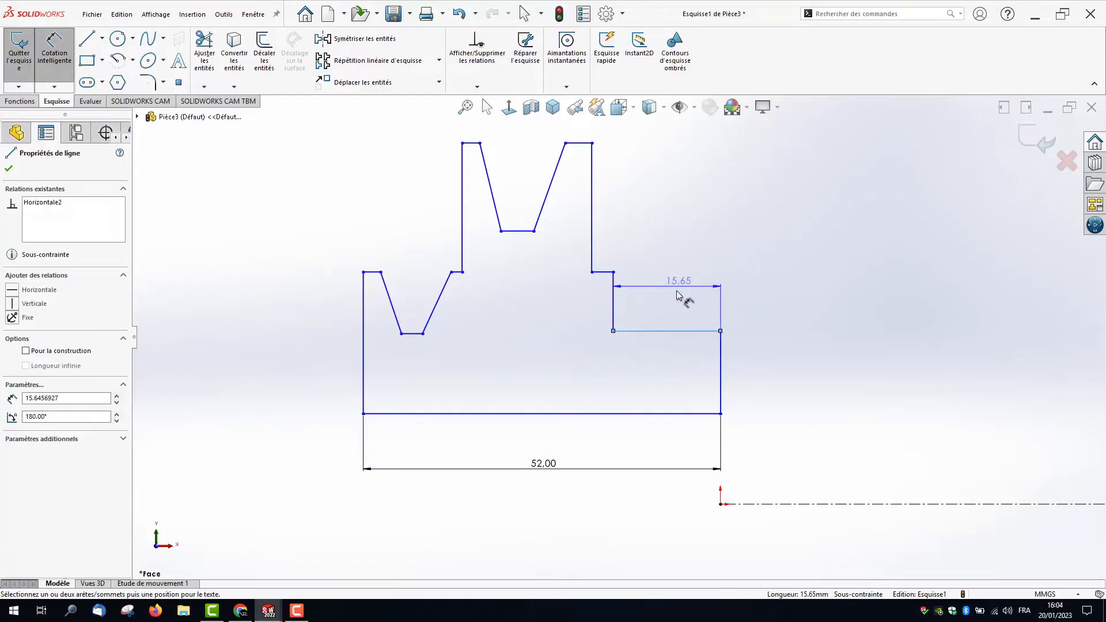
{"action": "left_click", "coordinate": [669, 300]}
{"action": "type", "text": "17"}
{"action": "key", "text": "Return"}
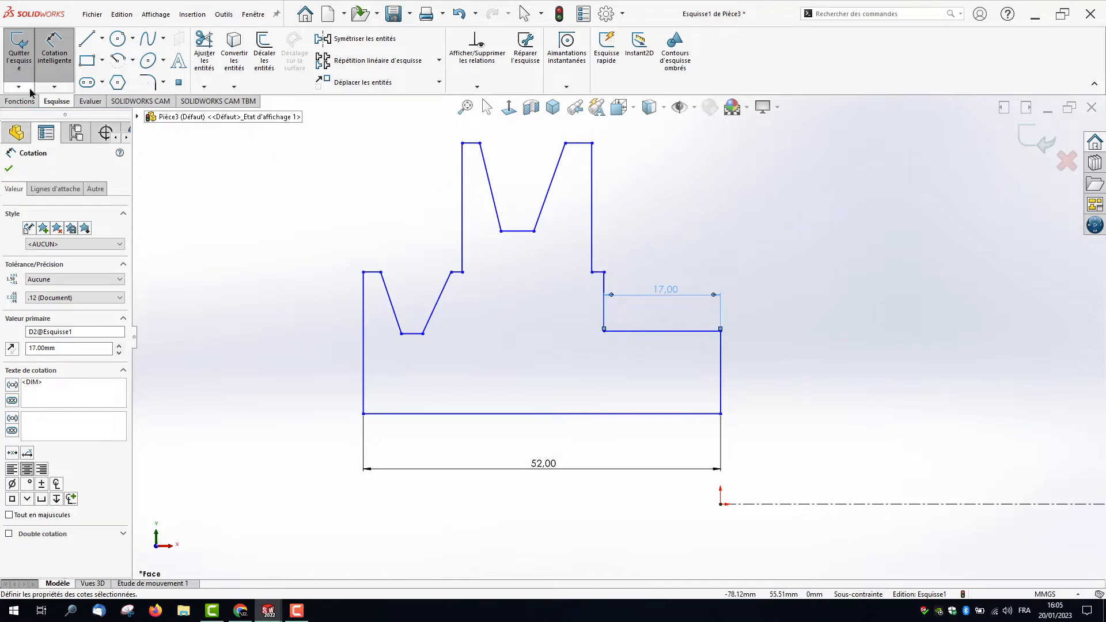
Step: Dimension the larger groove's right top edge as 3 mm and its left top edge as 2 mm
{"action": "left_click", "coordinate": [569, 144]}
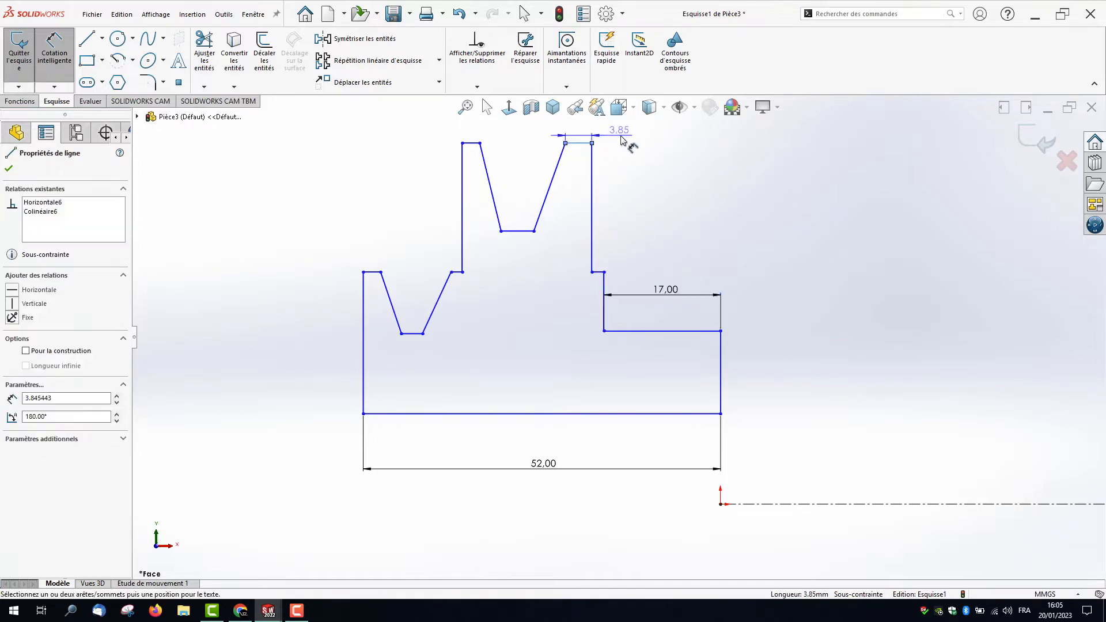
{"action": "left_click", "coordinate": [620, 140]}
{"action": "type", "text": "3"}
{"action": "key", "text": "Return"}
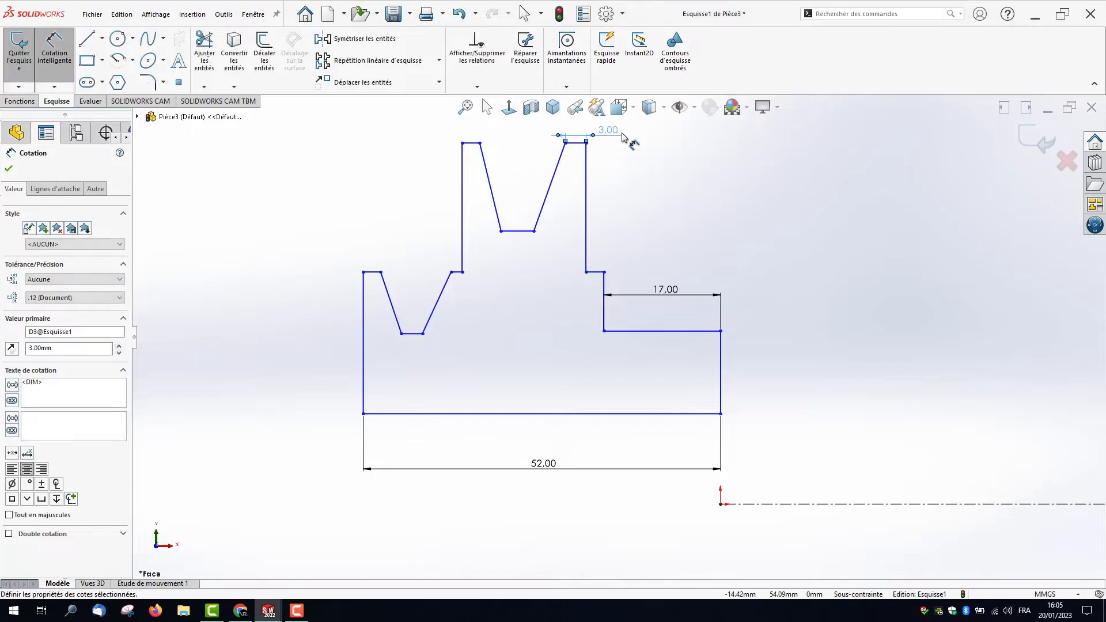
{"action": "left_click", "coordinate": [502, 214]}
{"action": "left_click", "coordinate": [466, 197]}
{"action": "type", "text": "2"}
{"action": "key", "text": "Return"}
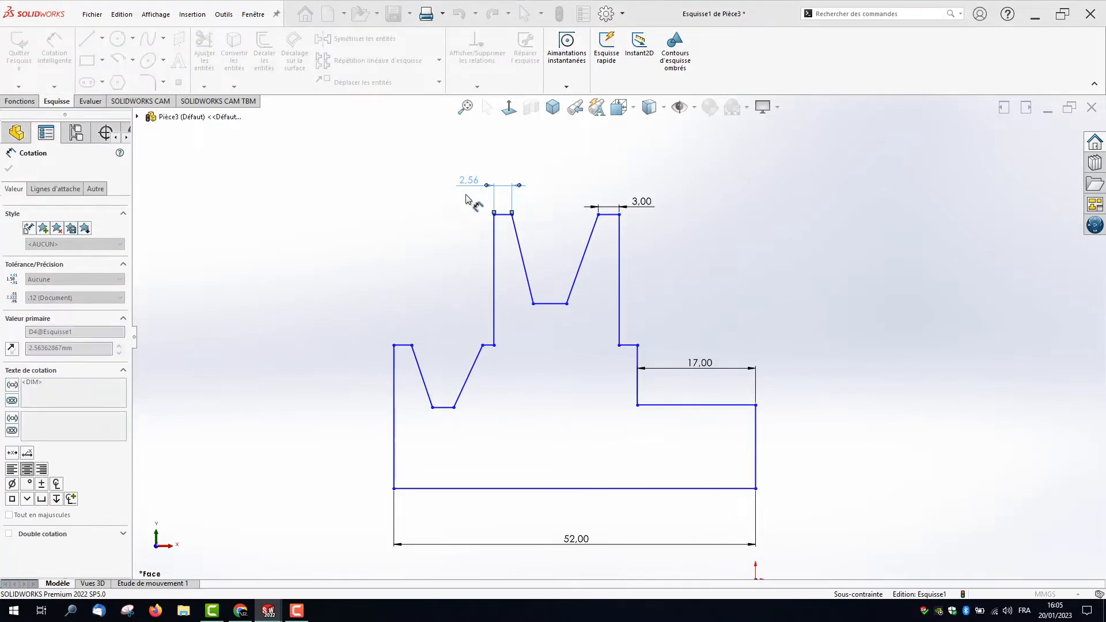
Step: Dimension the smaller groove's right top edge as 1 mm and its left top edge as 3 mm
{"action": "left_click", "coordinate": [489, 346]}
{"action": "left_click", "coordinate": [466, 275]}
{"action": "type", "text": "1"}
{"action": "key", "text": "Return"}
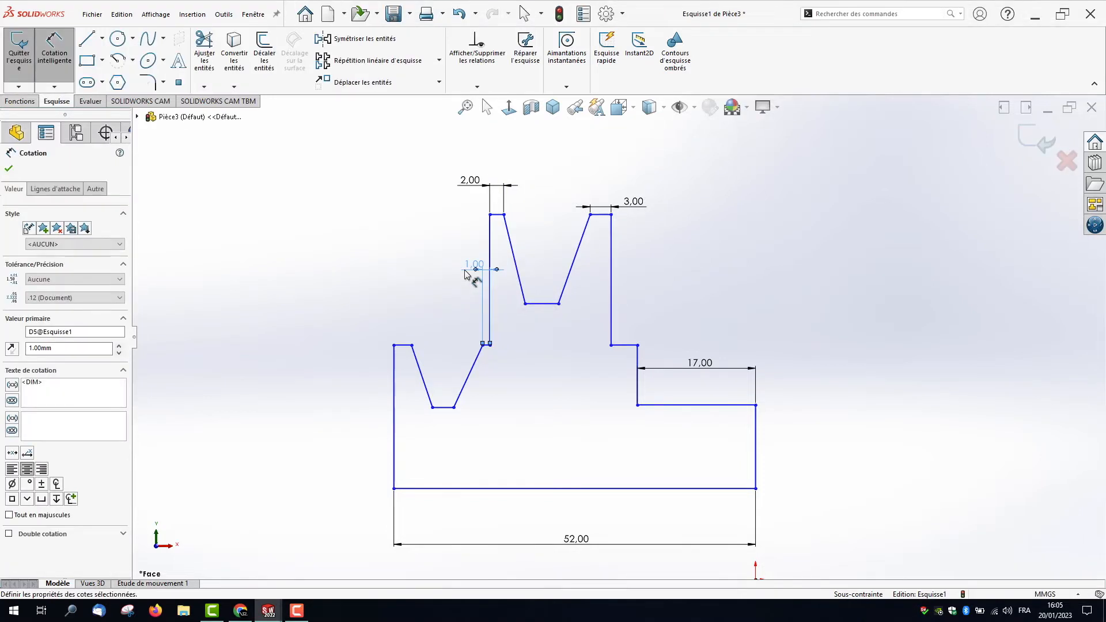
{"action": "left_click", "coordinate": [386, 337]}
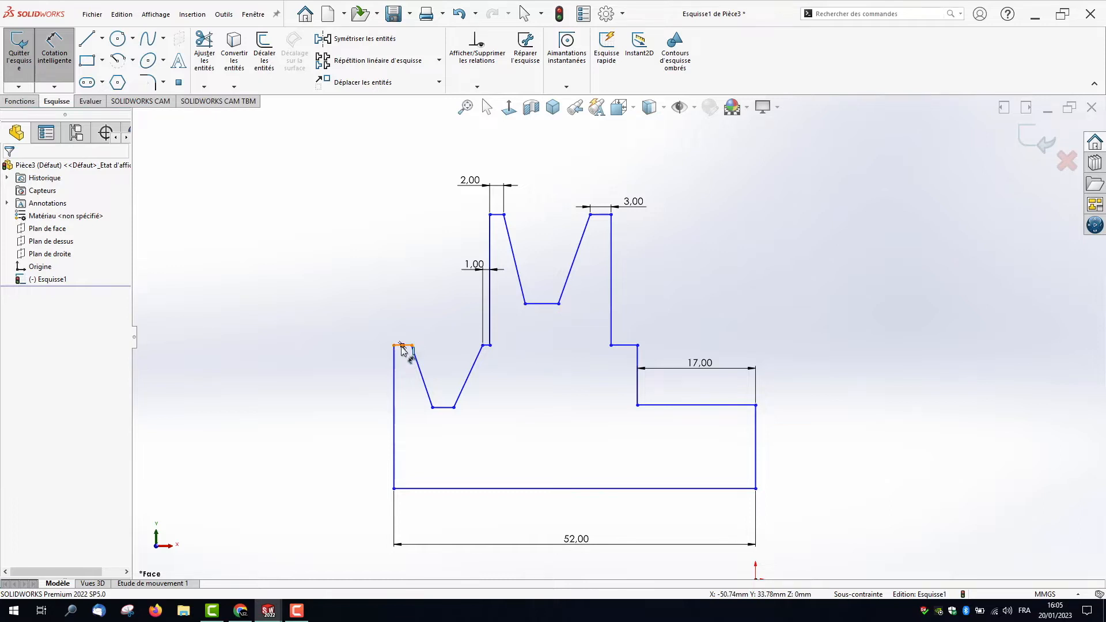
{"action": "scroll", "coordinate": [401, 348], "scroll_direction": "down", "scroll_amount": 2}
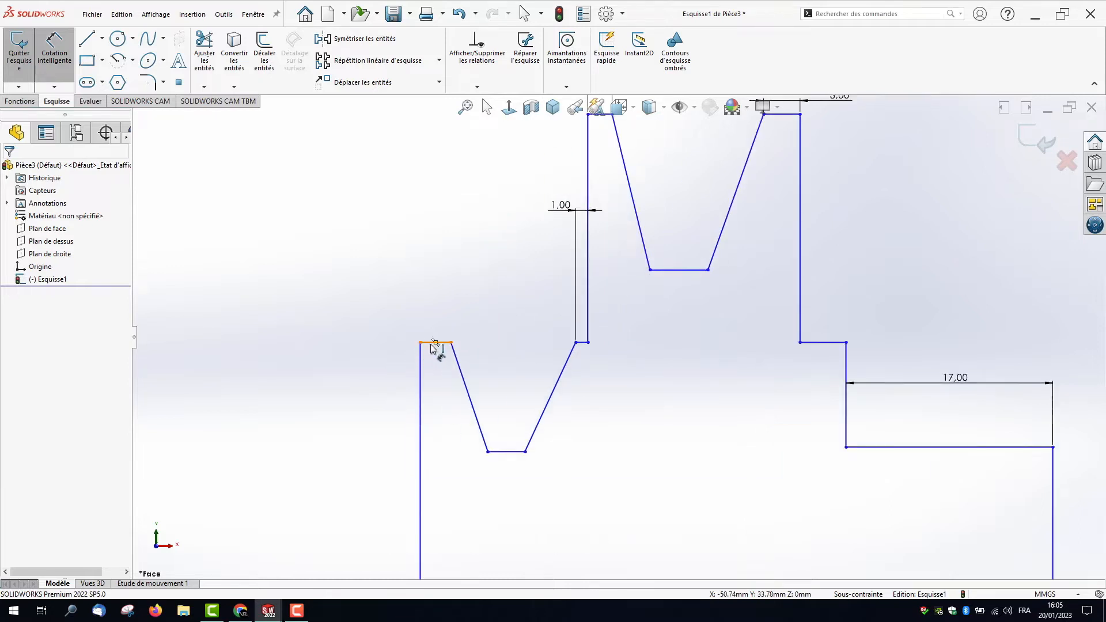
{"action": "left_click", "coordinate": [433, 343]}
{"action": "left_click", "coordinate": [395, 282]}
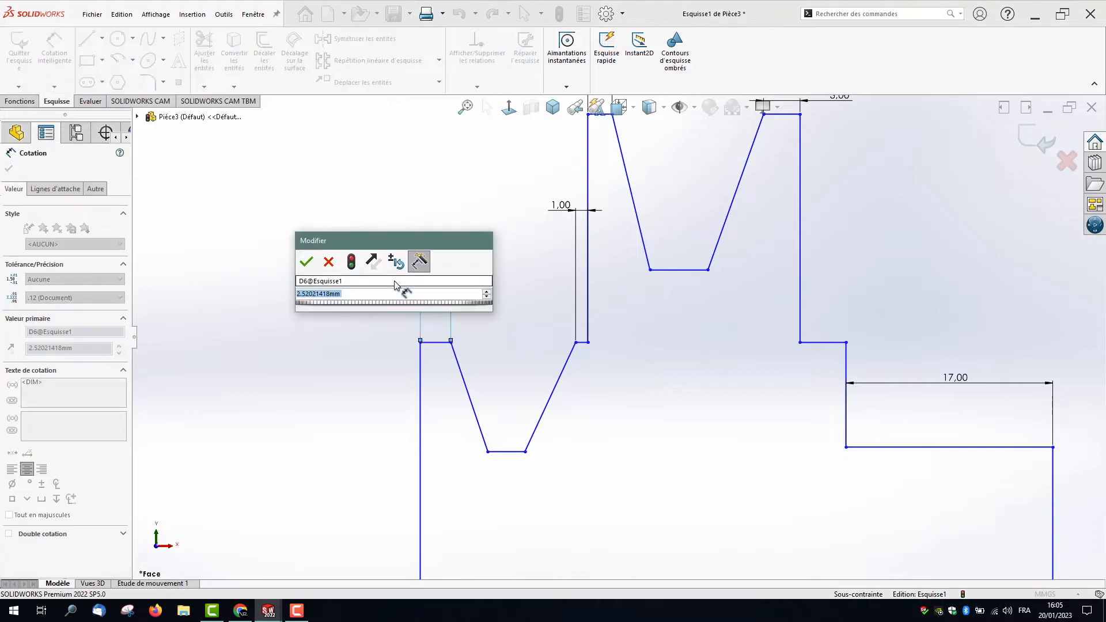
{"action": "type", "text": "3"}
{"action": "key", "text": "Return"}
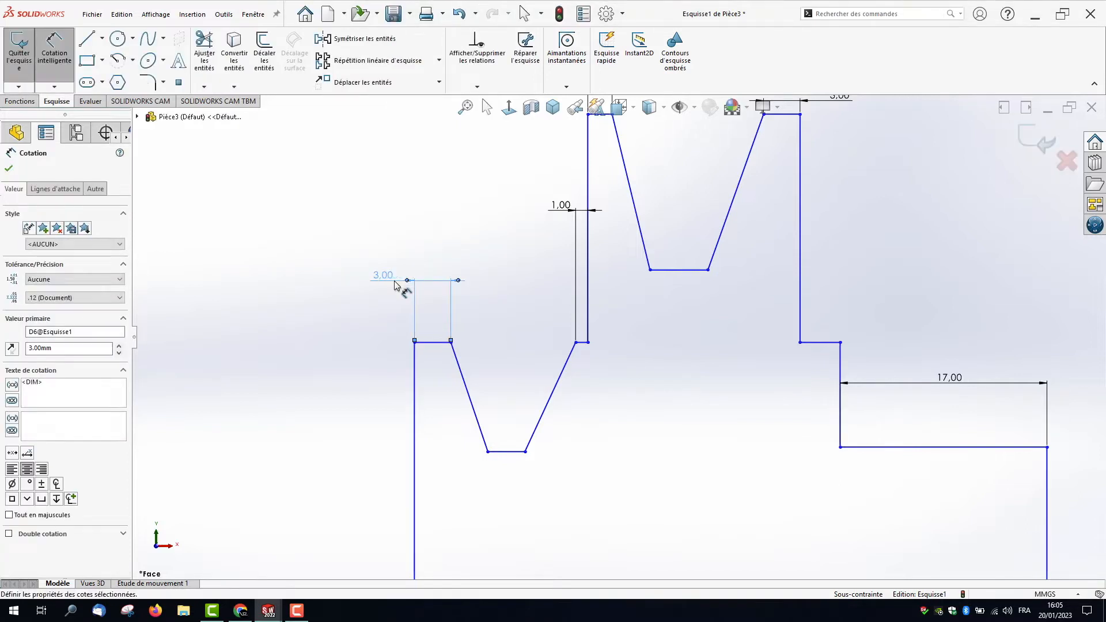
Step: Add a 27 mm diameter dimension between the horizontal centerline and the profile's bottom edge
{"action": "scroll", "coordinate": [406, 423], "scroll_direction": "up", "scroll_amount": 3}
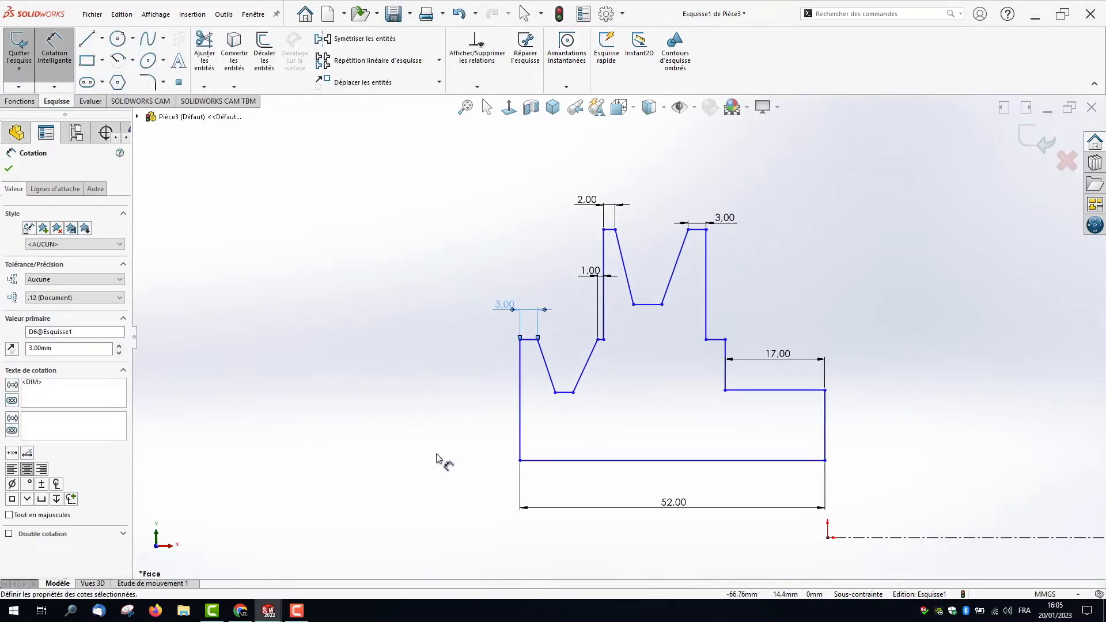
{"action": "key", "text": "z"}
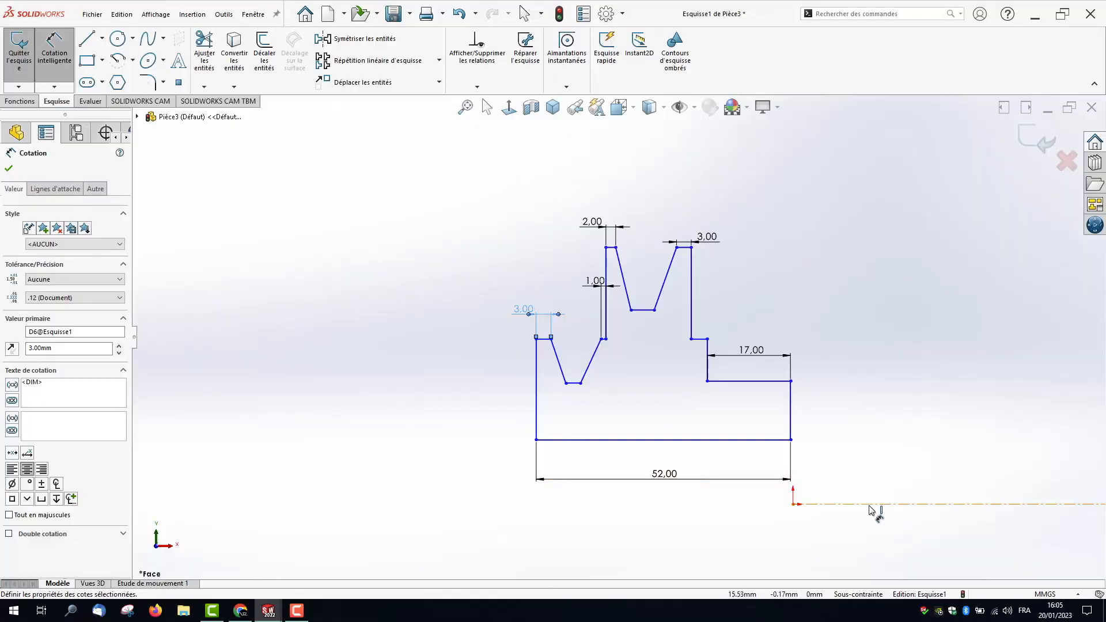
{"action": "left_click", "coordinate": [869, 505]}
{"action": "left_click", "coordinate": [736, 439]}
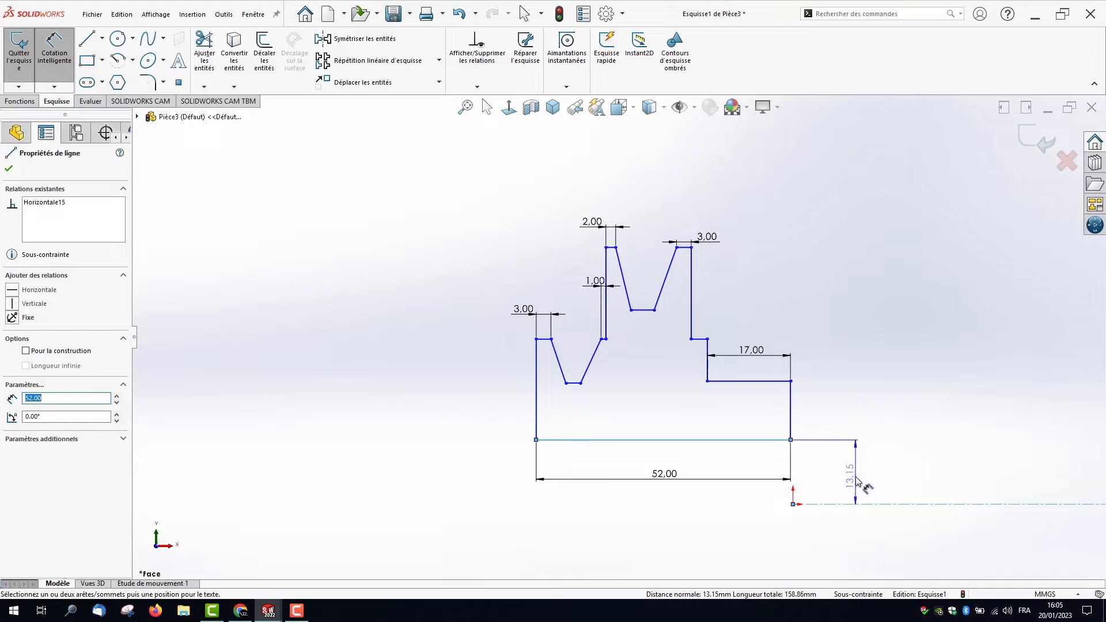
{"action": "left_click", "coordinate": [851, 526]}
{"action": "type", "text": "27"}
{"action": "key", "text": "Return"}
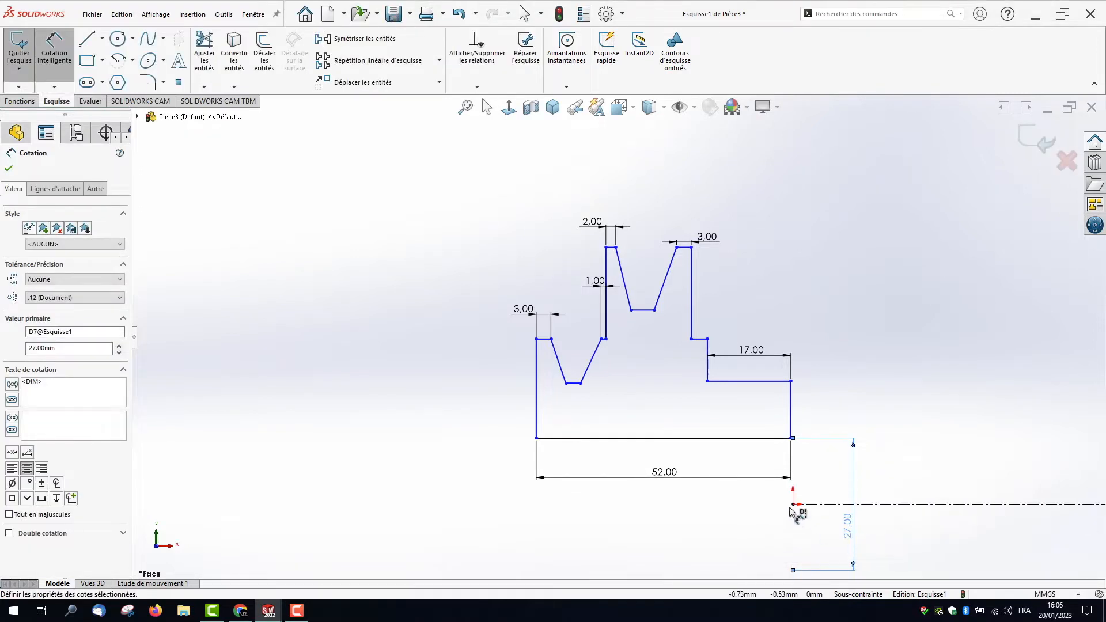
Step: Dimension the larger groove's depth from its right top edge to its floor as 10 mm
{"action": "left_click", "coordinate": [685, 247]}
{"action": "left_click", "coordinate": [642, 309]}
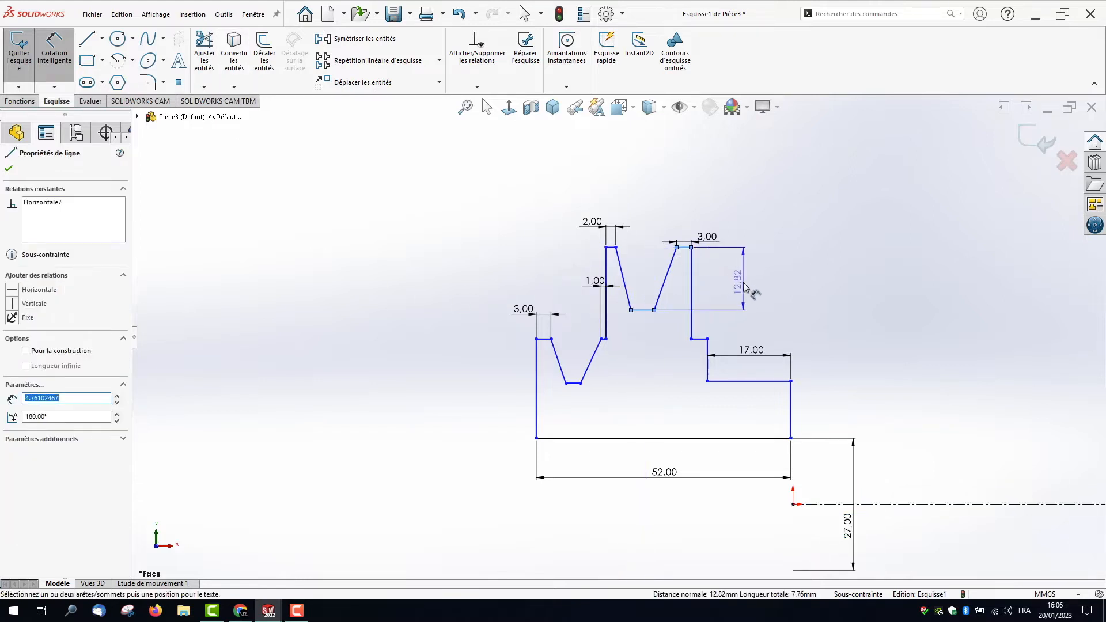
{"action": "left_click", "coordinate": [743, 287]}
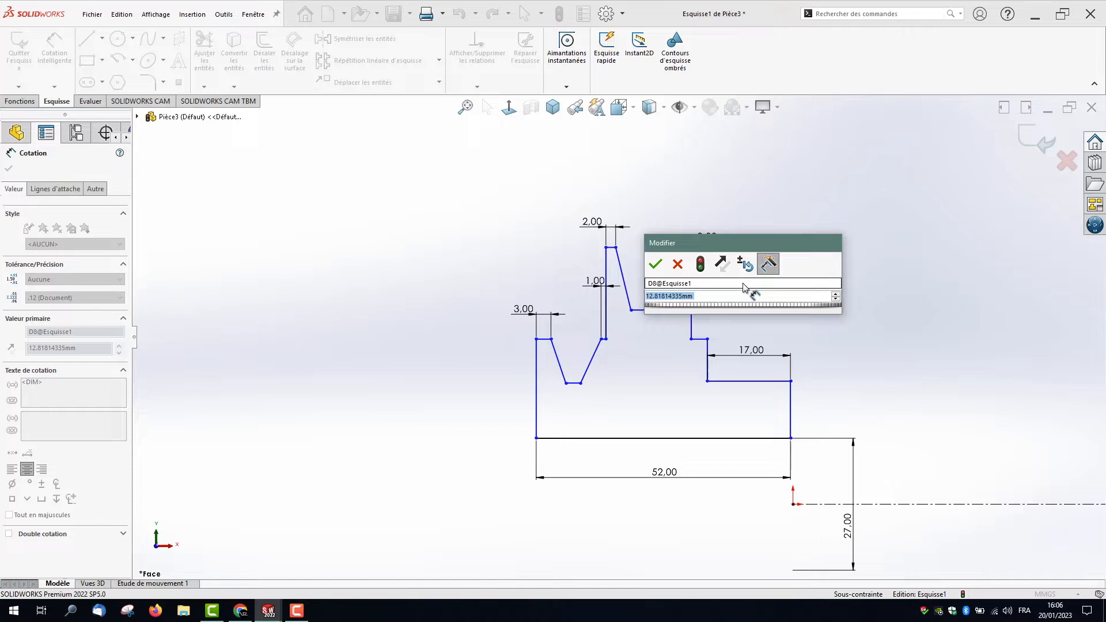
{"action": "type", "text": "10"}
{"action": "key", "text": "Return"}
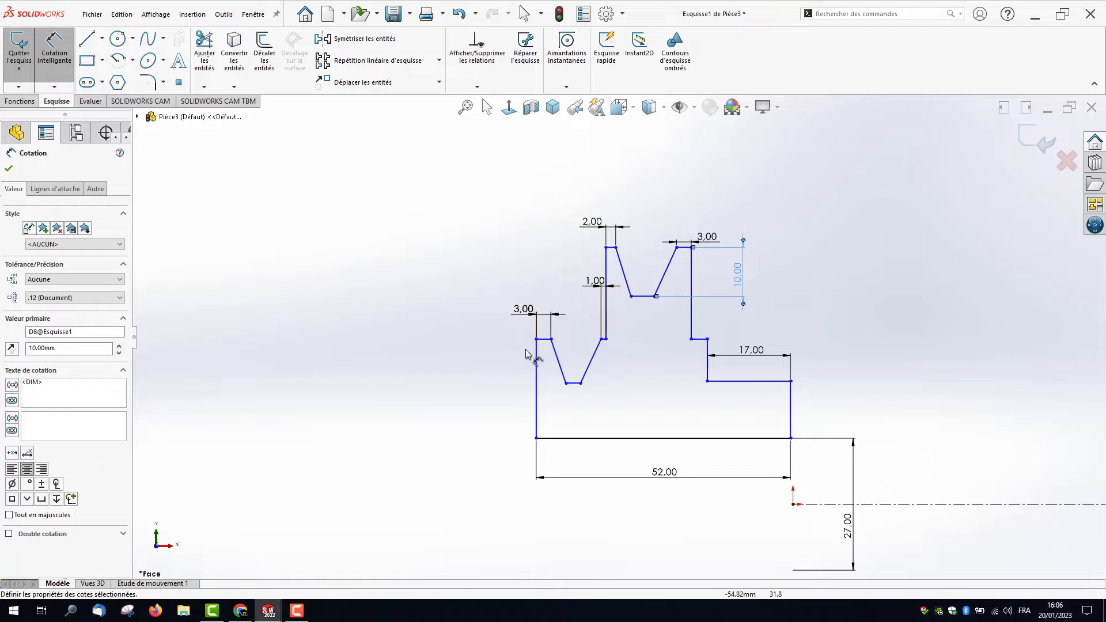
Step: Dimension the smaller groove's depth from its left top edge to its floor as 10 mm
{"action": "left_click", "coordinate": [546, 340]}
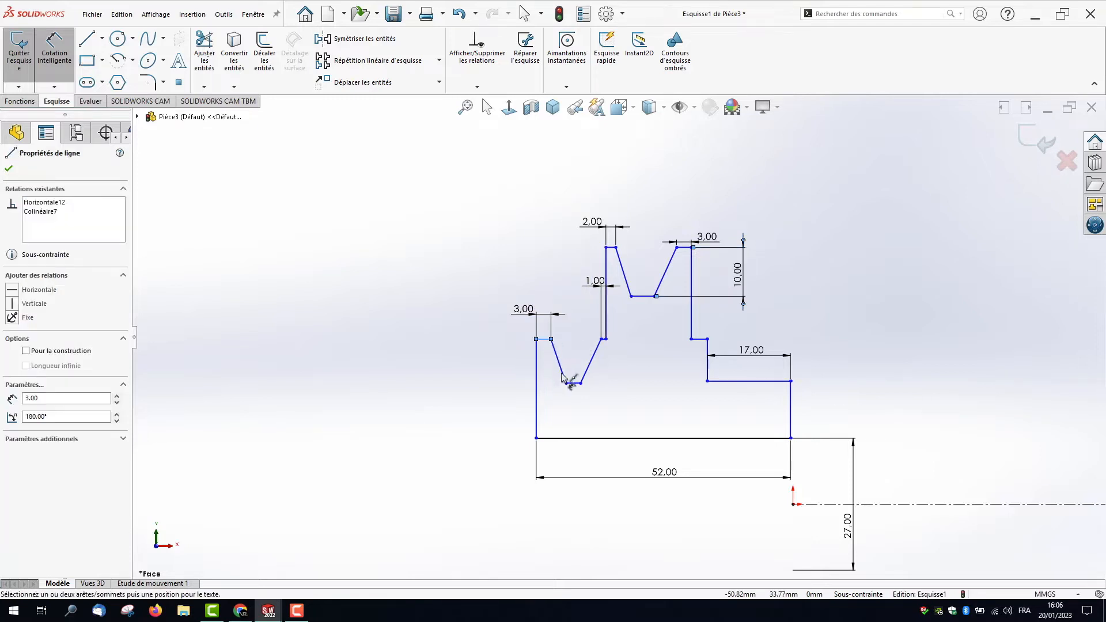
{"action": "left_click", "coordinate": [573, 383]}
{"action": "left_click", "coordinate": [480, 400]}
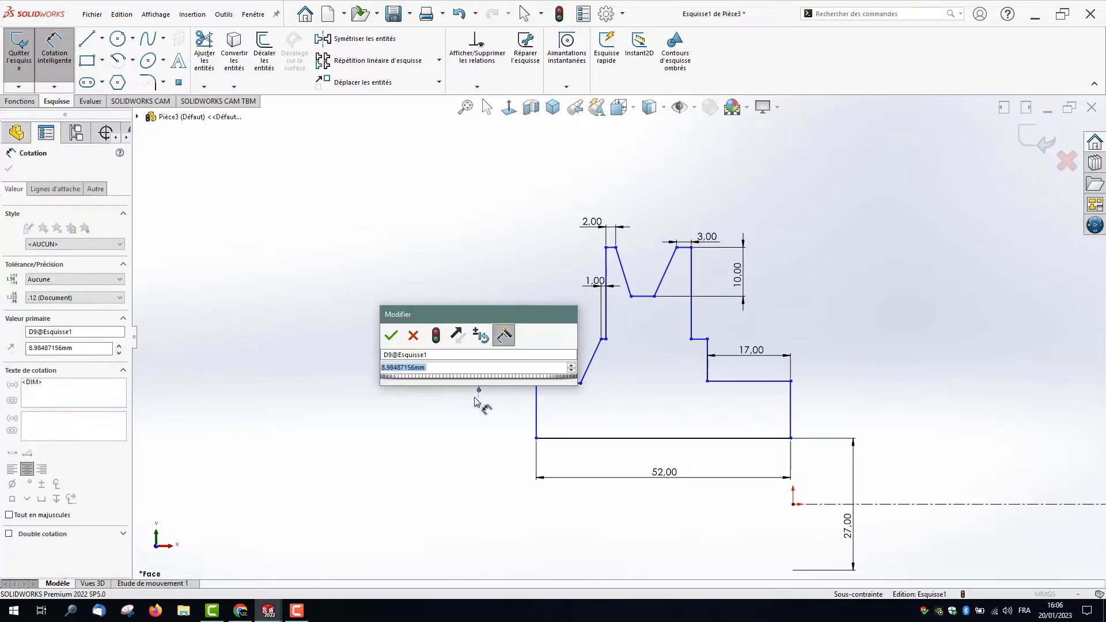
{"action": "type", "text": "10"}
{"action": "key", "text": "Return"}
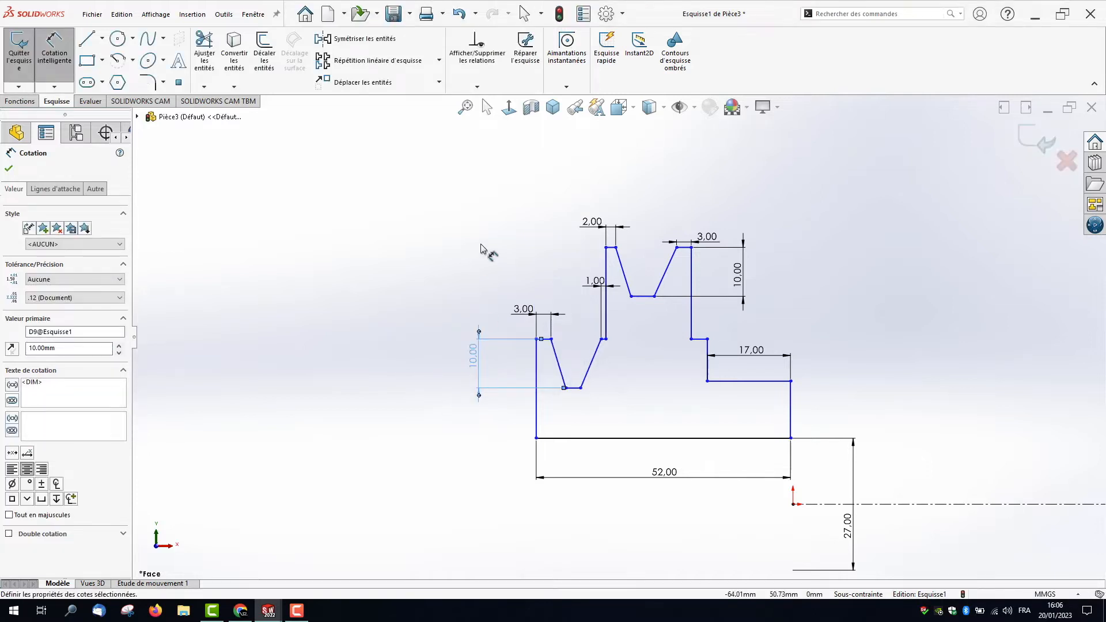
Step: Shift the profile's lower right corner slightly right and move the 17 mm step edge vertically to test their remaining freedom
{"action": "left_click", "coordinate": [487, 107]}
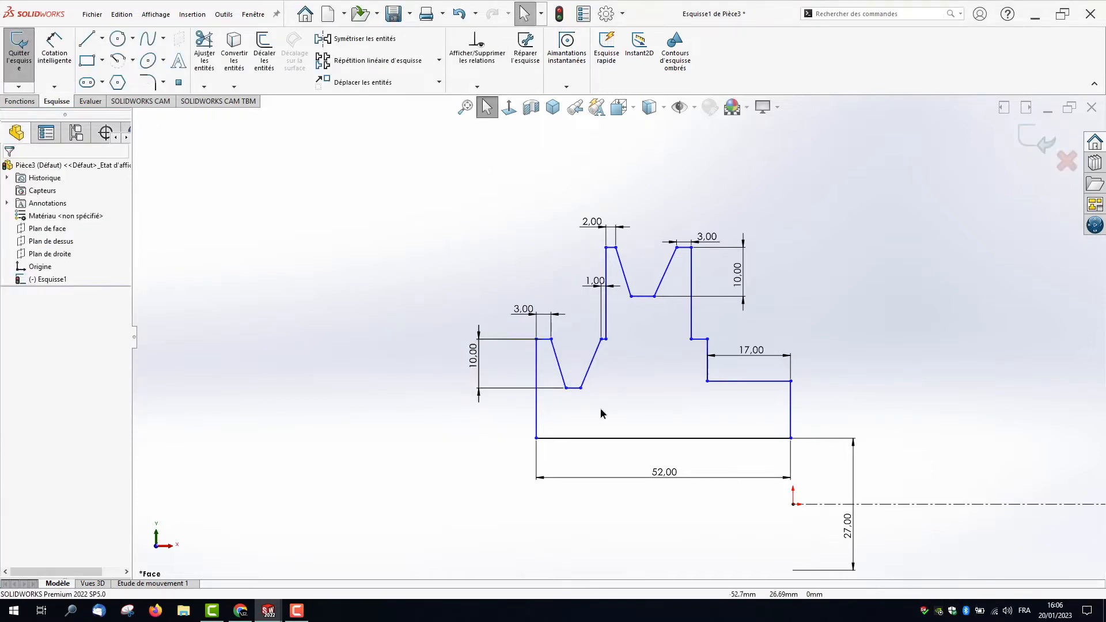
{"action": "mouse_move", "coordinate": [790, 438]}
{"action": "left_mouse_down"}
{"action": "mouse_move", "coordinate": [666, 407]}
{"action": "mouse_move", "coordinate": [843, 423]}
{"action": "mouse_move", "coordinate": [774, 440]}
{"action": "mouse_move", "coordinate": [794, 438]}
{"action": "left_mouse_up"}
{"action": "mouse_move", "coordinate": [752, 381]}
{"action": "left_mouse_down"}
{"action": "mouse_move", "coordinate": [753, 359]}
{"action": "mouse_move", "coordinate": [753, 375]}
{"action": "left_mouse_up"}
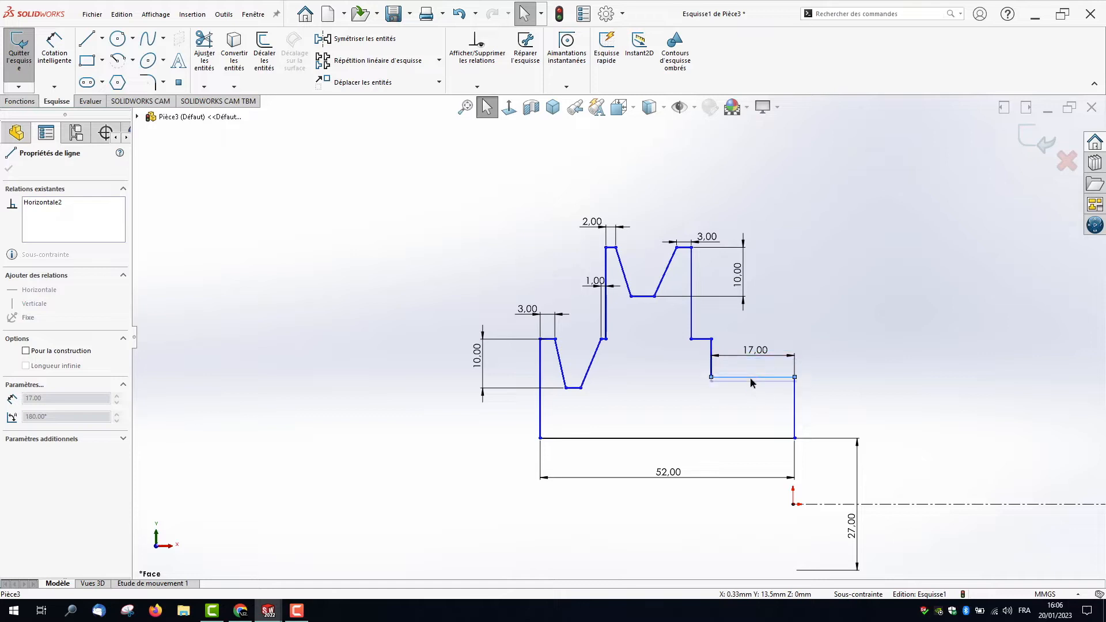
{"action": "left_click_drag", "start_coordinate": [756, 393], "coordinate": [750, 378]}
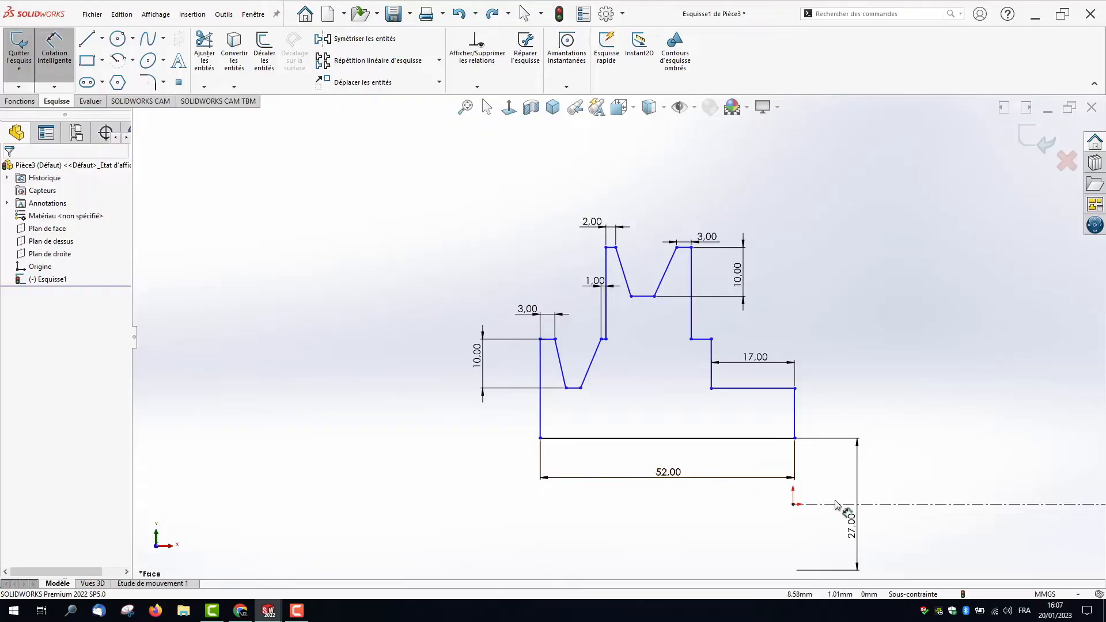
Step: Add a 40 mm diameter dimension between the centerline and the 17 mm step edge
{"action": "left_click", "coordinate": [836, 505]}
{"action": "left_click", "coordinate": [768, 388]}
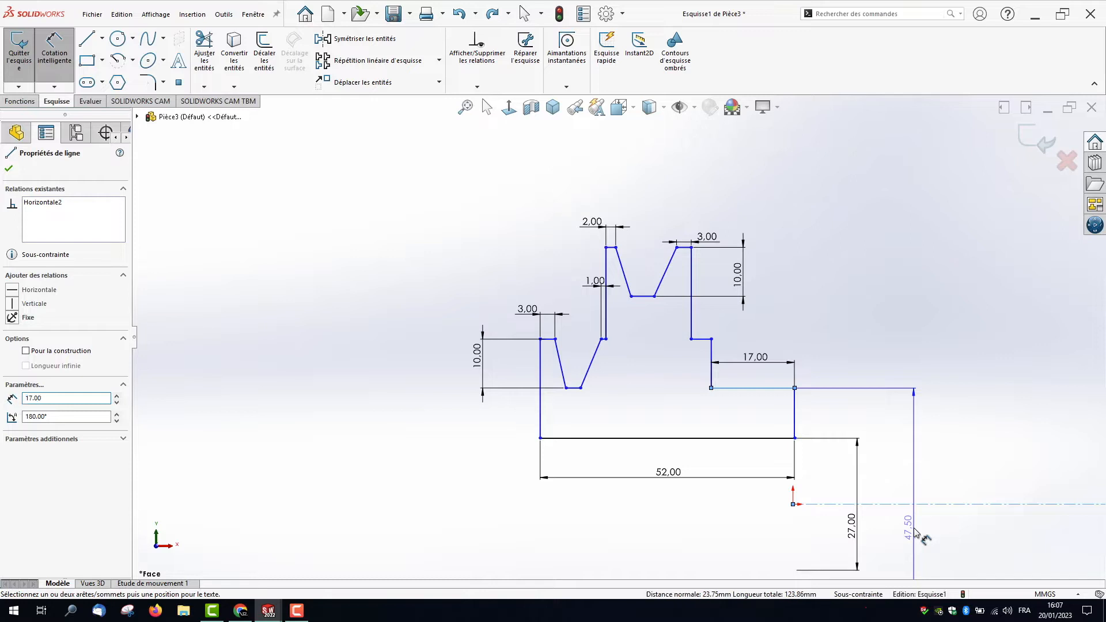
{"action": "left_click", "coordinate": [916, 533]}
{"action": "type", "text": "40"}
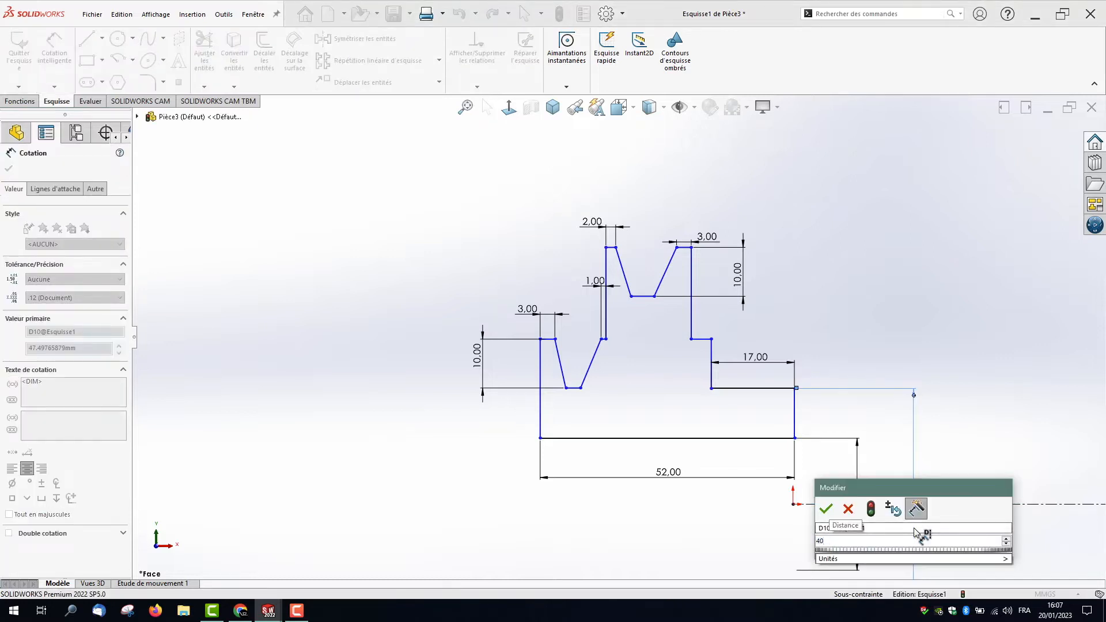
{"action": "key", "text": "Return"}
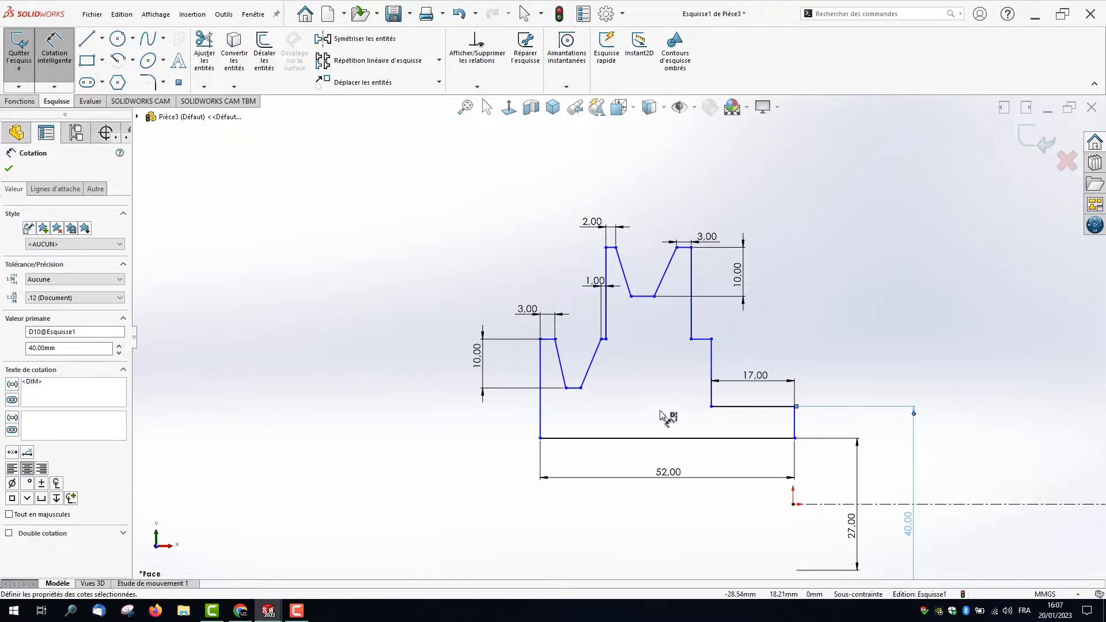
Step: Add a 55 mm diameter dimension between the centerline and the short horizontal step right of the larger groove
{"action": "left_click", "coordinate": [701, 339]}
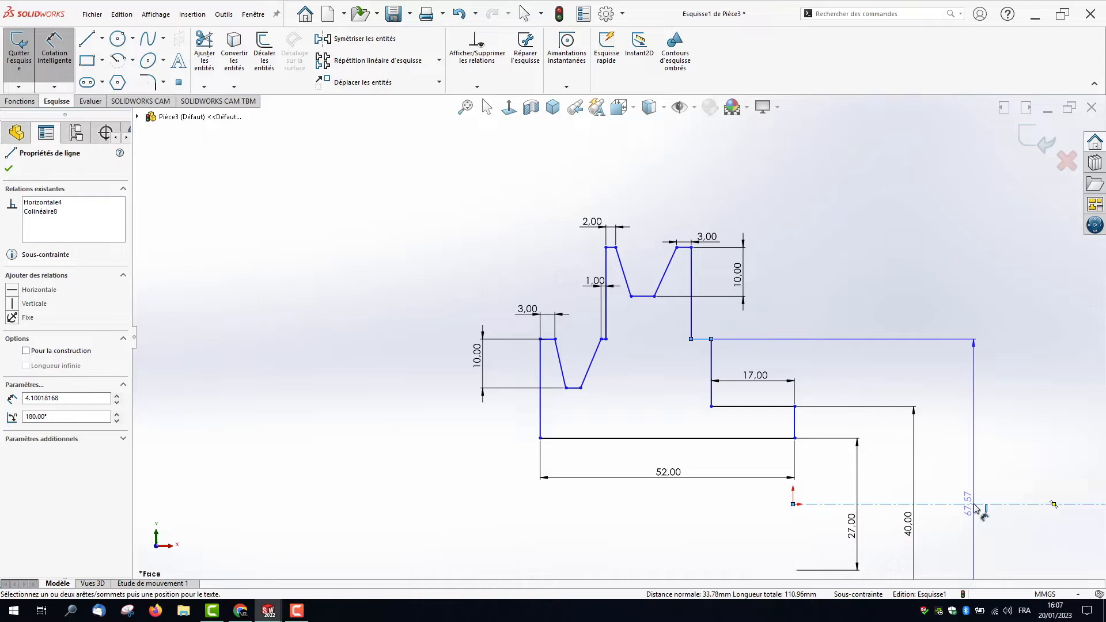
{"action": "left_click", "coordinate": [970, 444]}
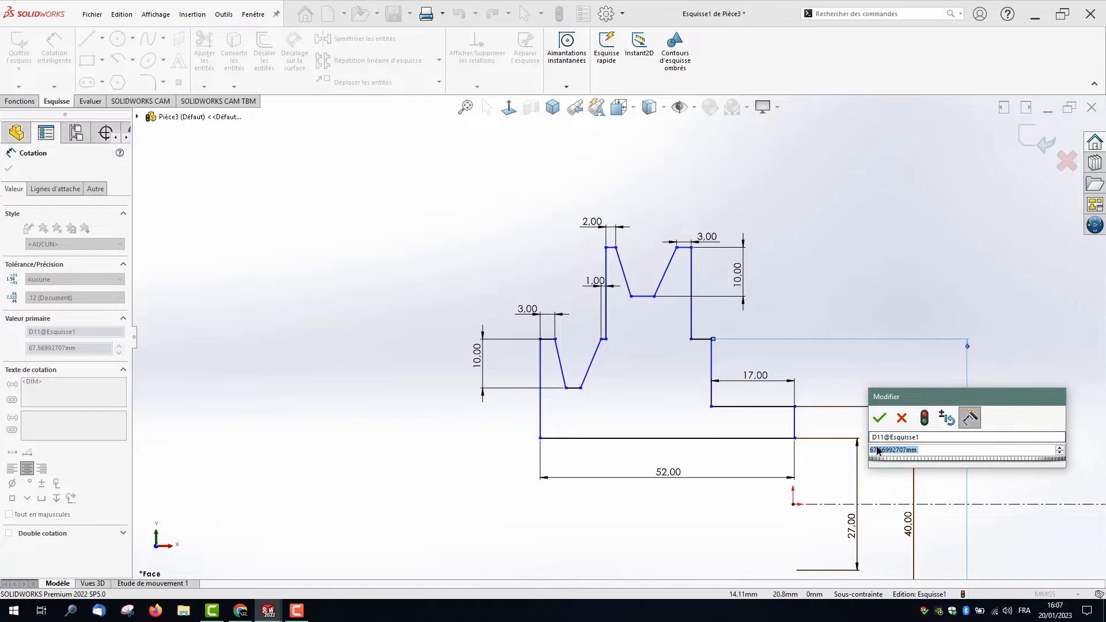
{"action": "type", "text": "55"}
{"action": "key", "text": "Return"}
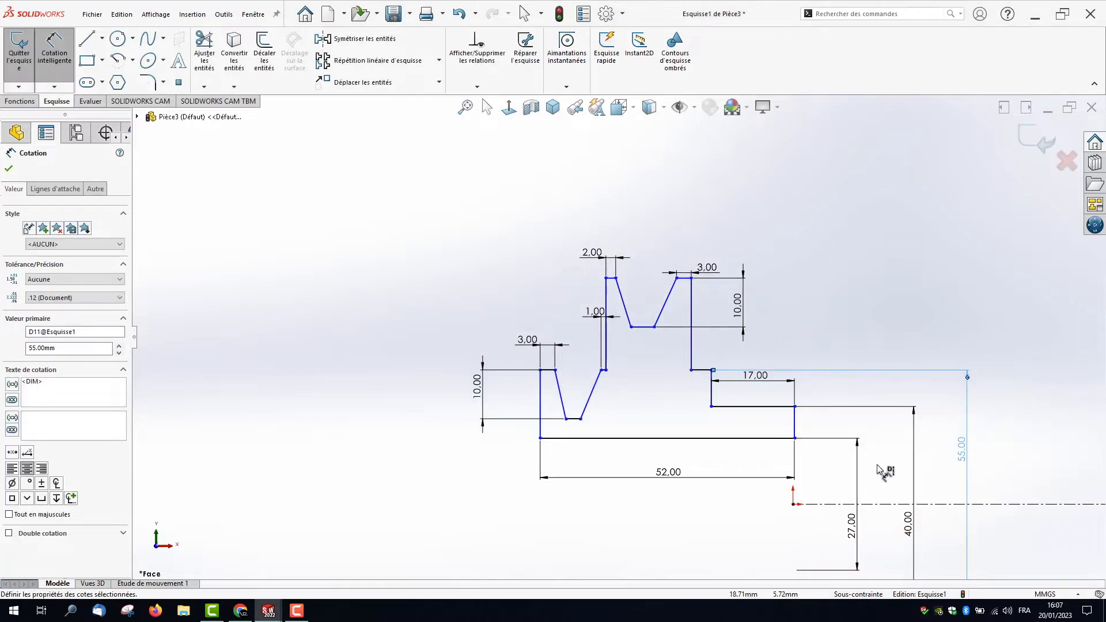
Step: Add a 75 mm diameter dimension between the centerline and the larger groove's right top edge
{"action": "scroll", "coordinate": [717, 383], "scroll_direction": "up", "scroll_amount": 3}
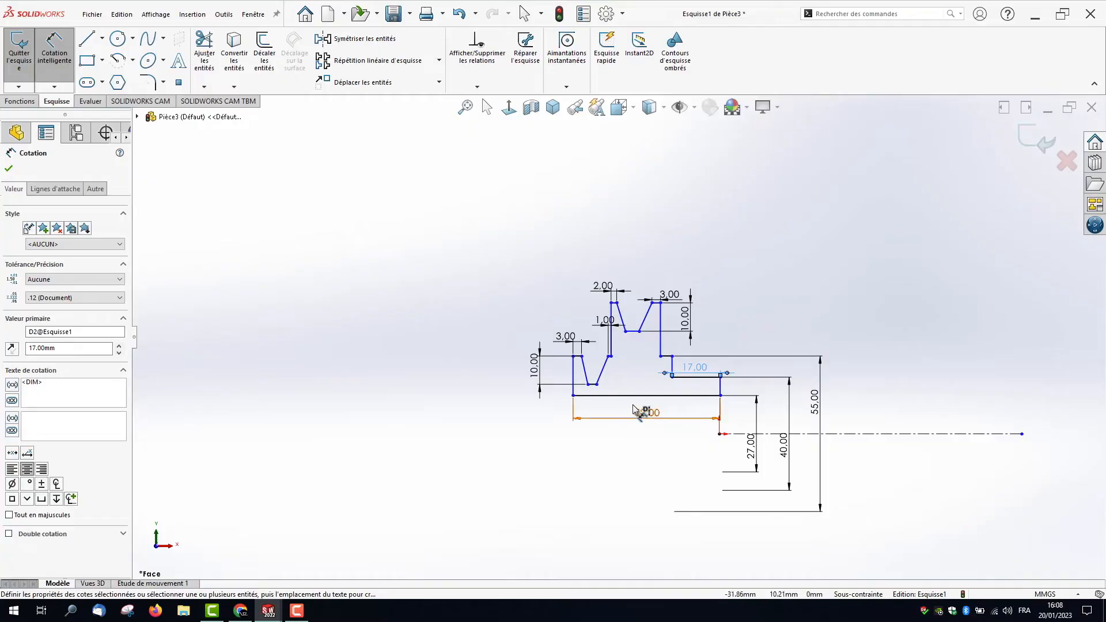
{"action": "scroll", "coordinate": [858, 464], "scroll_direction": "down", "scroll_amount": 5}
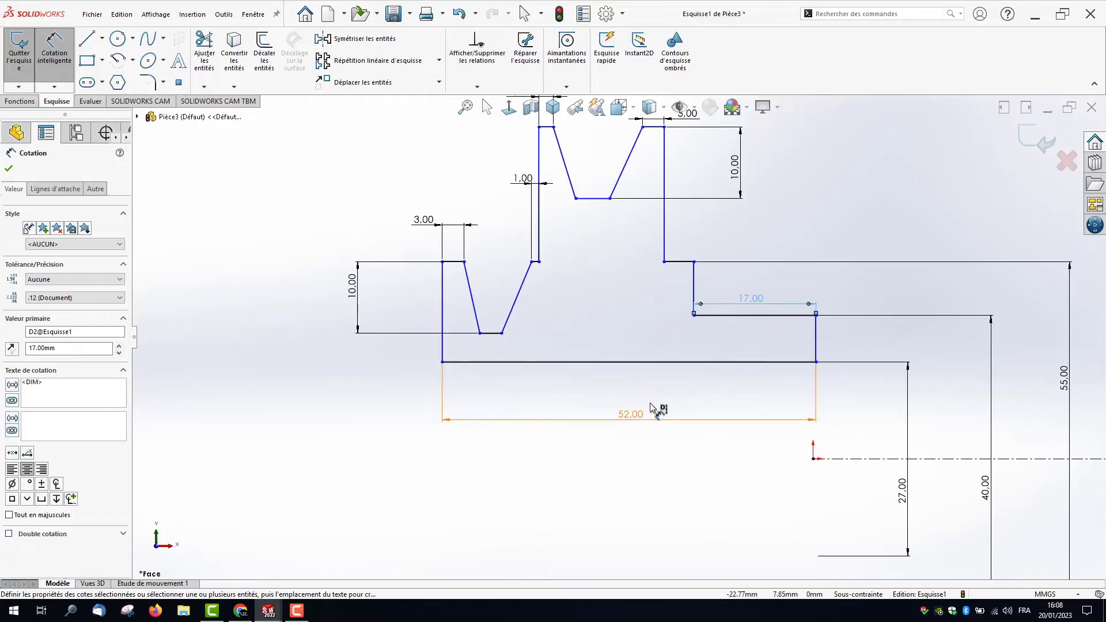
{"action": "left_click", "coordinate": [858, 459]}
{"action": "left_click", "coordinate": [653, 127]}
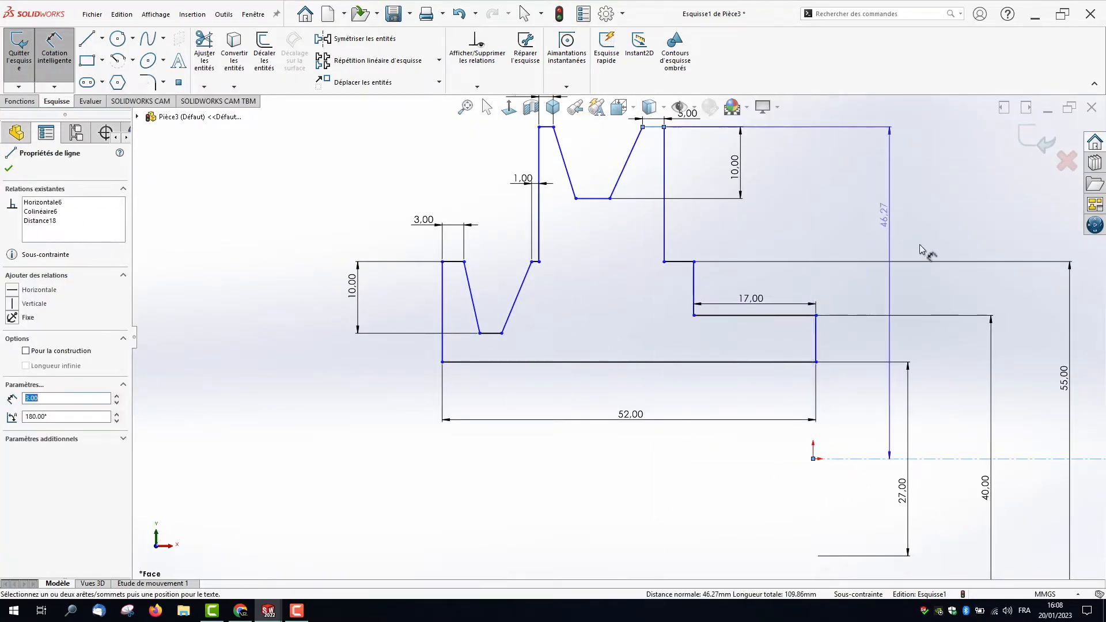
{"action": "left_click", "coordinate": [953, 504]}
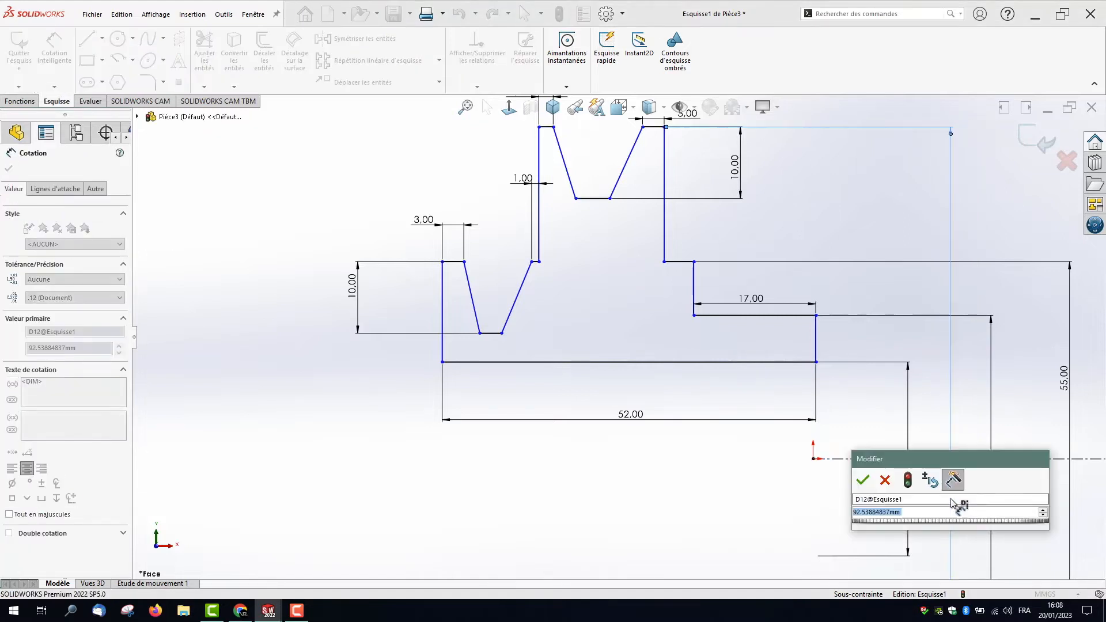
{"action": "type", "text": "75"}
{"action": "key", "text": "Return"}
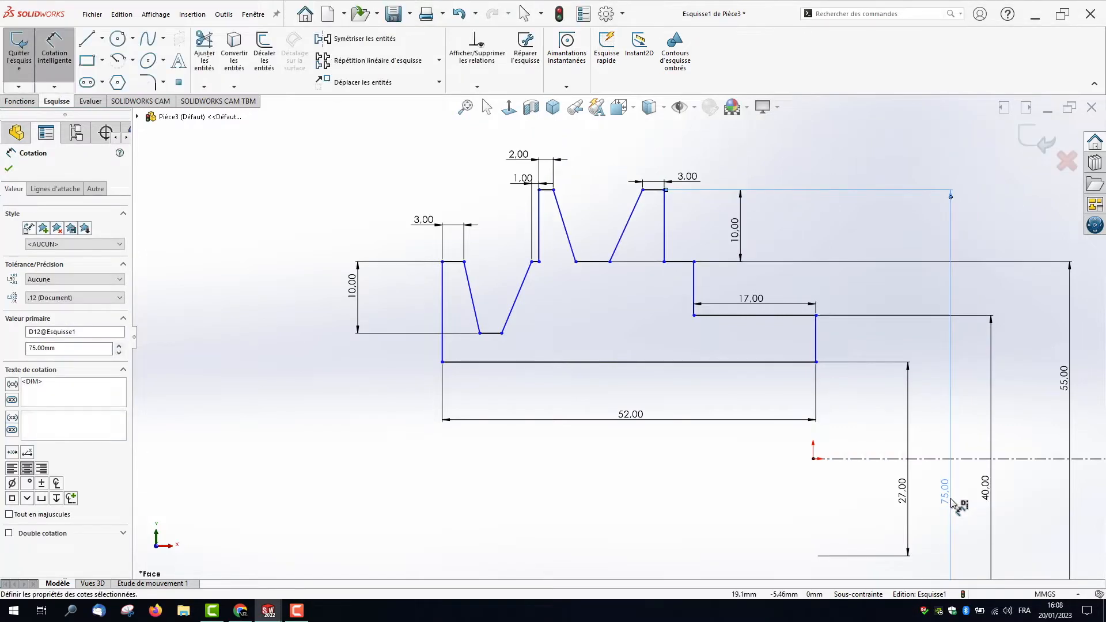
Step: Try to add a vertical dimension between the centerline and the 3 mm top edge beside the left groove
{"action": "scroll", "coordinate": [521, 414], "scroll_direction": "up", "scroll_amount": 3}
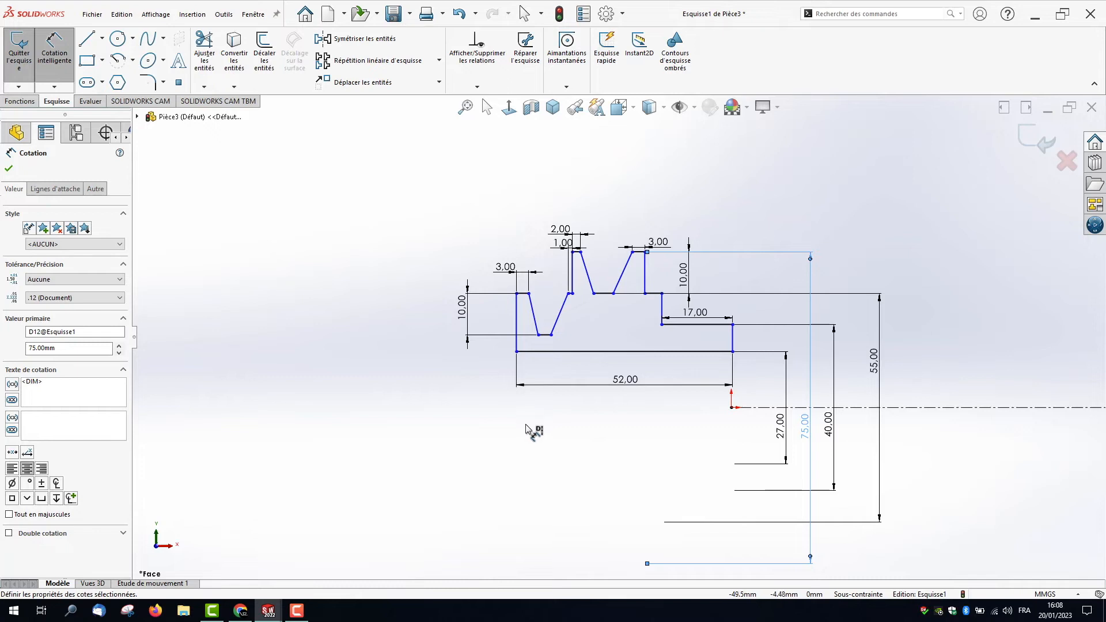
{"action": "left_click", "coordinate": [760, 408]}
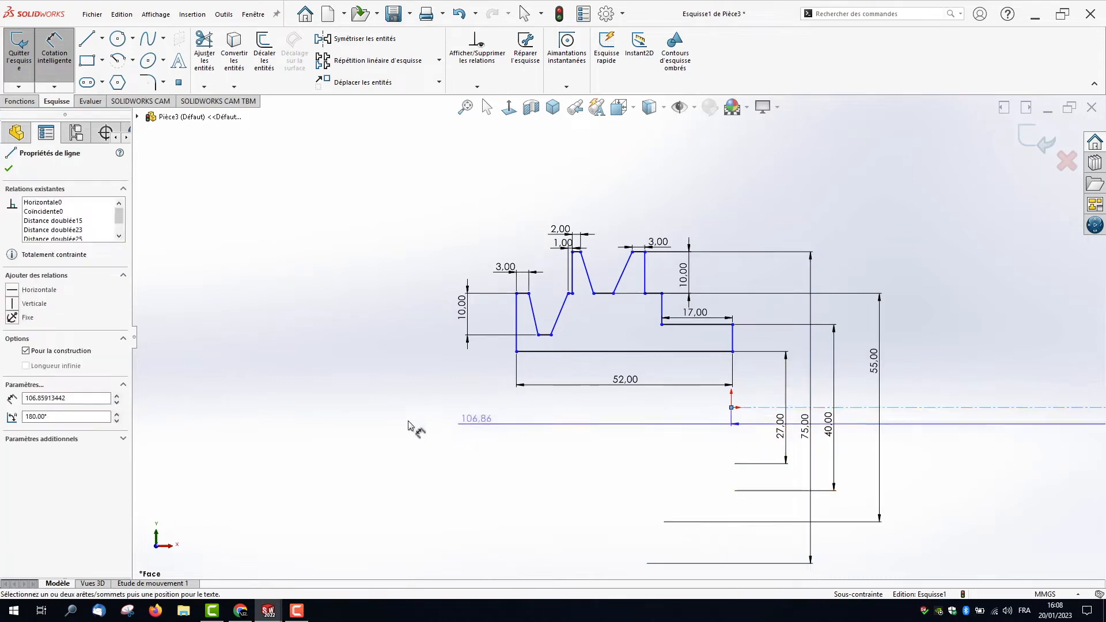
{"action": "scroll", "coordinate": [525, 297], "scroll_direction": "down", "scroll_amount": 4}
{"action": "left_click", "coordinate": [525, 294]}
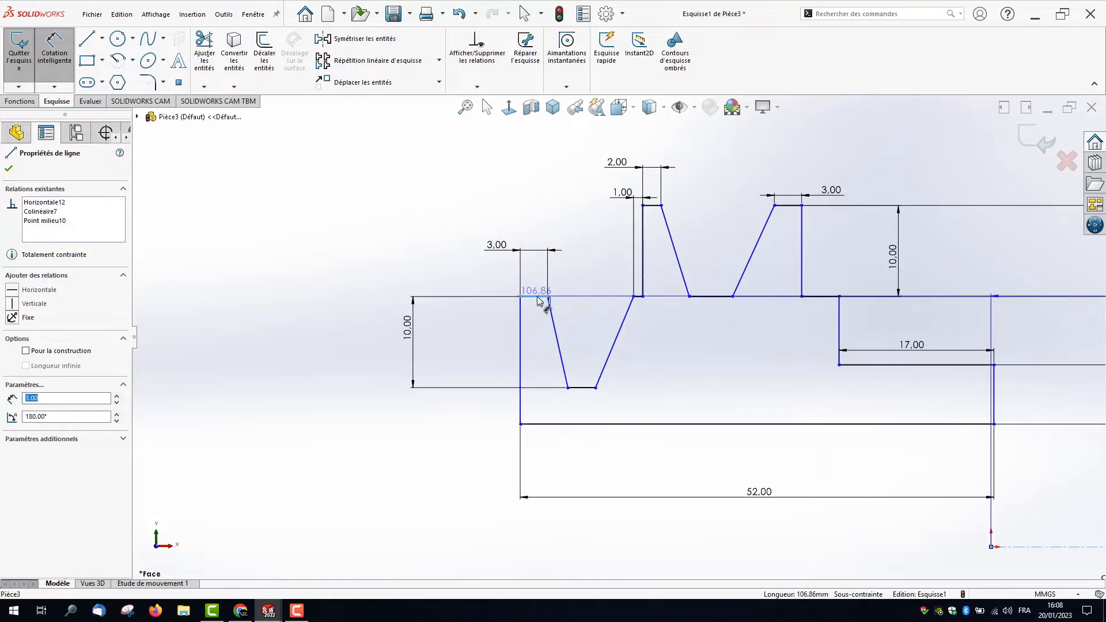
{"action": "left_click", "coordinate": [444, 445]}
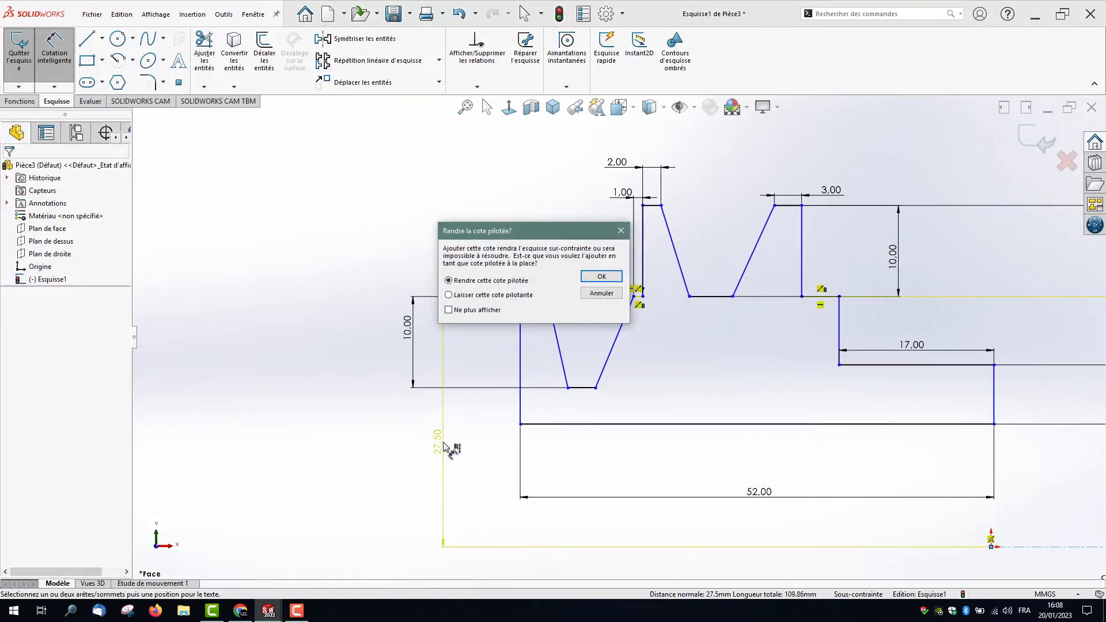
{"action": "left_click", "coordinate": [600, 294]}
{"action": "key", "text": "f"}
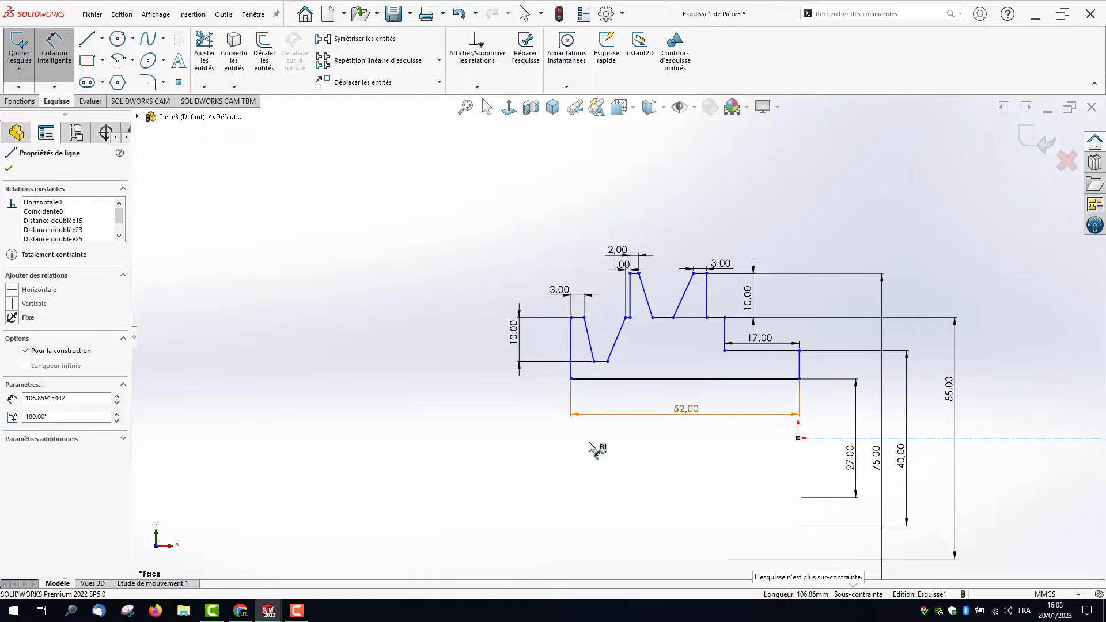
Step: Move the horizontal centerline's free end to the opposite side of the origin so the line runs beneath the whole profile
{"action": "left_click", "coordinate": [465, 107]}
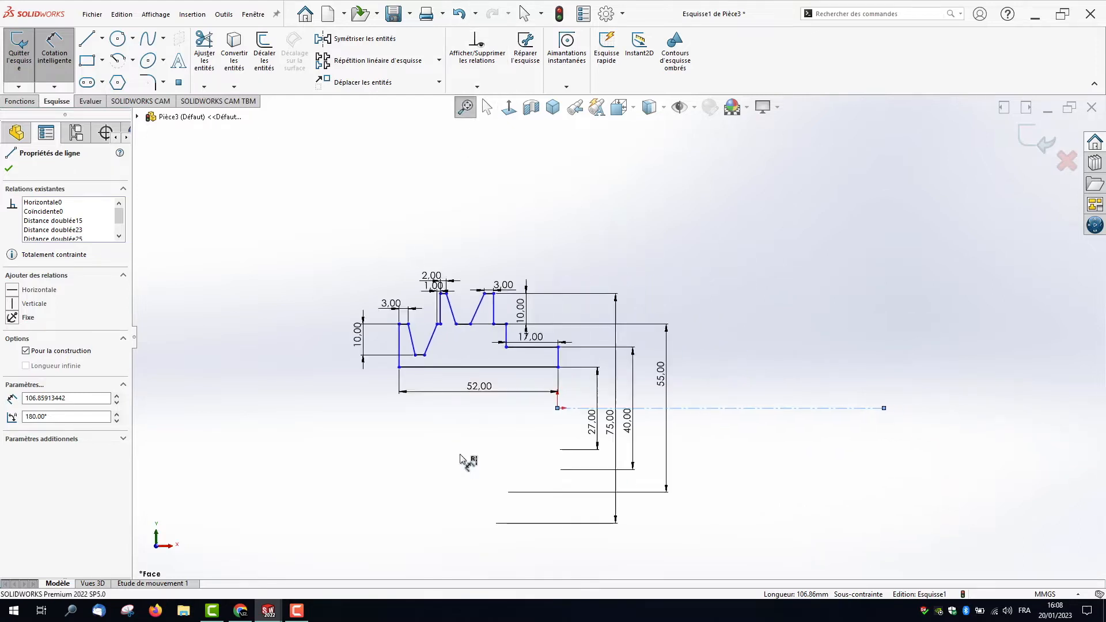
{"action": "scroll", "coordinate": [409, 400], "scroll_direction": "down", "scroll_amount": 2}
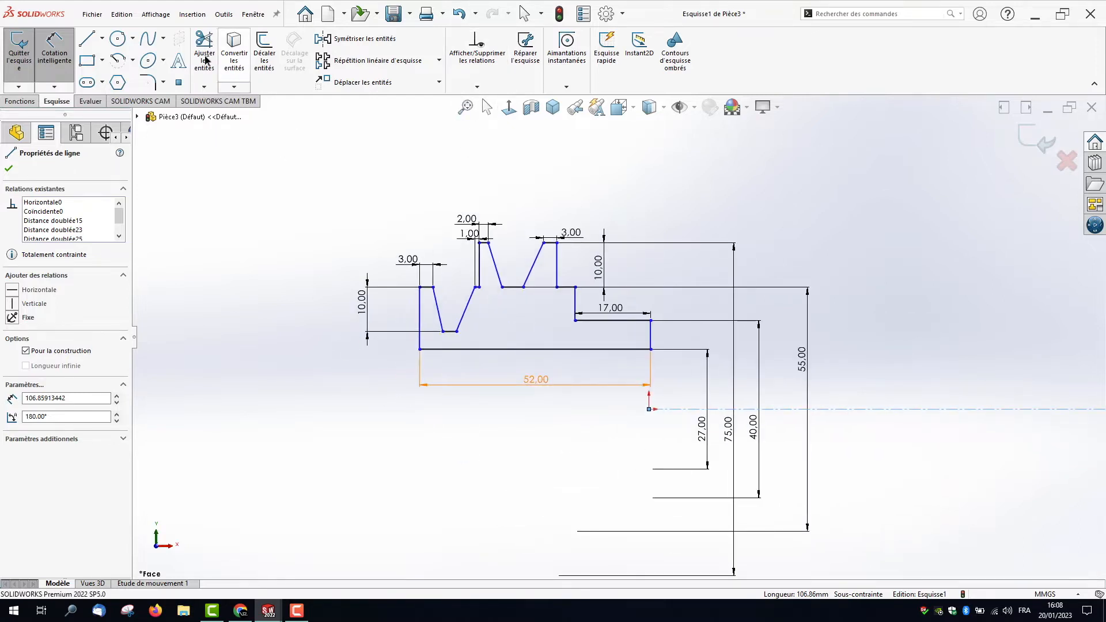
{"action": "left_click", "coordinate": [488, 107]}
{"action": "scroll", "coordinate": [963, 375], "scroll_direction": "up", "scroll_amount": 1}
{"action": "left_click_drag", "start_coordinate": [1040, 397], "coordinate": [642, 390]}
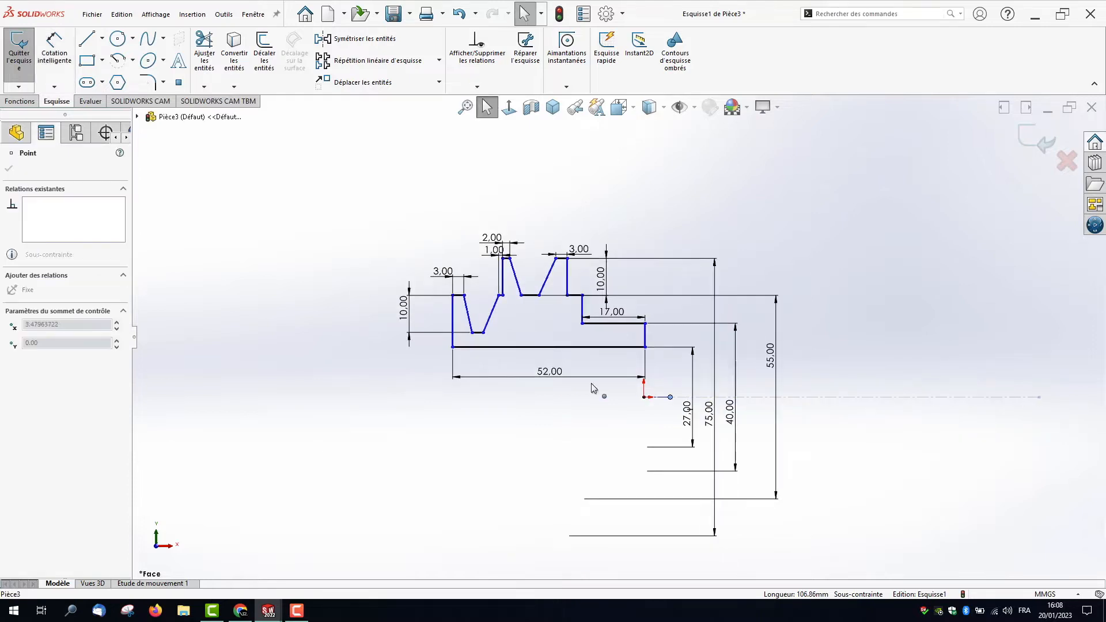
{"action": "left_click_drag", "start_coordinate": [339, 378], "coordinate": [368, 377]}
{"action": "left_click", "coordinate": [324, 274]}
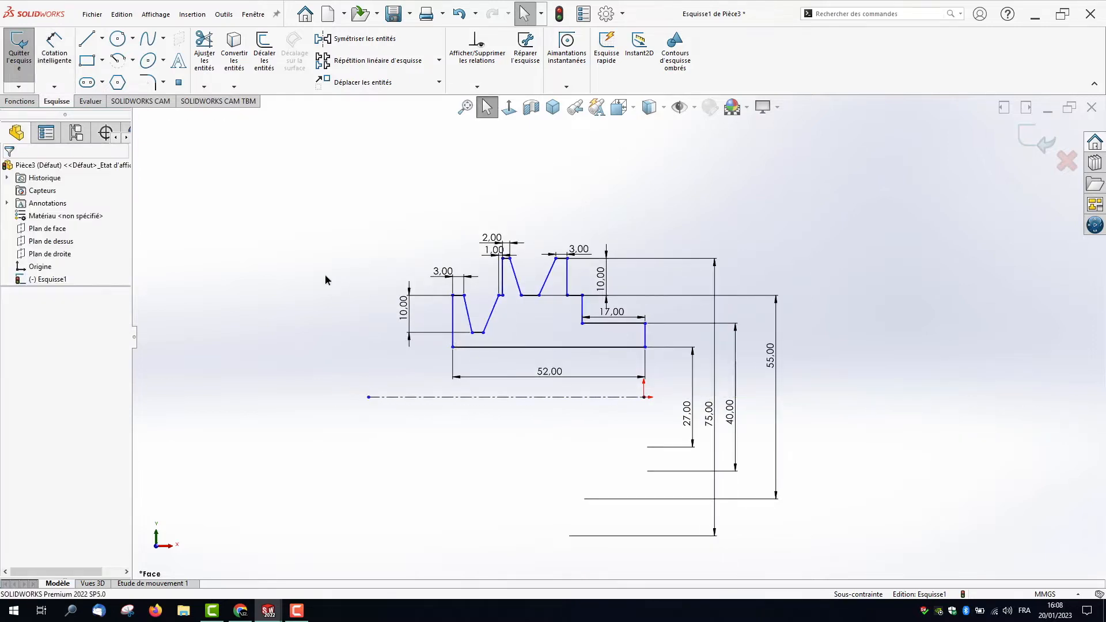
Step: Shift the profile's outer left vertical edge horizontally to test its remaining freedom
{"action": "scroll", "coordinate": [464, 337], "scroll_direction": "down", "scroll_amount": 3}
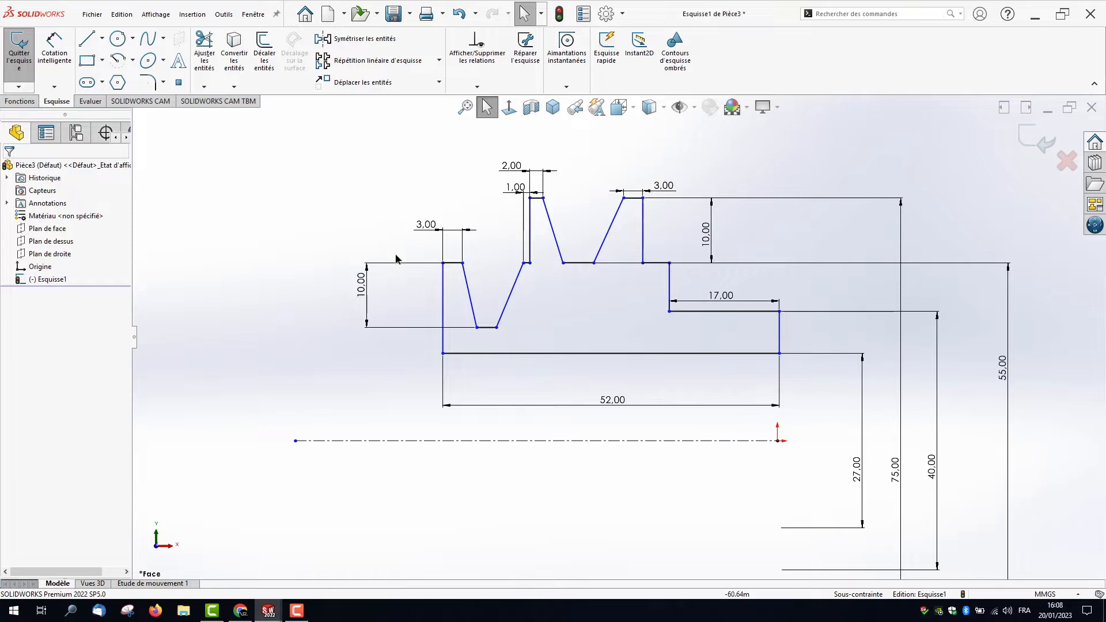
{"action": "left_click", "coordinate": [443, 309]}
{"action": "mouse_move", "coordinate": [374, 295]}
{"action": "left_mouse_down"}
{"action": "mouse_move", "coordinate": [495, 295]}
{"action": "mouse_move", "coordinate": [403, 289]}
{"action": "mouse_move", "coordinate": [487, 295]}
{"action": "mouse_move", "coordinate": [432, 297]}
{"action": "mouse_move", "coordinate": [469, 297]}
{"action": "mouse_move", "coordinate": [433, 297]}
{"action": "mouse_move", "coordinate": [437, 307]}
{"action": "left_mouse_up"}
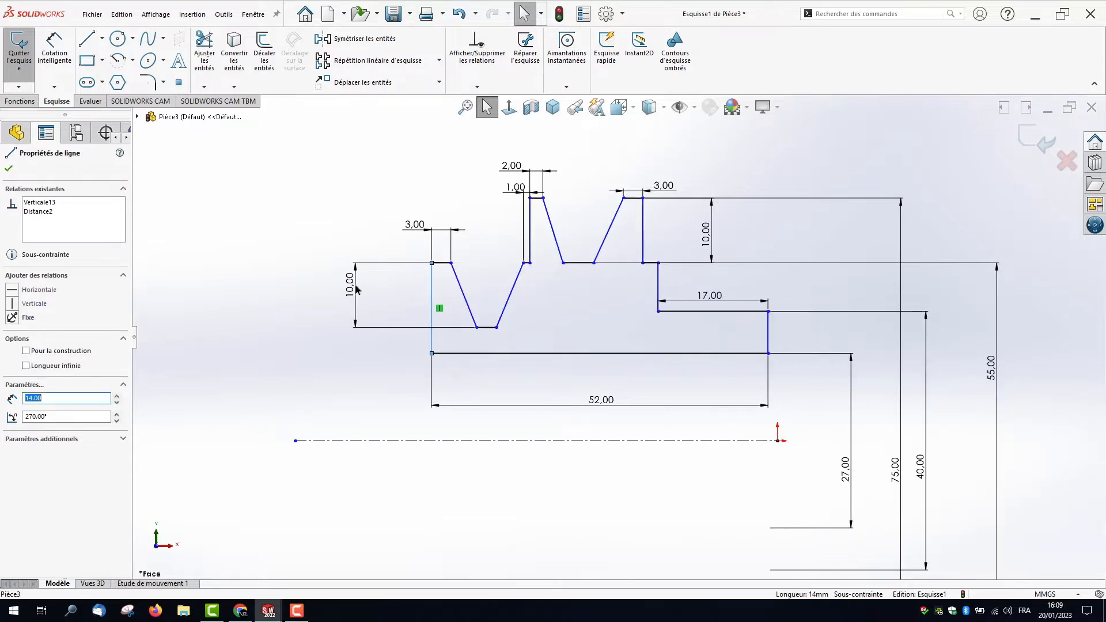
{"action": "left_click", "coordinate": [575, 382]}
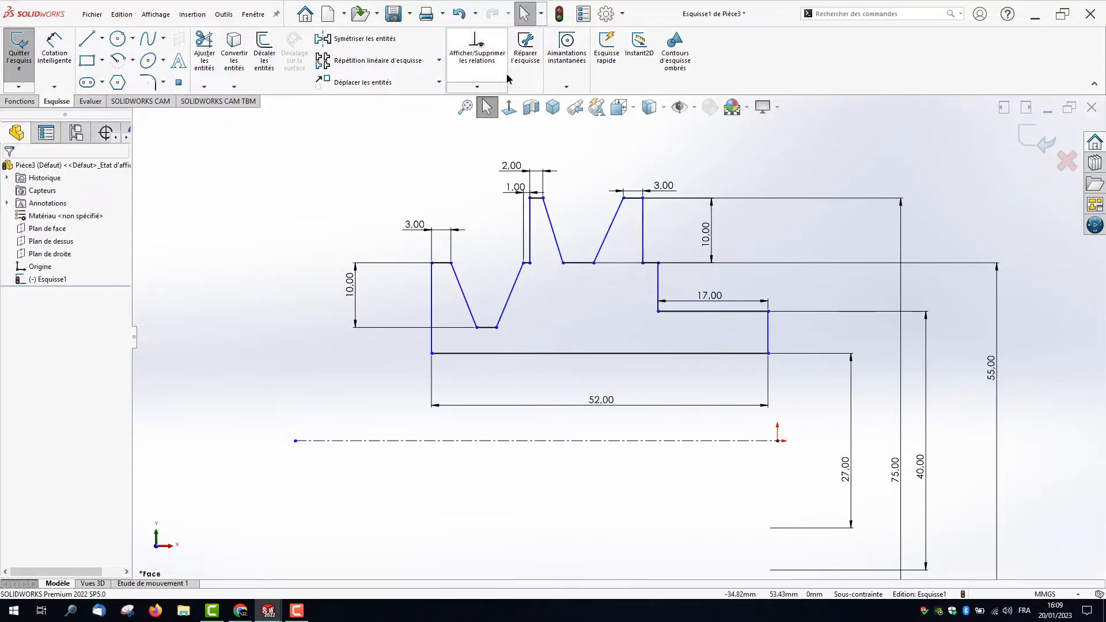
Step: Add a vertical relation between the profile's lower right corner and the centerline's endpoint at the origin
{"action": "left_click", "coordinate": [477, 87]}
{"action": "left_click", "coordinate": [496, 114]}
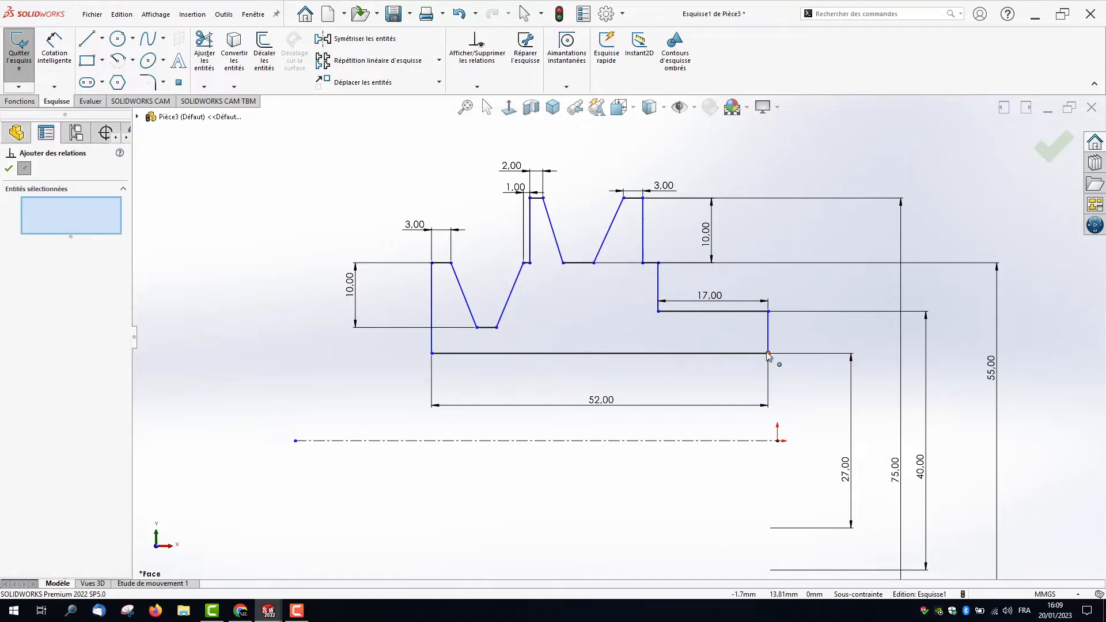
{"action": "left_click", "coordinate": [768, 353]}
{"action": "left_click", "coordinate": [777, 441]}
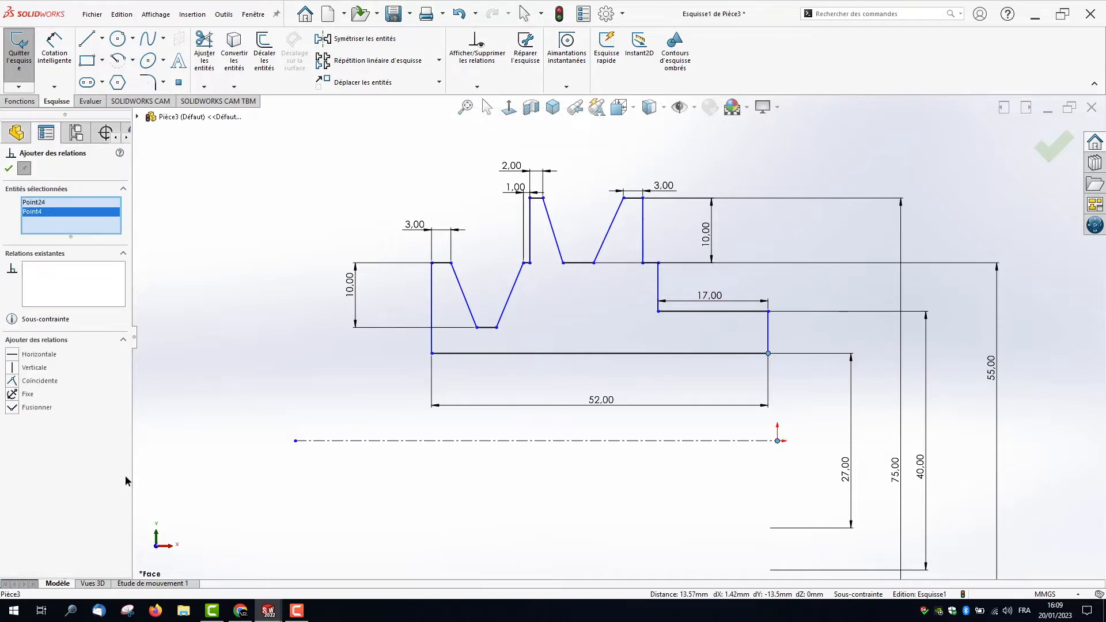
{"action": "left_click", "coordinate": [12, 368]}
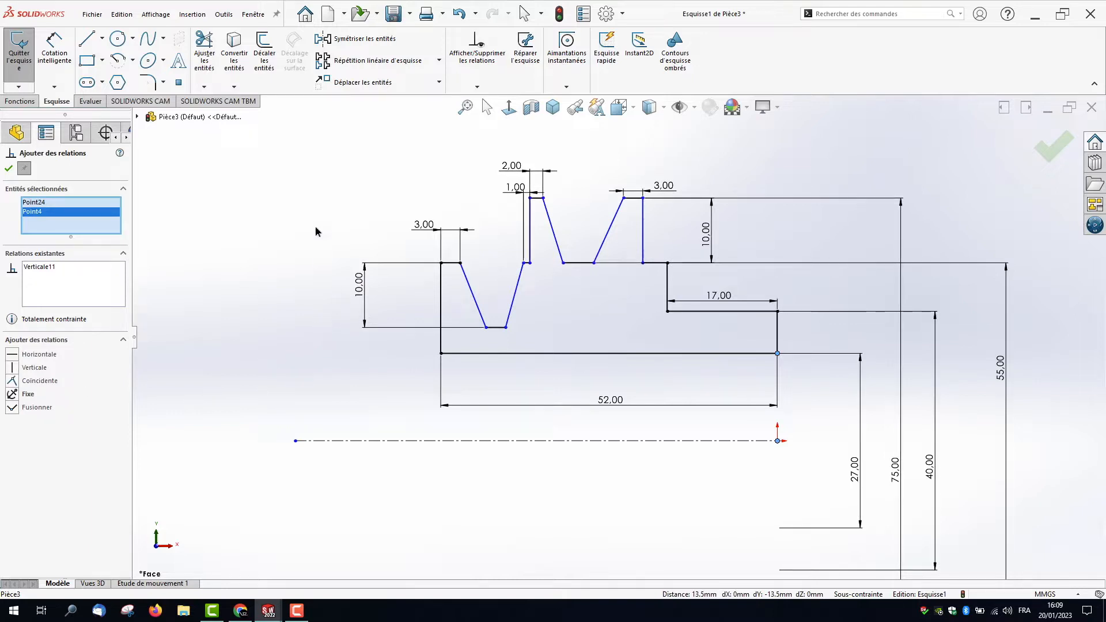
Step: Draw a vertical centerline about 14 mm long upward from the midpoint of the left groove's bottom, and another from the right groove's bottom midpoint
{"action": "left_click", "coordinate": [102, 39]}
{"action": "left_click", "coordinate": [115, 67]}
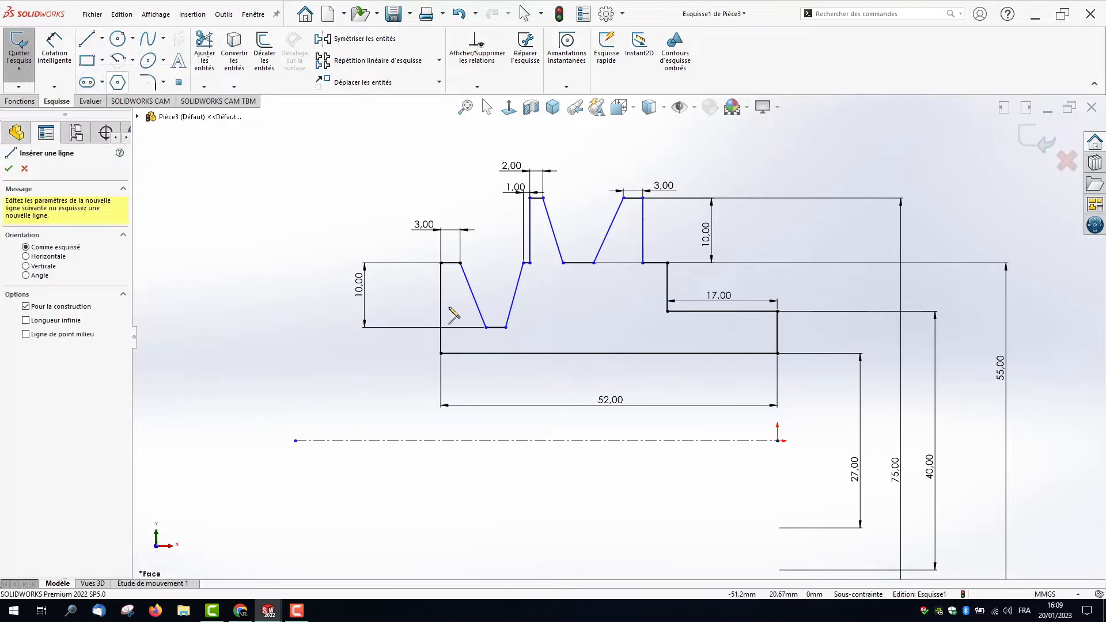
{"action": "left_click", "coordinate": [495, 327]}
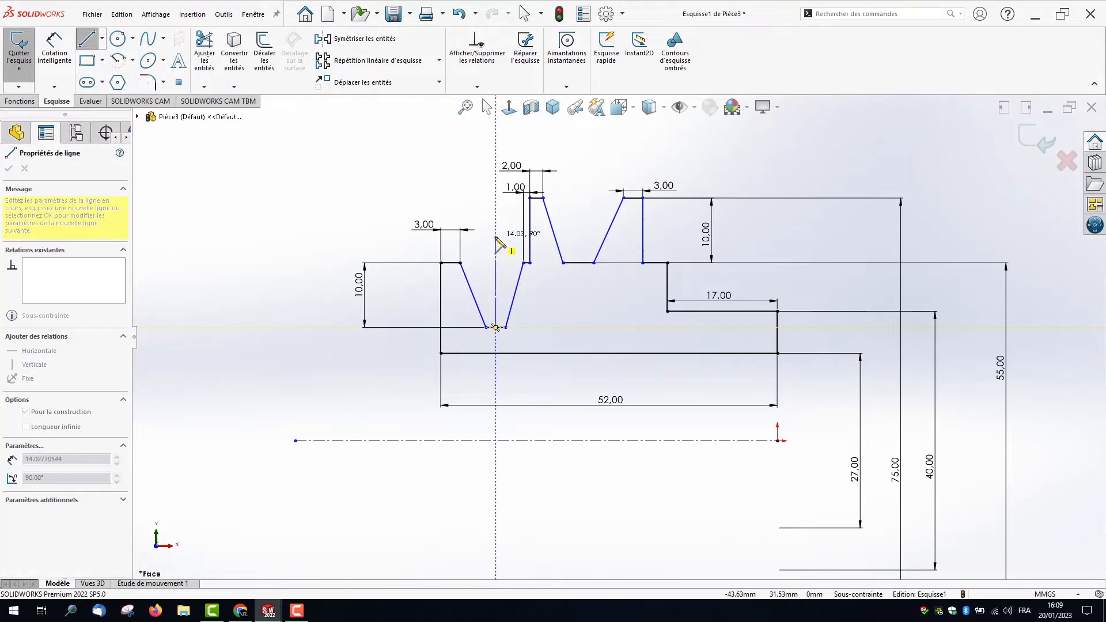
{"action": "double_click", "coordinate": [495, 236]}
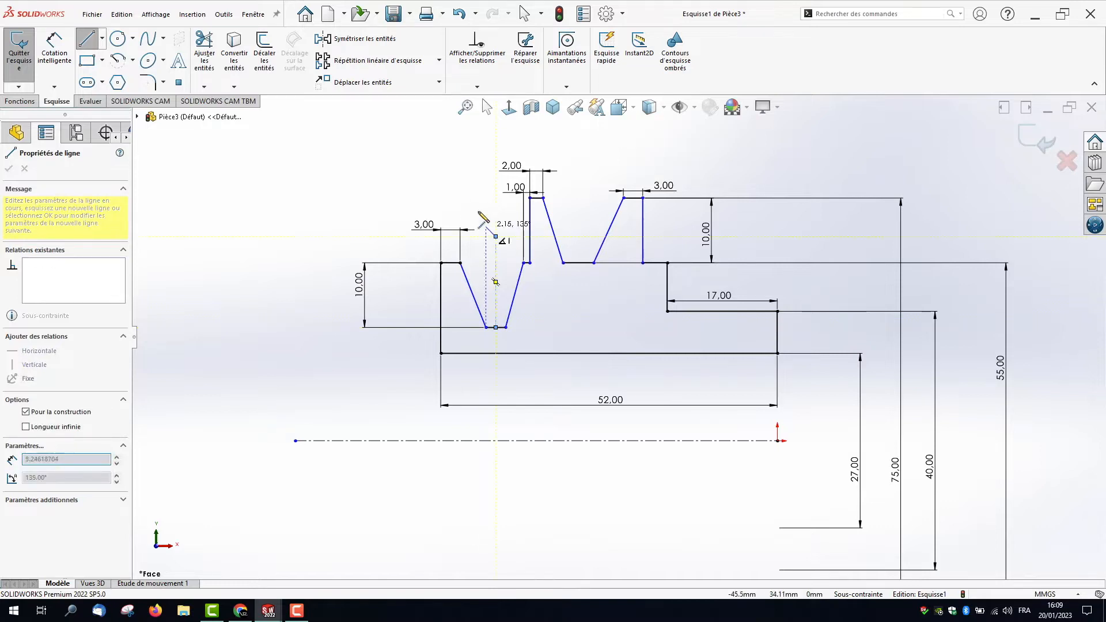
{"action": "left_click", "coordinate": [578, 262]}
{"action": "left_click", "coordinate": [578, 168]}
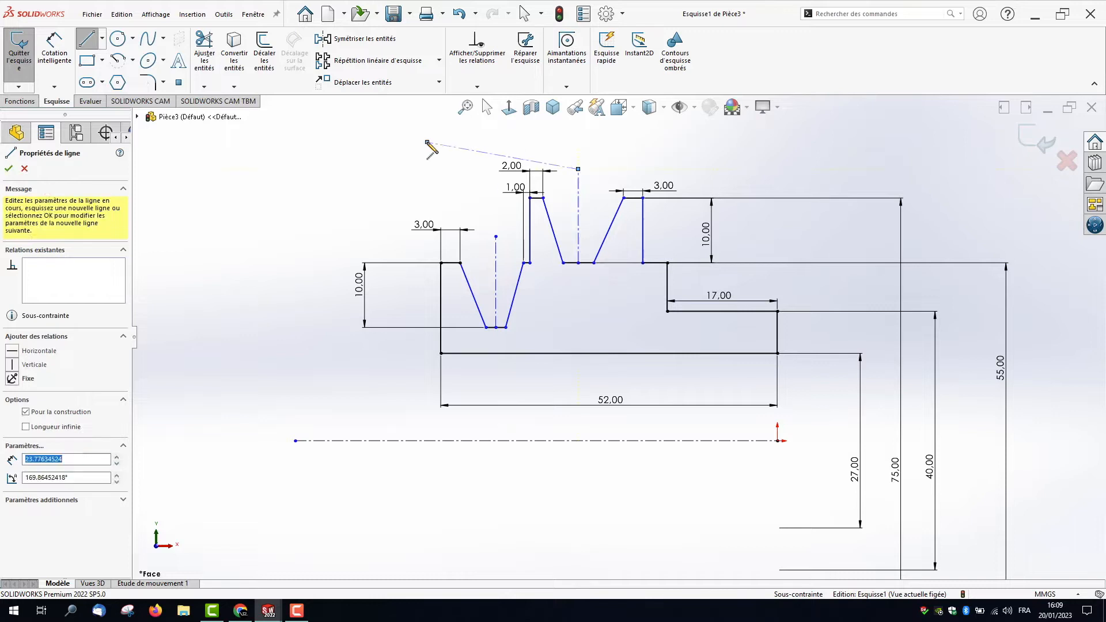
{"action": "key", "text": "Escape"}
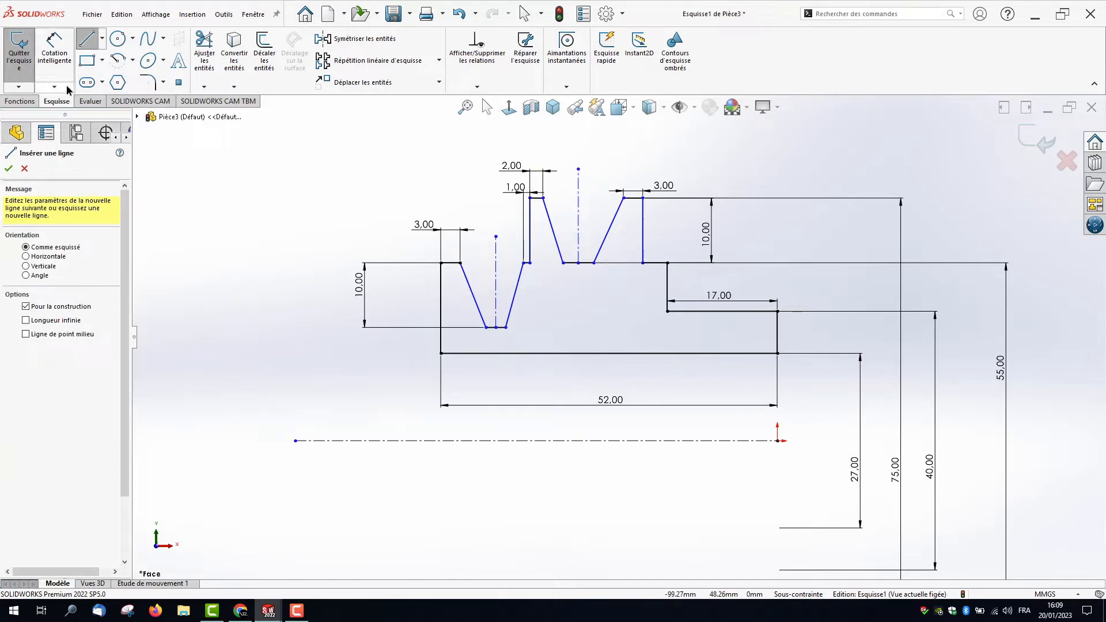
Step: Make the right groove's two sloped sides symmetric about its vertical centerline
{"action": "left_click", "coordinate": [477, 87]}
{"action": "left_click", "coordinate": [484, 114]}
{"action": "left_click", "coordinate": [573, 215]}
{"action": "left_click", "coordinate": [551, 220]}
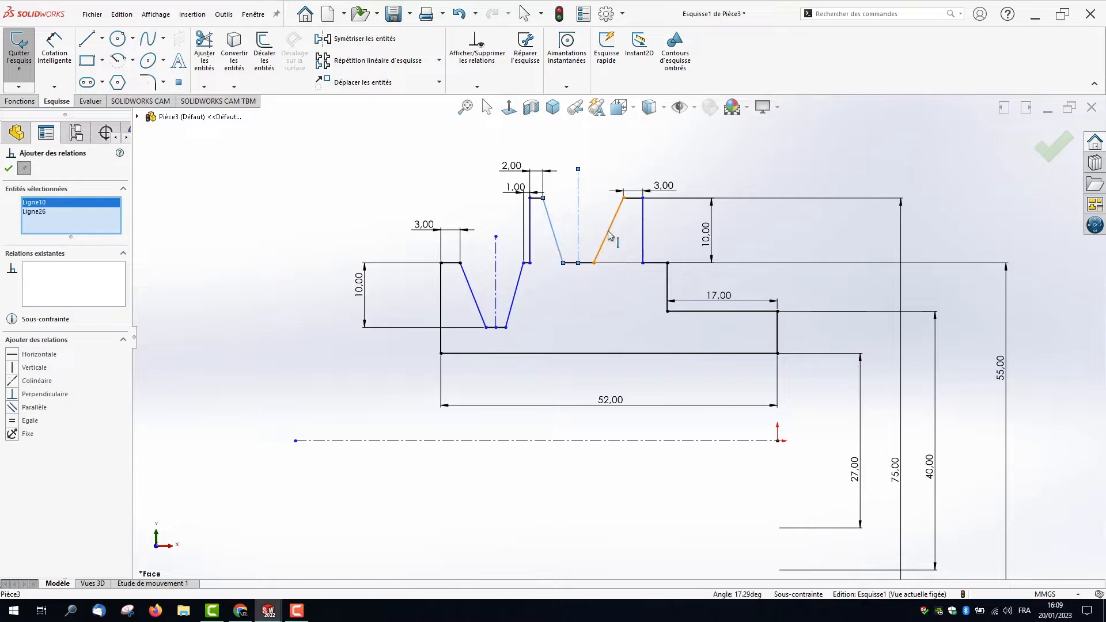
{"action": "left_click", "coordinate": [609, 235]}
{"action": "left_click", "coordinate": [11, 420]}
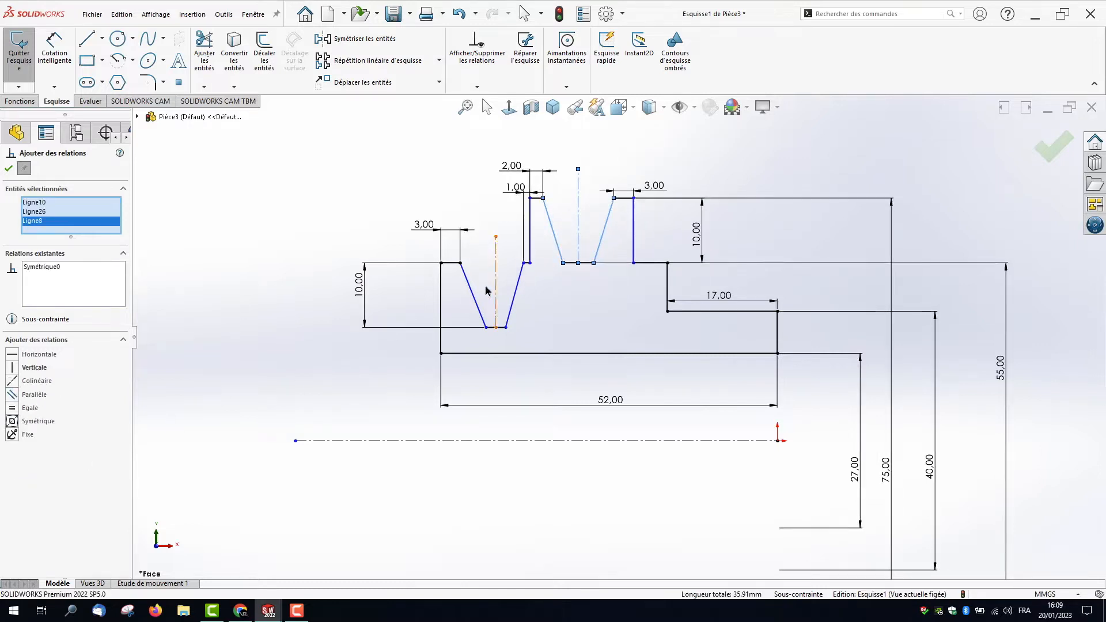
Step: Make the left groove's two sloped sides symmetric about its vertical centerline
{"action": "left_click", "coordinate": [514, 300]}
{"action": "left_click", "coordinate": [472, 293]}
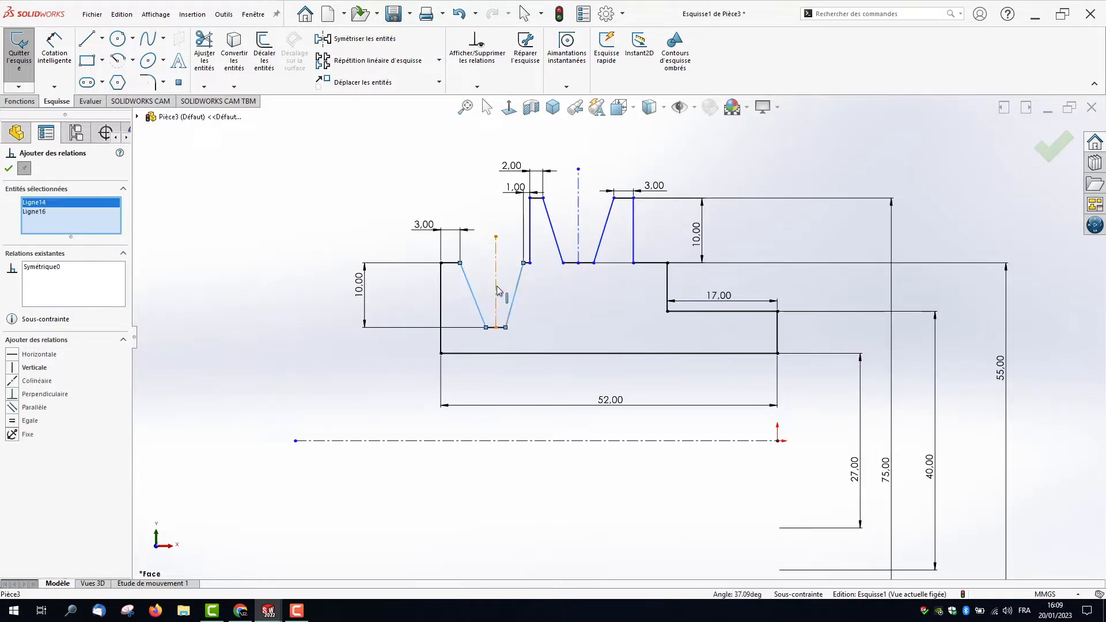
{"action": "left_click", "coordinate": [495, 291]}
{"action": "left_click", "coordinate": [15, 424]}
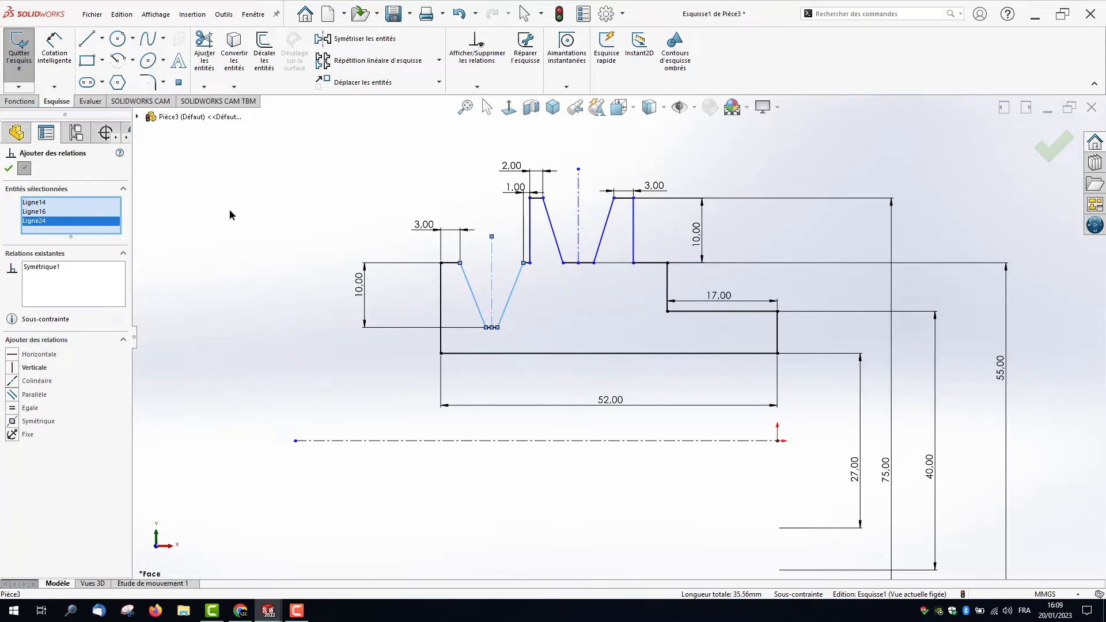
Step: Dimension the right groove's bottom width and set it to 4 mm
{"action": "left_click", "coordinate": [64, 58]}
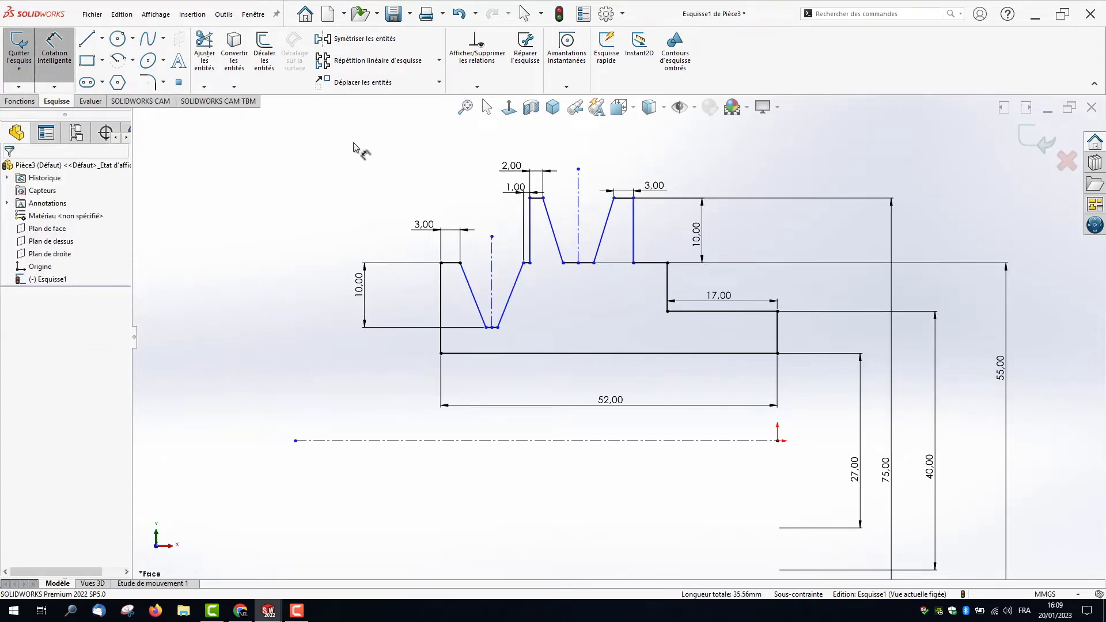
{"action": "left_click", "coordinate": [576, 263]}
{"action": "left_click", "coordinate": [578, 305]}
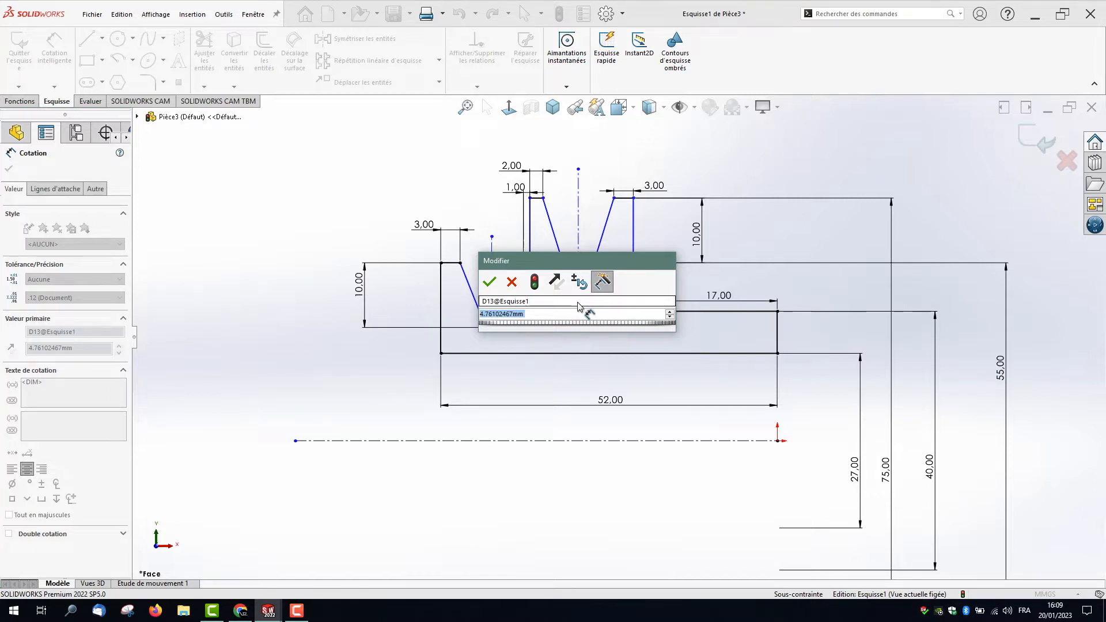
{"action": "type", "text": "4"}
{"action": "key", "text": "Return"}
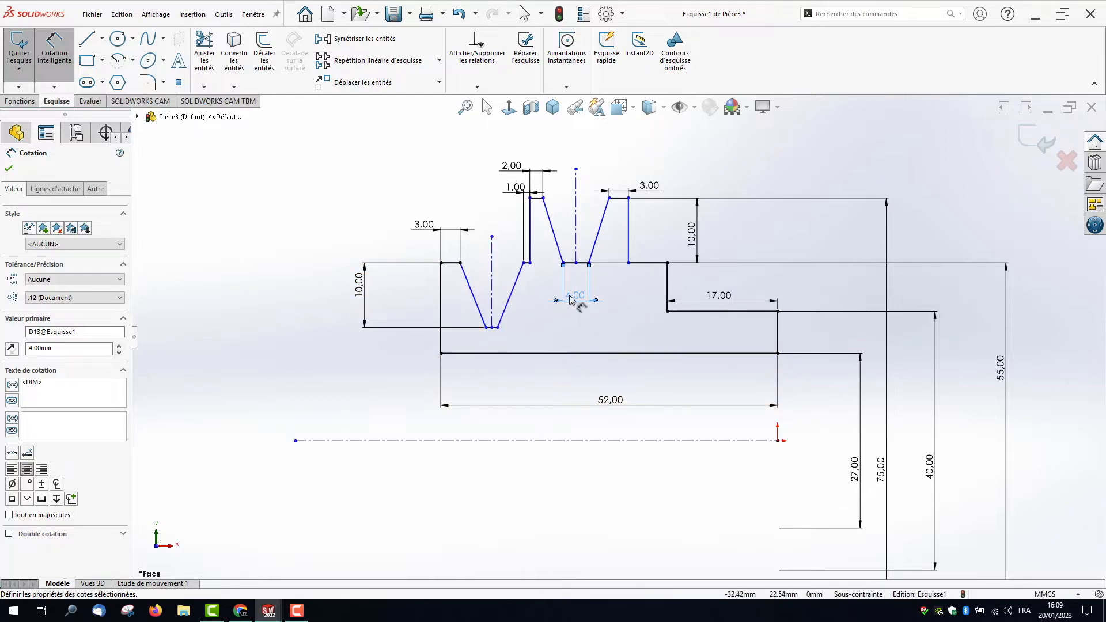
{"action": "key", "text": "Escape"}
Step: Add an equal-length relation between the bottom edges of the right and left grooves
{"action": "left_click", "coordinate": [477, 87]}
{"action": "left_click", "coordinate": [507, 113]}
{"action": "left_click", "coordinate": [584, 263]}
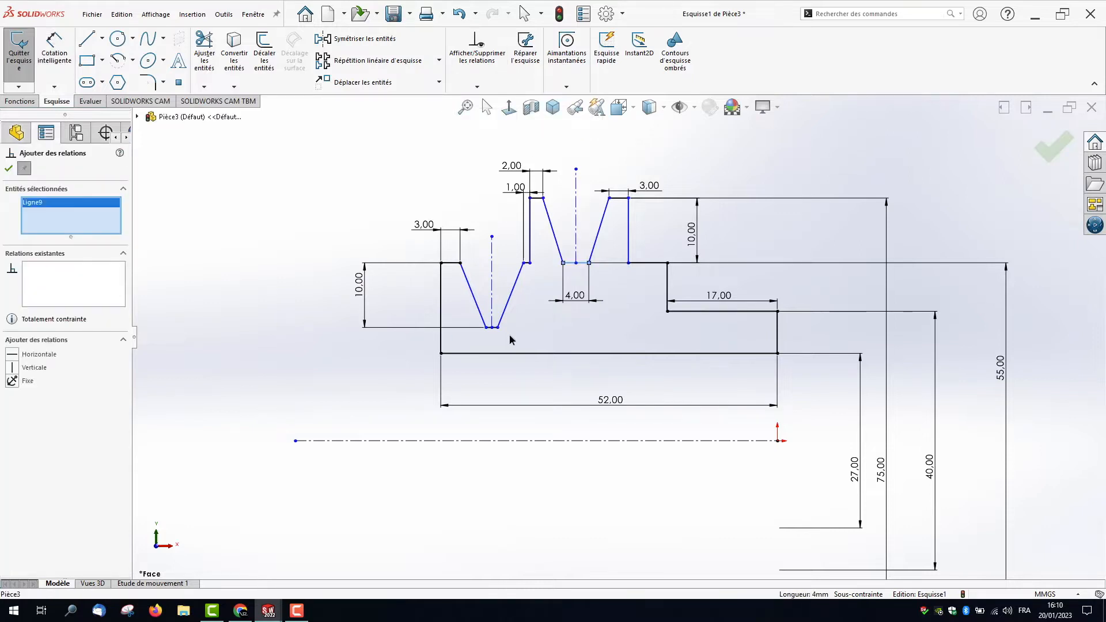
{"action": "scroll", "coordinate": [495, 331], "scroll_direction": "down", "scroll_amount": 3}
{"action": "left_click", "coordinate": [510, 328]}
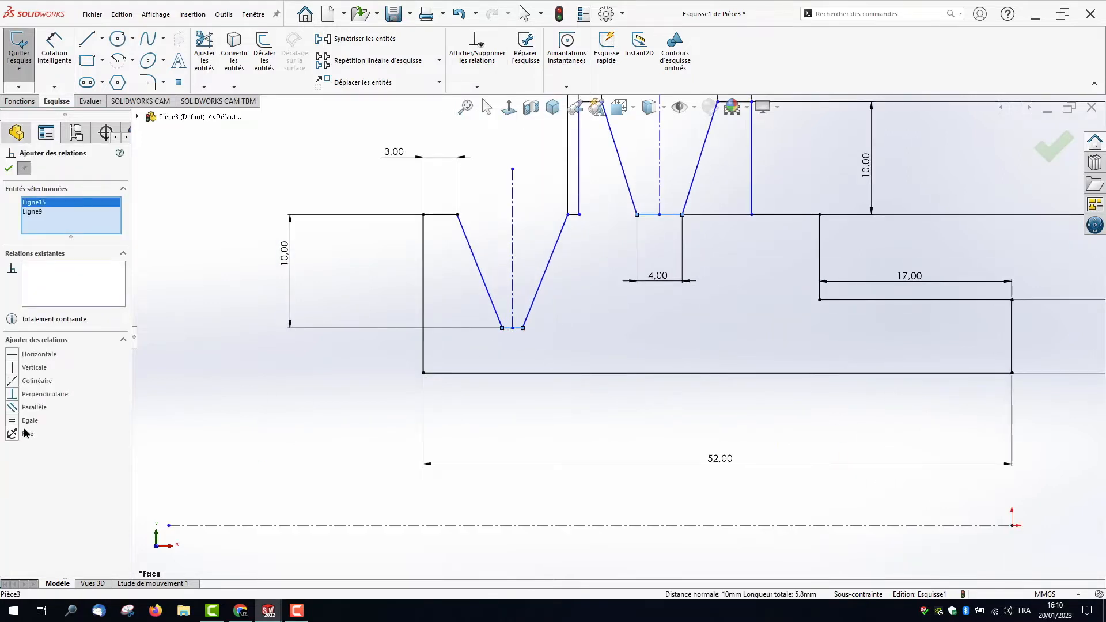
{"action": "left_click", "coordinate": [11, 421]}
{"action": "key", "text": "f"}
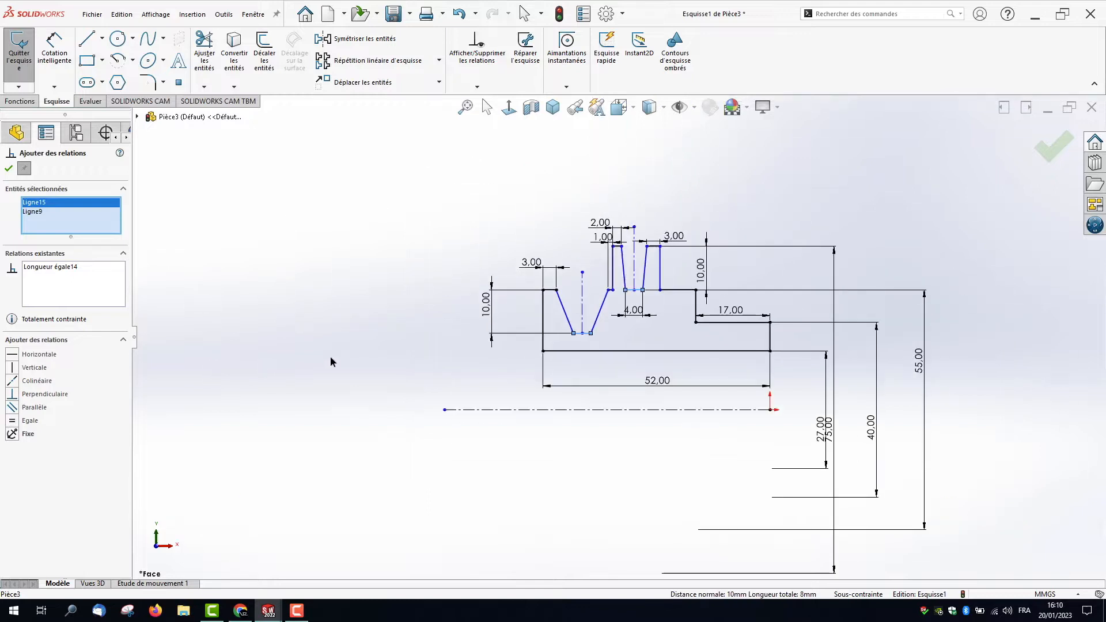
{"action": "left_click", "coordinate": [1054, 146]}
Step: Move the right groove's upper right corner outward to test its remaining freedom
{"action": "scroll", "coordinate": [639, 242], "scroll_direction": "down", "scroll_amount": 3}
{"action": "left_click_drag", "start_coordinate": [634, 236], "coordinate": [697, 247]}
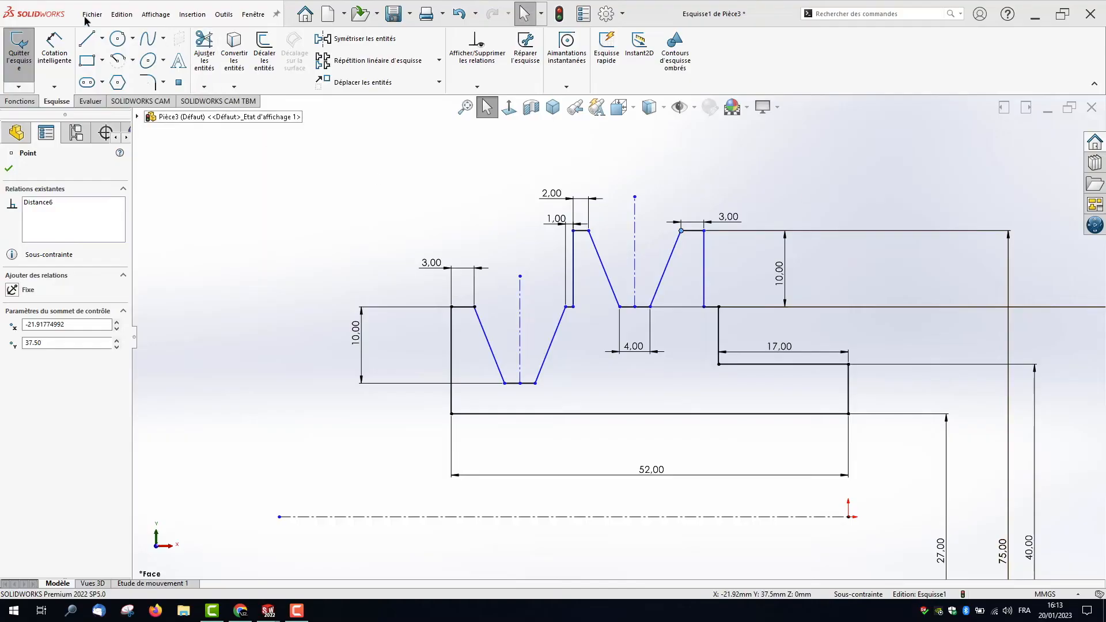
{"action": "key", "text": "Escape"}
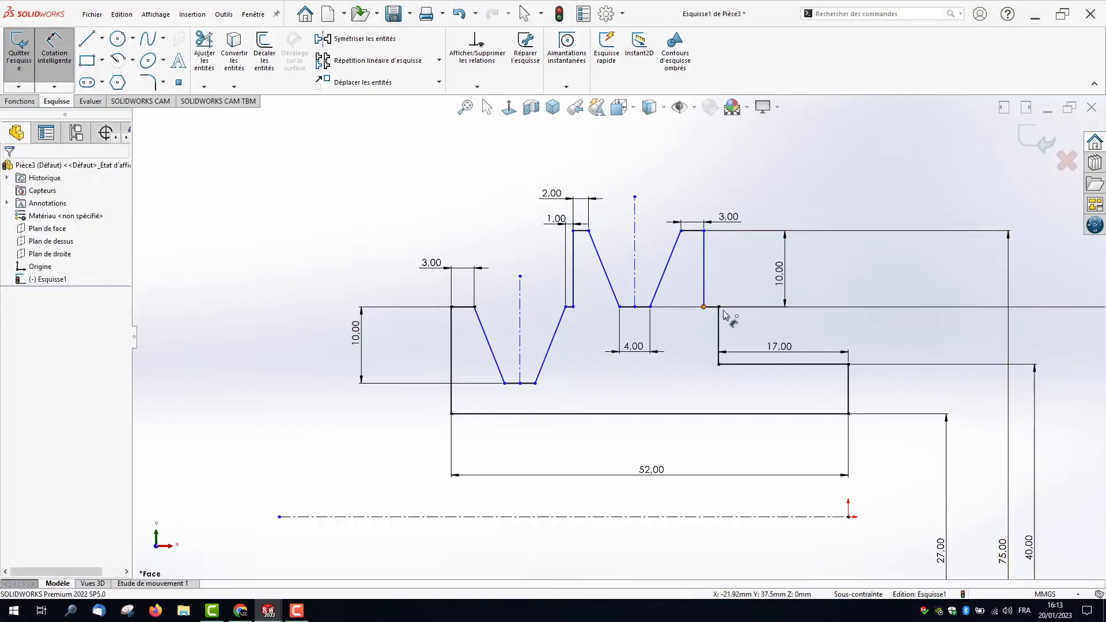
Step: Add a 2 mm horizontal dimension to the short step between the right groove's outer wall and the 17 mm shoulder
{"action": "left_click", "coordinate": [718, 307]}
{"action": "left_click", "coordinate": [749, 275]}
{"action": "type", "text": "2"}
{"action": "key", "text": "Return"}
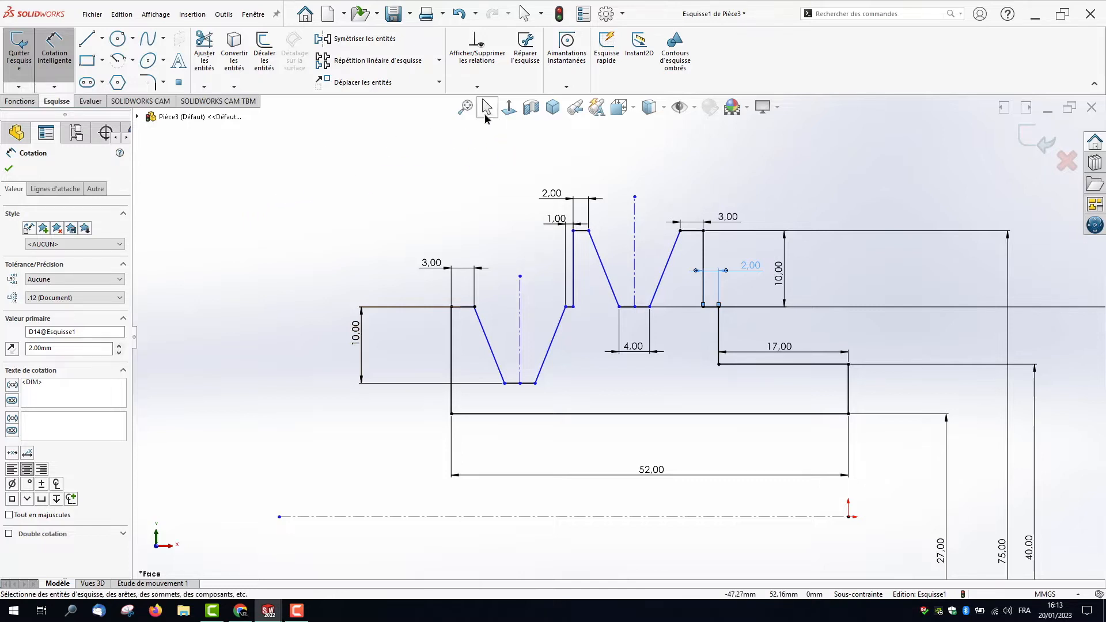
{"action": "key", "text": "Escape"}
{"action": "left_click", "coordinate": [475, 307]}
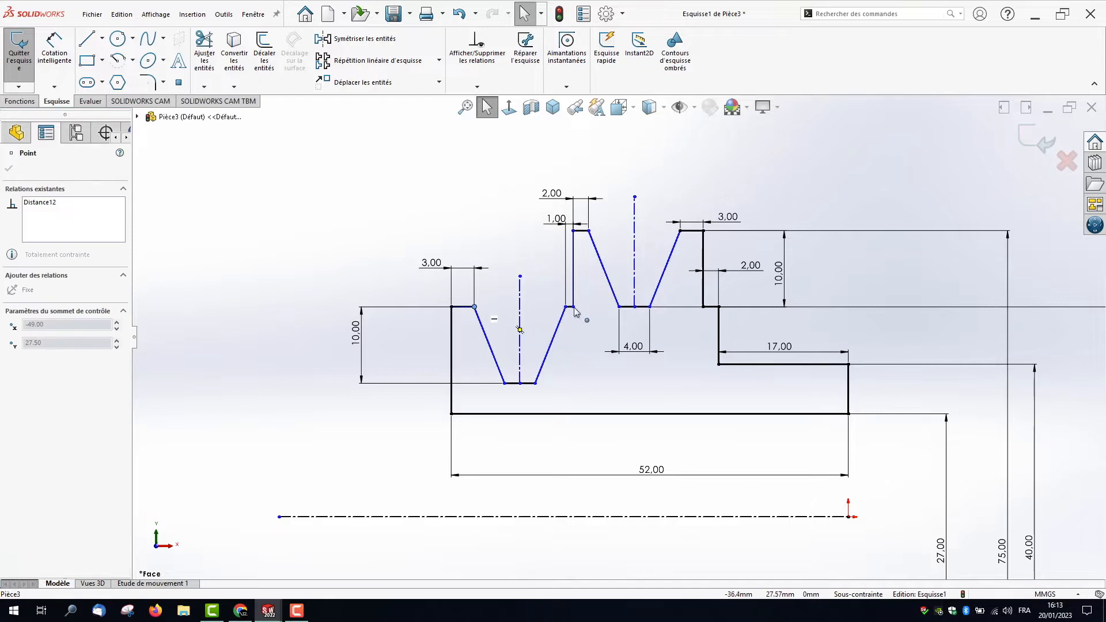
{"action": "key", "text": "Escape"}
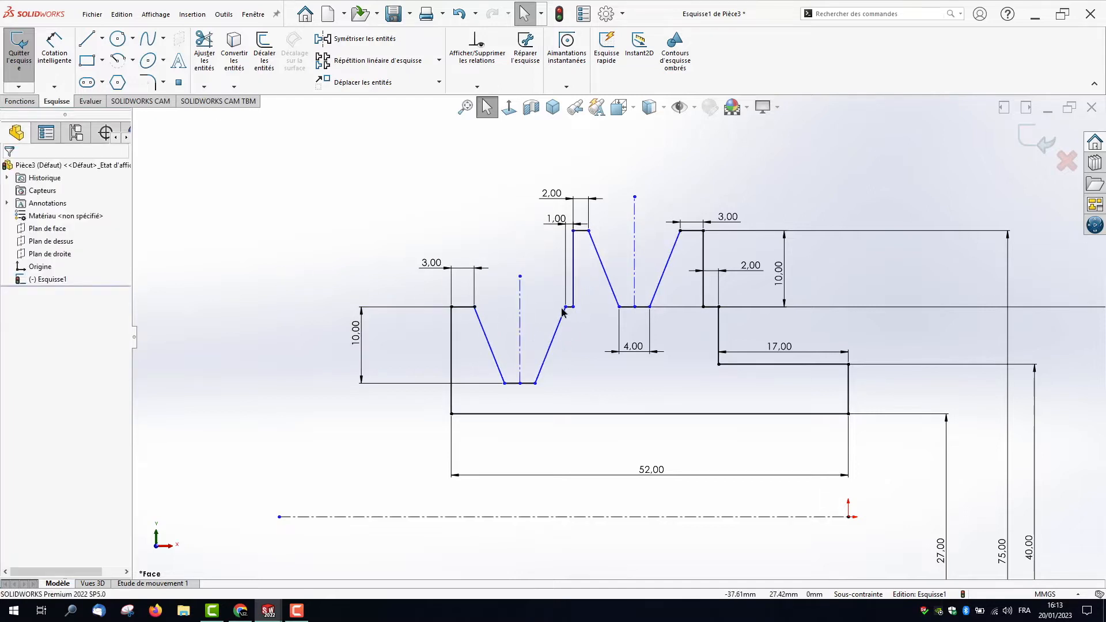
Step: Dimension the right groove's opening between its two upper corners and set it to 10 mm
{"action": "mouse_move", "coordinate": [552, 308]}
{"action": "left_mouse_down"}
{"action": "mouse_move", "coordinate": [496, 314]}
{"action": "mouse_move", "coordinate": [625, 314]}
{"action": "mouse_move", "coordinate": [557, 315]}
{"action": "mouse_move", "coordinate": [593, 315]}
{"action": "left_mouse_up"}
{"action": "right_click_drag", "start_coordinate": [489, 242], "coordinate": [486, 184]}
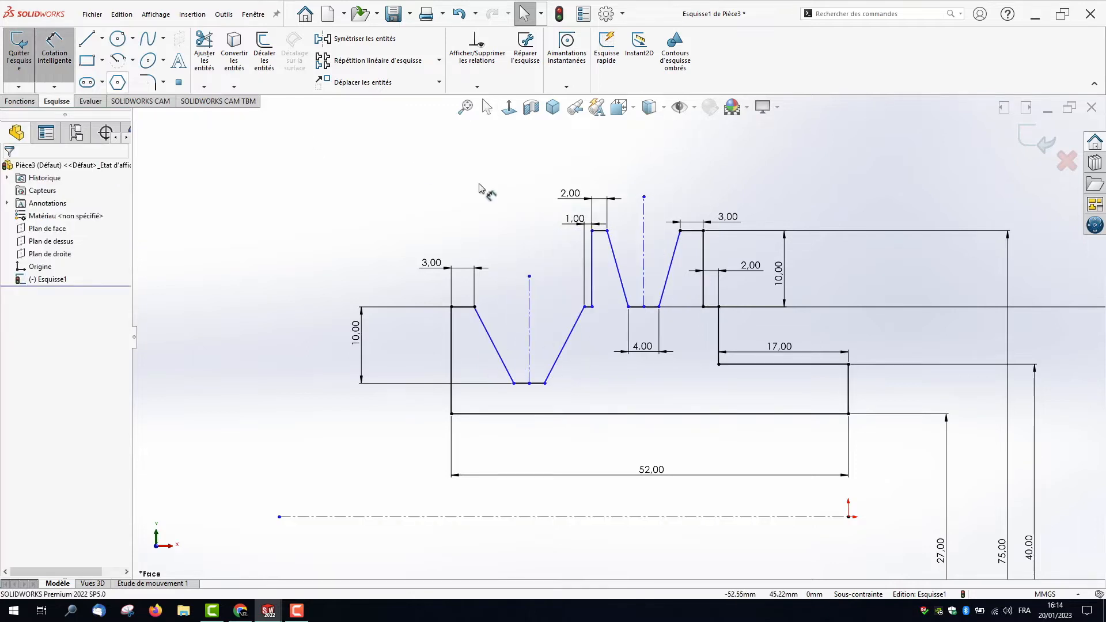
{"action": "left_click", "coordinate": [607, 231]}
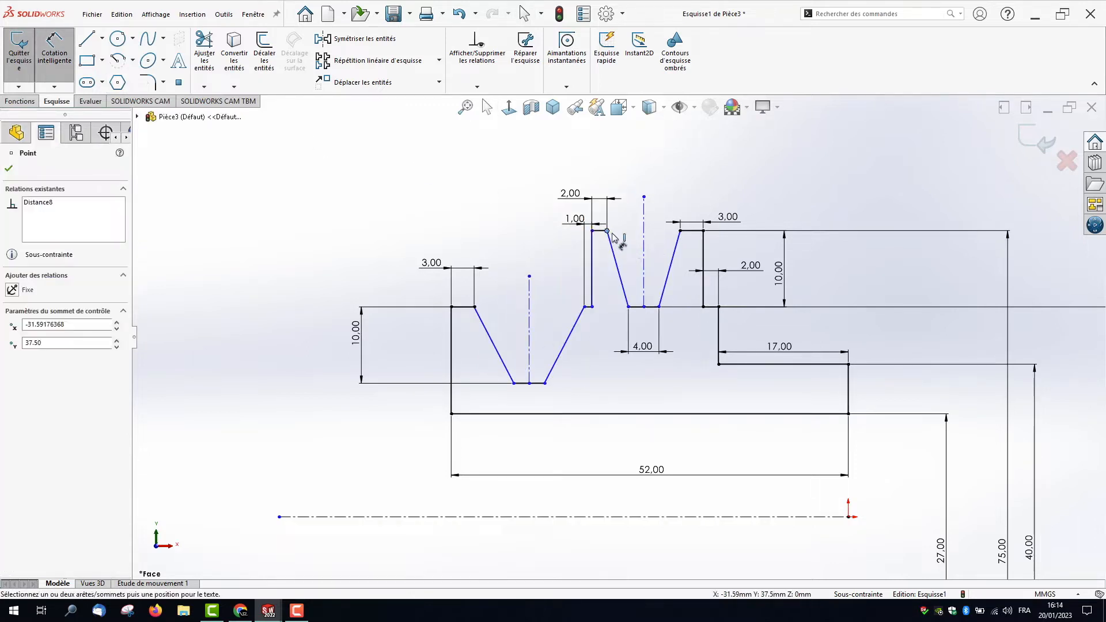
{"action": "left_click", "coordinate": [680, 231]}
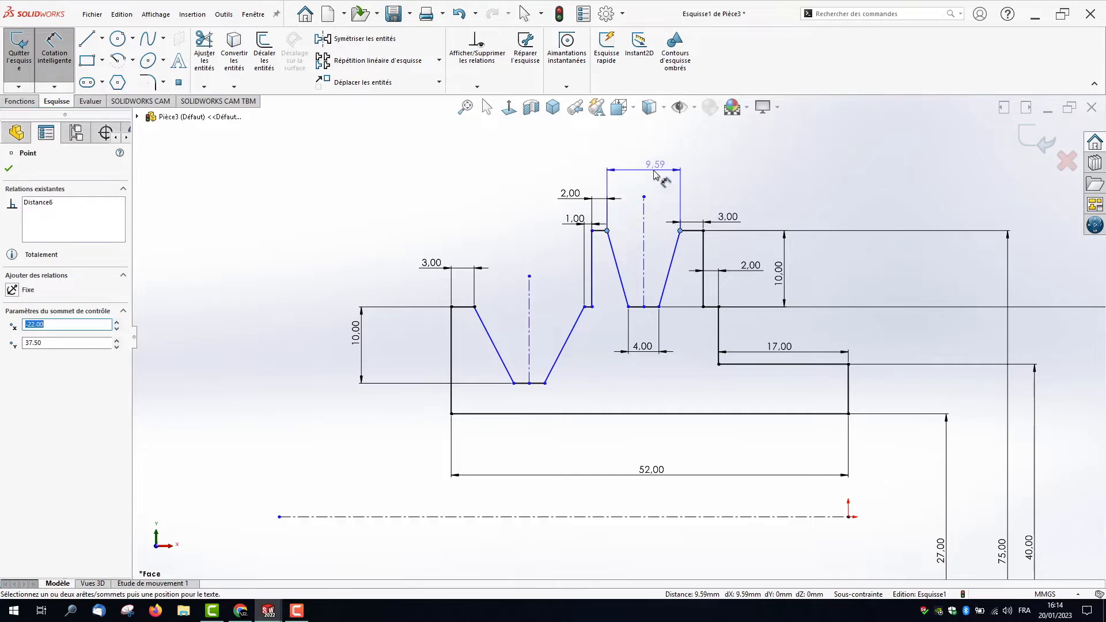
{"action": "left_click", "coordinate": [652, 173]}
{"action": "type", "text": "10"}
{"action": "key", "text": "Return"}
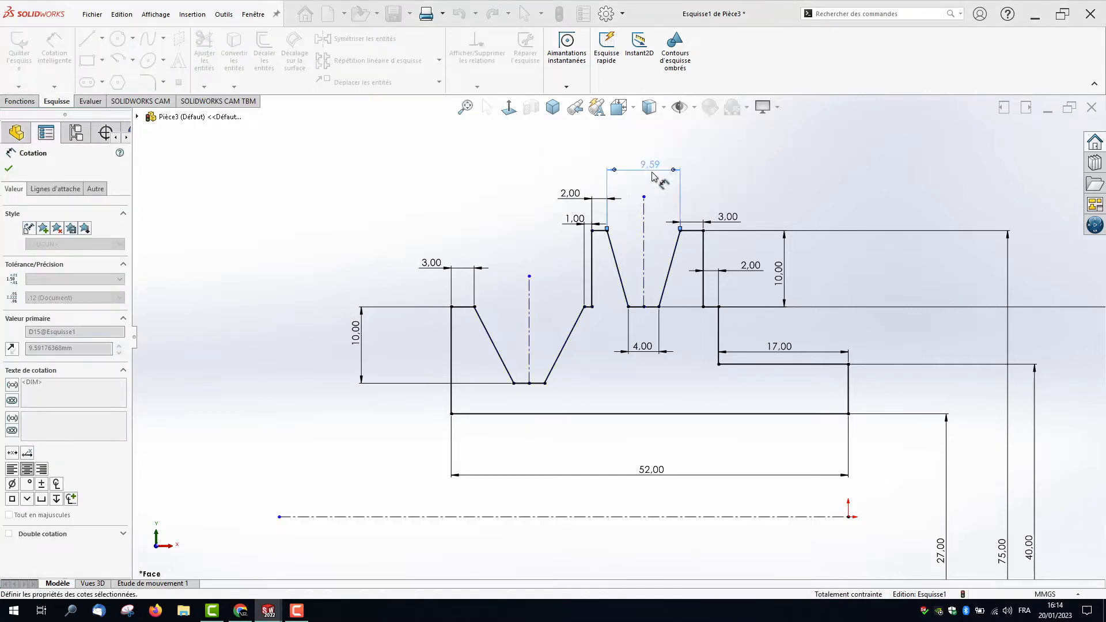
{"action": "key", "text": "Escape"}
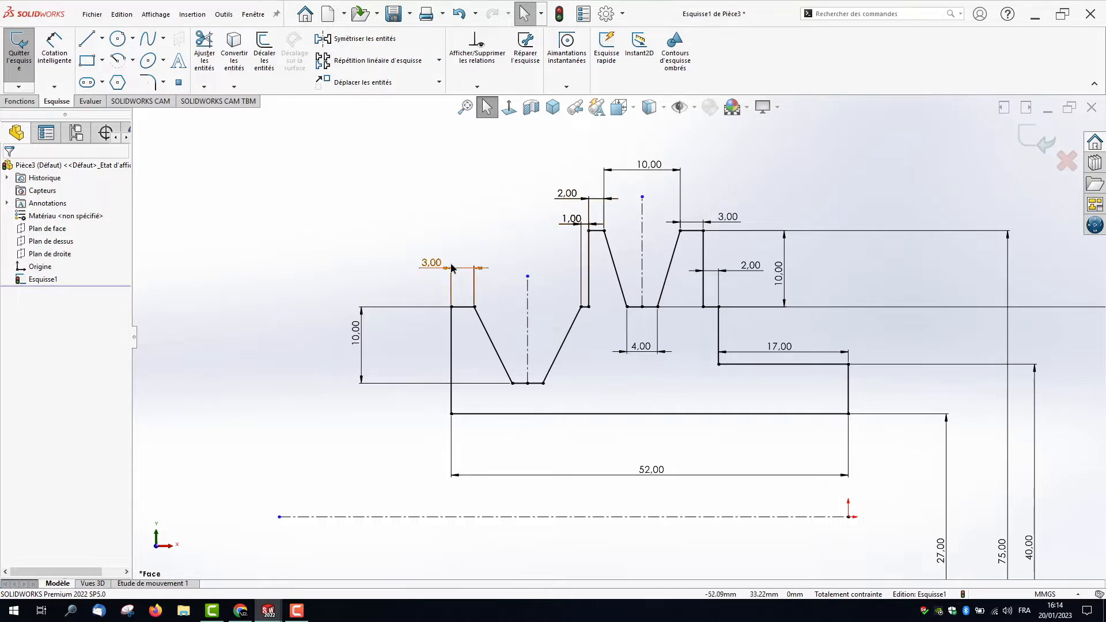
Step: Replace the 1 mm dimension beside the left groove with a 10 mm dimension across that groove's upper opening
{"action": "left_click", "coordinate": [579, 224]}
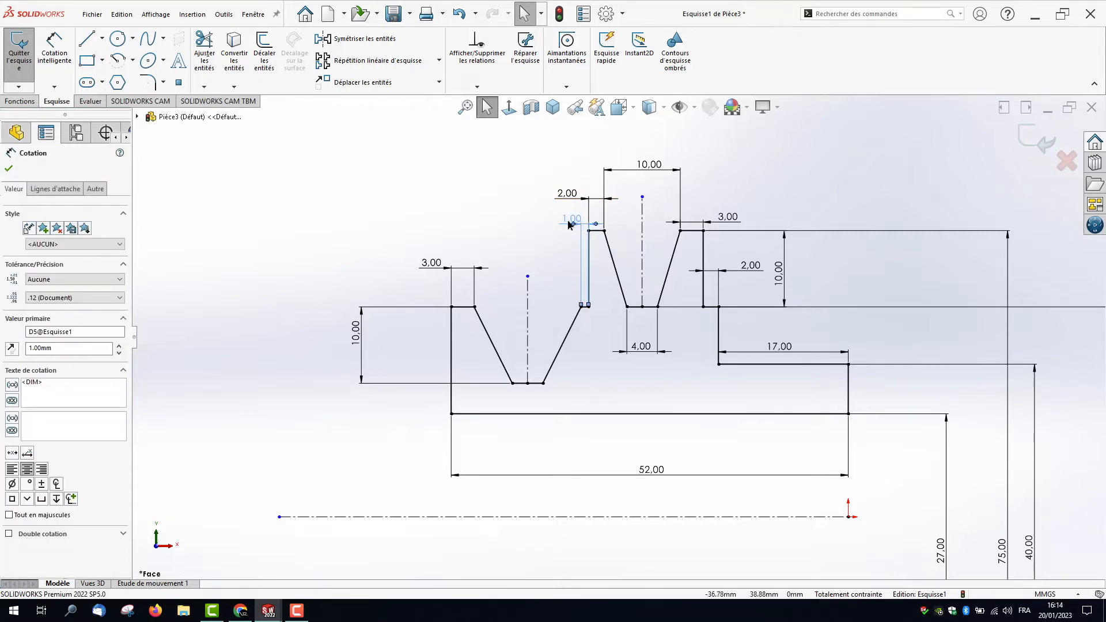
{"action": "key", "text": "Delete"}
{"action": "left_click", "coordinate": [54, 51]}
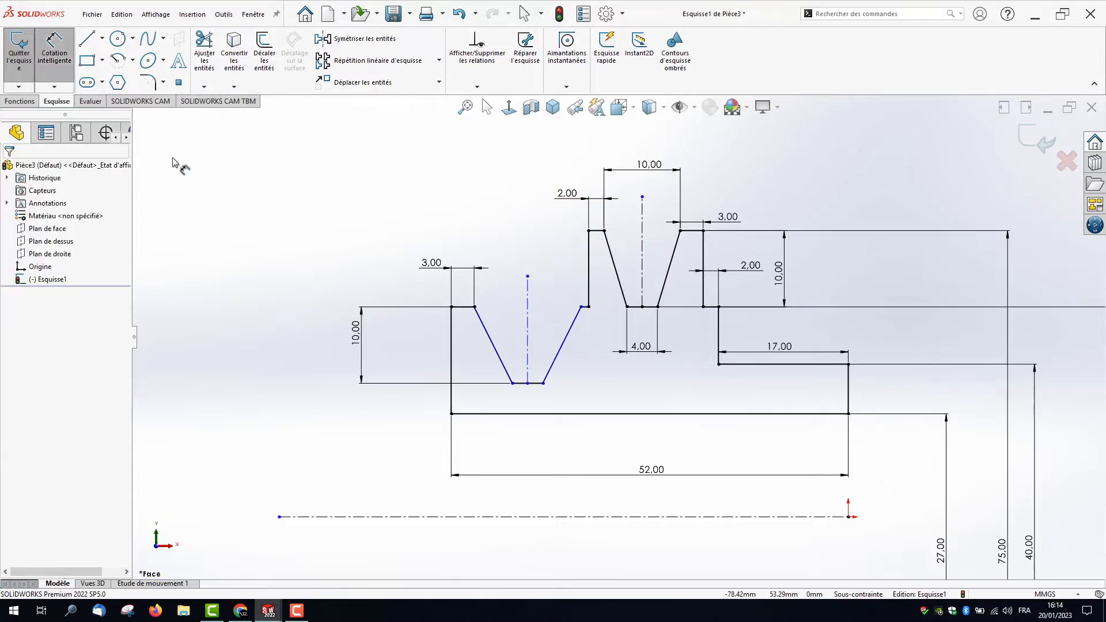
{"action": "left_click", "coordinate": [474, 307]}
{"action": "left_click", "coordinate": [581, 306]}
{"action": "left_click", "coordinate": [530, 249]}
{"action": "type", "text": "1"}
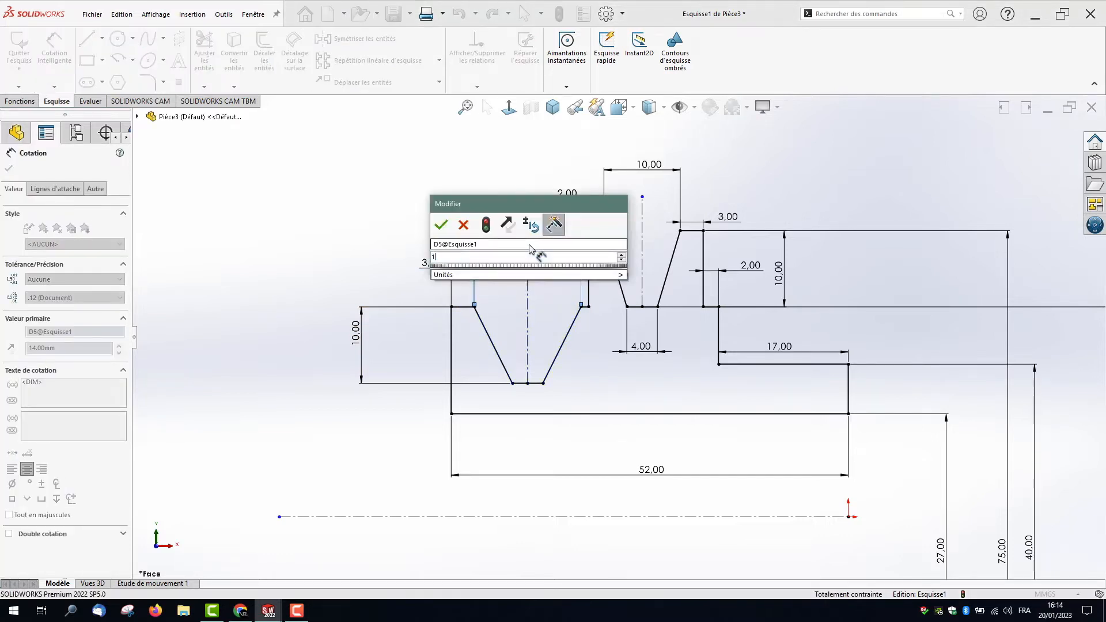
{"action": "type", "text": "0"}
{"action": "key", "text": "Return"}
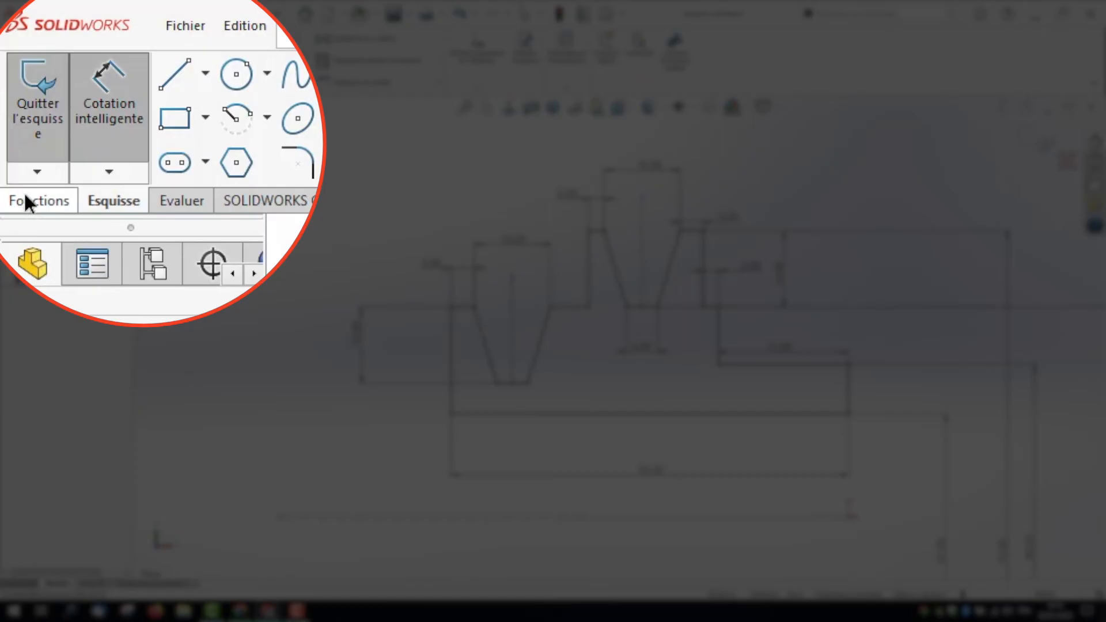
Step: Revolve the stepped profile 360 degrees about the long horizontal centerline to form the solid pulley body
{"action": "left_click", "coordinate": [12, 101]}
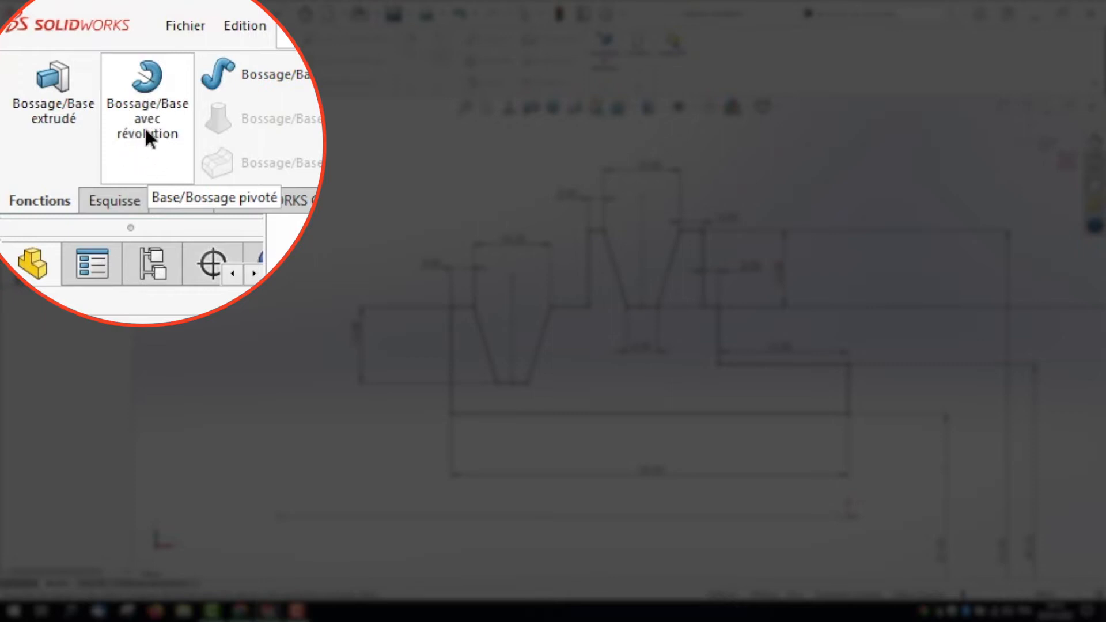
{"action": "left_click", "coordinate": [74, 66]}
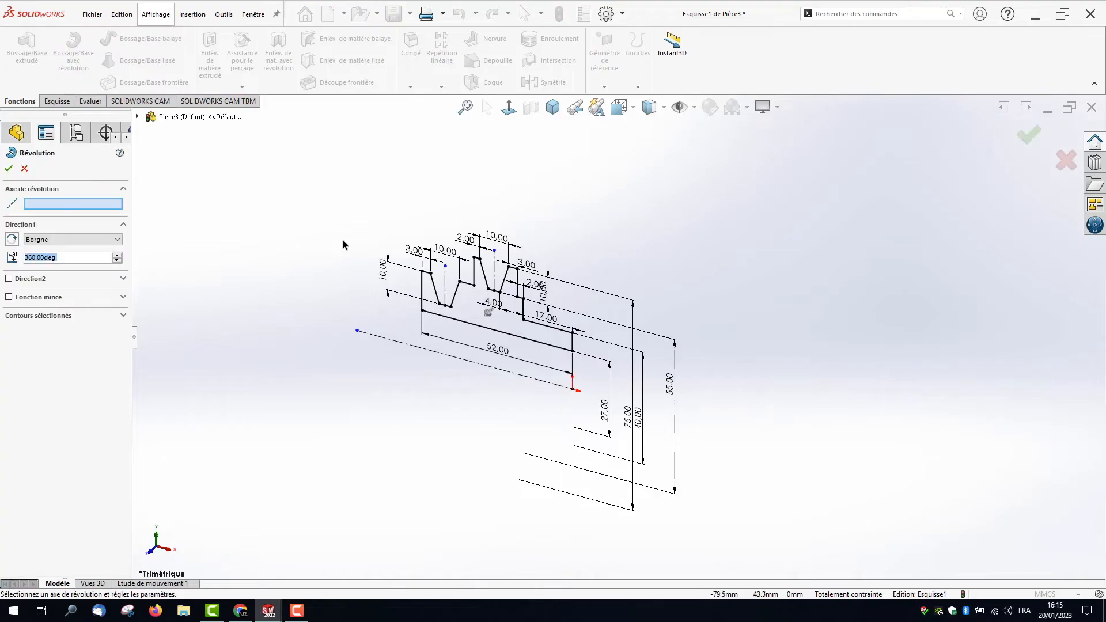
{"action": "scroll", "coordinate": [380, 296], "scroll_direction": "down", "scroll_amount": 4}
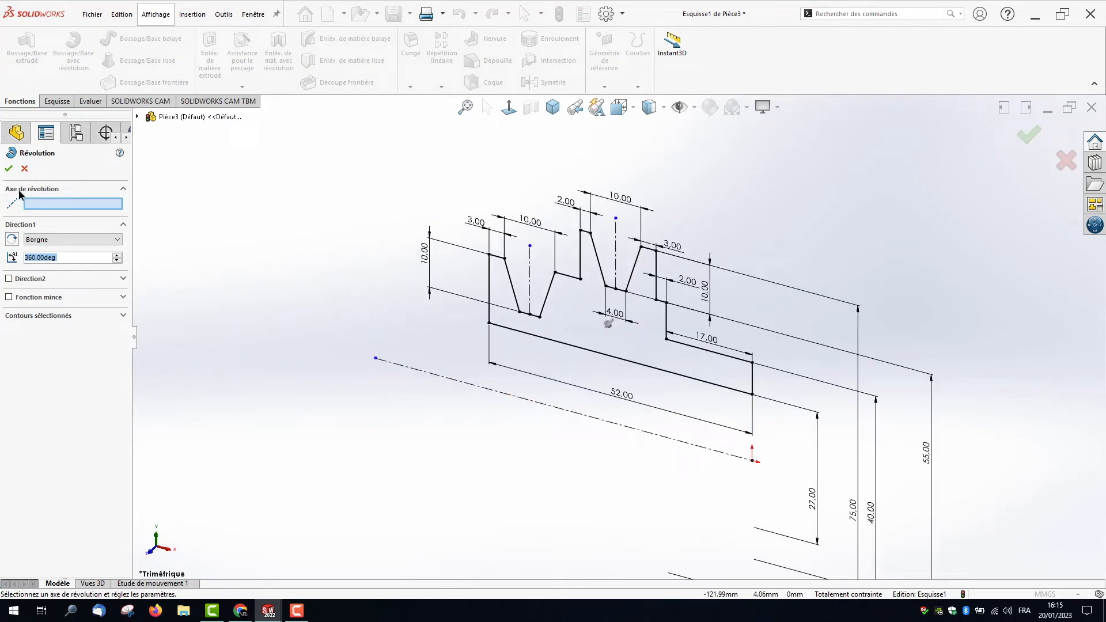
{"action": "left_click", "coordinate": [556, 410]}
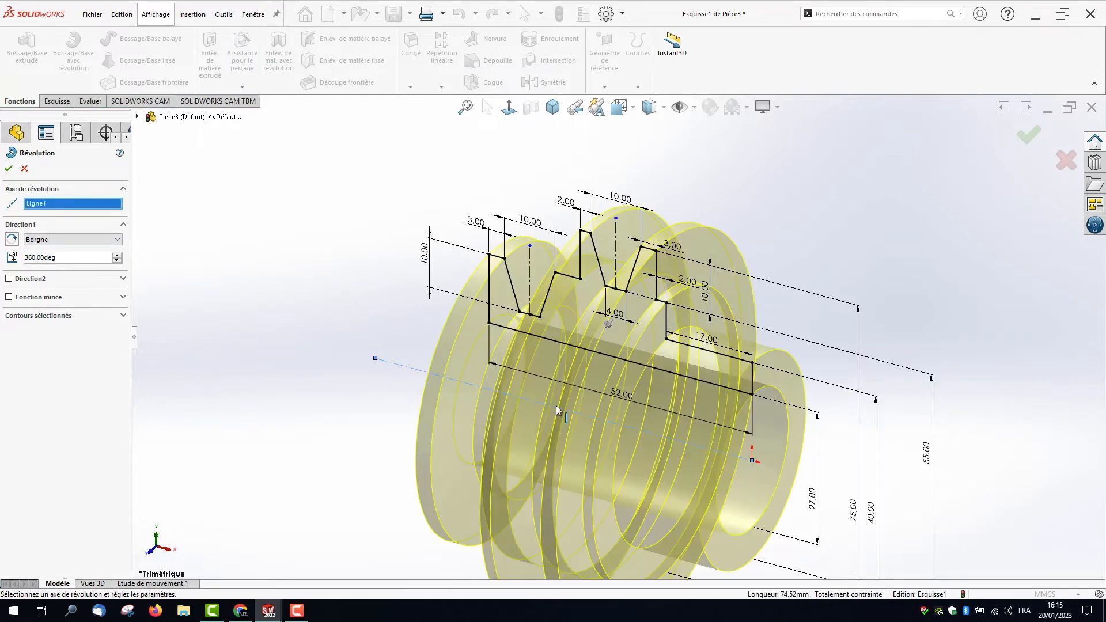
{"action": "scroll", "coordinate": [523, 462], "scroll_direction": "up", "scroll_amount": 3}
{"action": "scroll", "coordinate": [592, 431], "scroll_direction": "down", "scroll_amount": 3}
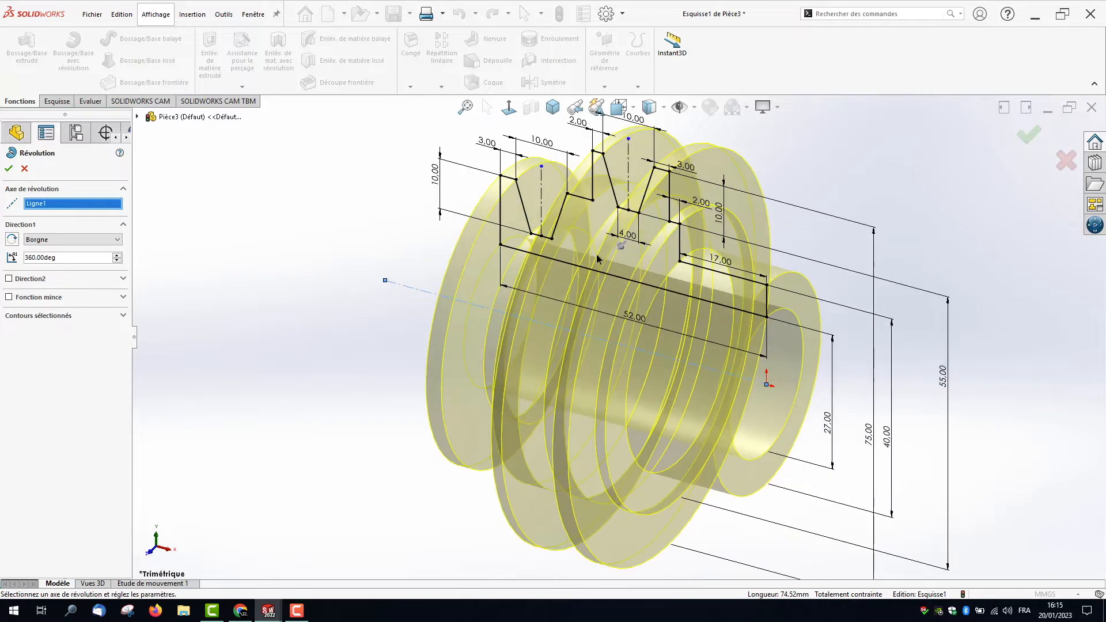
{"action": "left_click", "coordinate": [1031, 137]}
Step: On Plan de dessus, sketch a circle about 4.4 mm in diameter on the hub, level with the origin and about 13 mm from its end face
{"action": "middle_click_drag", "start_coordinate": [321, 260], "coordinate": [589, 361]}
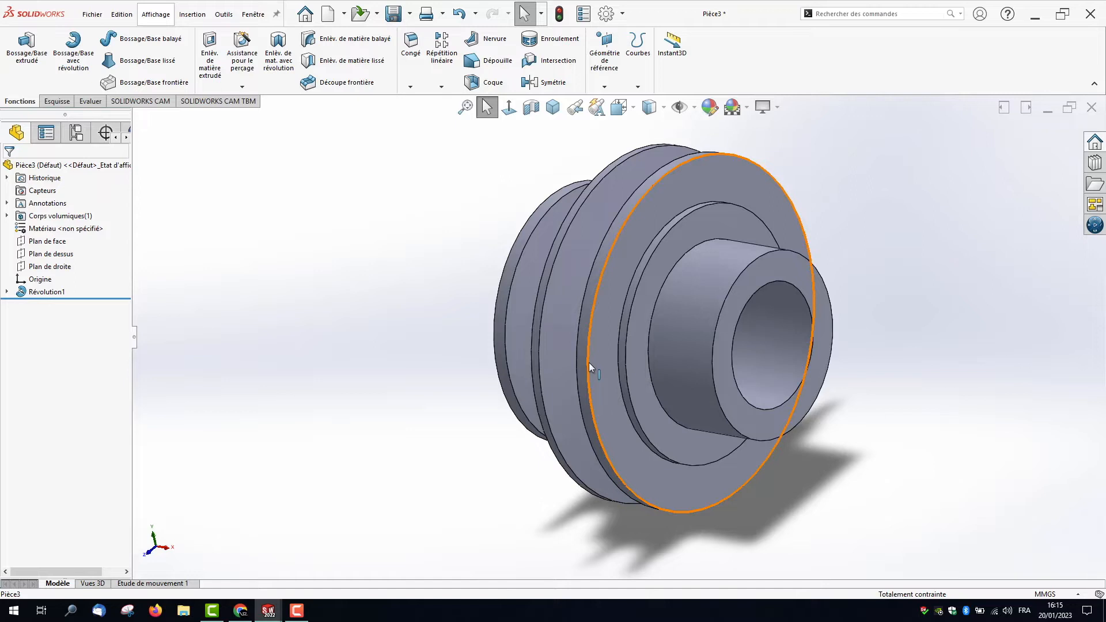
{"action": "left_click", "coordinate": [38, 257]}
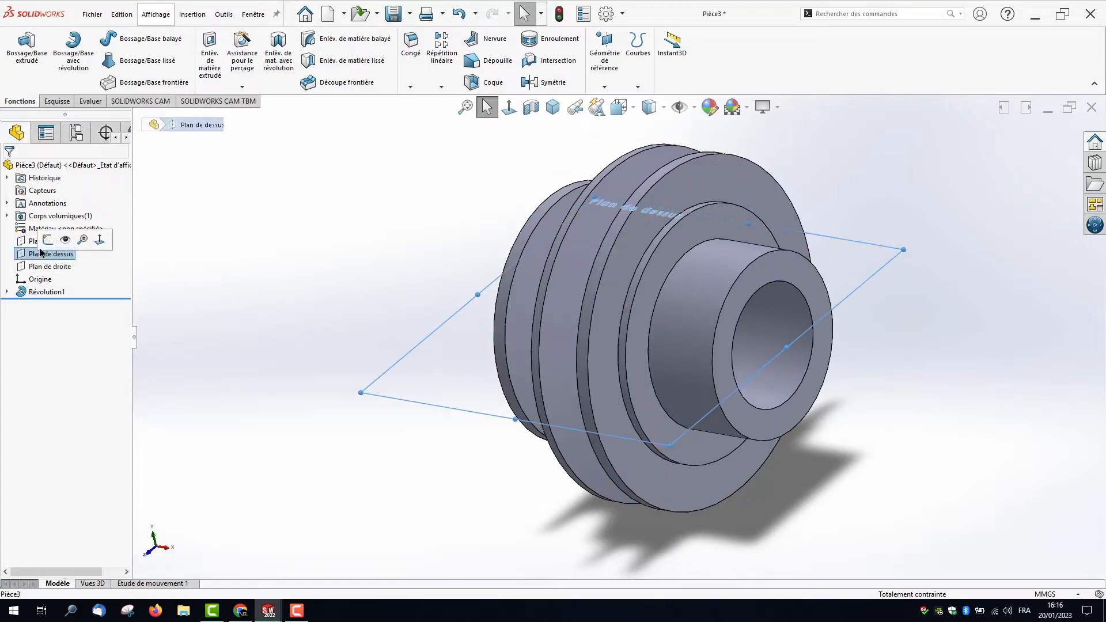
{"action": "left_click", "coordinate": [35, 241]}
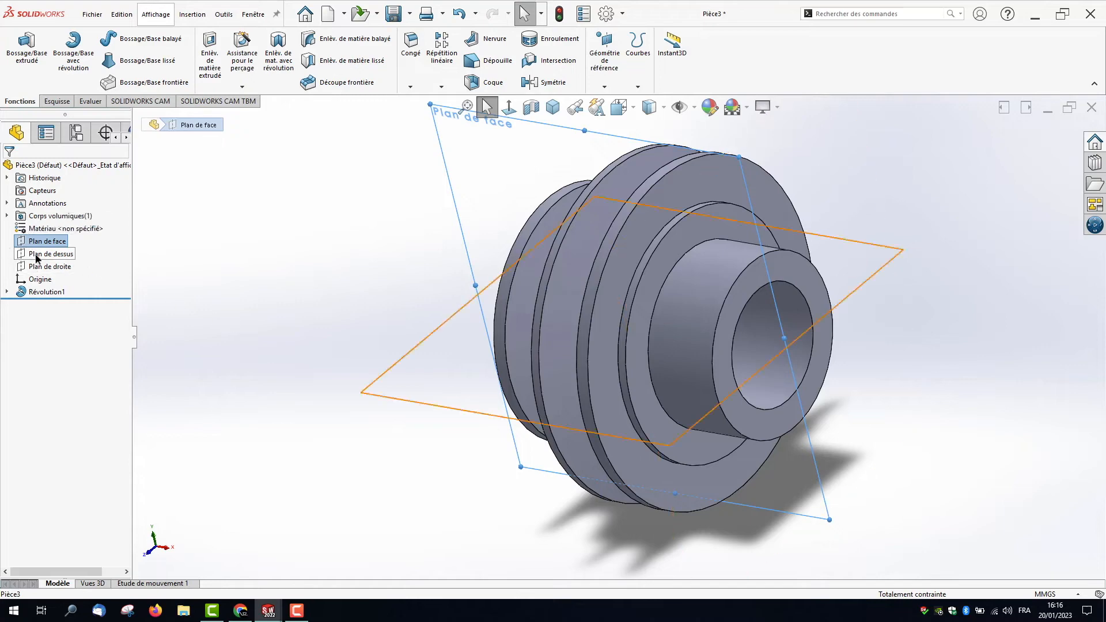
{"action": "left_click", "coordinate": [43, 260]}
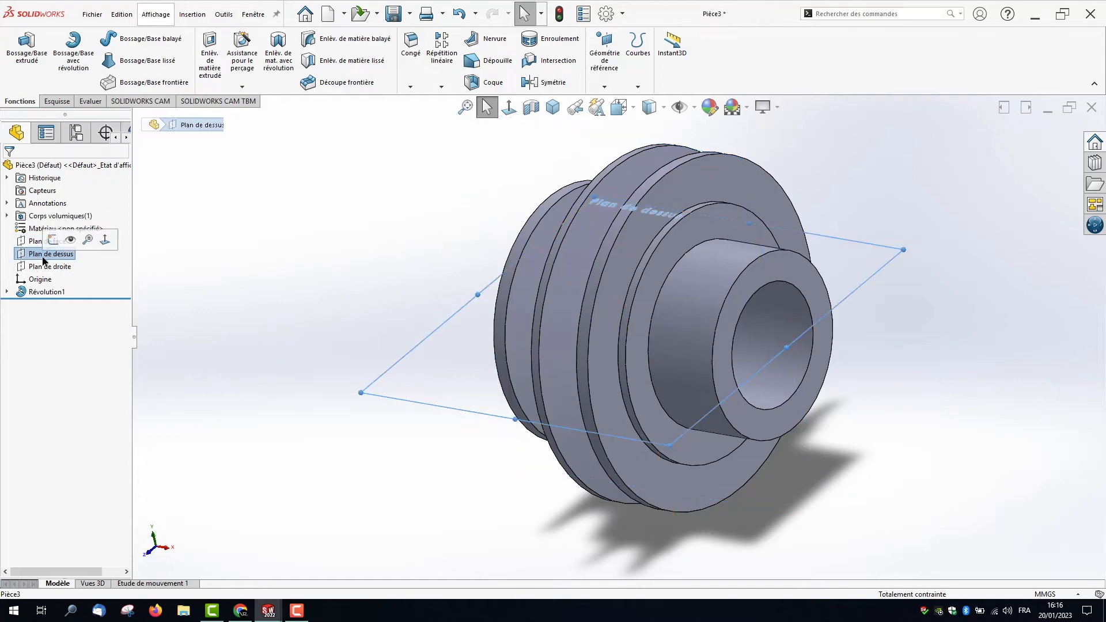
{"action": "left_click", "coordinate": [57, 102]}
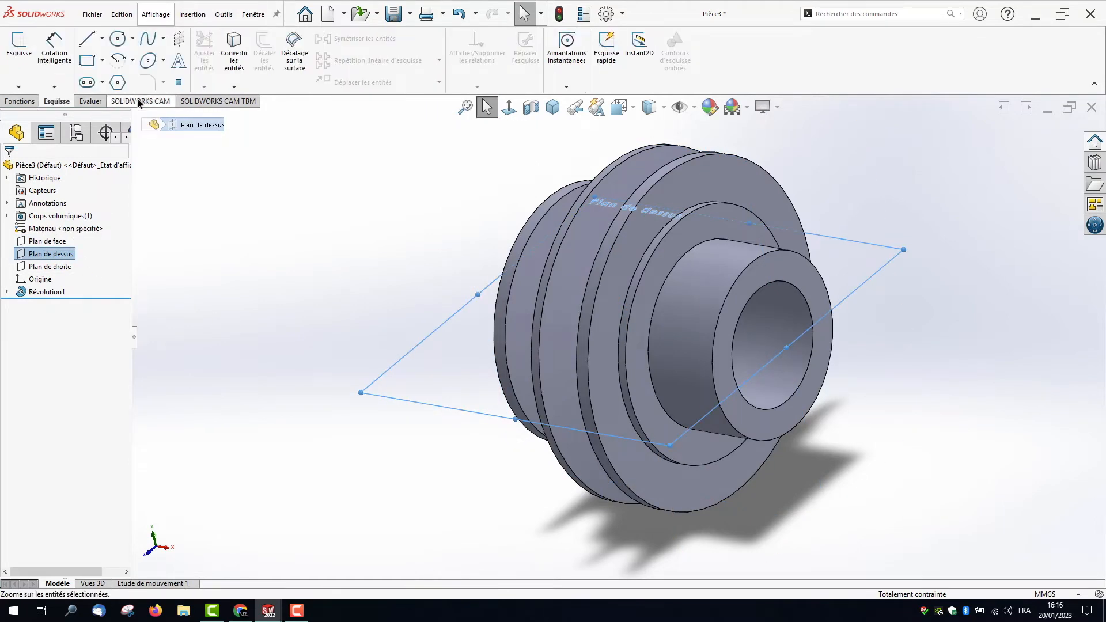
{"action": "left_click", "coordinate": [118, 38]}
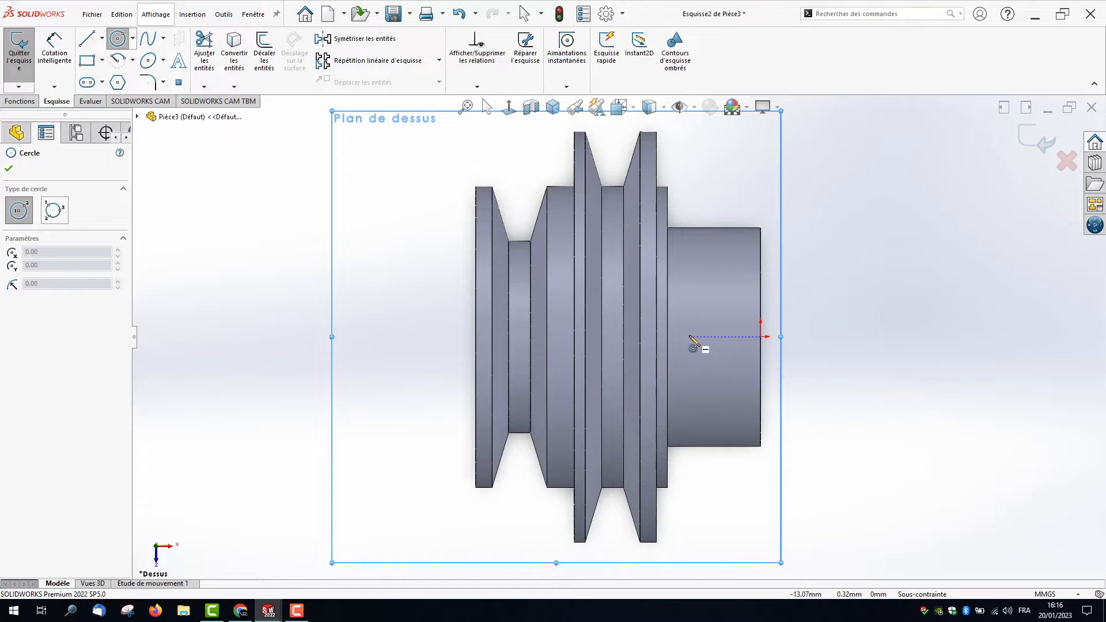
{"action": "left_click", "coordinate": [689, 336]}
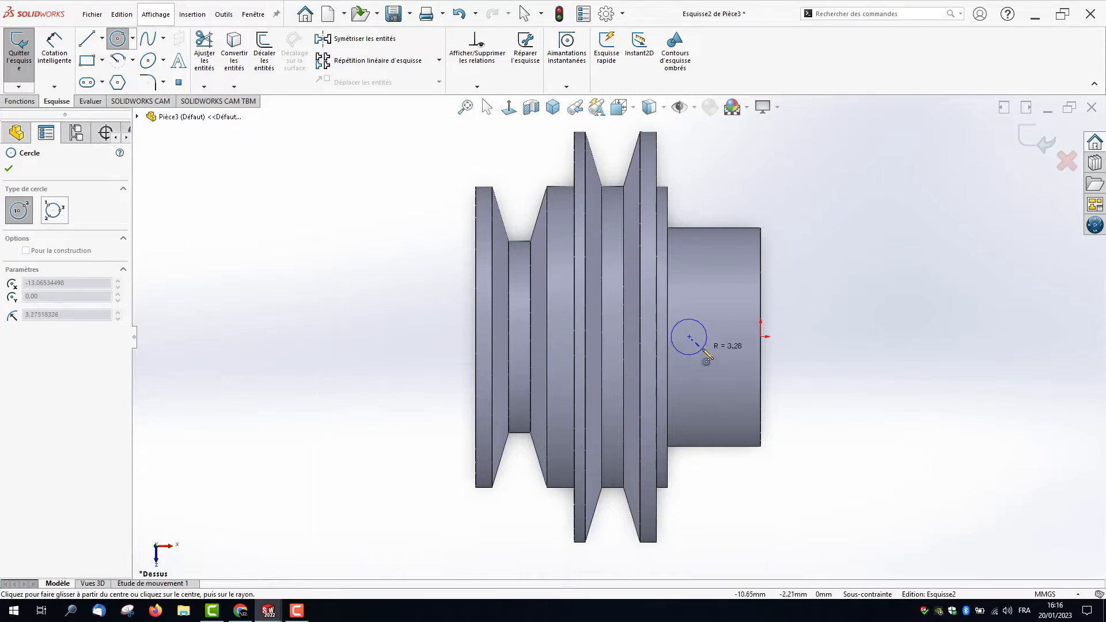
{"action": "left_click", "coordinate": [696, 347]}
Step: Dimension the hub circle's diameter and set it to 4 mm
{"action": "left_click", "coordinate": [51, 46]}
{"action": "left_click", "coordinate": [692, 326]}
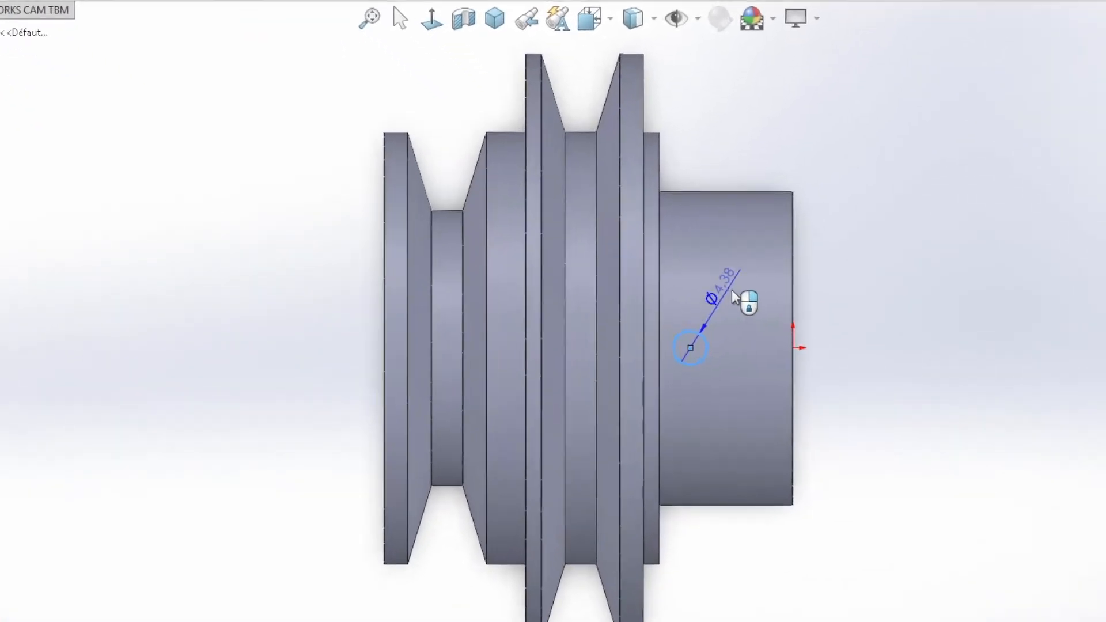
{"action": "left_click", "coordinate": [720, 300]}
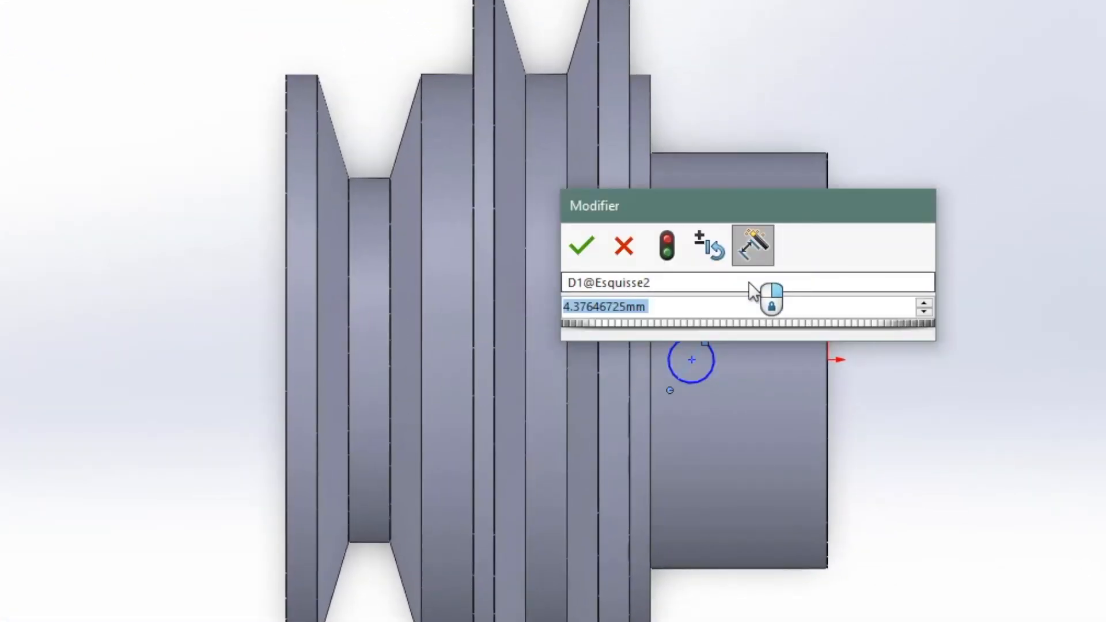
{"action": "type", "text": "4"}
{"action": "key", "text": "Return"}
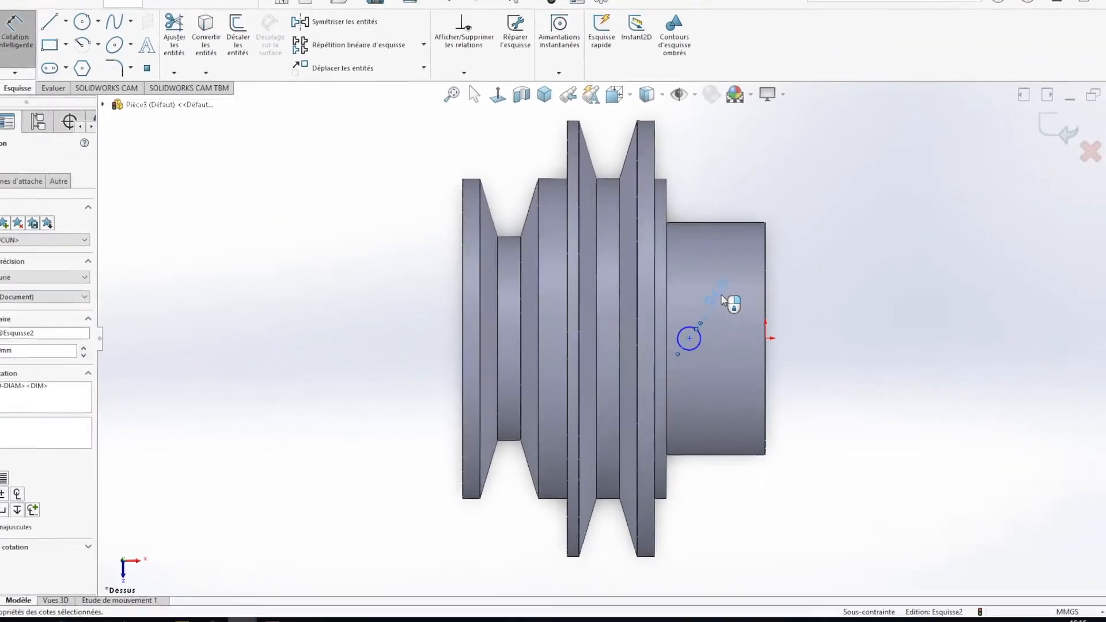
Step: Add a horizontal relation between the circle's center and the origin, removing the dimension from the selected entities
{"action": "left_click", "coordinate": [477, 87]}
{"action": "left_click", "coordinate": [493, 114]}
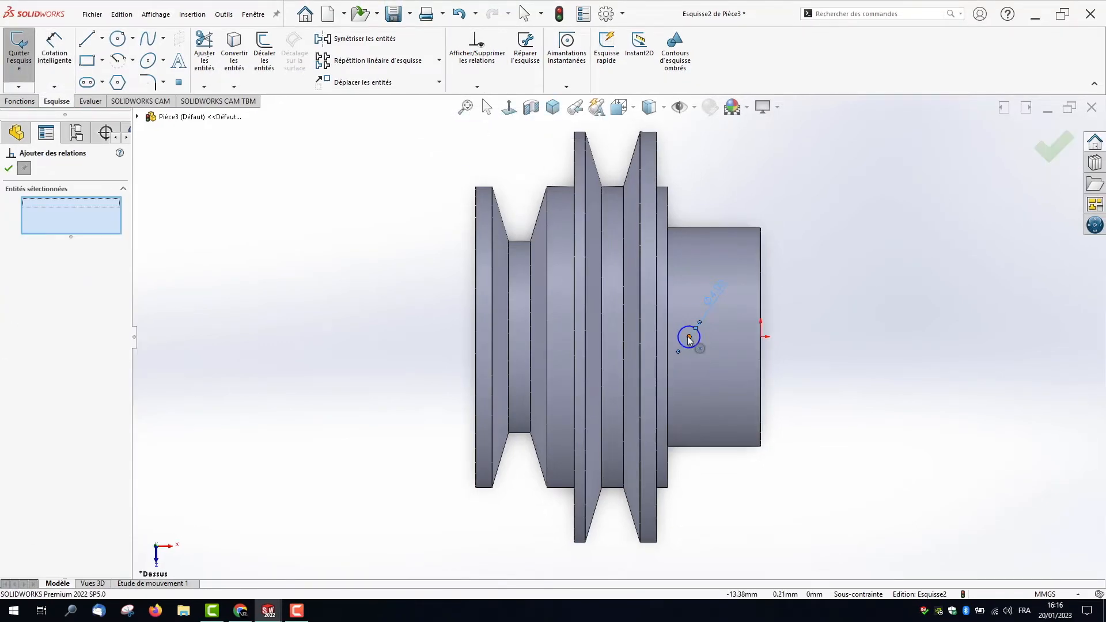
{"action": "left_click", "coordinate": [697, 345]}
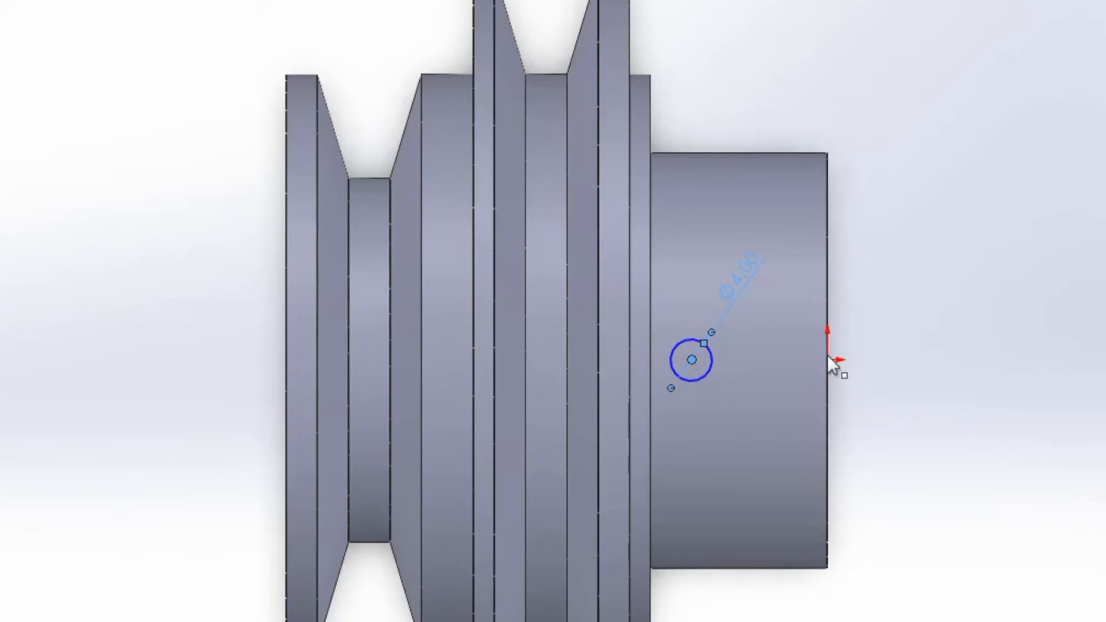
{"action": "left_click", "coordinate": [827, 358]}
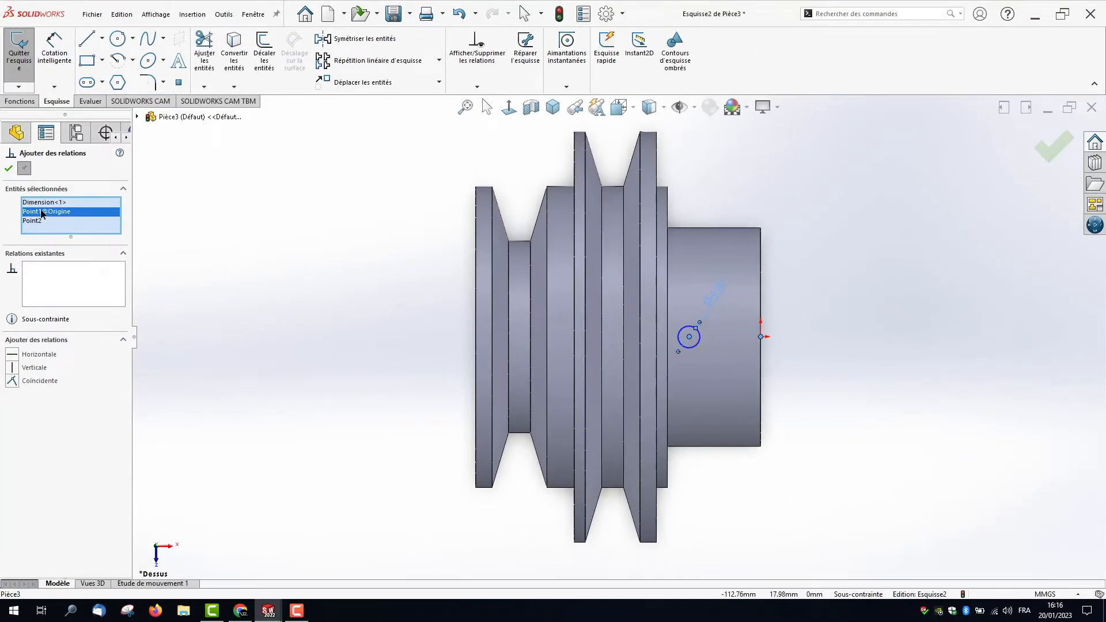
{"action": "left_click", "coordinate": [33, 203]}
{"action": "right_click", "coordinate": [34, 202]}
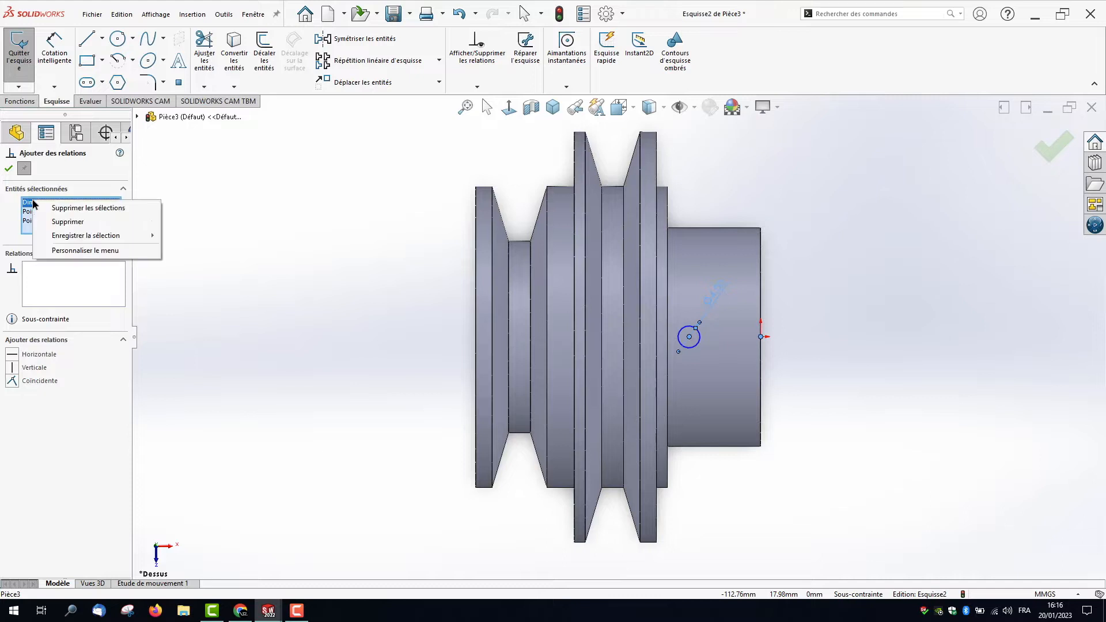
{"action": "left_click", "coordinate": [69, 222]}
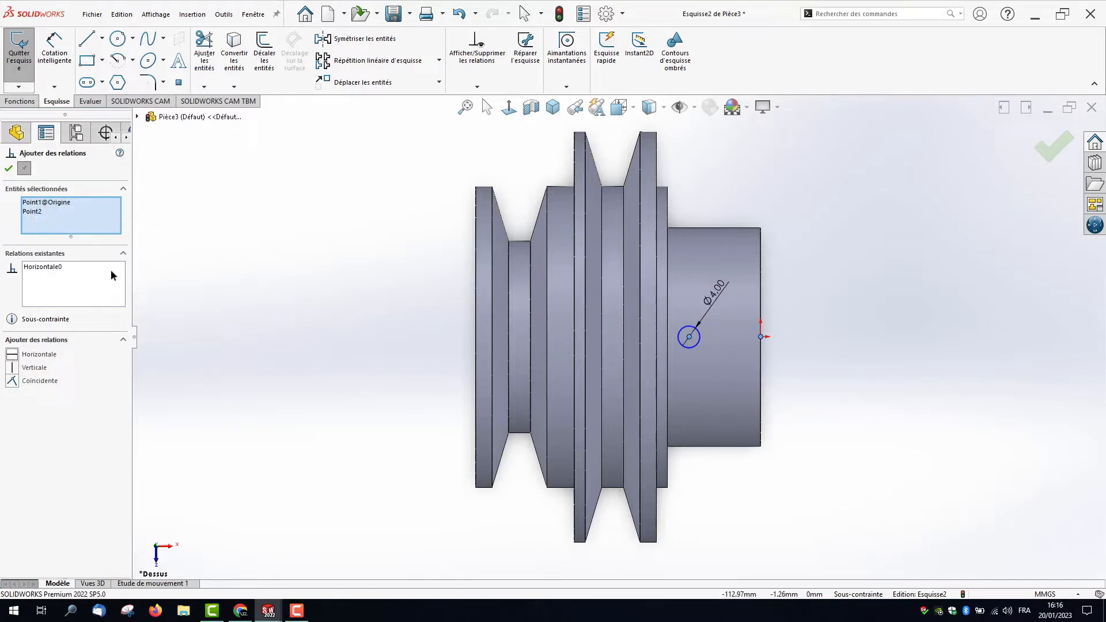
Step: Dimension the distance from the hub's end face to the circle's center and set it to 14 mm
{"action": "left_click", "coordinate": [54, 49]}
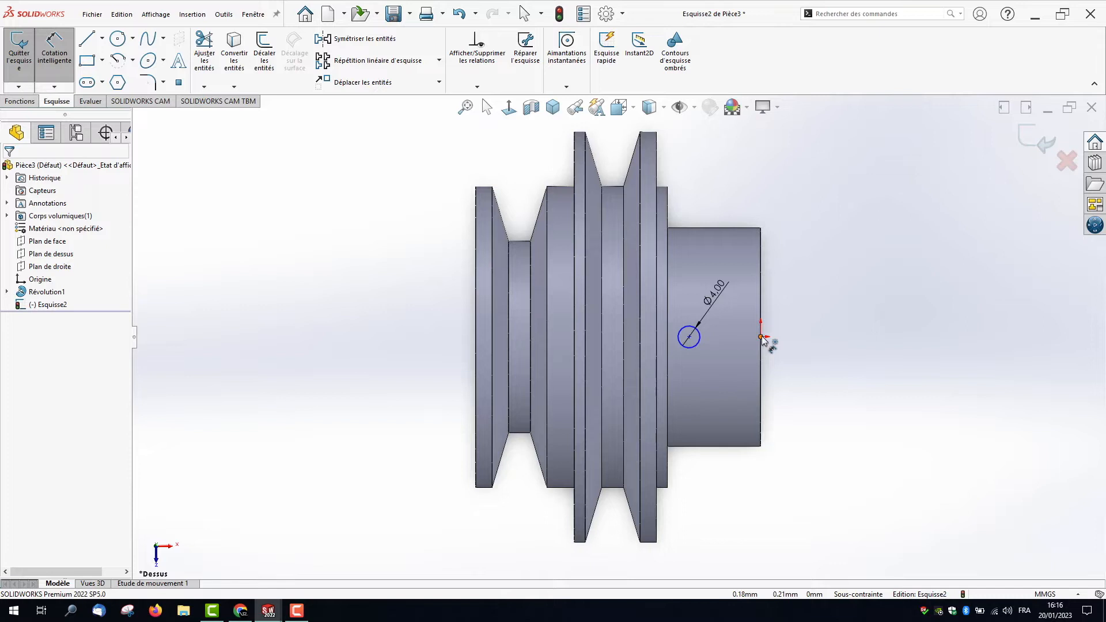
{"action": "left_click", "coordinate": [761, 315]}
{"action": "left_click", "coordinate": [688, 336]}
{"action": "left_click", "coordinate": [727, 386]}
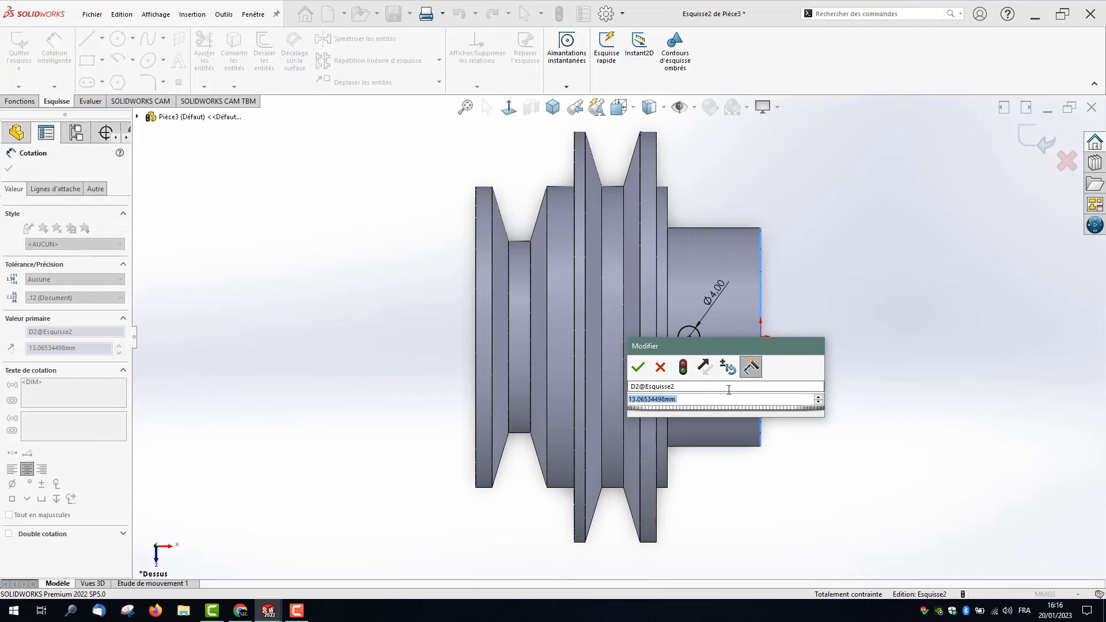
{"action": "type", "text": "14"}
{"action": "key", "text": "Return"}
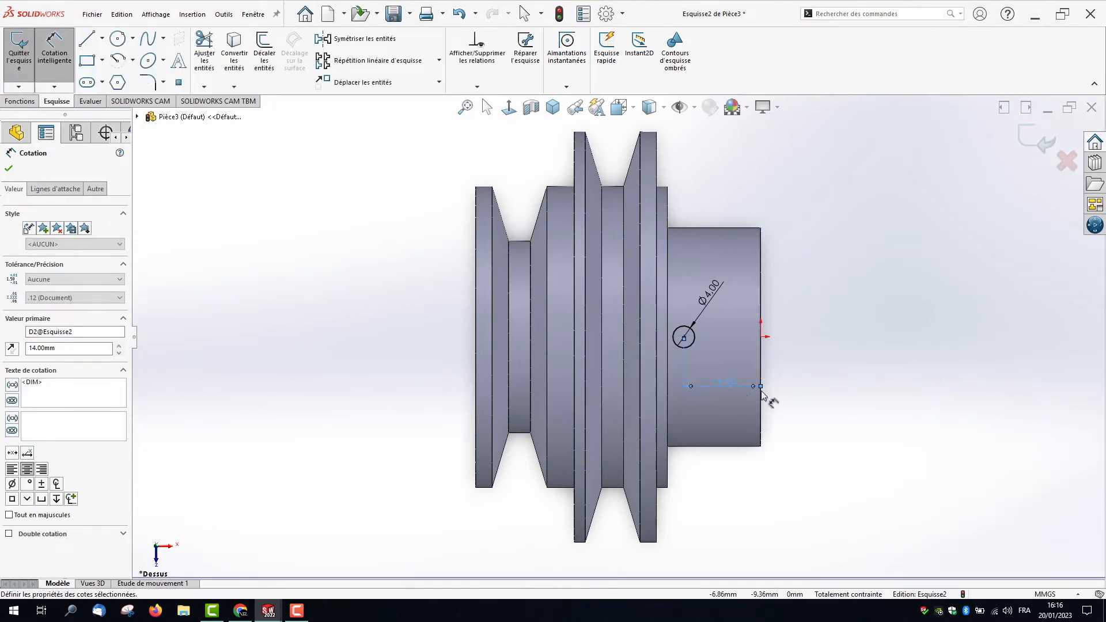
Step: Cut the 4 mm circle through the hub wall with an extruded cut in the reversed direction, end condition A travers tout
{"action": "middle_click_drag", "start_coordinate": [846, 306], "coordinate": [432, 334]}
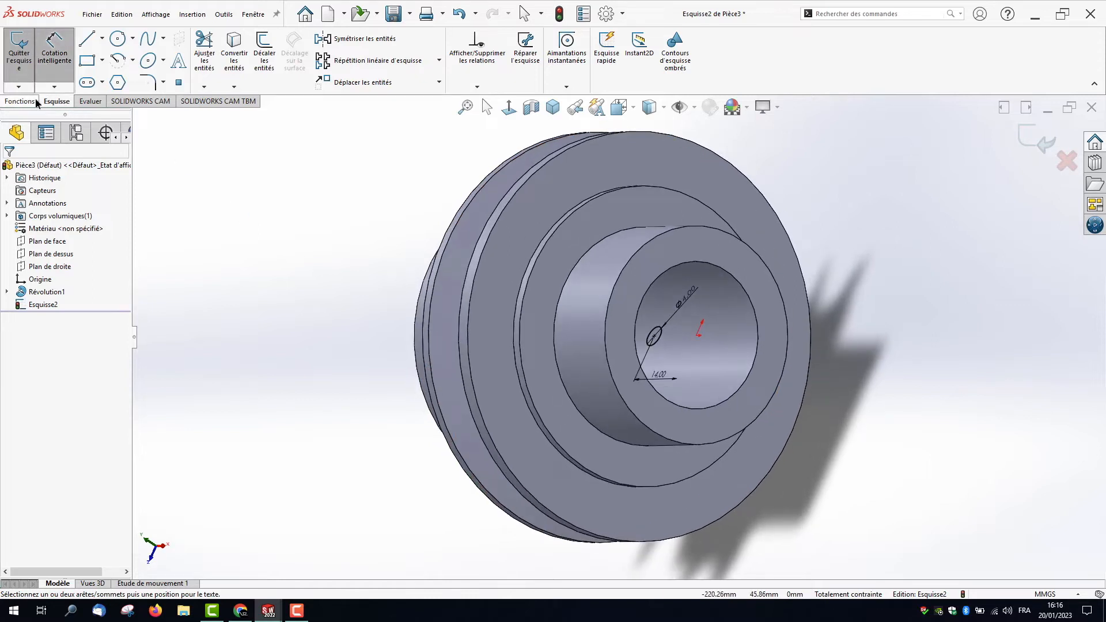
{"action": "left_click", "coordinate": [21, 101]}
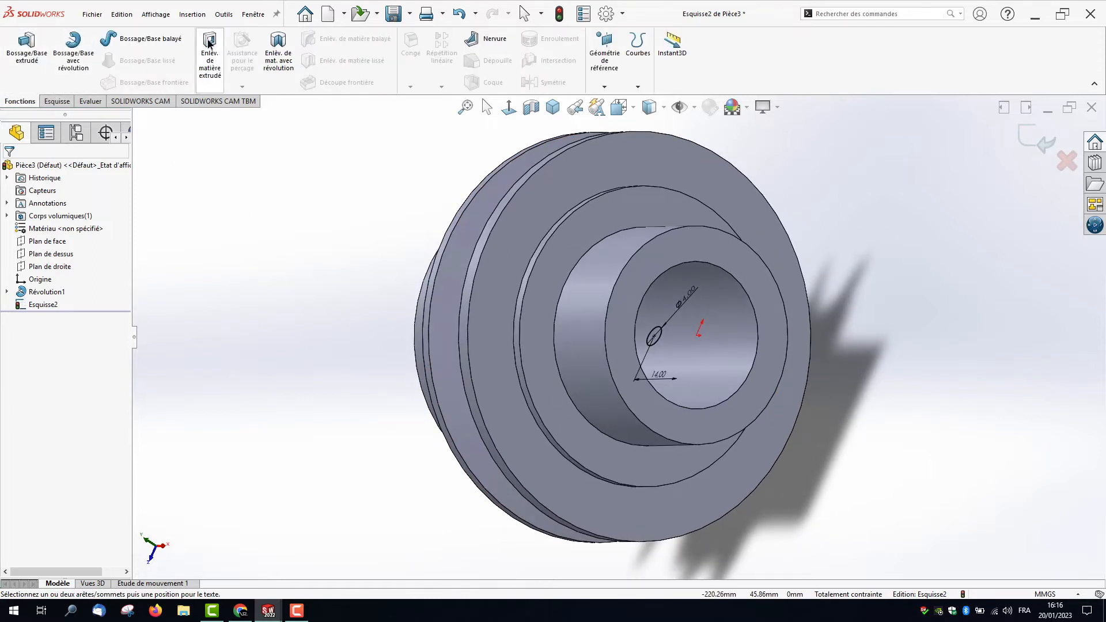
{"action": "left_click", "coordinate": [212, 58]}
{"action": "middle_click_drag", "start_coordinate": [301, 271], "coordinate": [326, 259]}
{"action": "left_click", "coordinate": [11, 240]}
{"action": "left_click", "coordinate": [71, 238]}
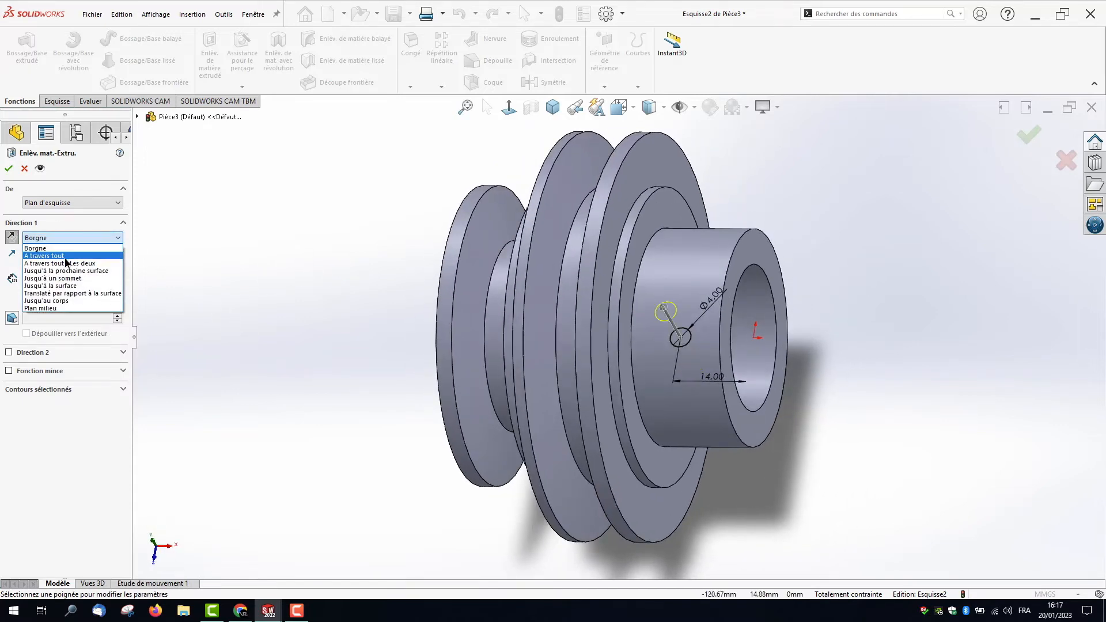
{"action": "left_click", "coordinate": [70, 261]}
{"action": "left_click", "coordinate": [7, 169]}
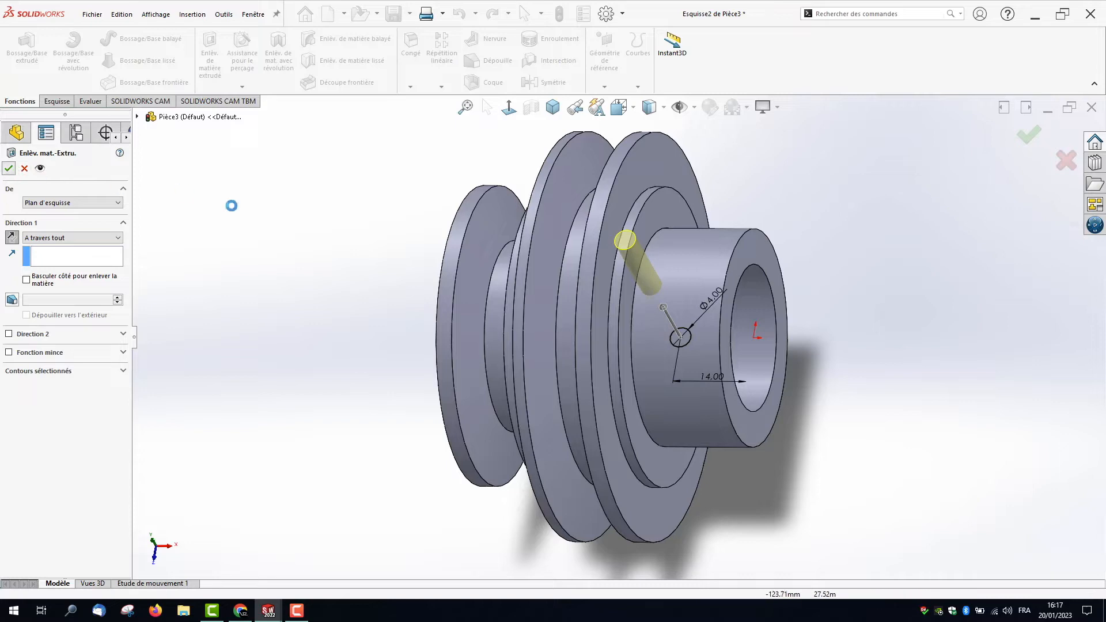
{"action": "middle_click_drag", "start_coordinate": [345, 289], "coordinate": [316, 247]}
{"action": "middle_click_drag", "start_coordinate": [341, 360], "coordinate": [931, 346]}
{"action": "scroll", "coordinate": [802, 307], "scroll_direction": "up", "scroll_amount": 3}
{"action": "scroll", "coordinate": [679, 261], "scroll_direction": "down", "scroll_amount": 2}
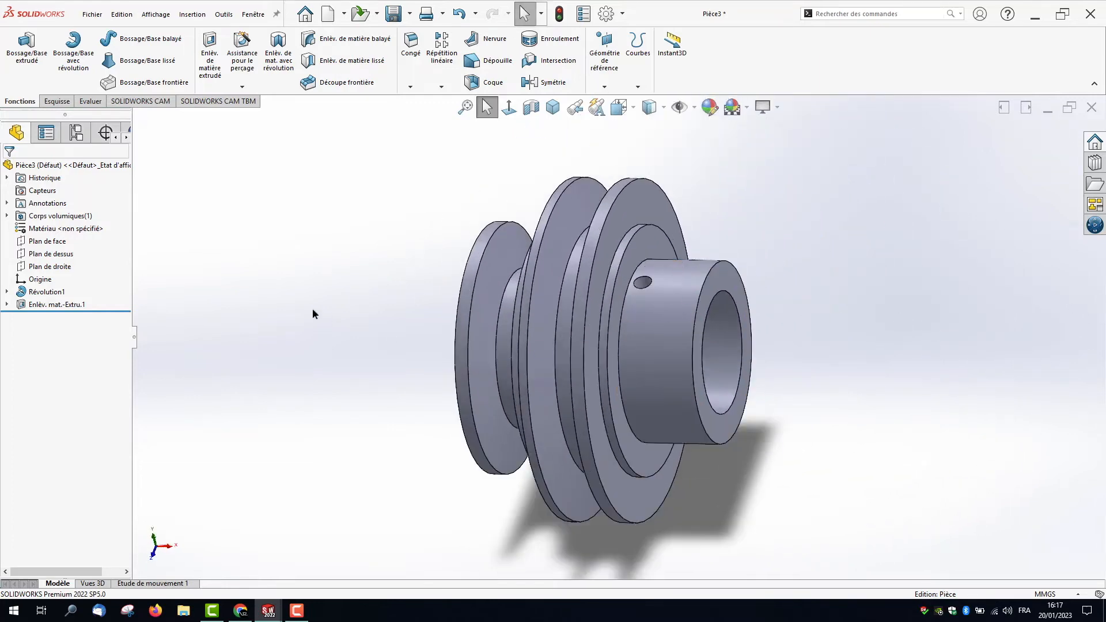
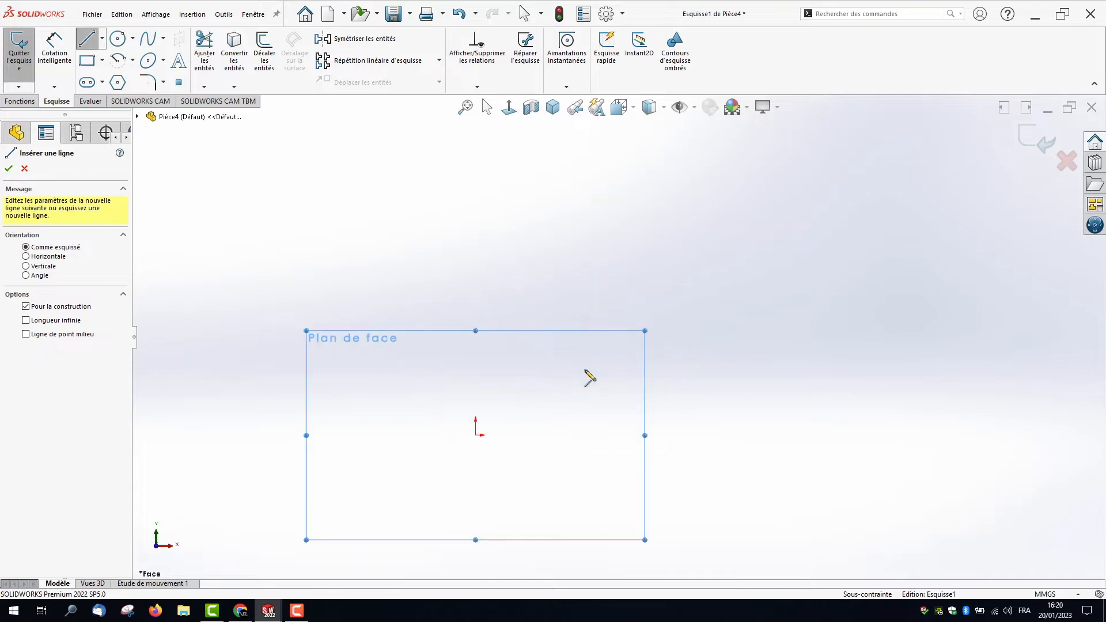
Step: Sketch a vertical centerline about 147 mm long upward from the origin on Plan de face
{"action": "left_click", "coordinate": [475, 436]}
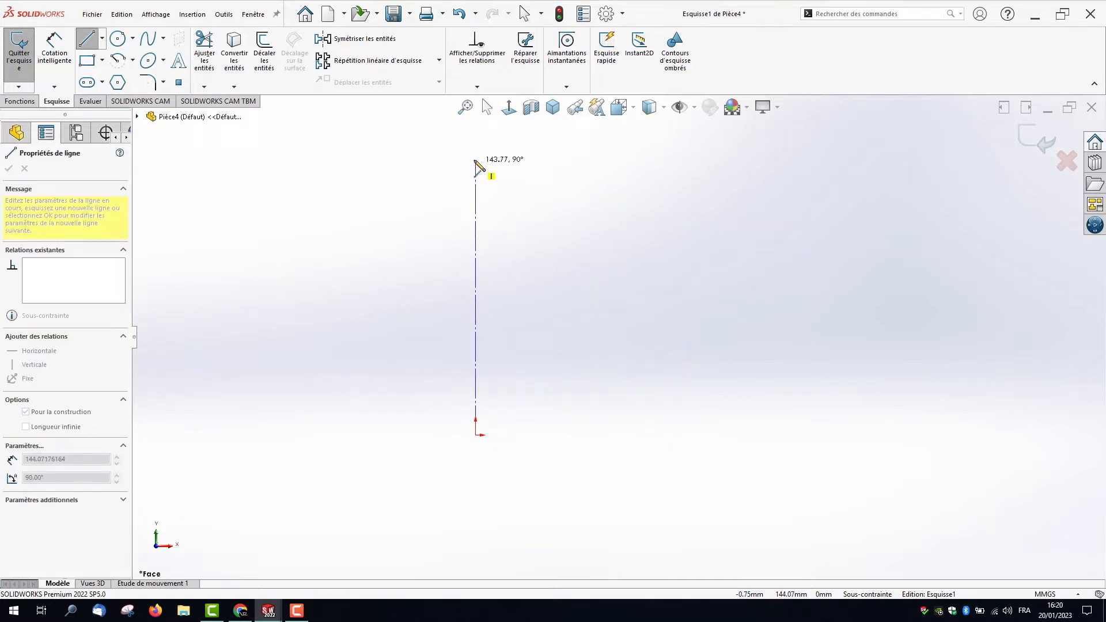
{"action": "double_click", "coordinate": [476, 155]}
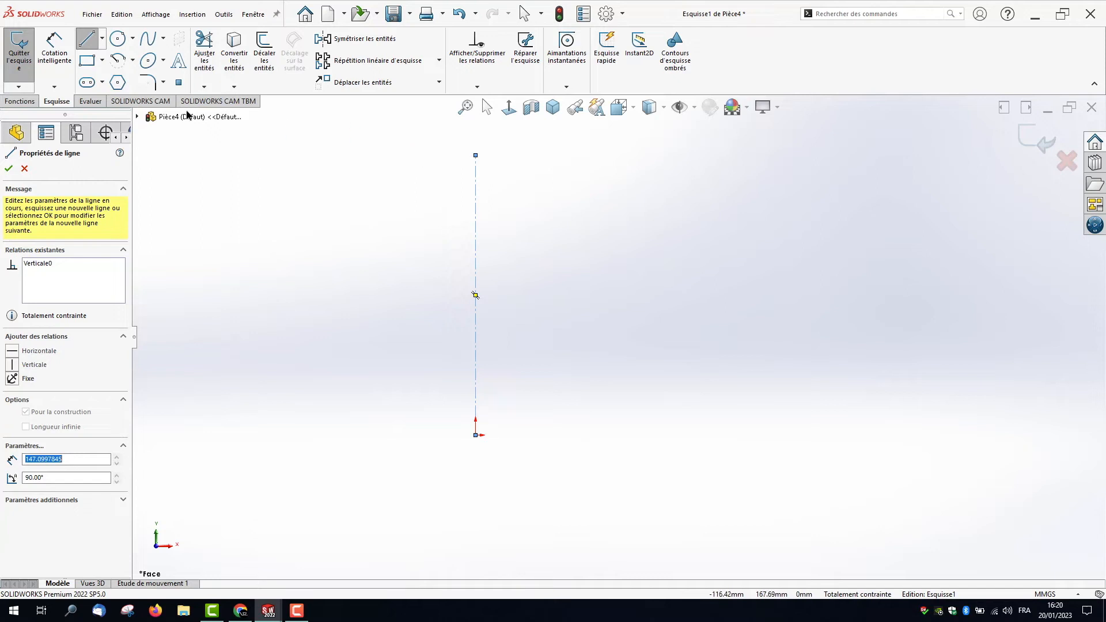
Step: Sketch the lower profile from the origin: base about 49 mm, riser about 25 mm, flange about 13.6 mm wide, and a line sloping inward toward the neck
{"action": "left_click", "coordinate": [103, 39]}
{"action": "left_click", "coordinate": [115, 55]}
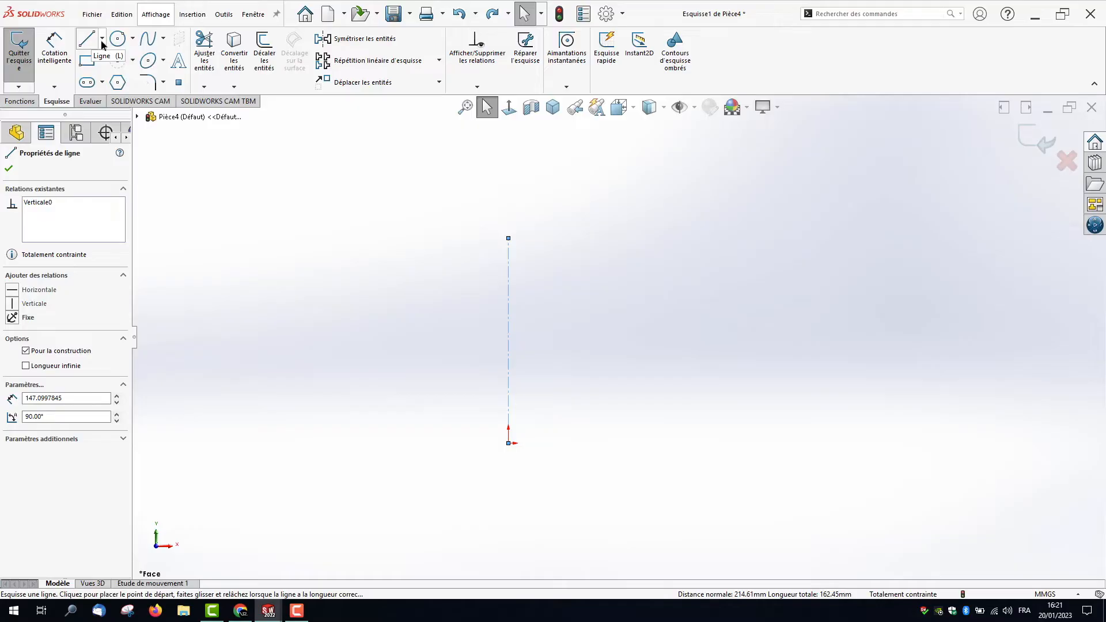
{"action": "left_click", "coordinate": [103, 40]}
{"action": "left_click", "coordinate": [105, 59]}
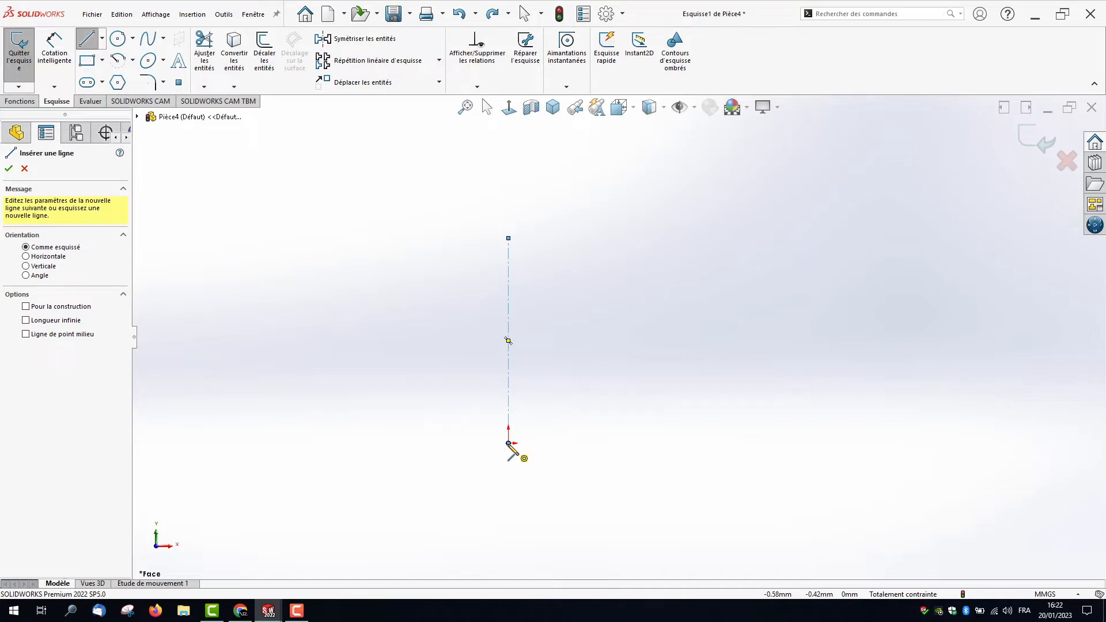
{"action": "left_click", "coordinate": [508, 443]}
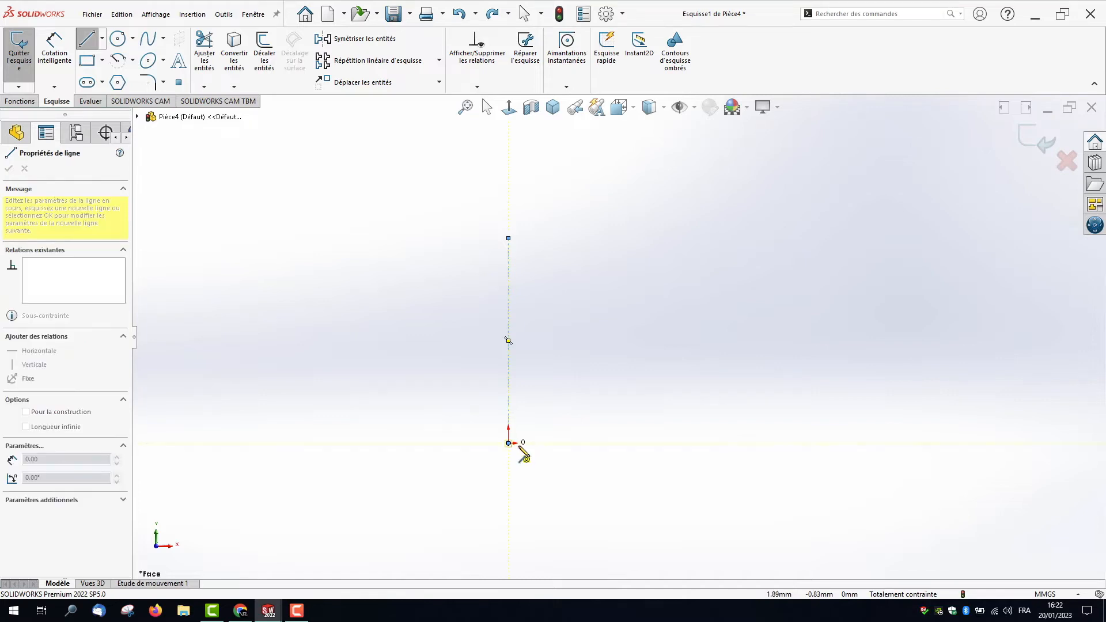
{"action": "left_click", "coordinate": [577, 443]}
{"action": "left_click", "coordinate": [578, 407]}
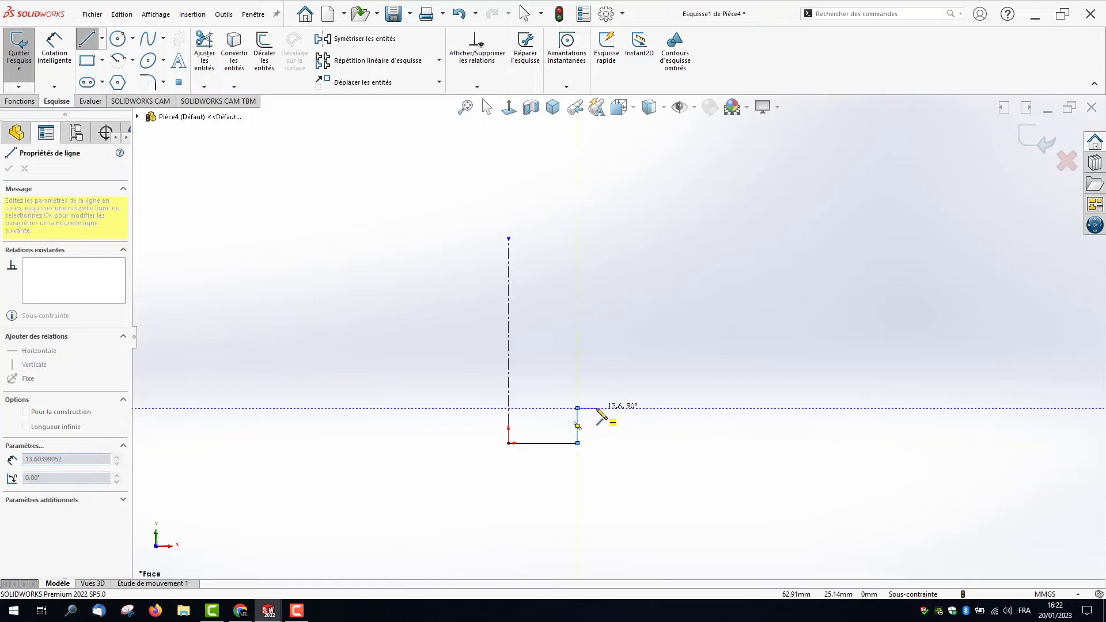
{"action": "left_click", "coordinate": [597, 407]}
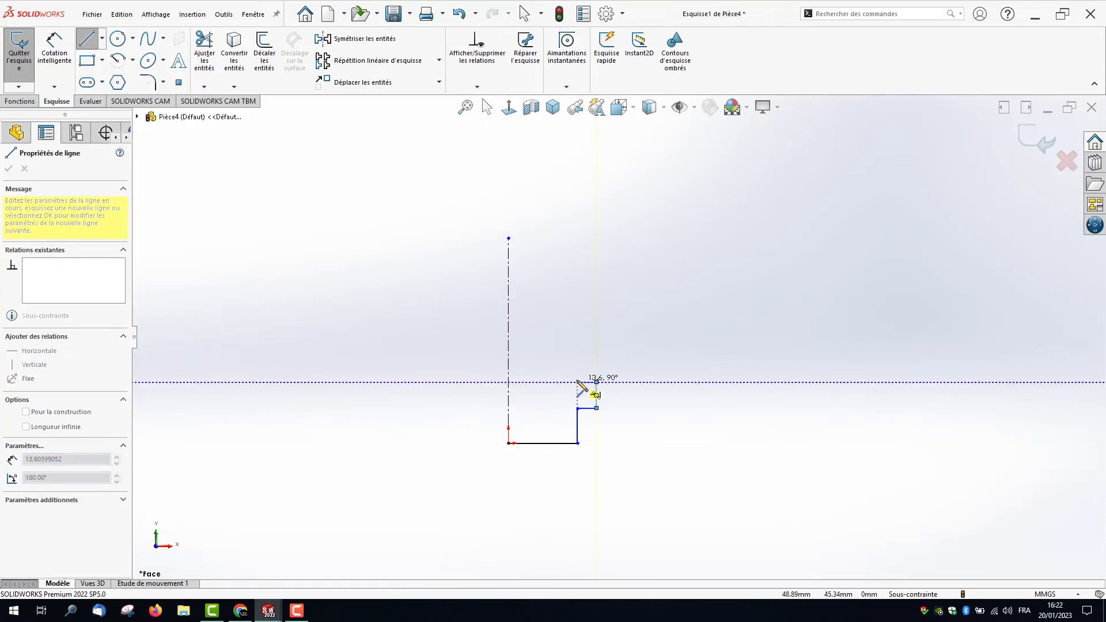
{"action": "left_click", "coordinate": [577, 381]}
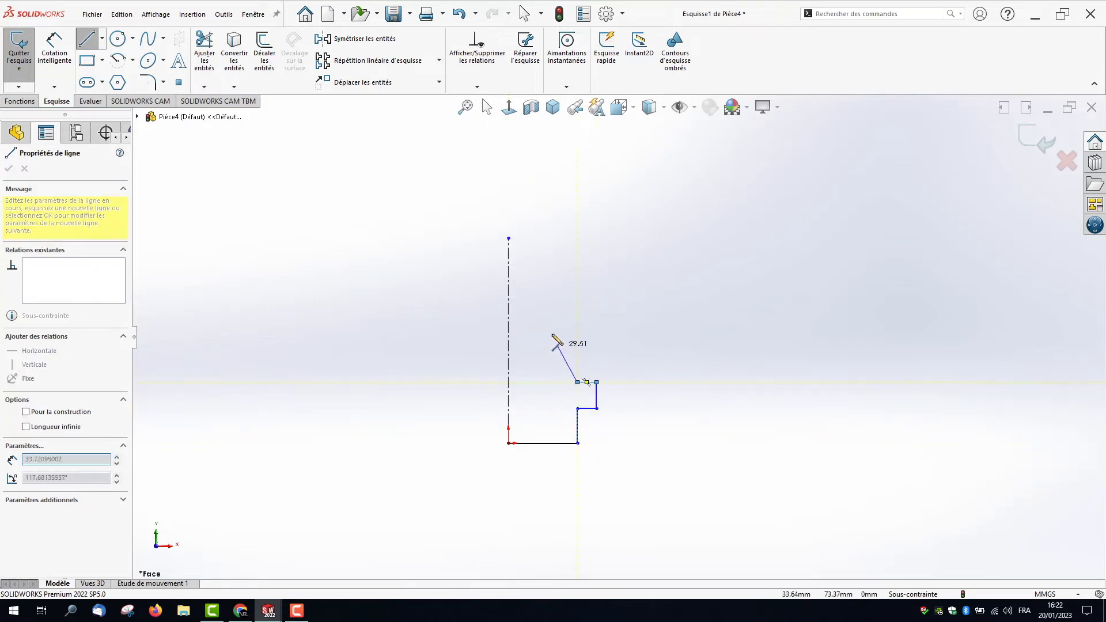
{"action": "left_click", "coordinate": [539, 279]}
Step: Continue the profile with a small inward groove about 1.4 mm deep, a vertical neck line and a top line about 20 mm long to the centerline
{"action": "scroll", "coordinate": [535, 279], "scroll_direction": "down", "scroll_amount": 5}
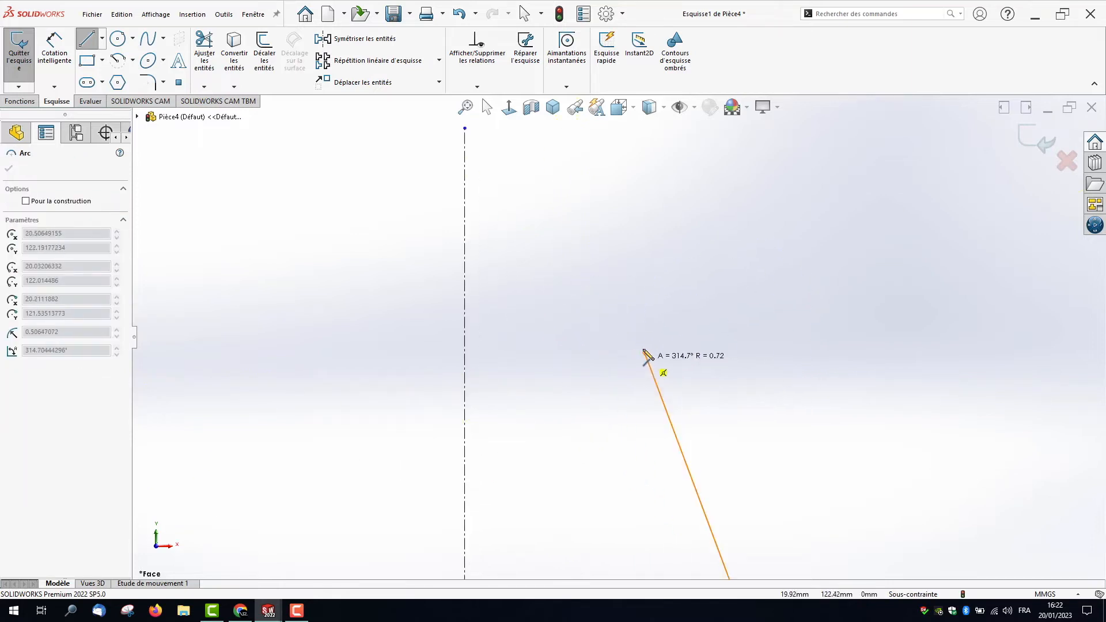
{"action": "left_click", "coordinate": [93, 43]}
{"action": "left_click", "coordinate": [89, 42]}
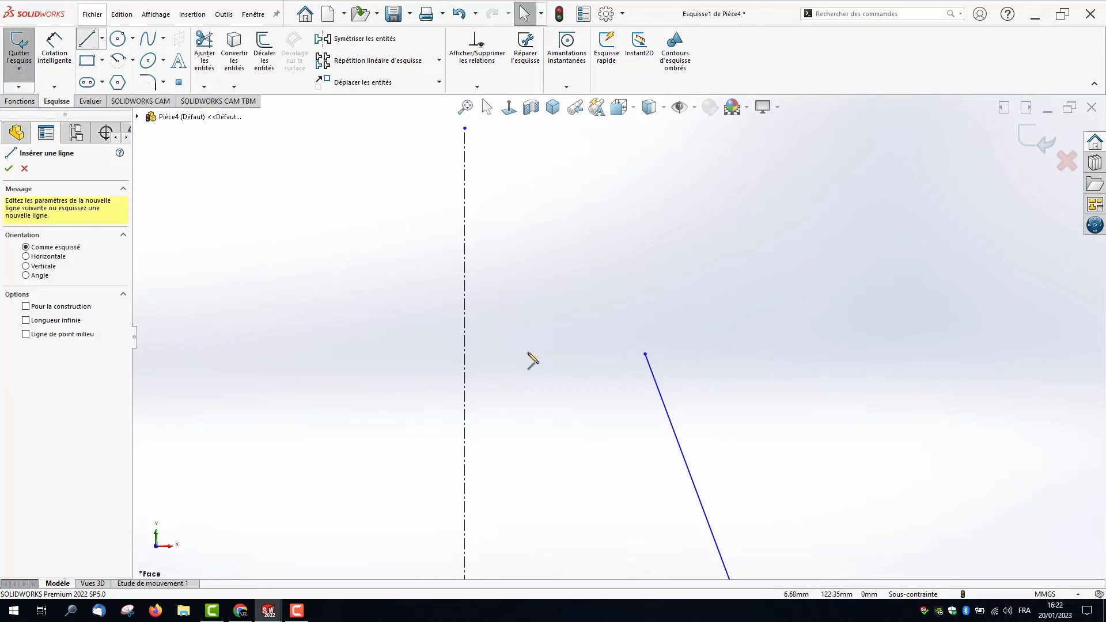
{"action": "left_click", "coordinate": [644, 355]}
{"action": "left_click", "coordinate": [632, 354]}
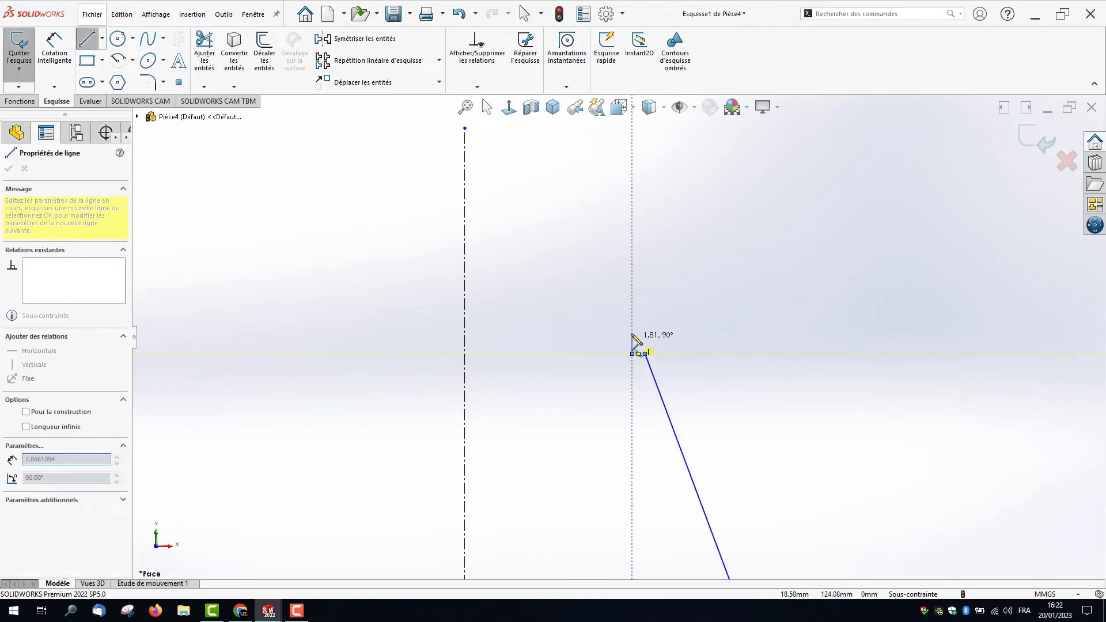
{"action": "left_click", "coordinate": [631, 332]}
{"action": "left_click", "coordinate": [645, 332]}
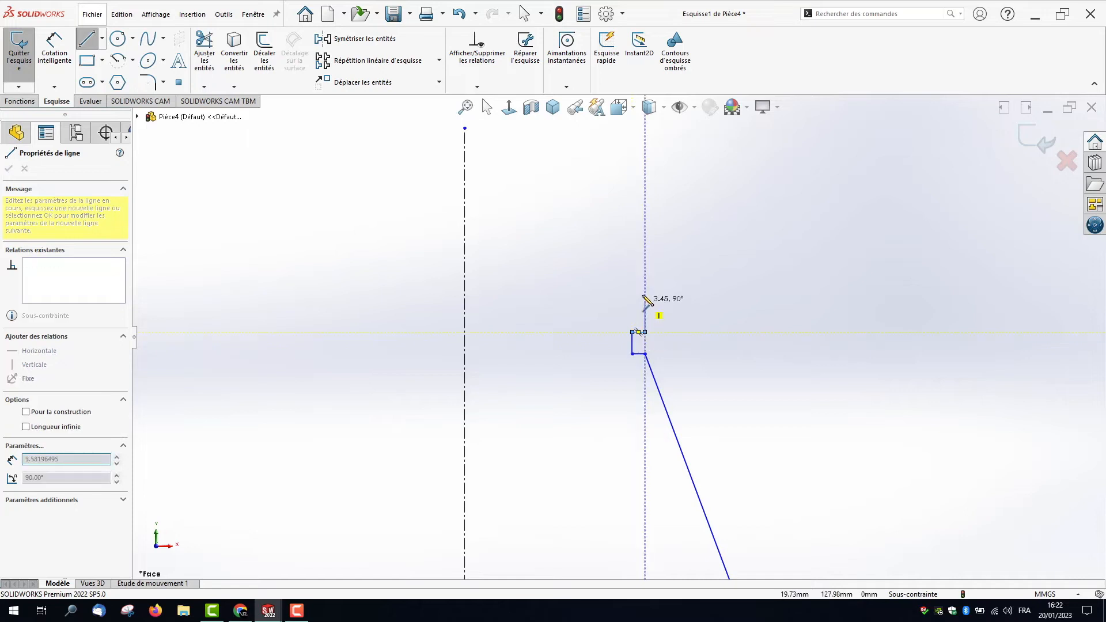
{"action": "left_click", "coordinate": [644, 211]}
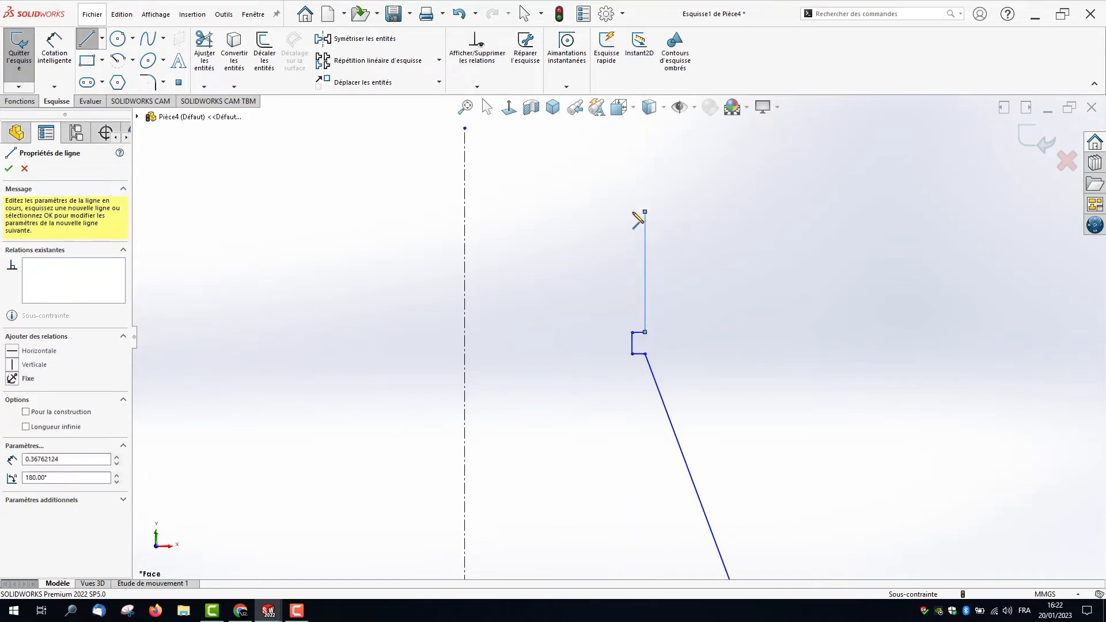
{"action": "left_click", "coordinate": [464, 211]}
{"action": "key", "text": "Escape"}
{"action": "scroll", "coordinate": [375, 380], "scroll_direction": "up", "scroll_amount": 3}
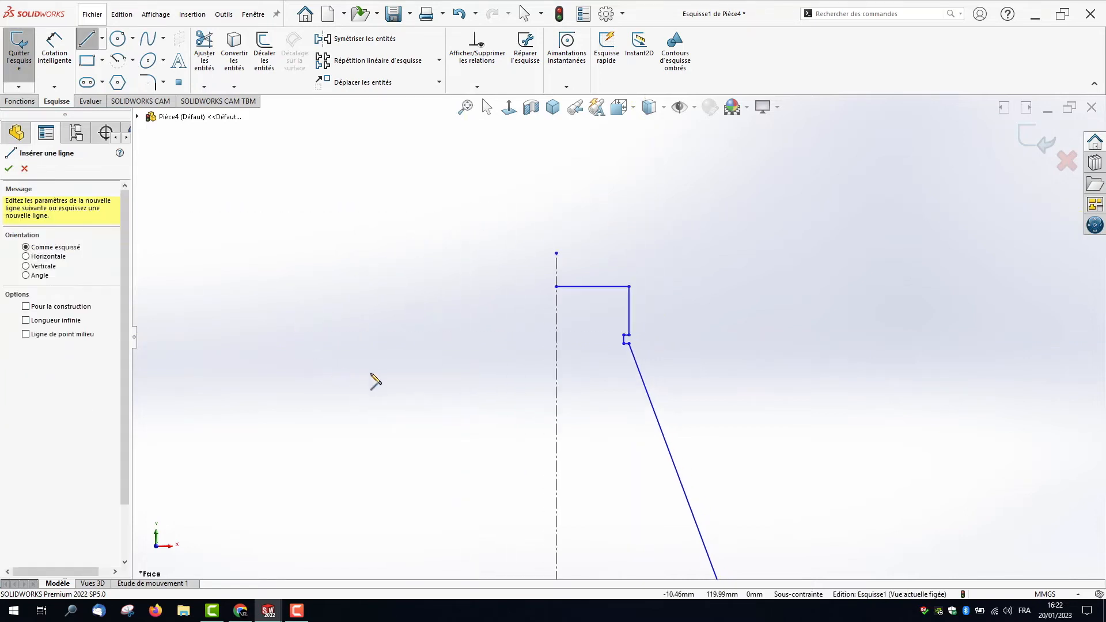
Step: Dimension the overall height between the profile's base and top lines and set it to 135 mm
{"action": "scroll", "coordinate": [576, 493], "scroll_direction": "up", "scroll_amount": 3}
{"action": "scroll", "coordinate": [676, 501], "scroll_direction": "down", "scroll_amount": 2}
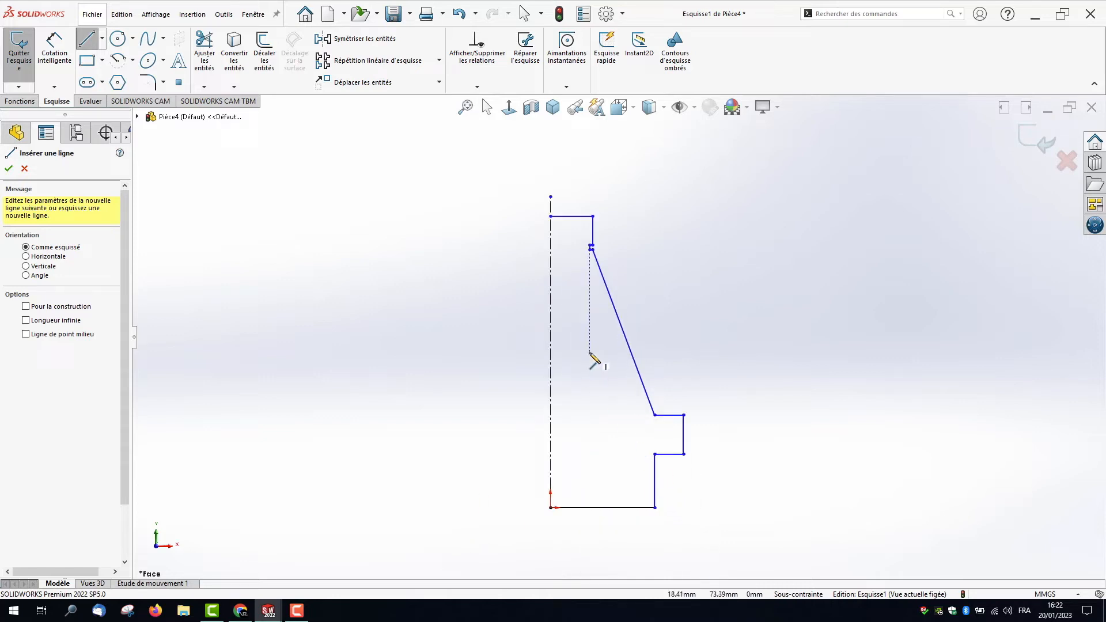
{"action": "left_click", "coordinate": [53, 51]}
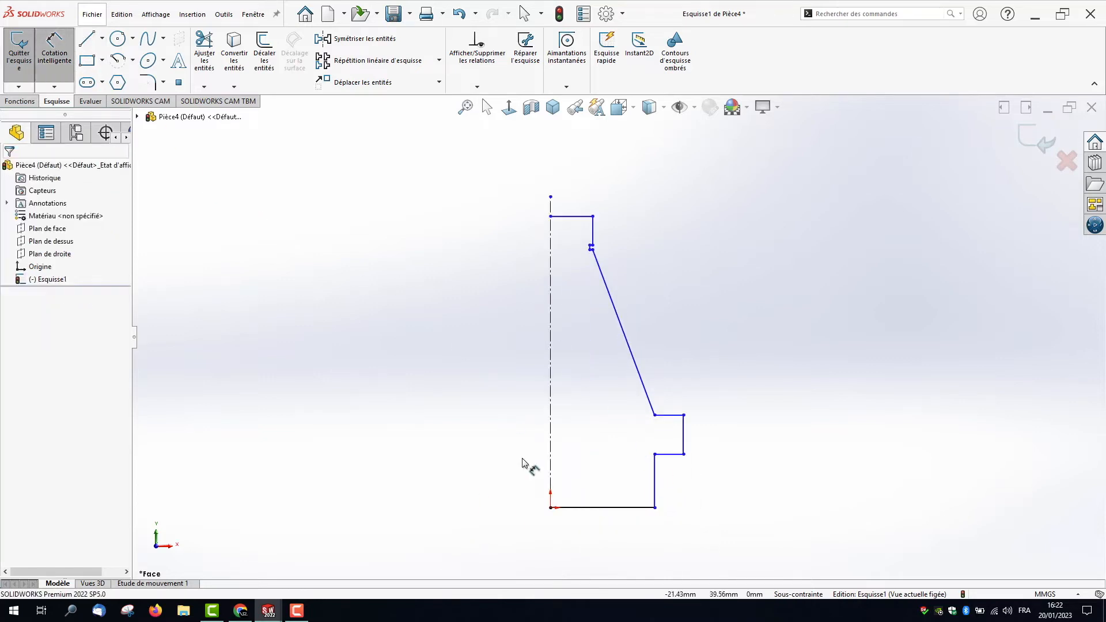
{"action": "left_click", "coordinate": [608, 508]}
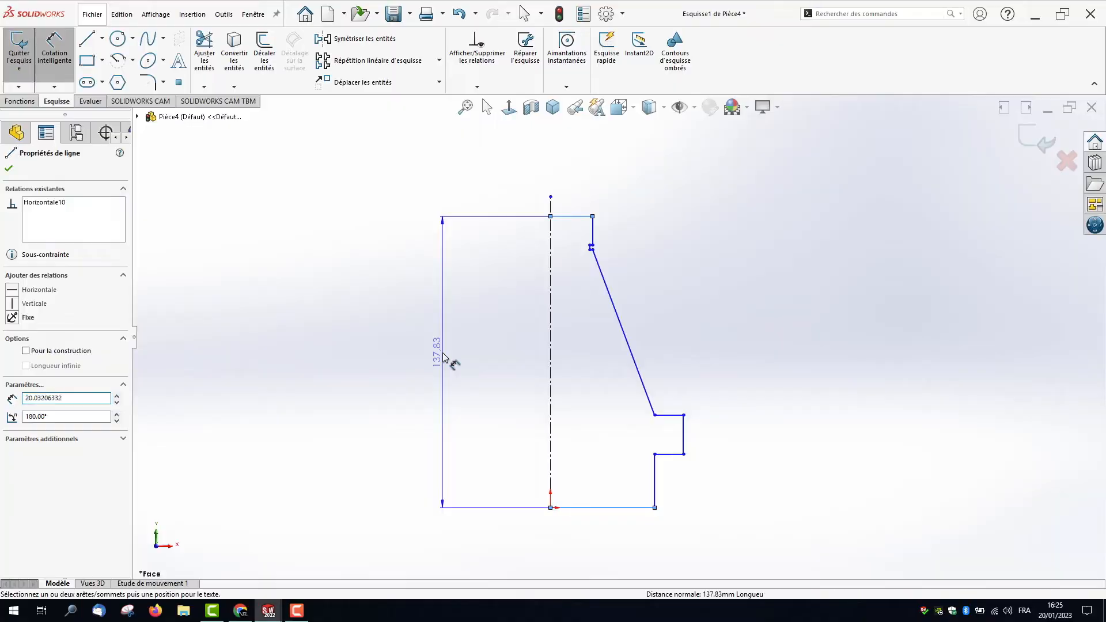
{"action": "left_click", "coordinate": [444, 354]}
{"action": "type", "text": "135"}
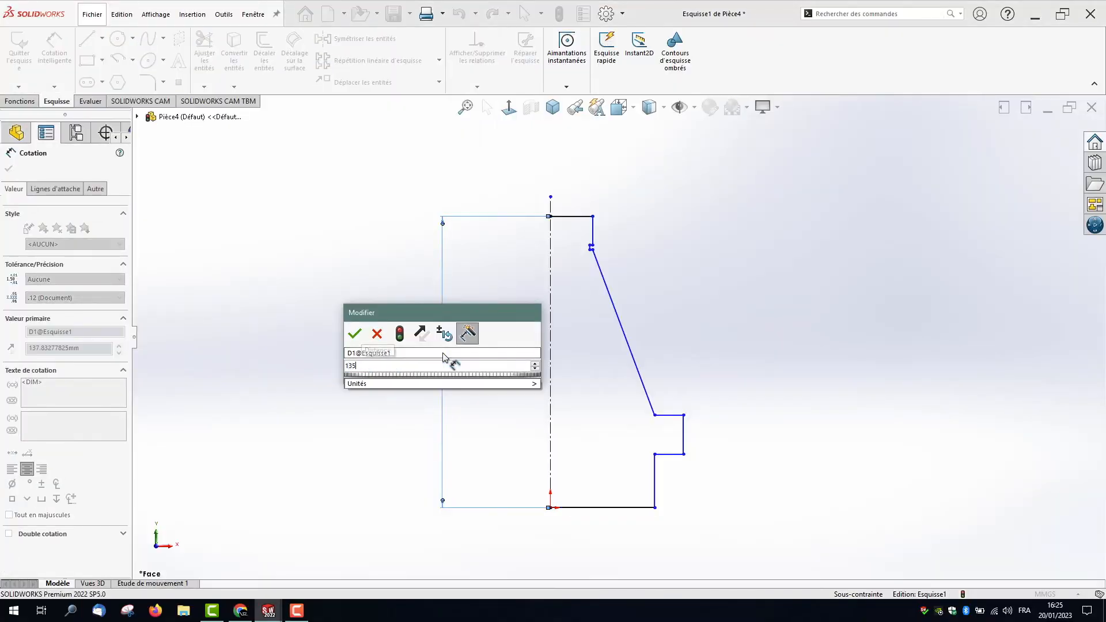
{"action": "key", "text": "Return"}
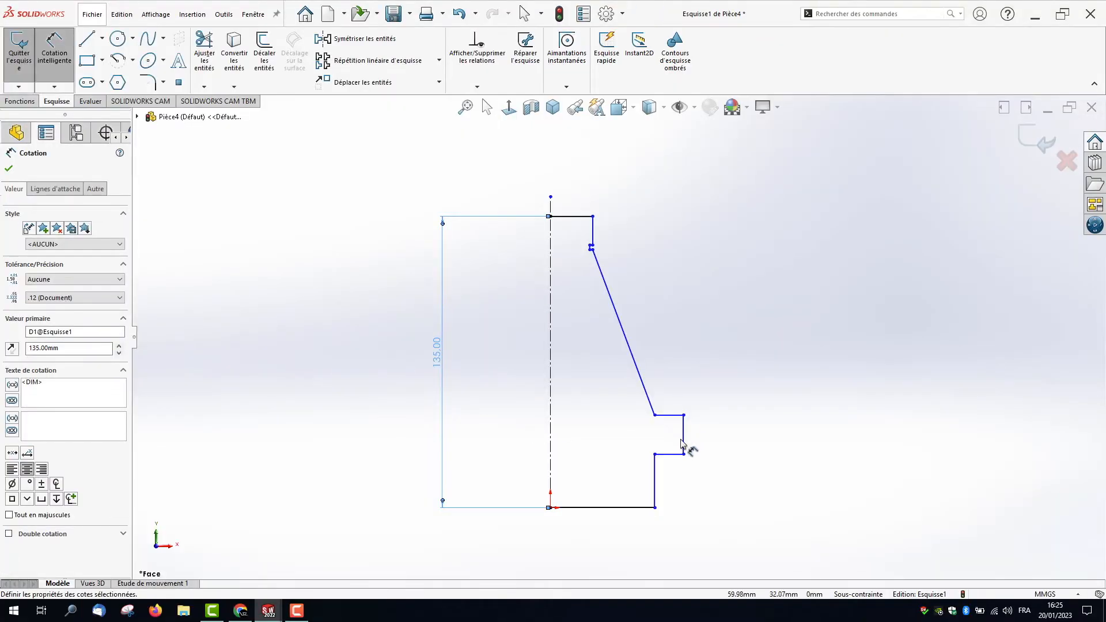
Step: Dimension the height of the flange's outer vertical edge and set it to 10 mm
{"action": "left_click", "coordinate": [684, 440]}
{"action": "left_click", "coordinate": [723, 443]}
{"action": "type", "text": "10"}
{"action": "key", "text": "Return"}
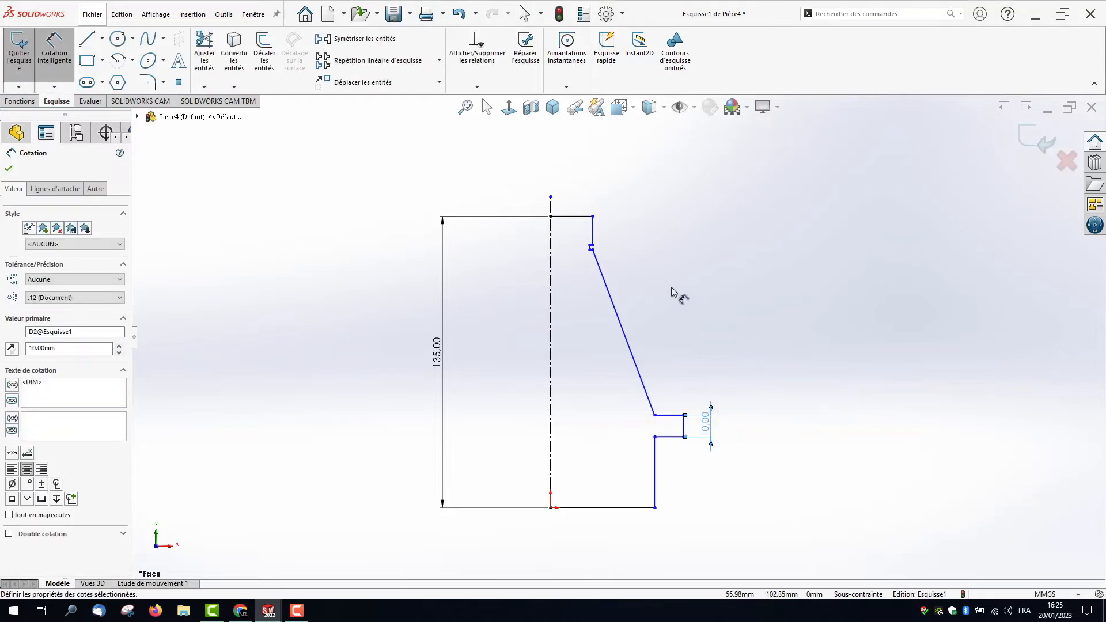
Step: Dimension the small groove below the neck, setting its height to 4 mm and its depth to 1 mm
{"action": "scroll", "coordinate": [670, 291], "scroll_direction": "down", "scroll_amount": 5}
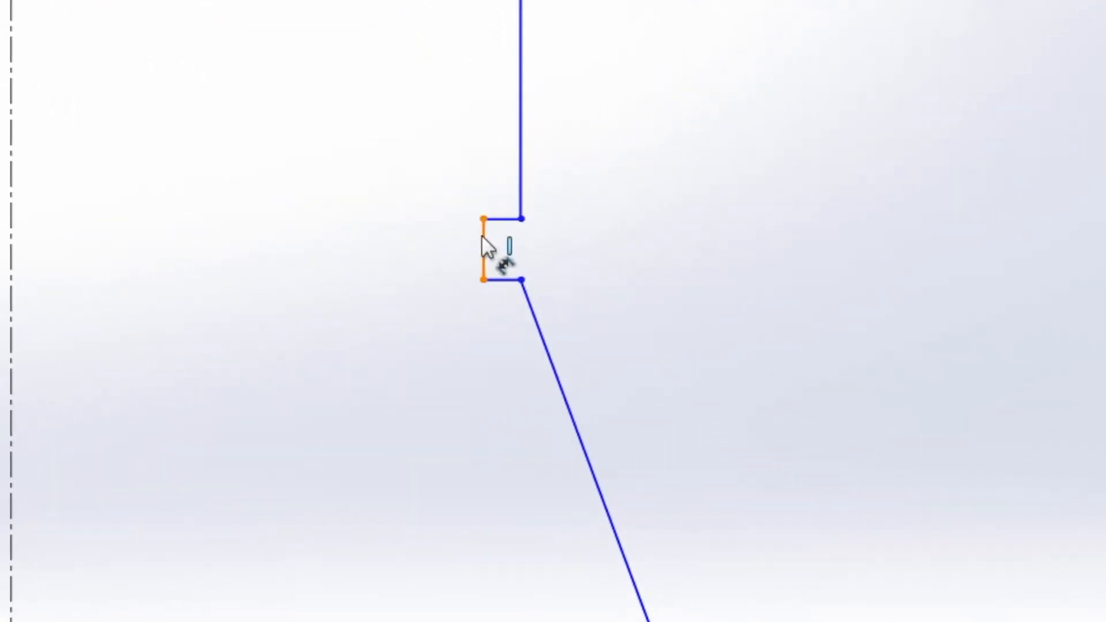
{"action": "left_click", "coordinate": [485, 237]}
{"action": "left_click", "coordinate": [420, 168]}
{"action": "type", "text": "4"}
{"action": "key", "text": "Return"}
{"action": "left_click", "coordinate": [506, 219]}
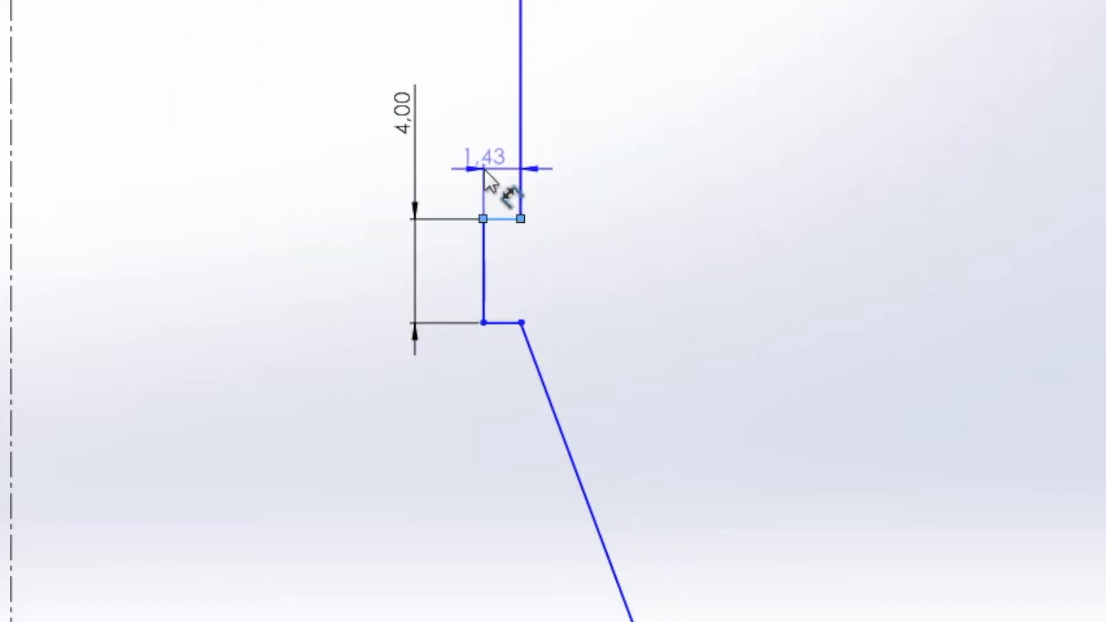
{"action": "left_click", "coordinate": [630, 144]}
{"action": "type", "text": "1"}
{"action": "key", "text": "Return"}
Step: Add a vertical relation between the groove's two outer corner points, clearing the unwanted origin points from the selected entities
{"action": "scroll", "coordinate": [806, 460], "scroll_direction": "up", "scroll_amount": 3}
{"action": "scroll", "coordinate": [611, 380], "scroll_direction": "down", "scroll_amount": 6}
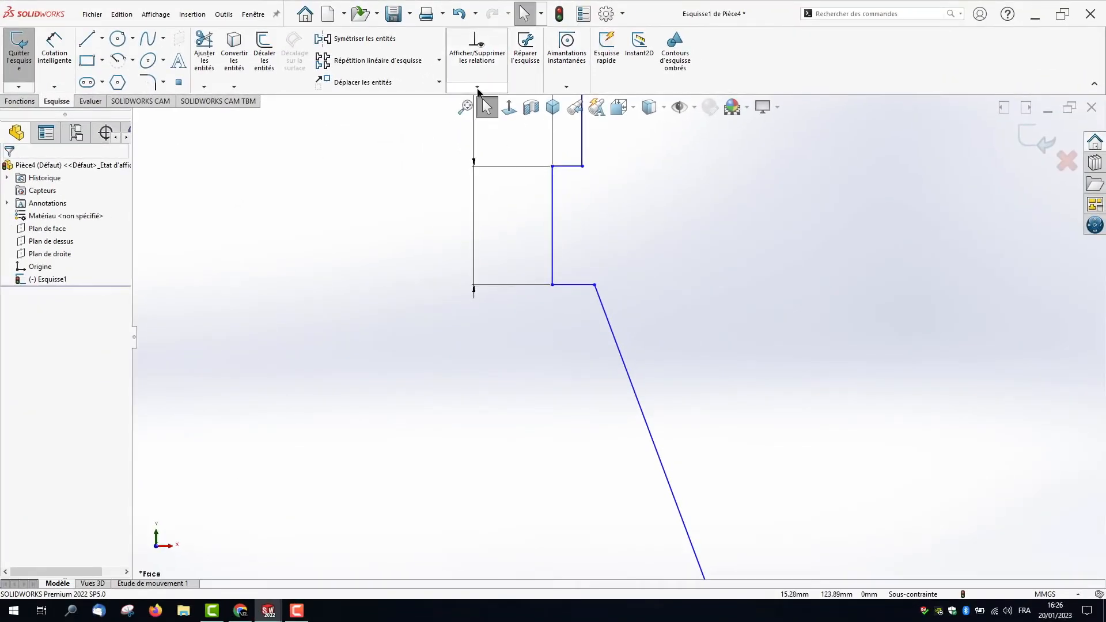
{"action": "left_click", "coordinate": [478, 88]}
{"action": "left_click", "coordinate": [489, 115]}
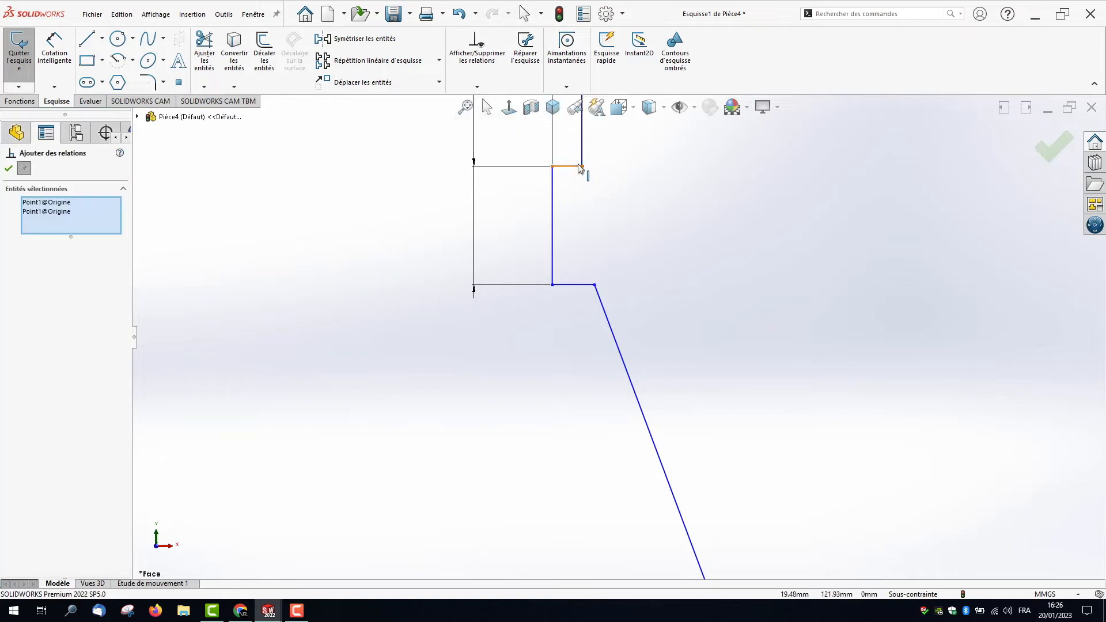
{"action": "left_click", "coordinate": [581, 167]}
{"action": "left_click", "coordinate": [595, 286]}
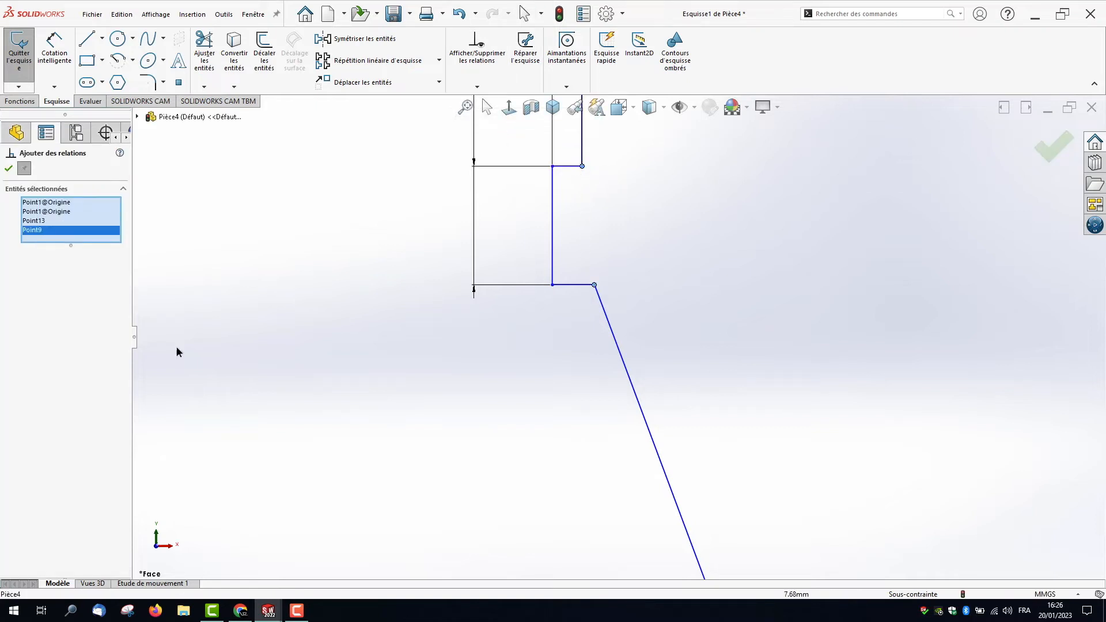
{"action": "right_click", "coordinate": [59, 216]}
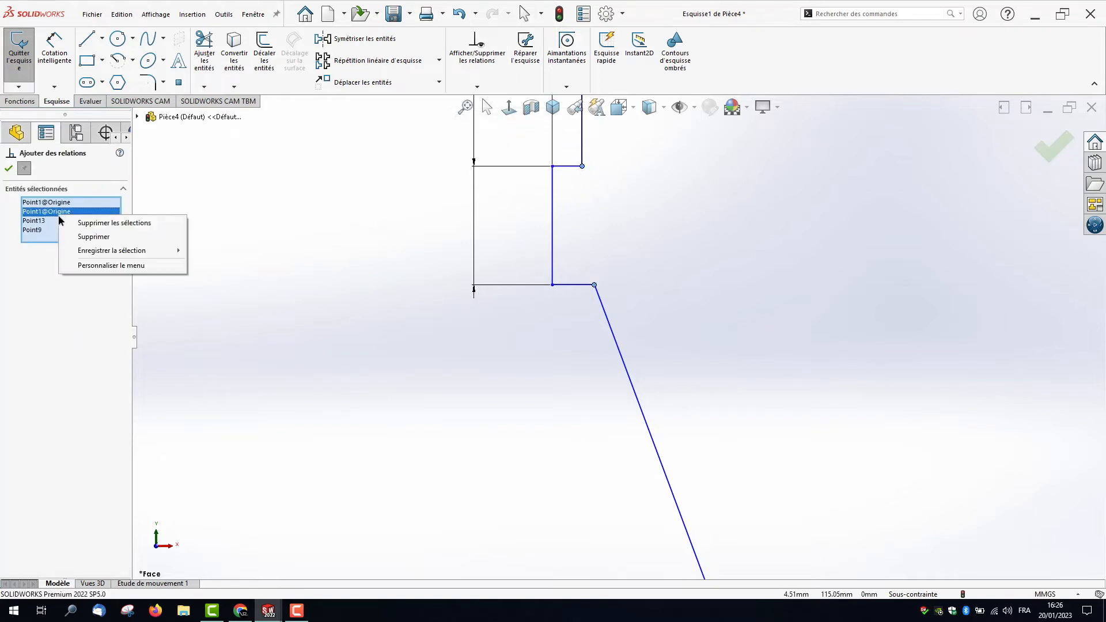
{"action": "left_click", "coordinate": [88, 223]}
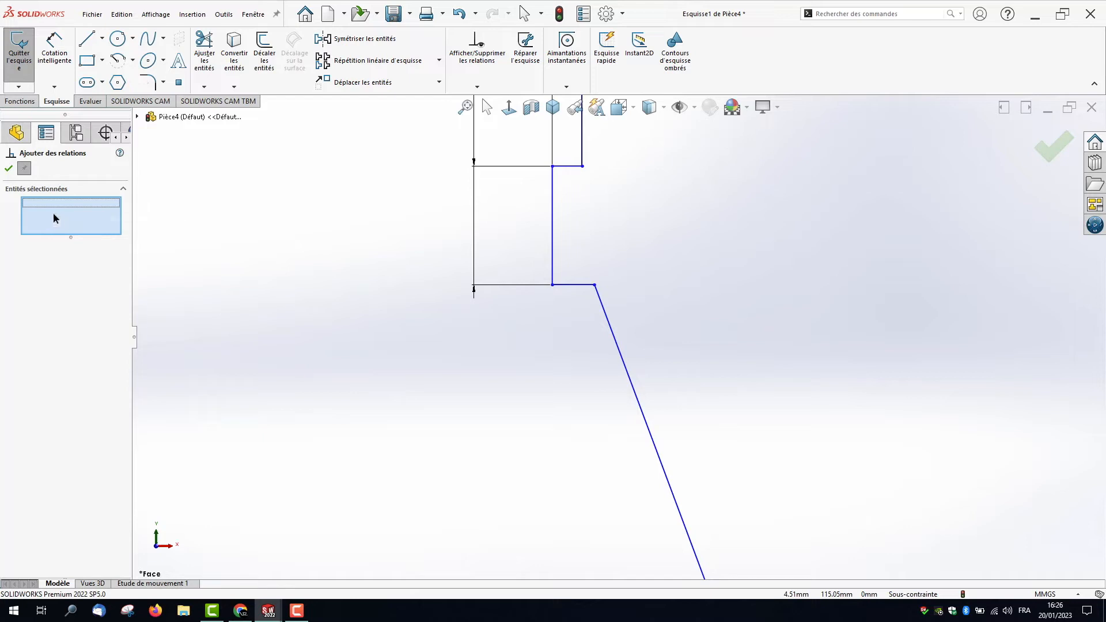
{"action": "left_click", "coordinate": [582, 166]}
{"action": "left_click", "coordinate": [594, 285]}
{"action": "left_click", "coordinate": [13, 368]}
Step: Dimension the neck's diameter from its vertical edge across the centerline and set it to 25 mm
{"action": "scroll", "coordinate": [369, 389], "scroll_direction": "down", "scroll_amount": 5}
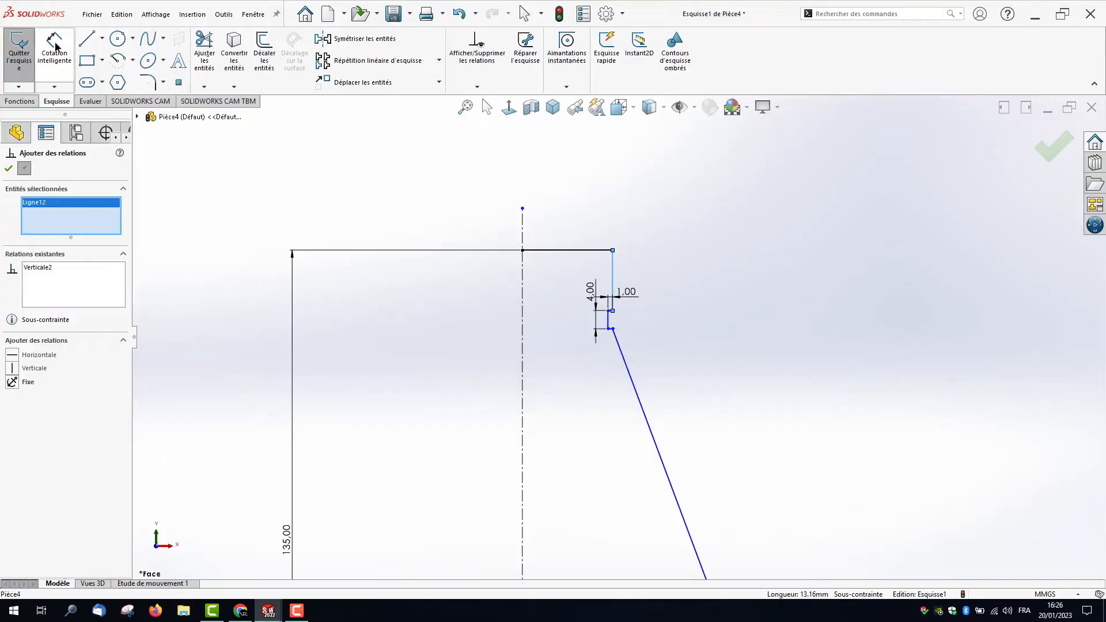
{"action": "left_click", "coordinate": [526, 264]}
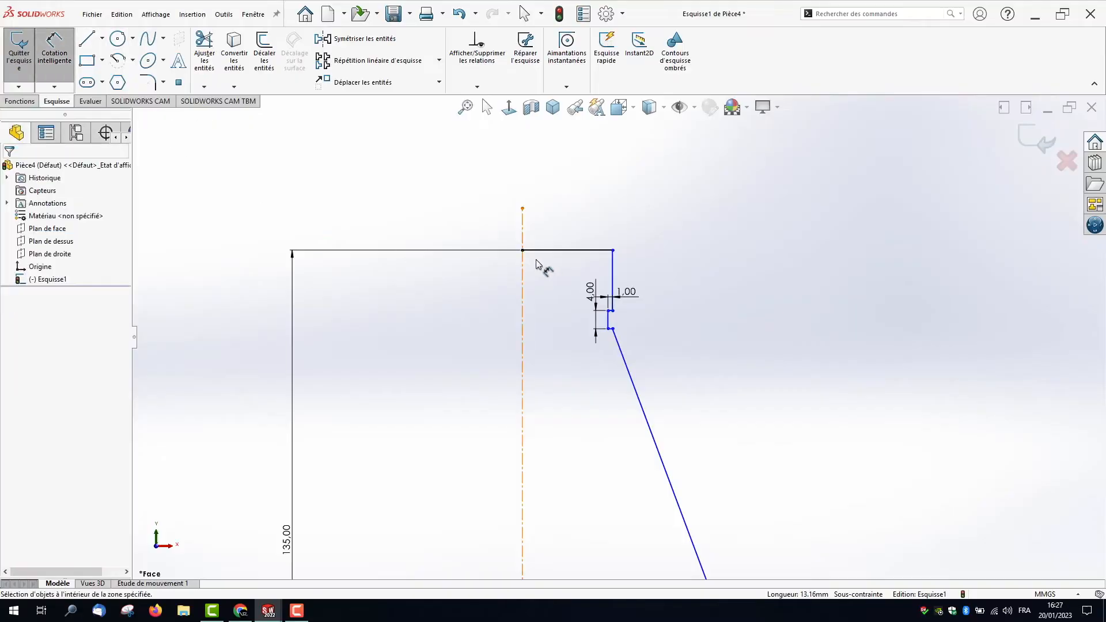
{"action": "left_click", "coordinate": [611, 269]}
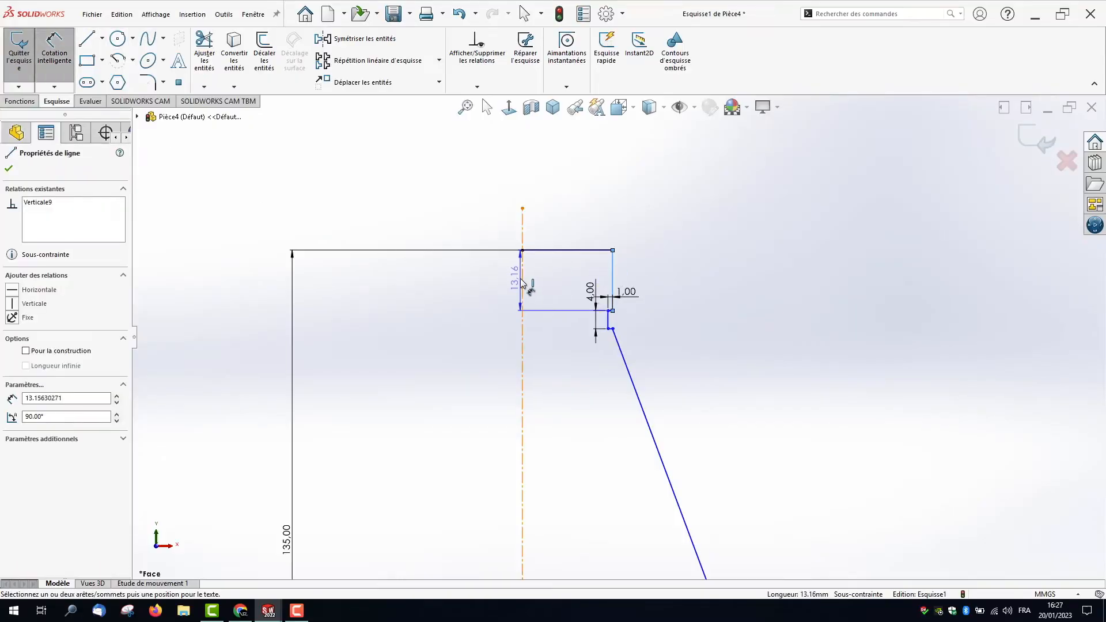
{"action": "left_click", "coordinate": [522, 282]}
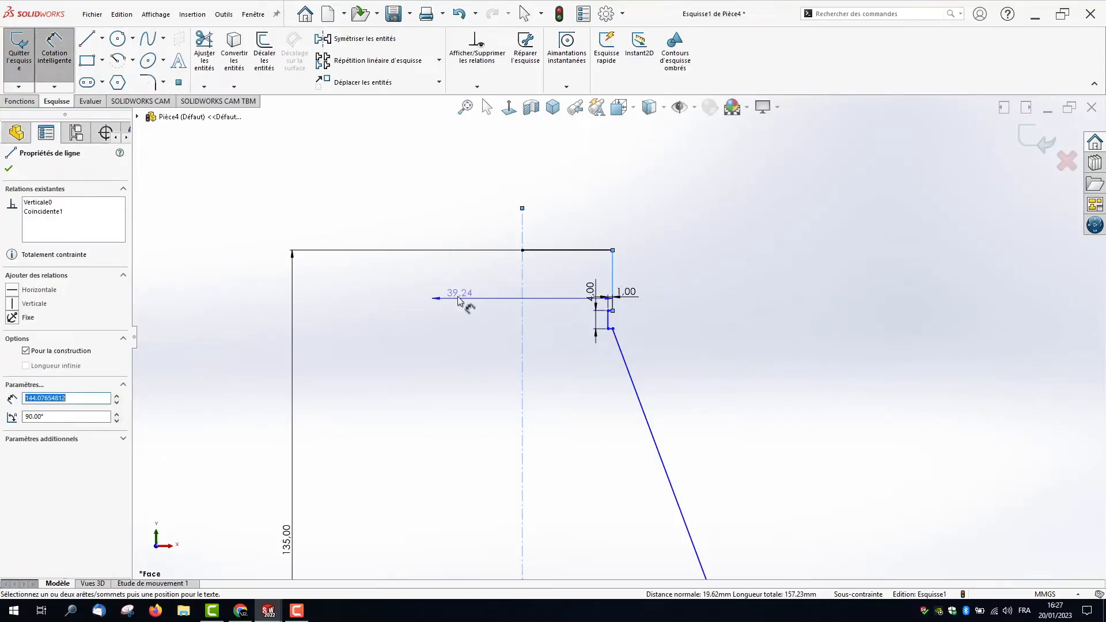
{"action": "left_click", "coordinate": [475, 158]}
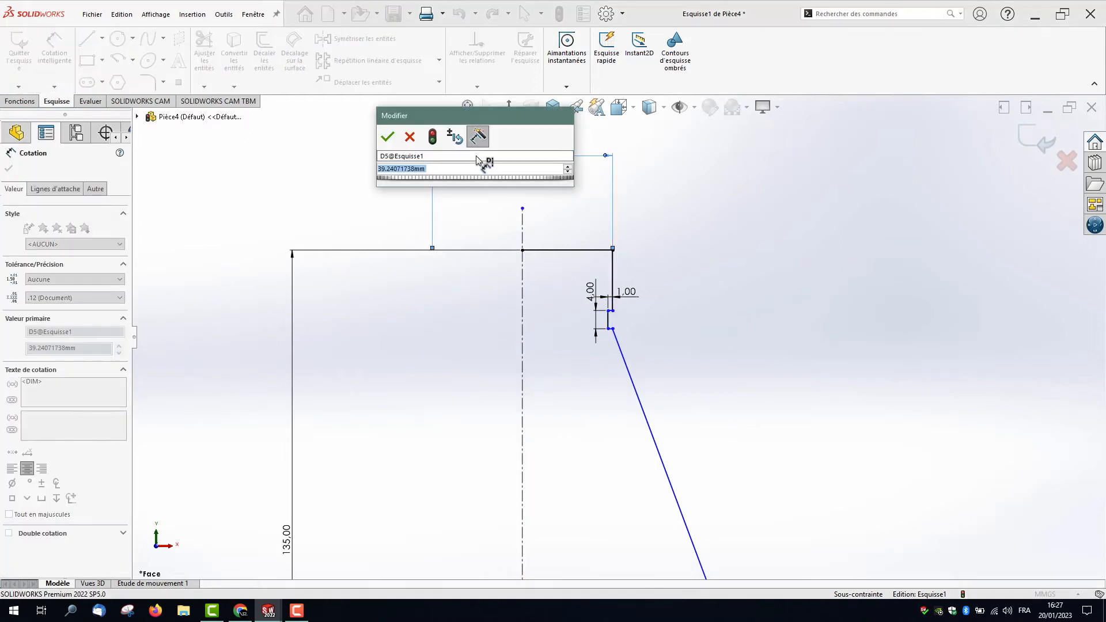
{"action": "type", "text": "25"}
{"action": "key", "text": "Return"}
{"action": "key", "text": "f"}
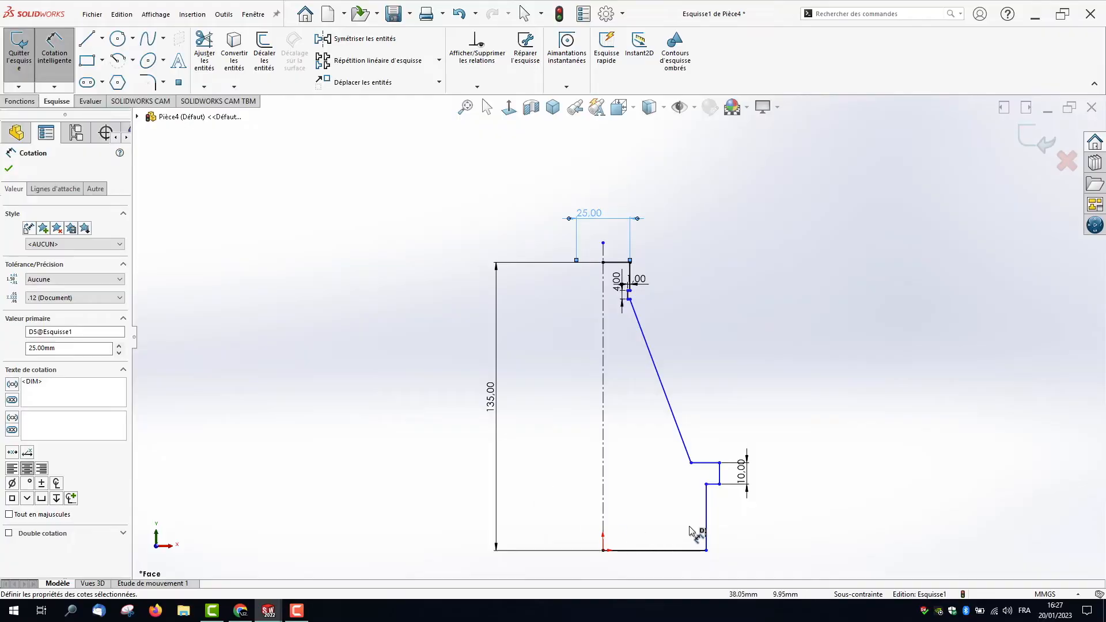
Step: Dimension the base section's diameter from its outer vertical edge across the centerline, placed below the profile, and set it to 44 mm
{"action": "left_click", "coordinate": [707, 519]}
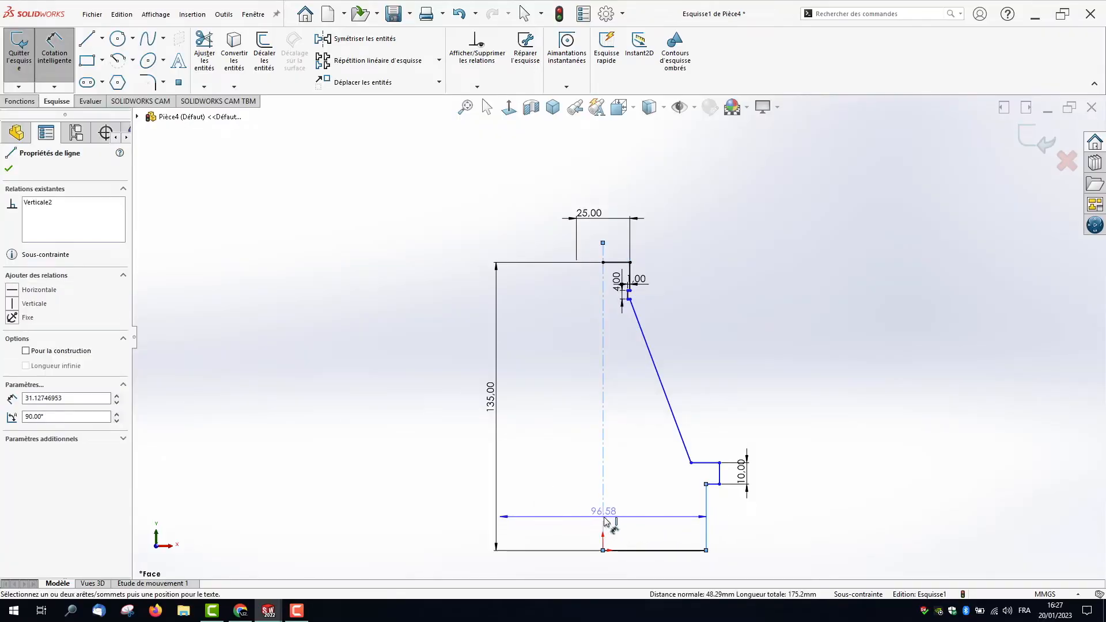
{"action": "scroll", "coordinate": [610, 536], "scroll_direction": "up", "scroll_amount": 3}
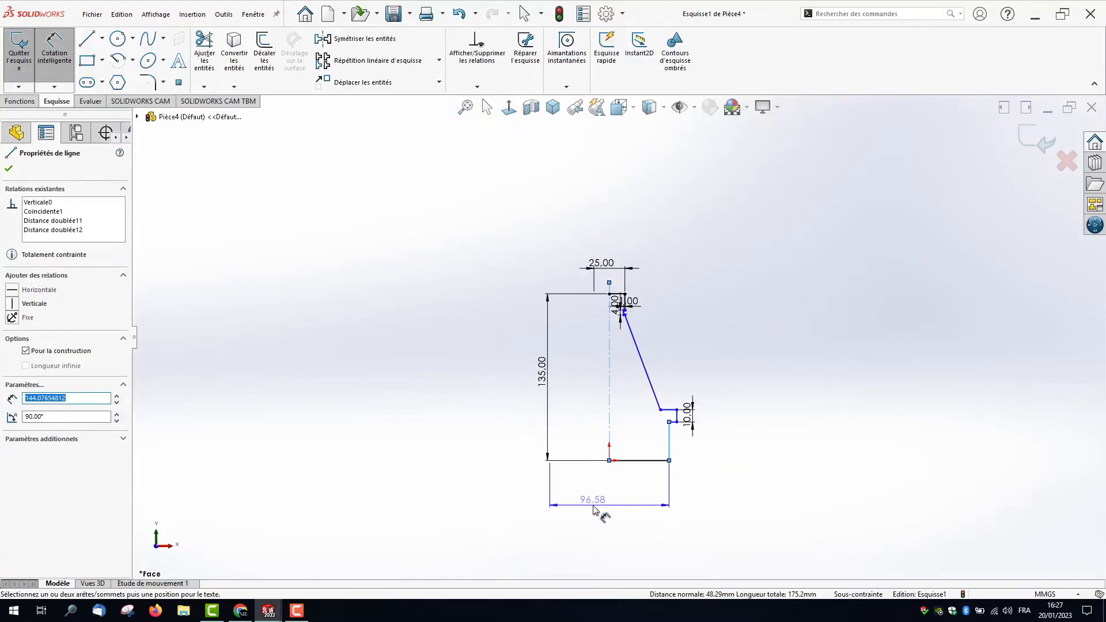
{"action": "left_click", "coordinate": [597, 495]}
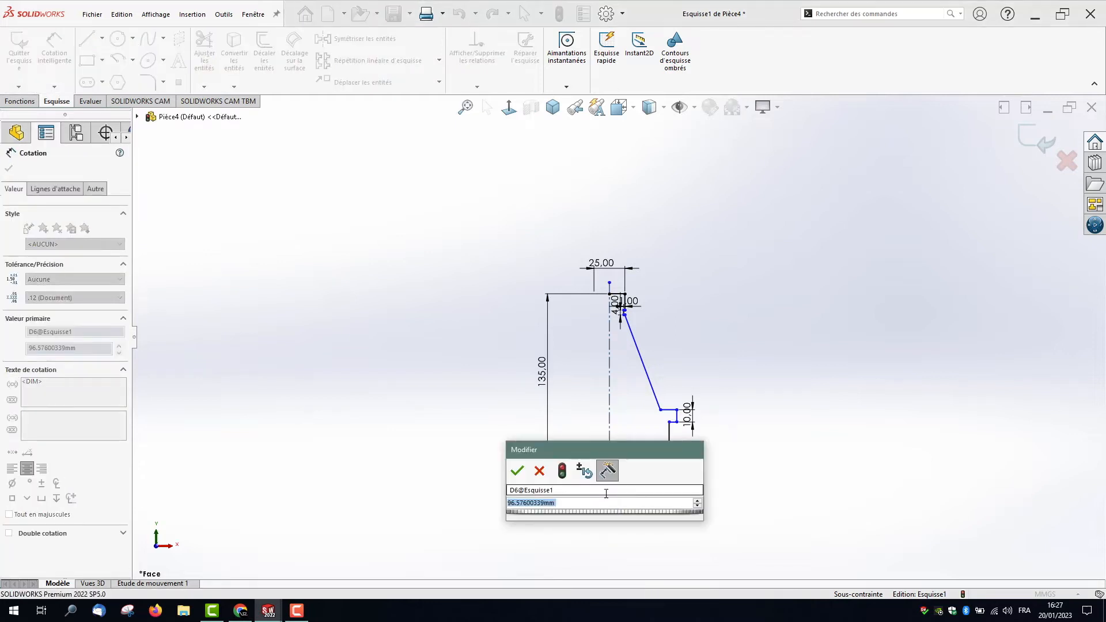
{"action": "type", "text": "44"}
{"action": "key", "text": "Return"}
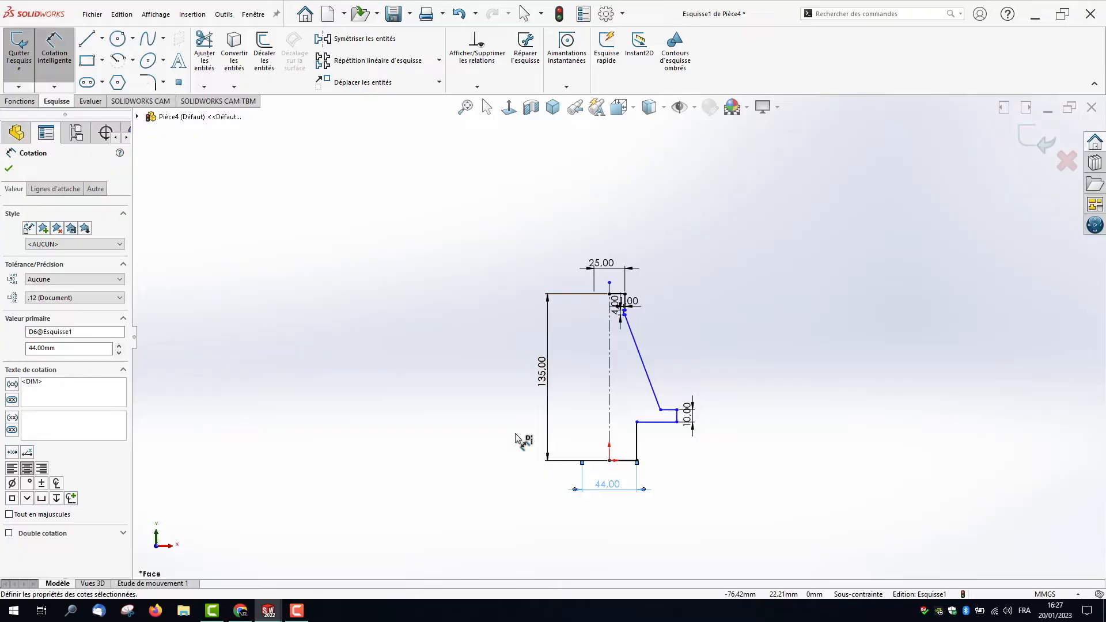
Step: Dimension the flange's diameter across the centerline as 63 mm, and move the flange's 10 mm height dimension farther out from the profile
{"action": "left_click", "coordinate": [676, 416]}
{"action": "left_click", "coordinate": [609, 429]}
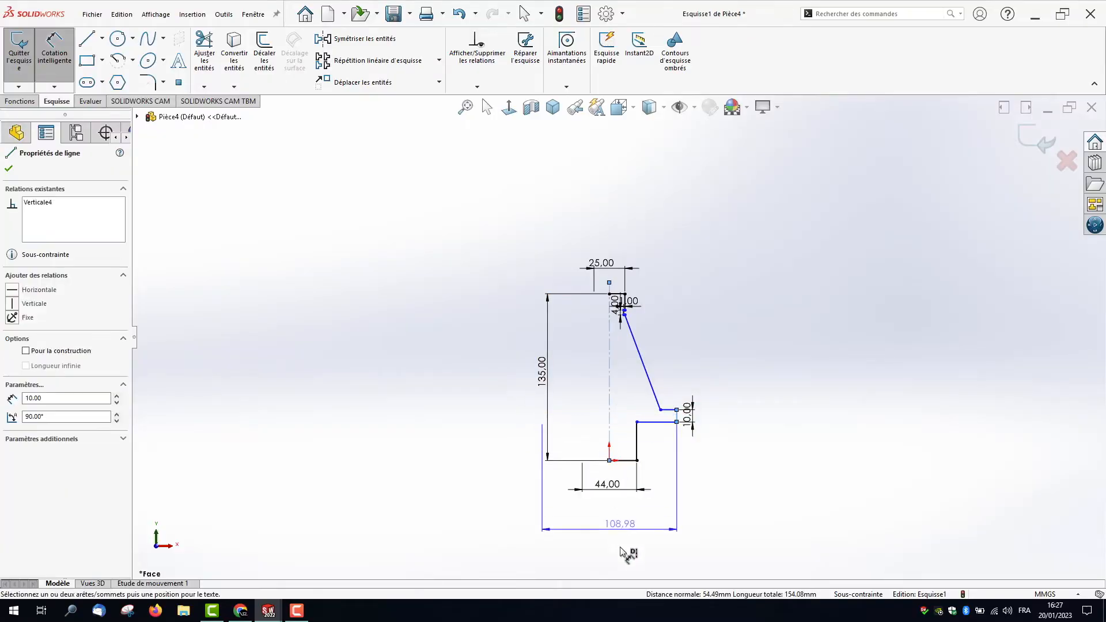
{"action": "left_click", "coordinate": [619, 525]}
{"action": "type", "text": "3"}
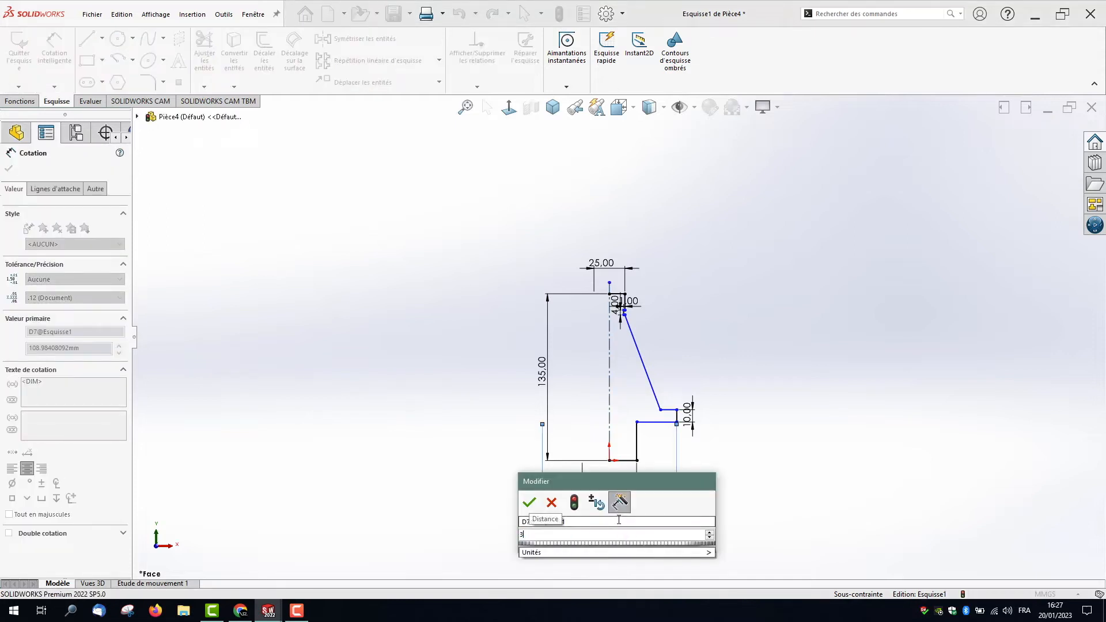
{"action": "key", "text": "BackSpace"}
{"action": "type", "text": "63"}
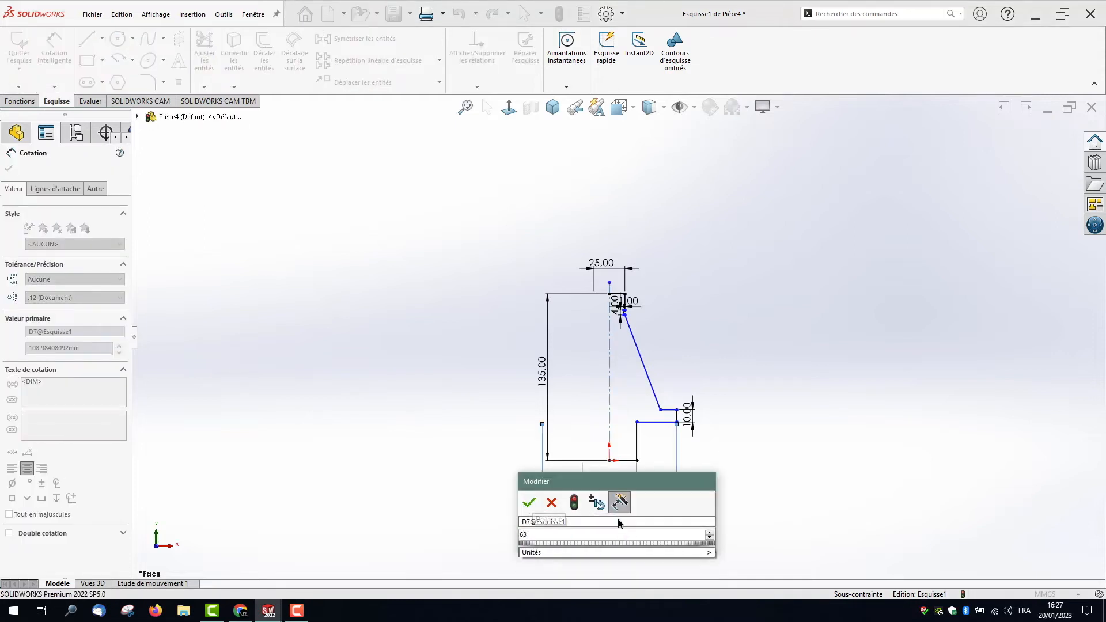
{"action": "key", "text": "Return"}
{"action": "scroll", "coordinate": [662, 397], "scroll_direction": "down", "scroll_amount": 4}
{"action": "scroll", "coordinate": [523, 451], "scroll_direction": "up", "scroll_amount": 2}
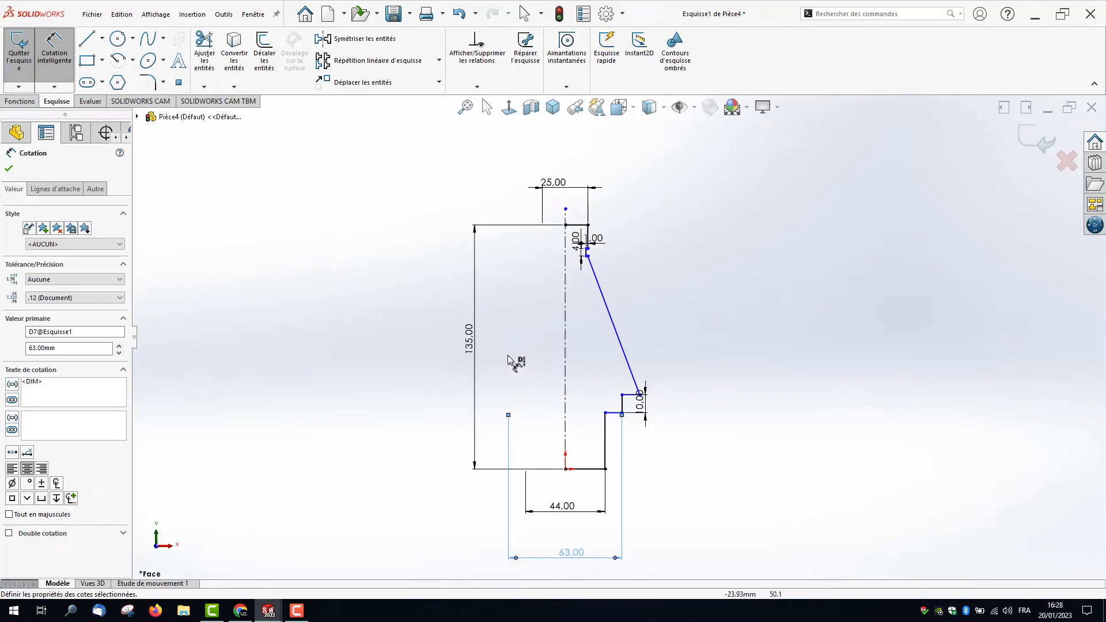
{"action": "key", "text": "Escape"}
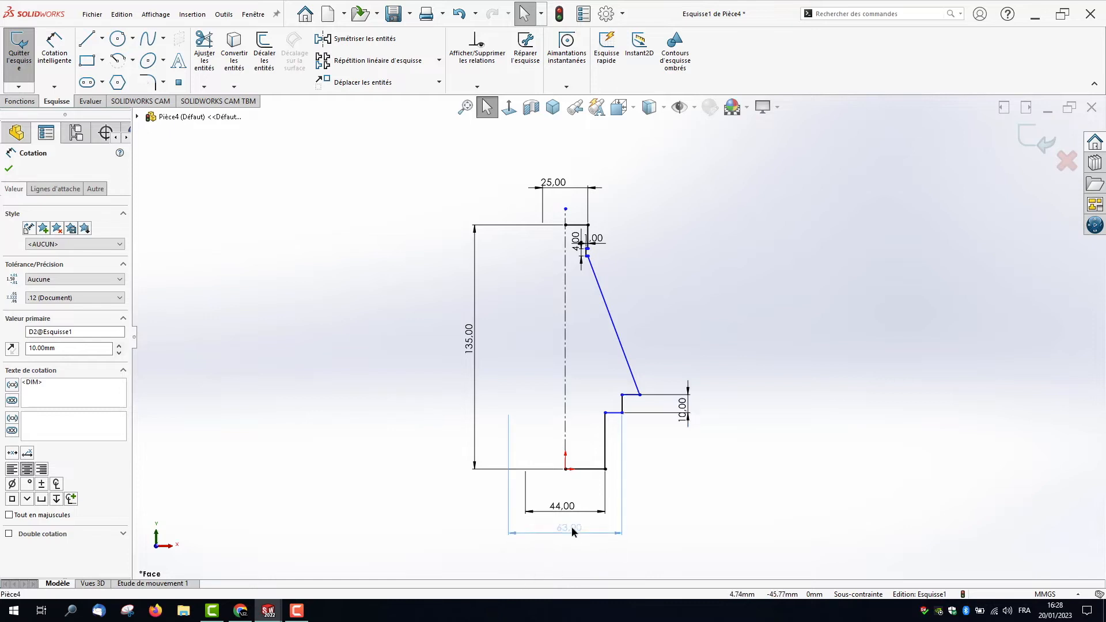
{"action": "left_click", "coordinate": [492, 364]}
Step: Move the lower endpoint of the tapered line inward so the flange's upper line runs inward from its outer edge
{"action": "scroll", "coordinate": [634, 374], "scroll_direction": "down", "scroll_amount": 2}
{"action": "scroll", "coordinate": [626, 406], "scroll_direction": "down", "scroll_amount": 1}
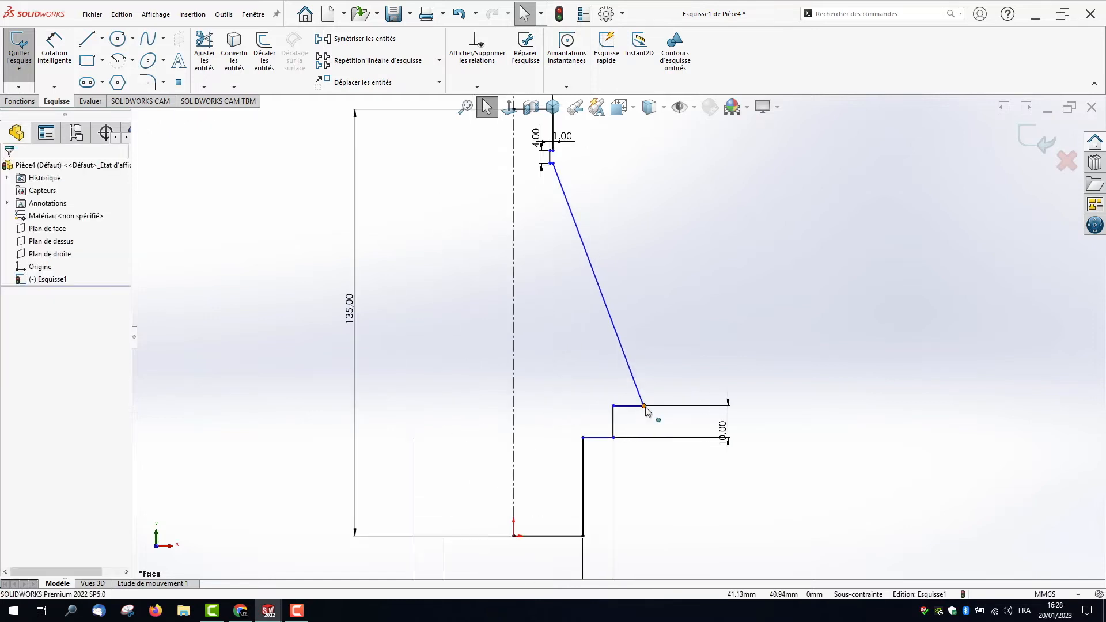
{"action": "left_click_drag", "start_coordinate": [645, 407], "coordinate": [567, 382]}
{"action": "key", "text": "Escape"}
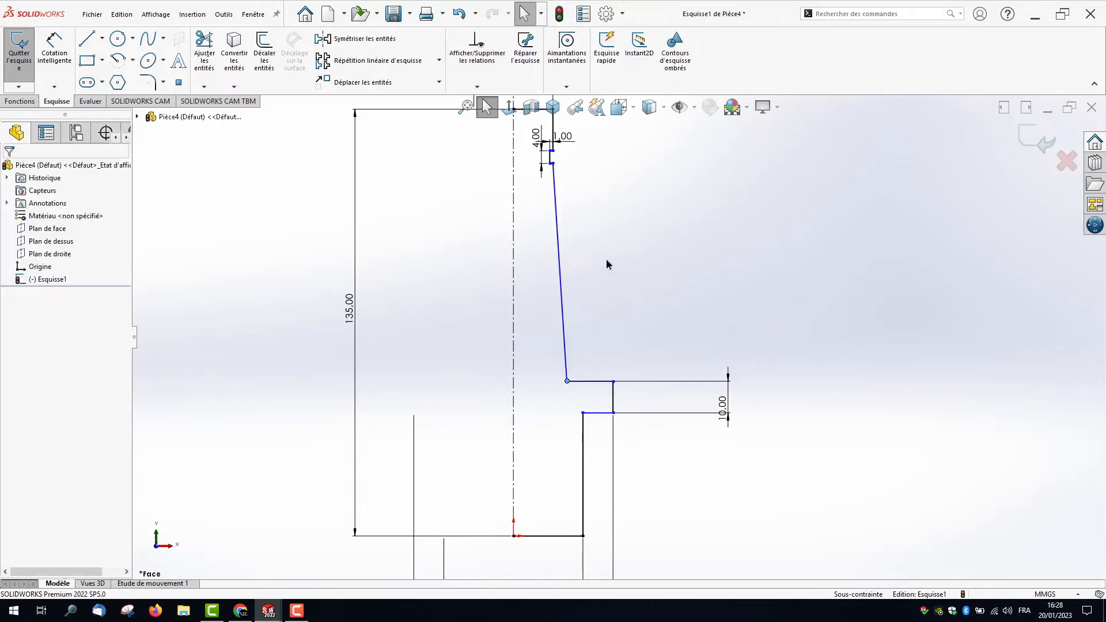
Step: Add an equal relation between the flange's upper and lower horizontal lines
{"action": "left_click", "coordinate": [477, 86]}
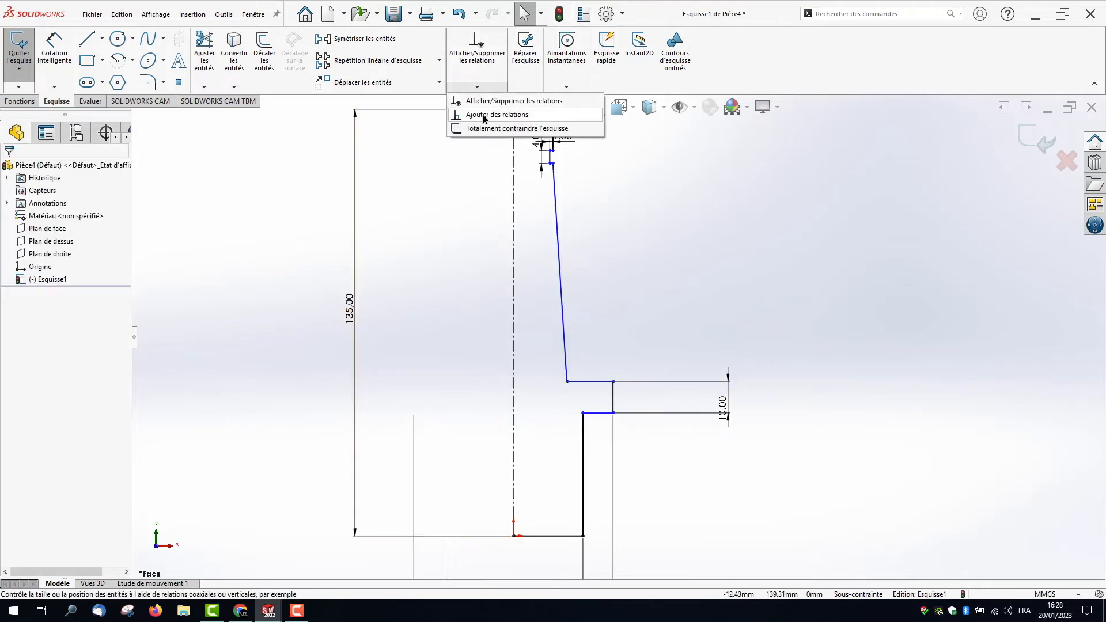
{"action": "left_click", "coordinate": [489, 113]}
{"action": "left_click", "coordinate": [581, 381]}
{"action": "left_click", "coordinate": [604, 416]}
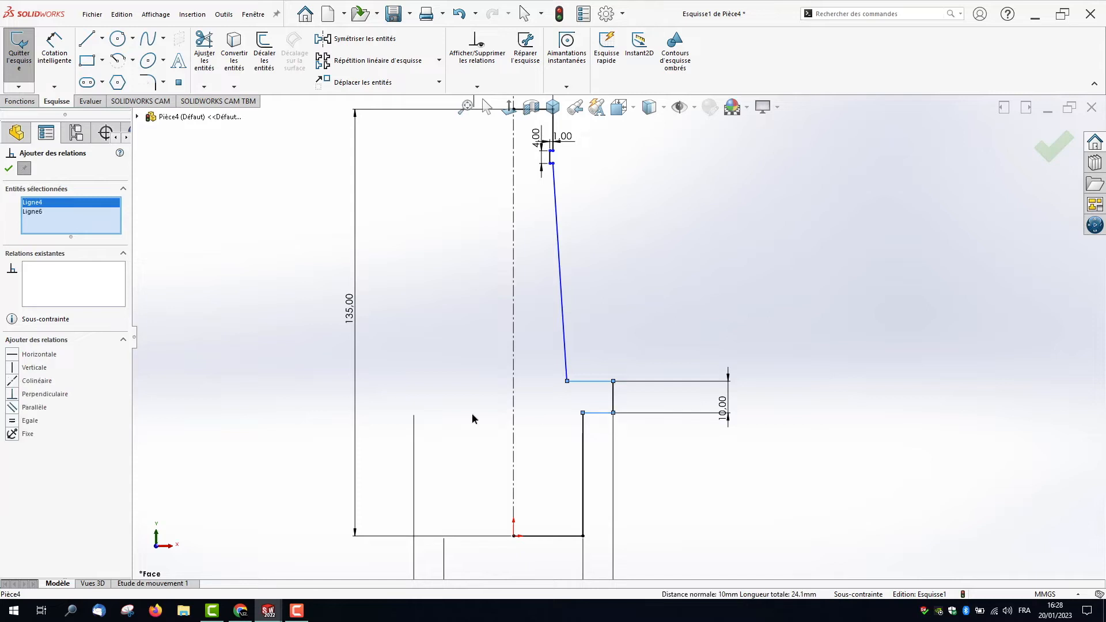
{"action": "left_click", "coordinate": [13, 421]}
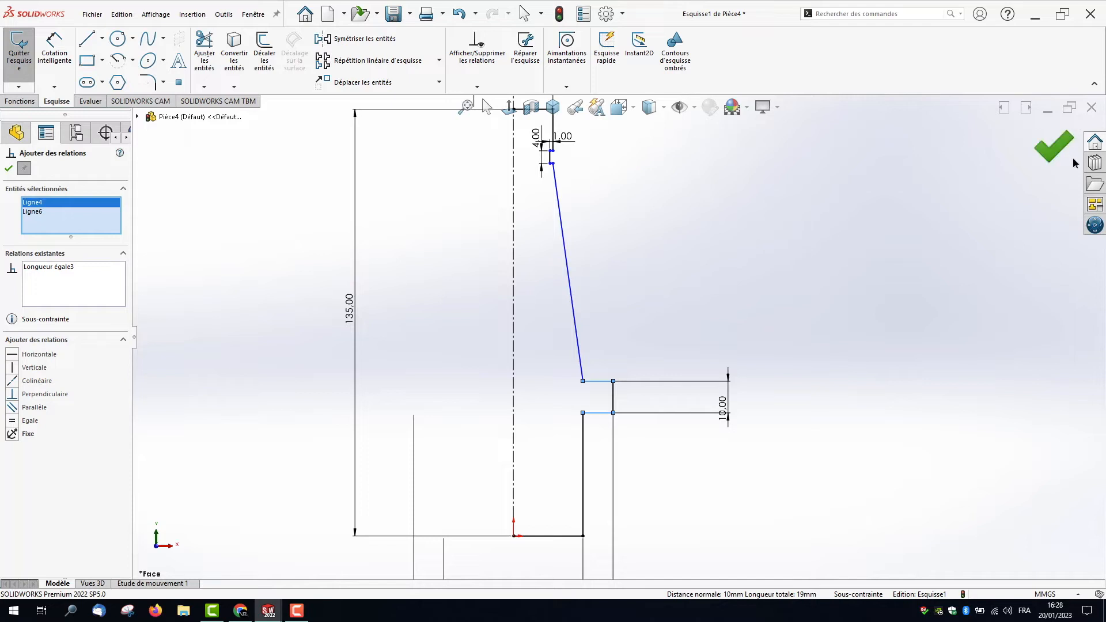
{"action": "left_click", "coordinate": [1048, 151]}
Step: Dimension the length of the neck's vertical edge above the groove and set it to 24 mm
{"action": "mouse_move", "coordinate": [551, 164]}
{"action": "left_mouse_down"}
{"action": "mouse_move", "coordinate": [562, 264]}
{"action": "mouse_move", "coordinate": [555, 165]}
{"action": "left_mouse_up"}
{"action": "scroll", "coordinate": [556, 167], "scroll_direction": "up", "scroll_amount": 1}
{"action": "scroll", "coordinate": [590, 257], "scroll_direction": "down", "scroll_amount": 3}
{"action": "scroll", "coordinate": [646, 375], "scroll_direction": "down", "scroll_amount": 2}
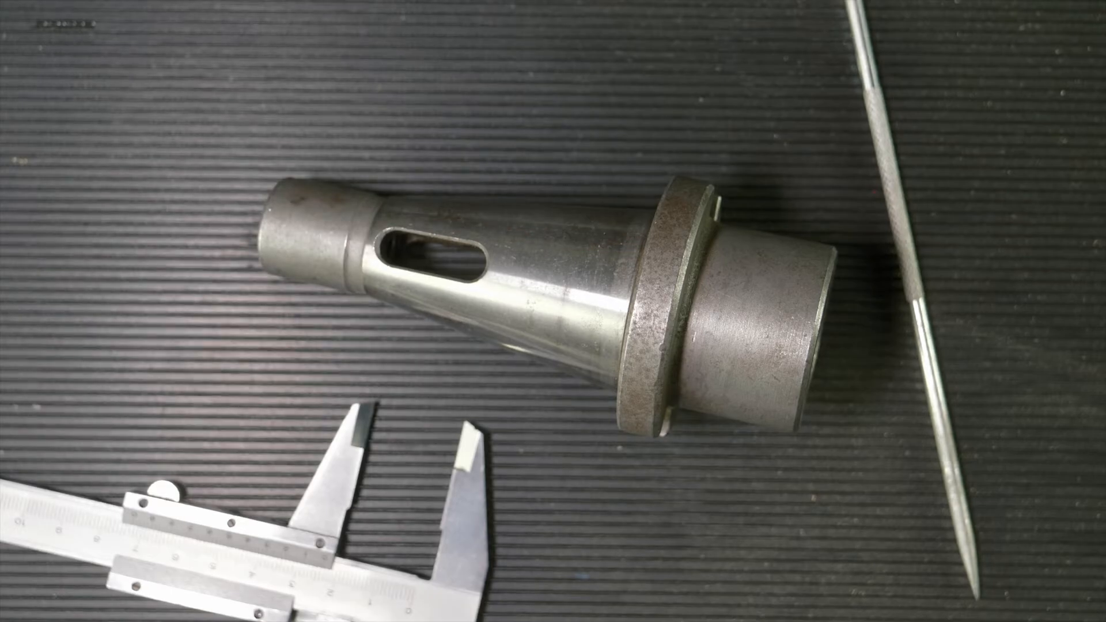
{"action": "key", "text": "d"}
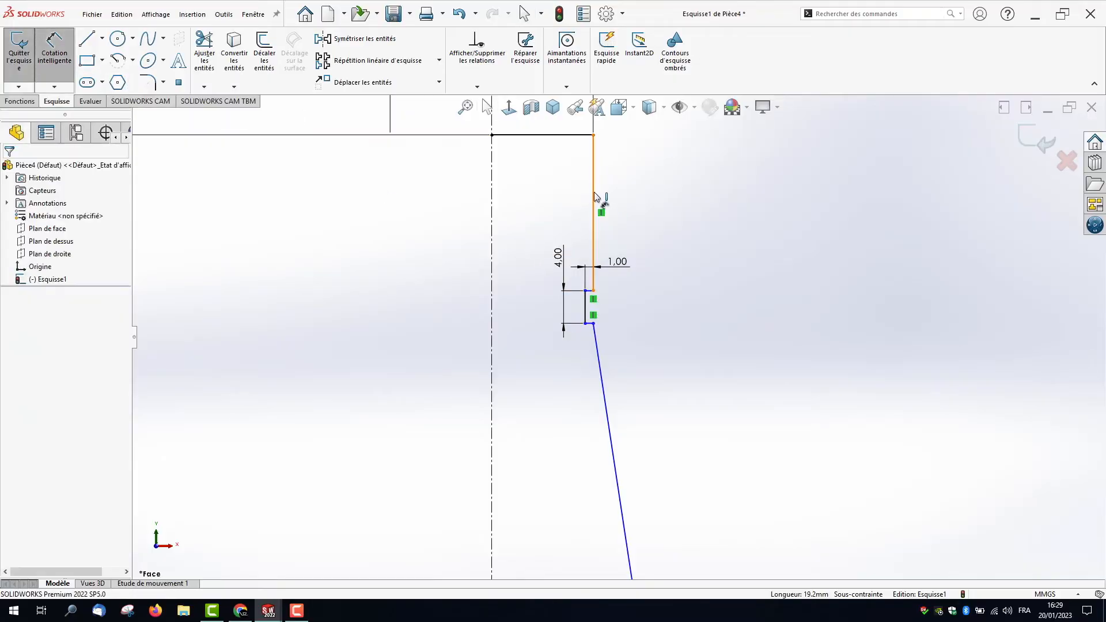
{"action": "left_click", "coordinate": [594, 196]}
{"action": "left_click", "coordinate": [652, 216]}
{"action": "type", "text": "2"}
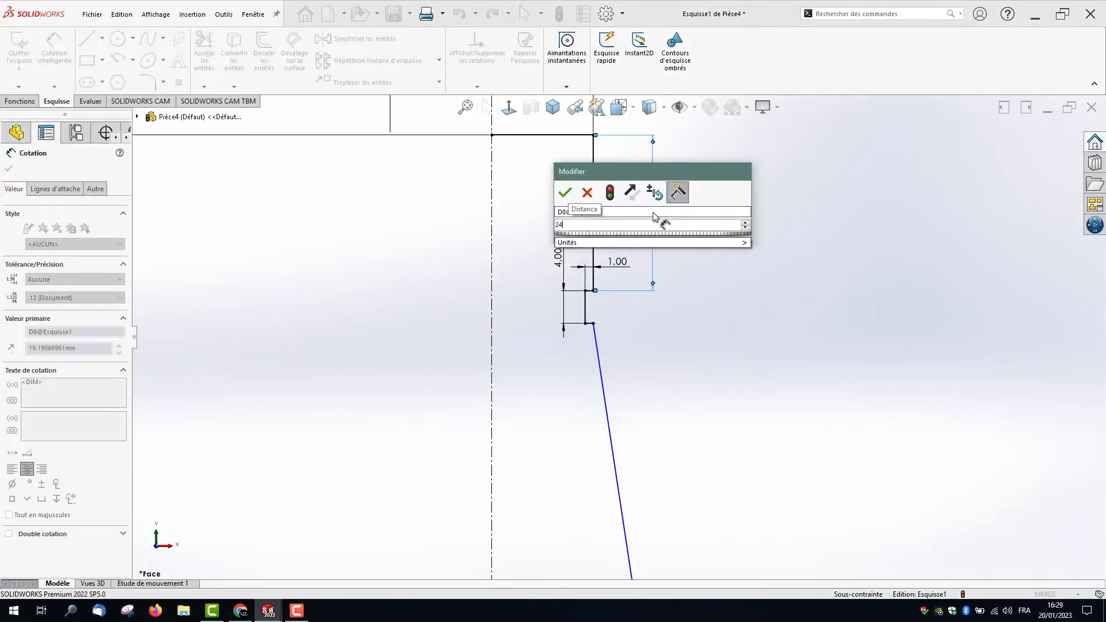
{"action": "type", "text": "4"}
{"action": "key", "text": "Return"}
{"action": "key", "text": "f"}
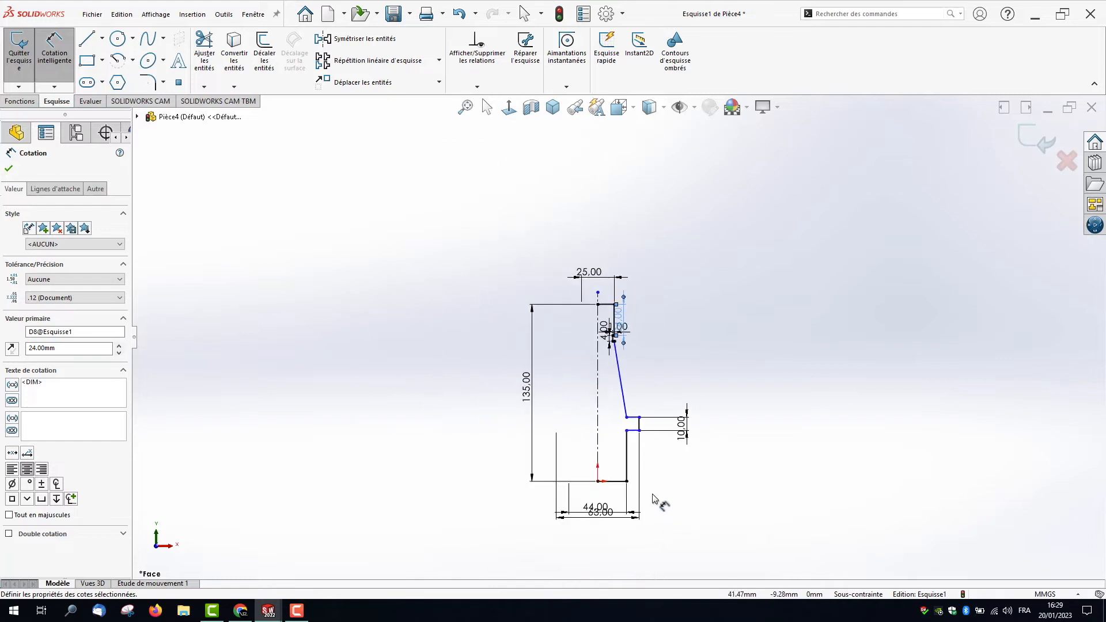
Step: Pull the flange down toward the base and dimension the height of the base section's outer vertical edge as 30 mm
{"action": "left_click", "coordinate": [487, 107]}
{"action": "scroll", "coordinate": [656, 458], "scroll_direction": "down", "scroll_amount": 3}
{"action": "left_click_drag", "start_coordinate": [617, 409], "coordinate": [623, 443]}
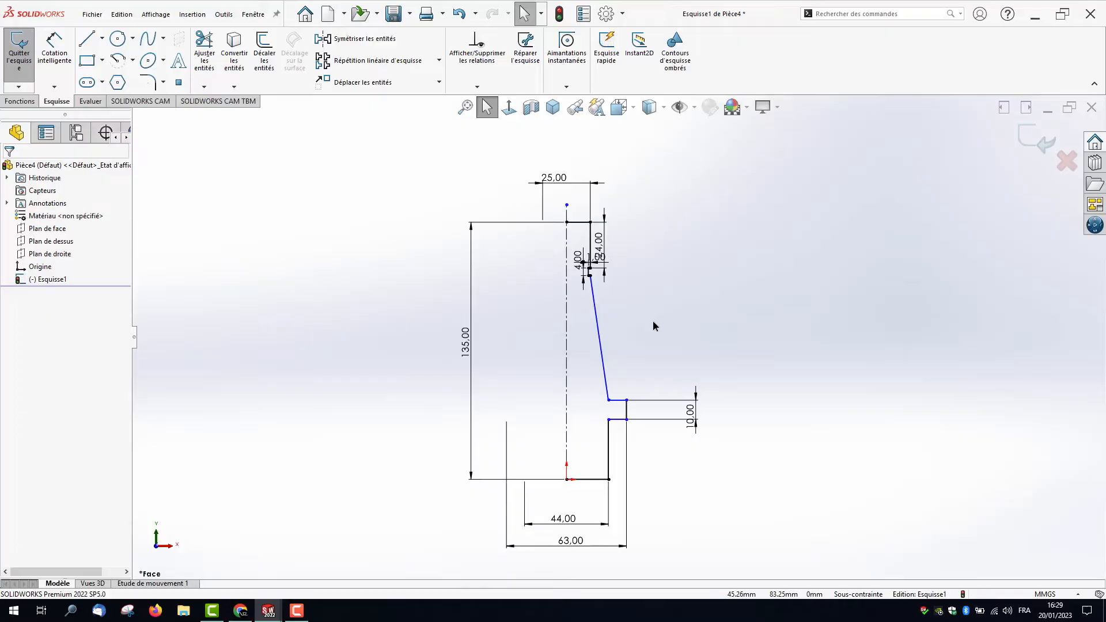
{"action": "left_click", "coordinate": [54, 51]}
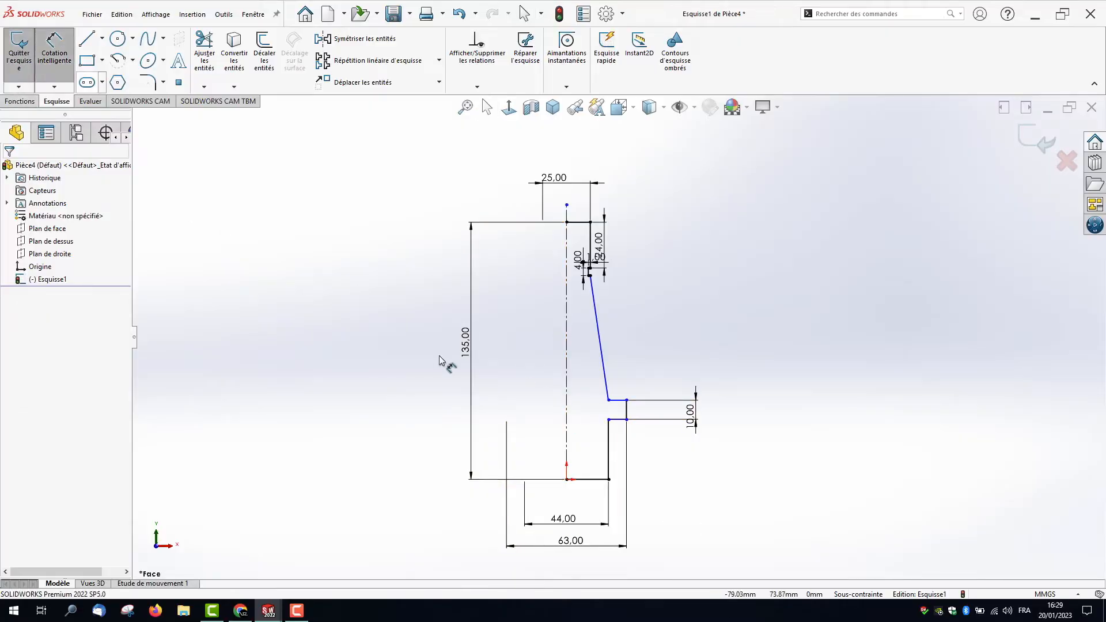
{"action": "left_click", "coordinate": [608, 452]}
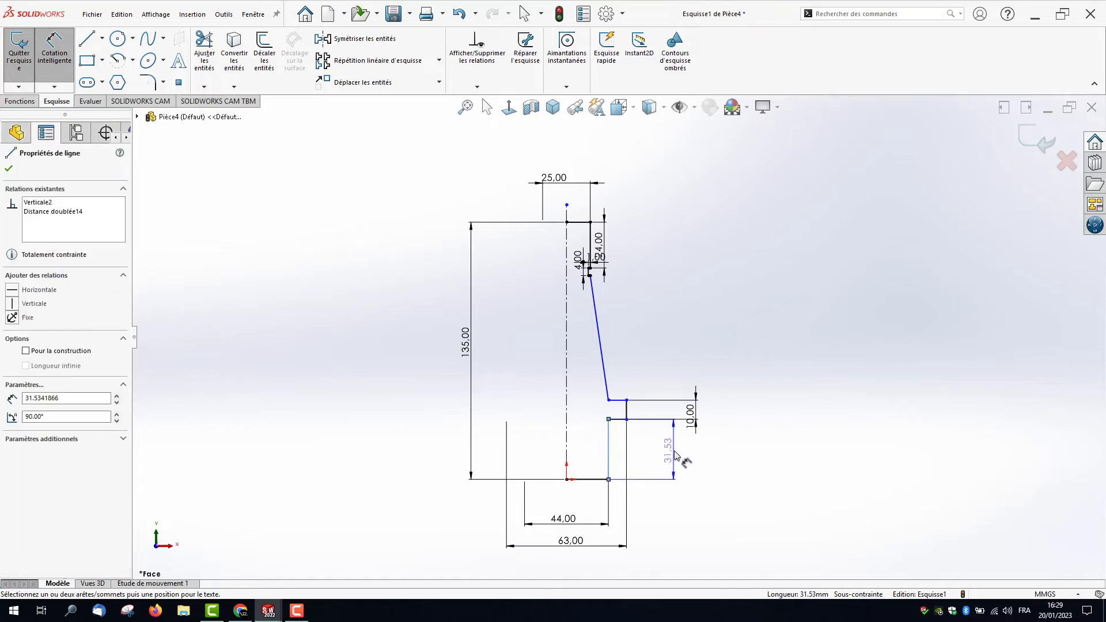
{"action": "left_click", "coordinate": [617, 452]}
{"action": "key", "text": "Return"}
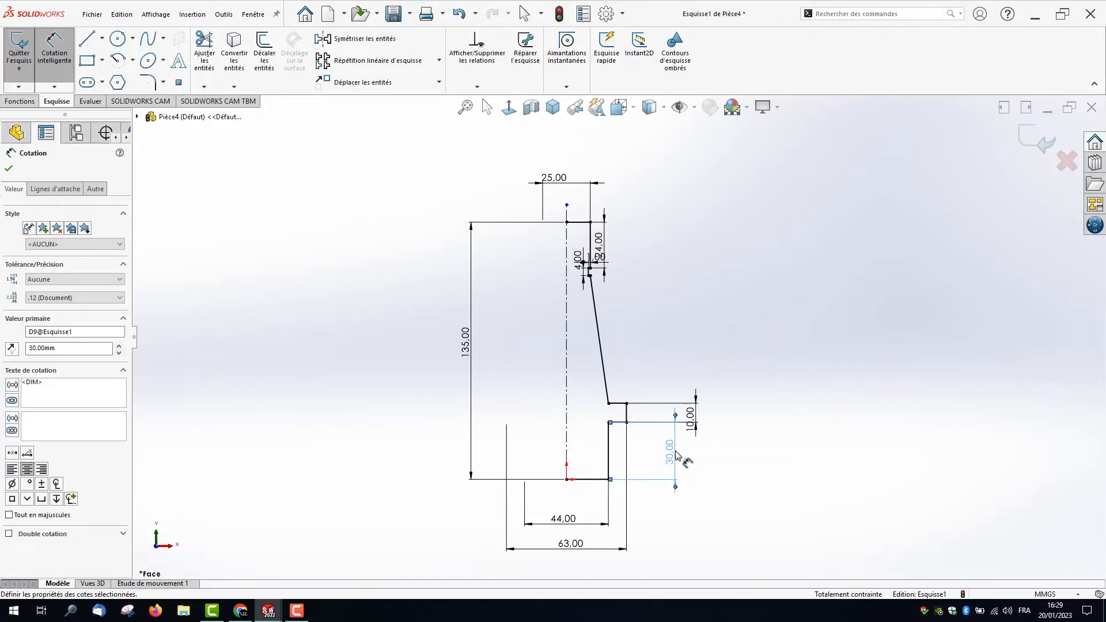
Step: Move the groove's 4 mm height dimension outside the profile and its 1 mm depth dimension text to the centerline side
{"action": "left_click", "coordinate": [717, 343]}
{"action": "scroll", "coordinate": [657, 413], "scroll_direction": "up", "scroll_amount": 2}
{"action": "scroll", "coordinate": [631, 395], "scroll_direction": "down", "scroll_amount": 3}
{"action": "scroll", "coordinate": [523, 207], "scroll_direction": "down", "scroll_amount": 4}
{"action": "scroll", "coordinate": [630, 216], "scroll_direction": "down", "scroll_amount": 1}
{"action": "scroll", "coordinate": [662, 295], "scroll_direction": "down", "scroll_amount": 1}
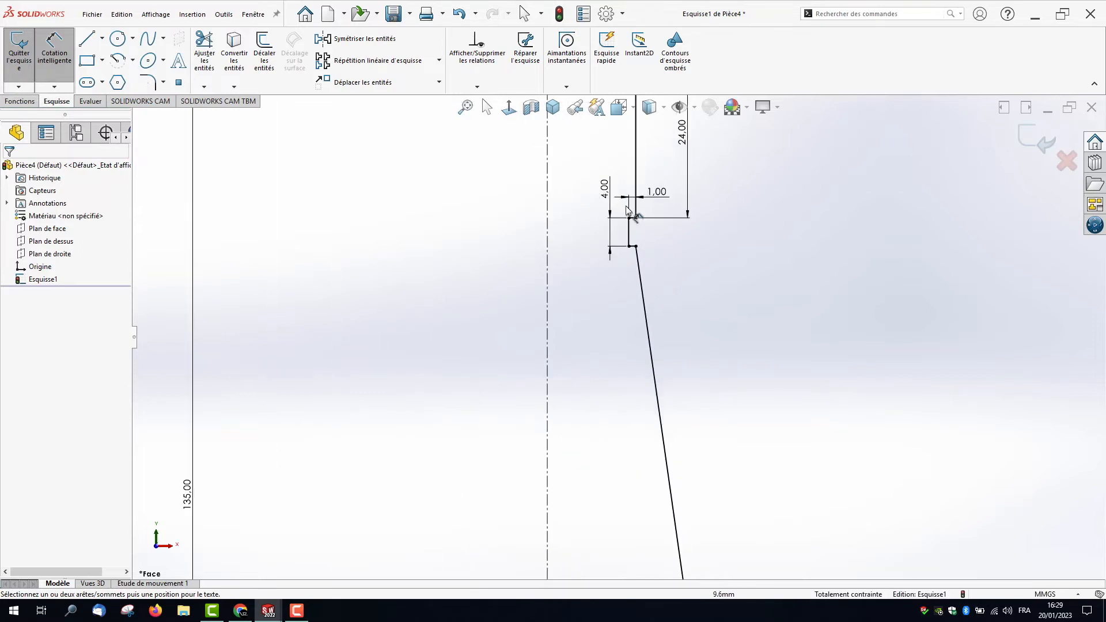
{"action": "left_click_drag", "start_coordinate": [604, 192], "coordinate": [743, 253]}
{"action": "left_click", "coordinate": [731, 236]}
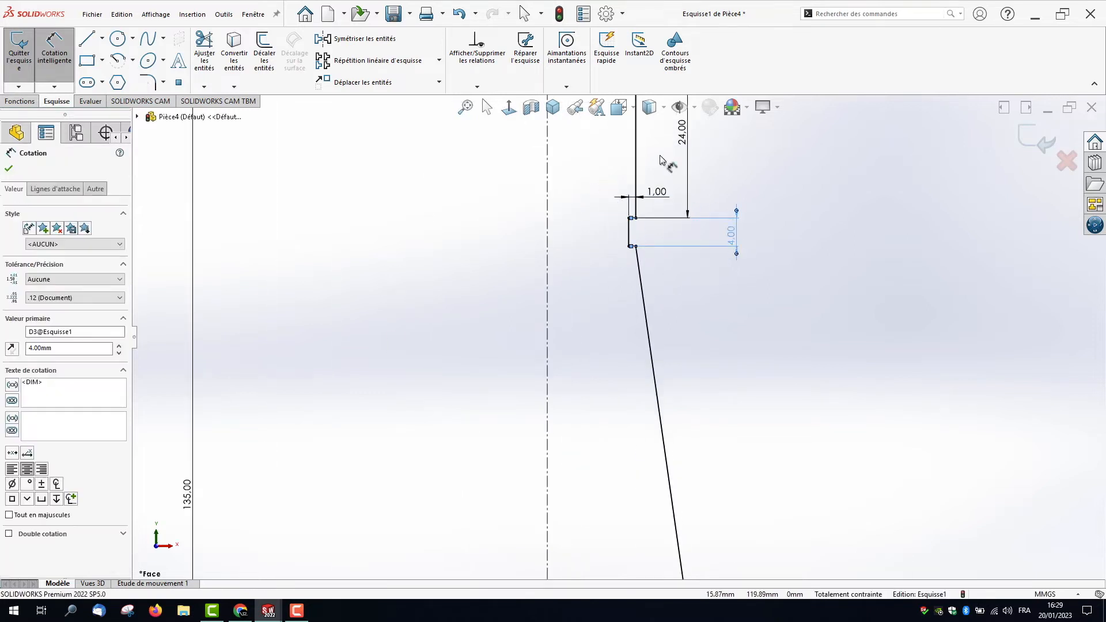
{"action": "scroll", "coordinate": [603, 305], "scroll_direction": "up", "scroll_amount": 4}
{"action": "left_click", "coordinate": [602, 253]}
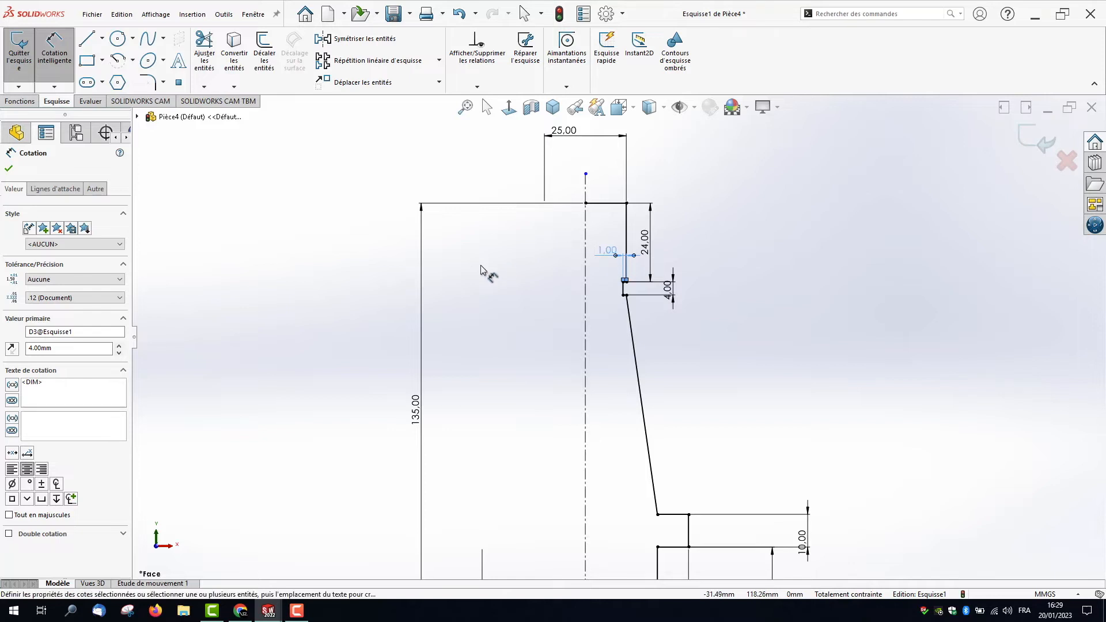
Step: Move the 25 mm diameter dimension closer to the neck and the 135 mm overall height dimension to the profile's outer side
{"action": "left_click_drag", "start_coordinate": [578, 143], "coordinate": [585, 161]}
{"action": "left_click_drag", "start_coordinate": [416, 415], "coordinate": [536, 428]}
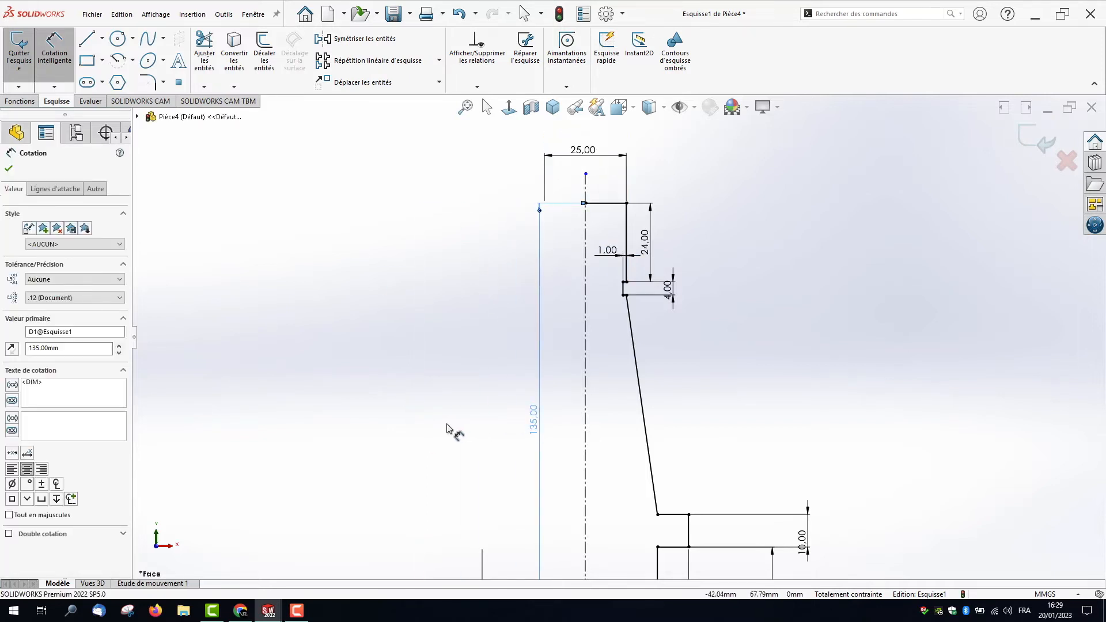
{"action": "scroll", "coordinate": [615, 335], "scroll_direction": "up", "scroll_amount": 4}
{"action": "left_click_drag", "start_coordinate": [573, 386], "coordinate": [764, 384]}
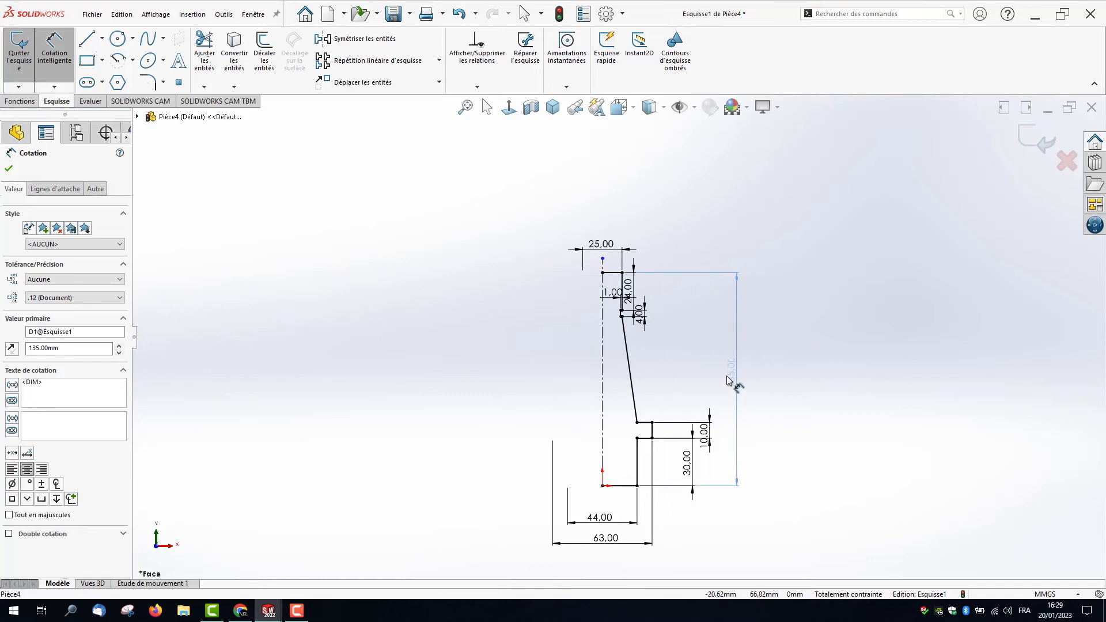
{"action": "left_click", "coordinate": [518, 375]}
{"action": "scroll", "coordinate": [633, 412], "scroll_direction": "down", "scroll_amount": 3}
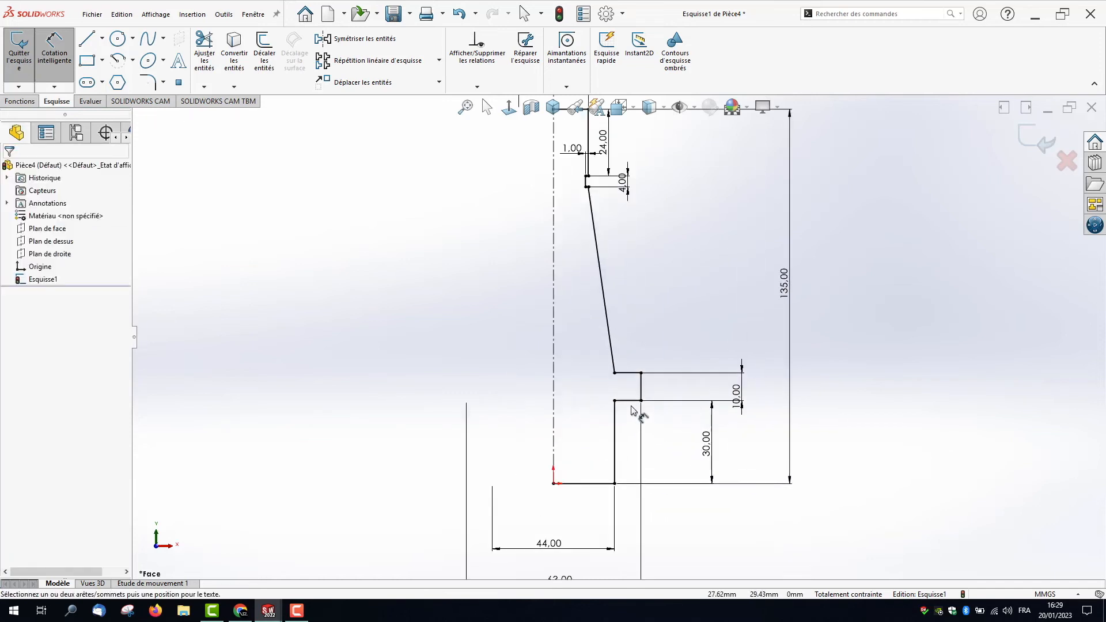
{"action": "scroll", "coordinate": [594, 367], "scroll_direction": "up", "scroll_amount": 2}
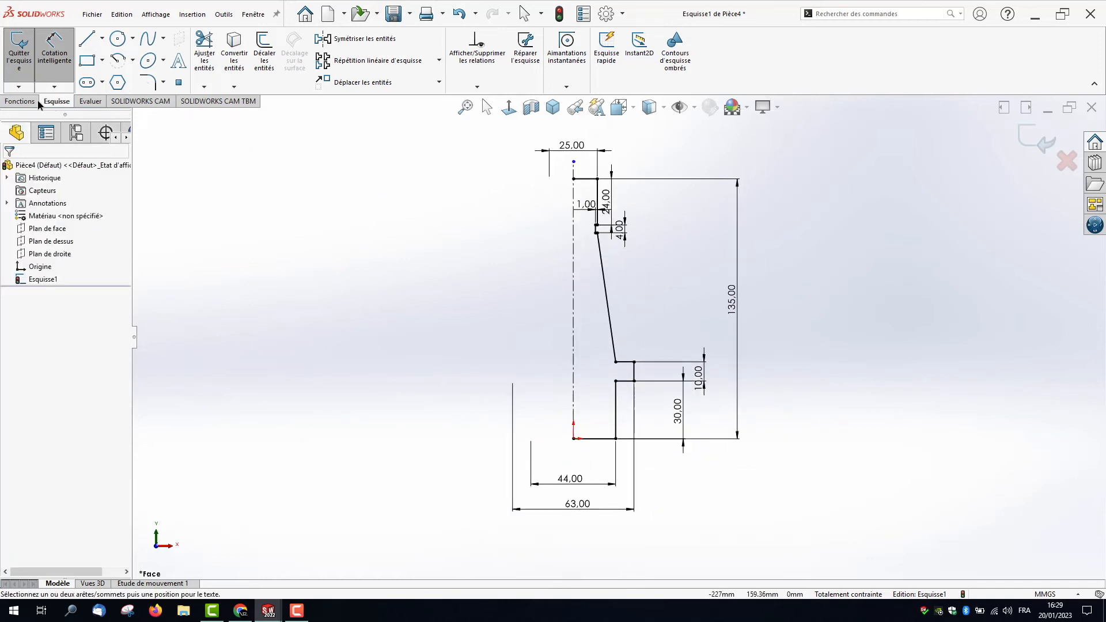
Step: Revolve the half profile 360° about its centerline into a solid, letting the sketch be closed automatically
{"action": "left_click", "coordinate": [20, 101]}
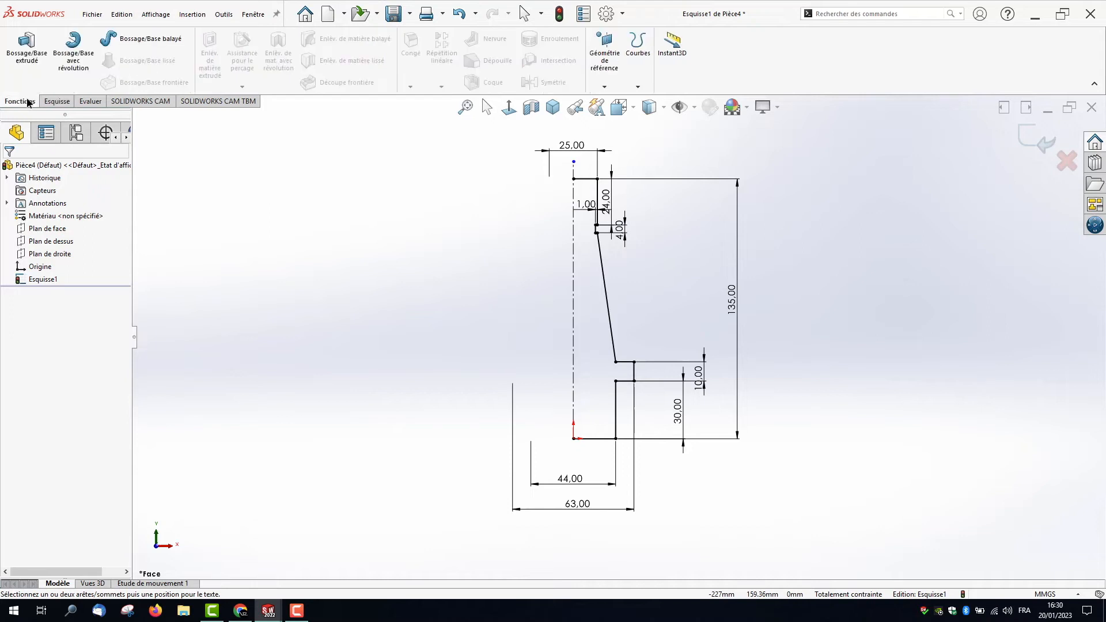
{"action": "left_click", "coordinate": [75, 55]}
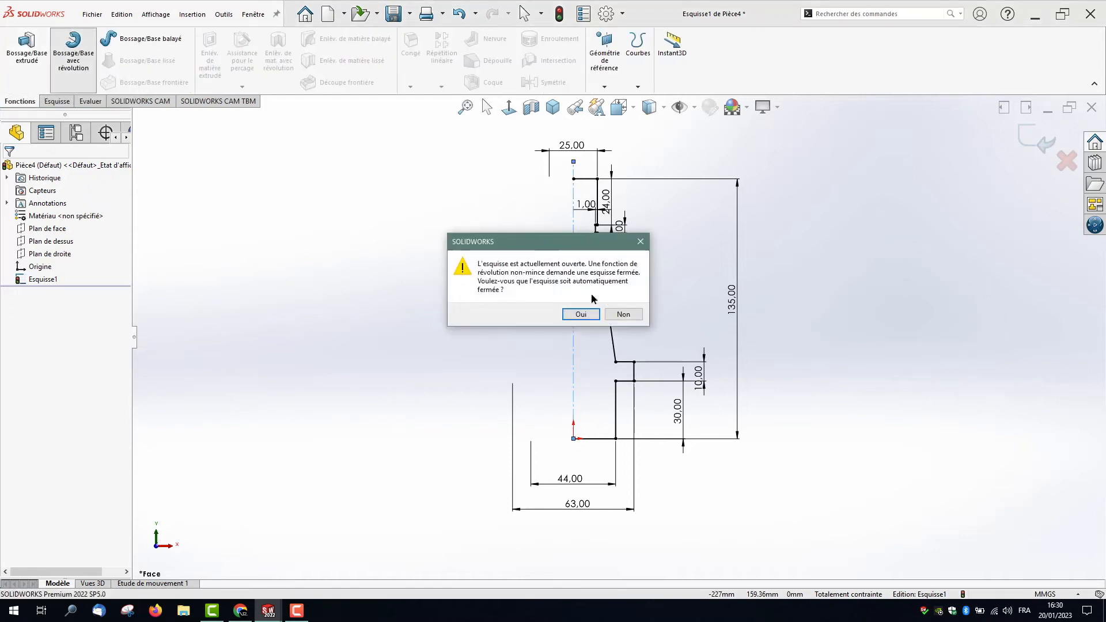
{"action": "left_click_drag", "start_coordinate": [574, 242], "coordinate": [415, 171]}
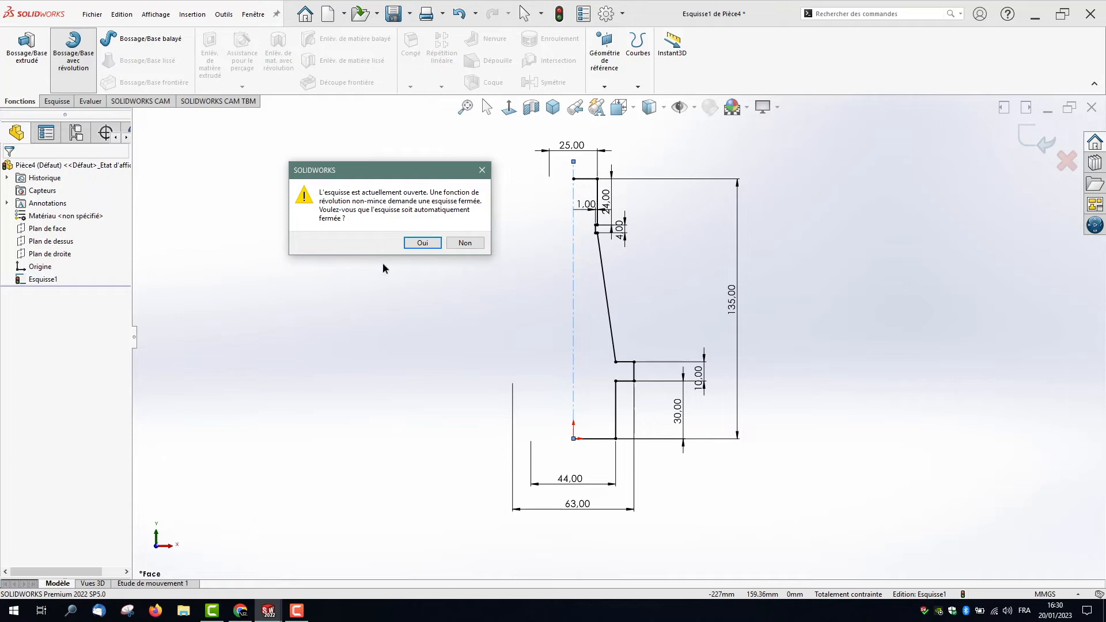
{"action": "left_click", "coordinate": [421, 244]}
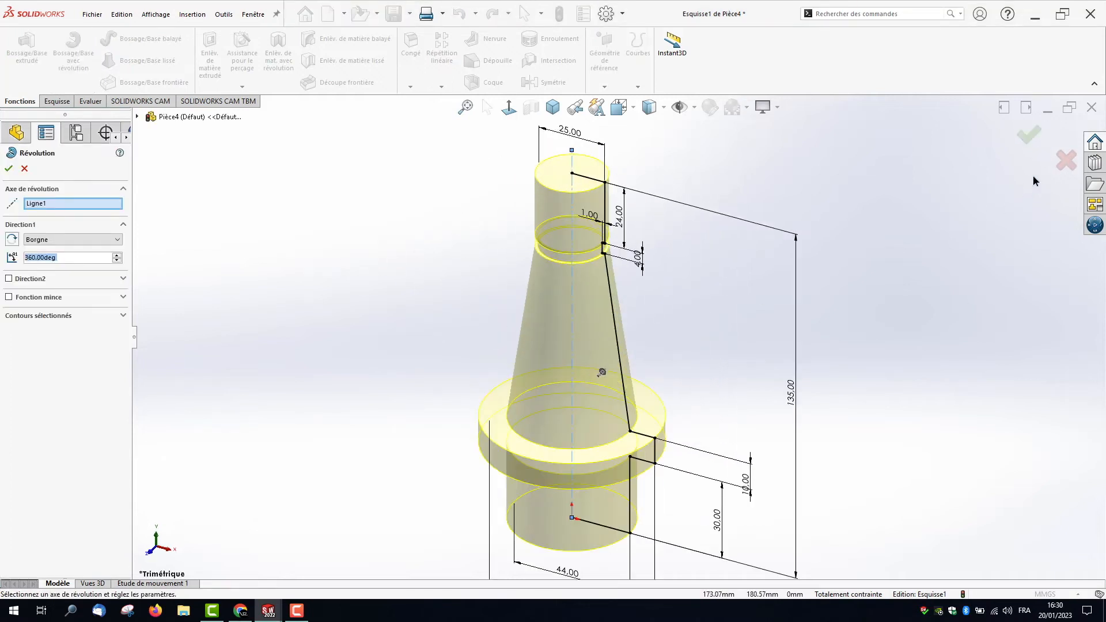
{"action": "left_click", "coordinate": [1030, 137]}
{"action": "middle_click_drag", "start_coordinate": [416, 341], "coordinate": [425, 410]}
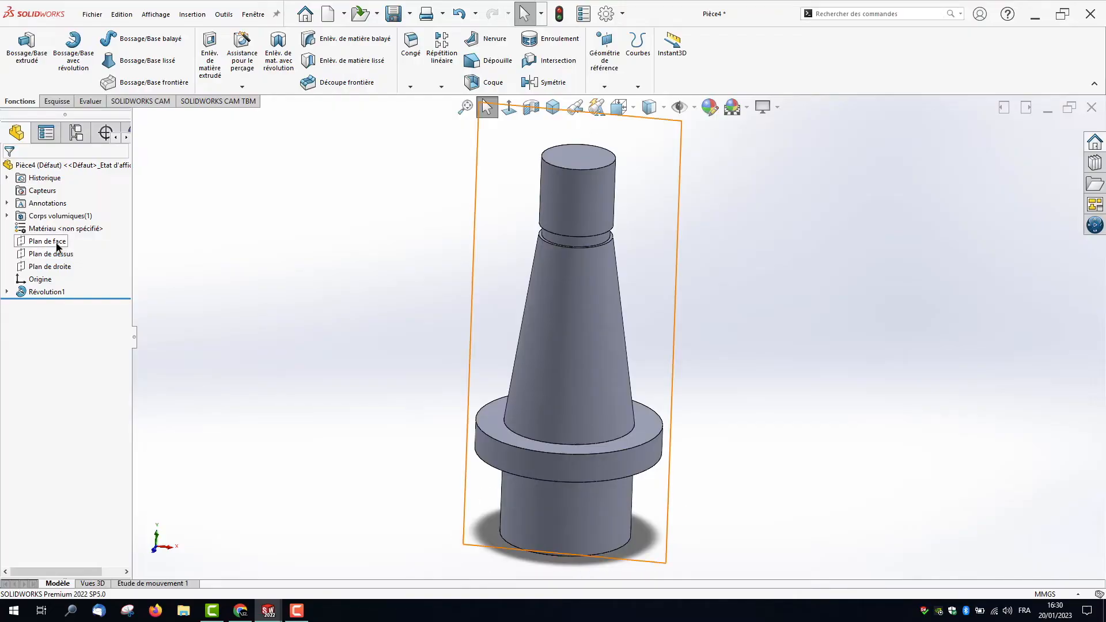
Step: Sketch a vertical straight slot about 9.8 mm wide over the taper on the front plane and shorten it to about 22 mm between centers
{"action": "left_click", "coordinate": [57, 242]}
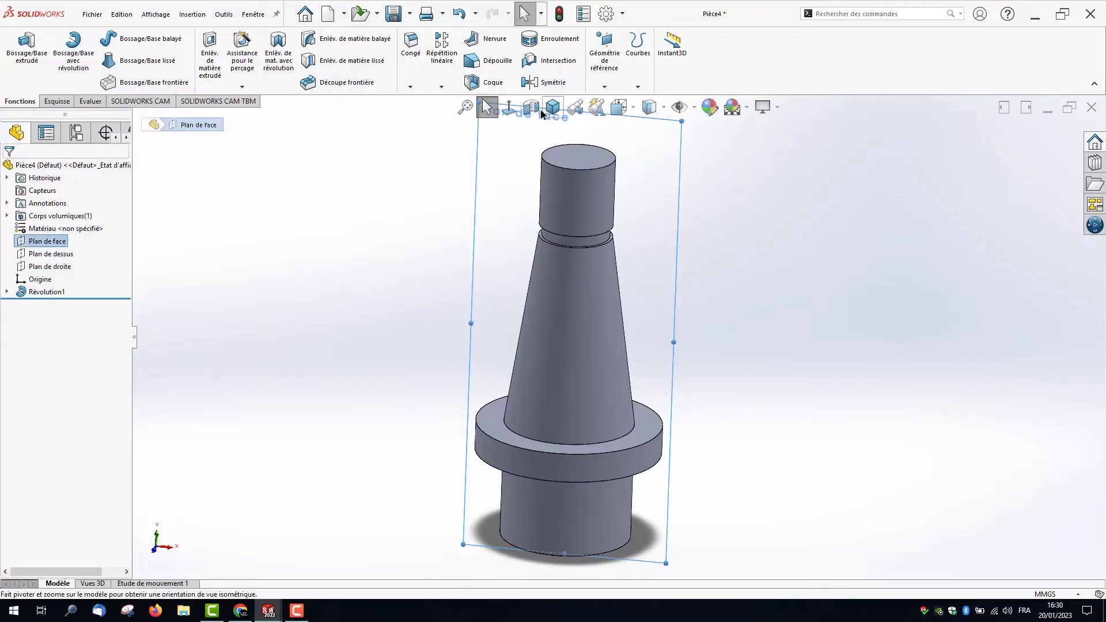
{"action": "left_click", "coordinate": [56, 102]}
{"action": "left_click", "coordinate": [87, 82]}
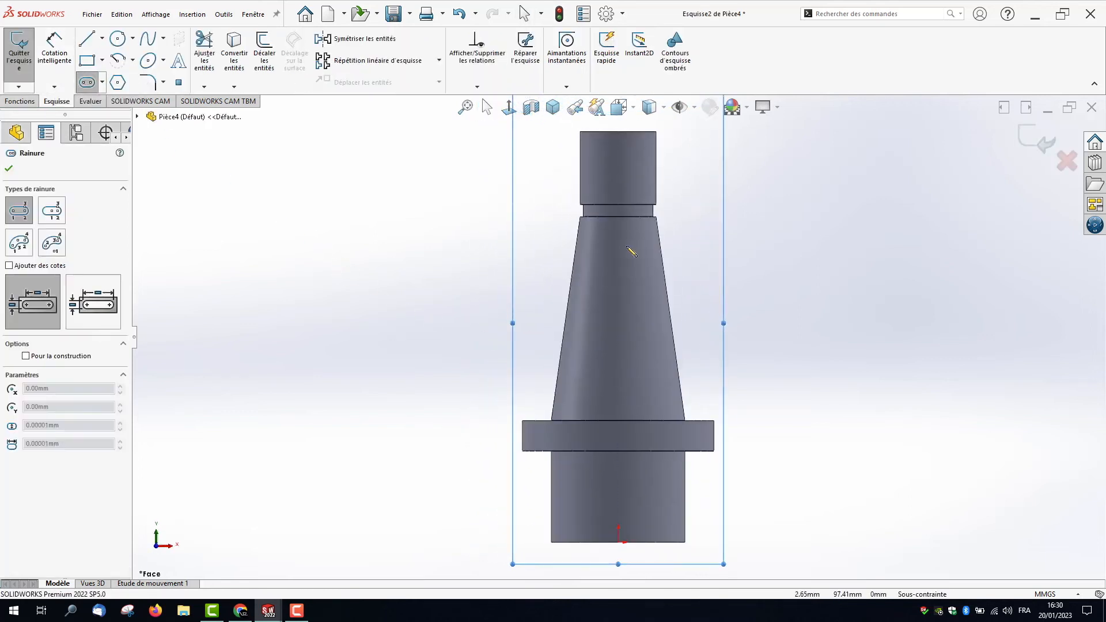
{"action": "left_click", "coordinate": [621, 249]}
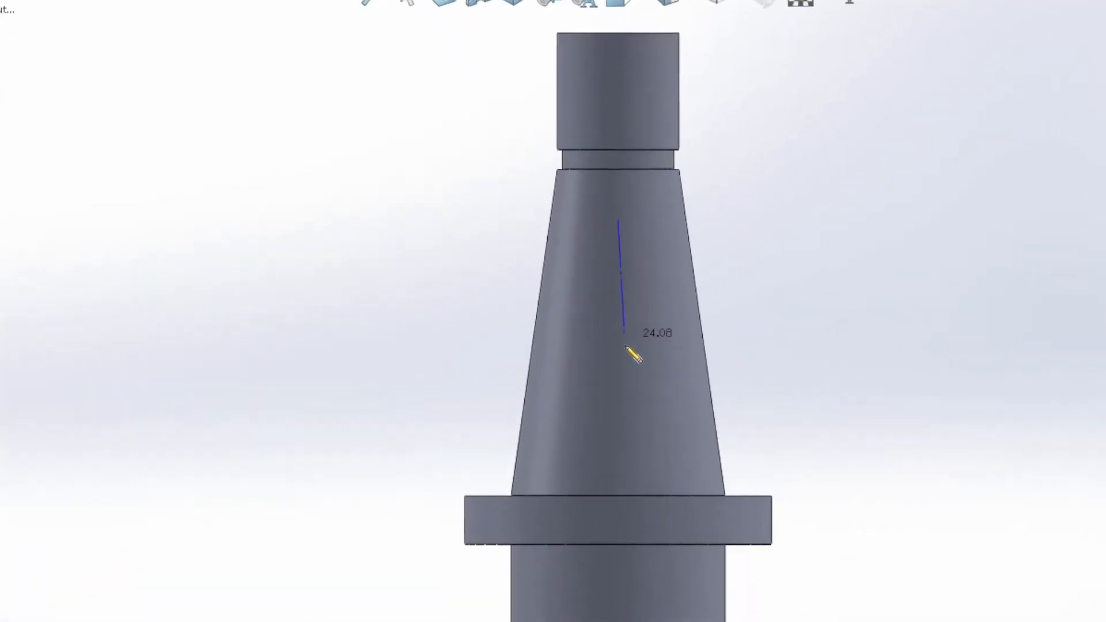
{"action": "left_click", "coordinate": [623, 436]}
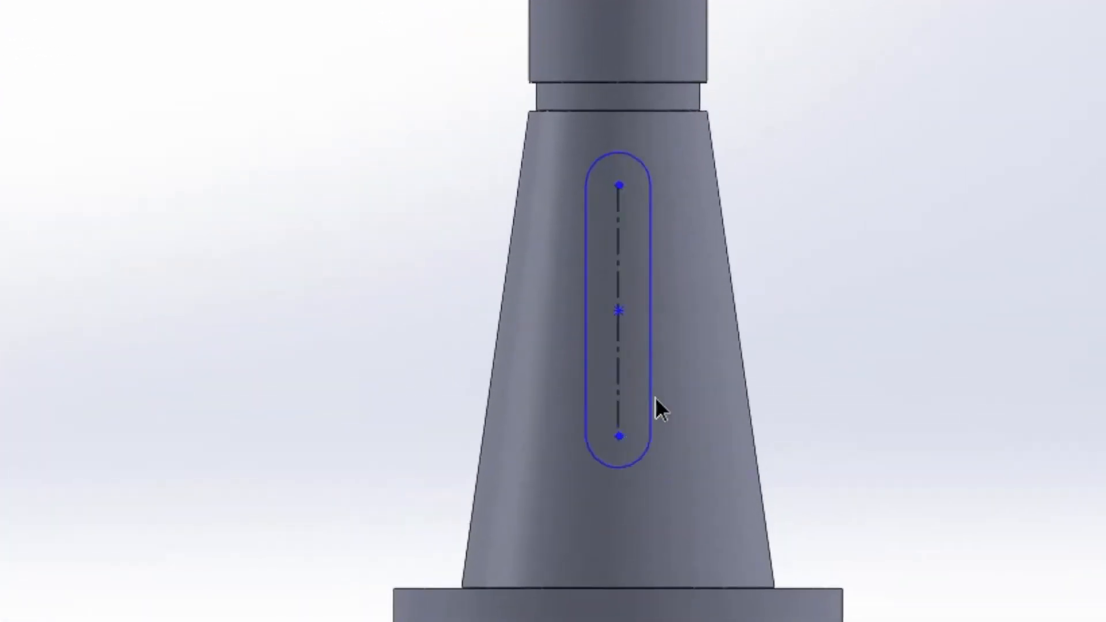
{"action": "left_click", "coordinate": [654, 393]}
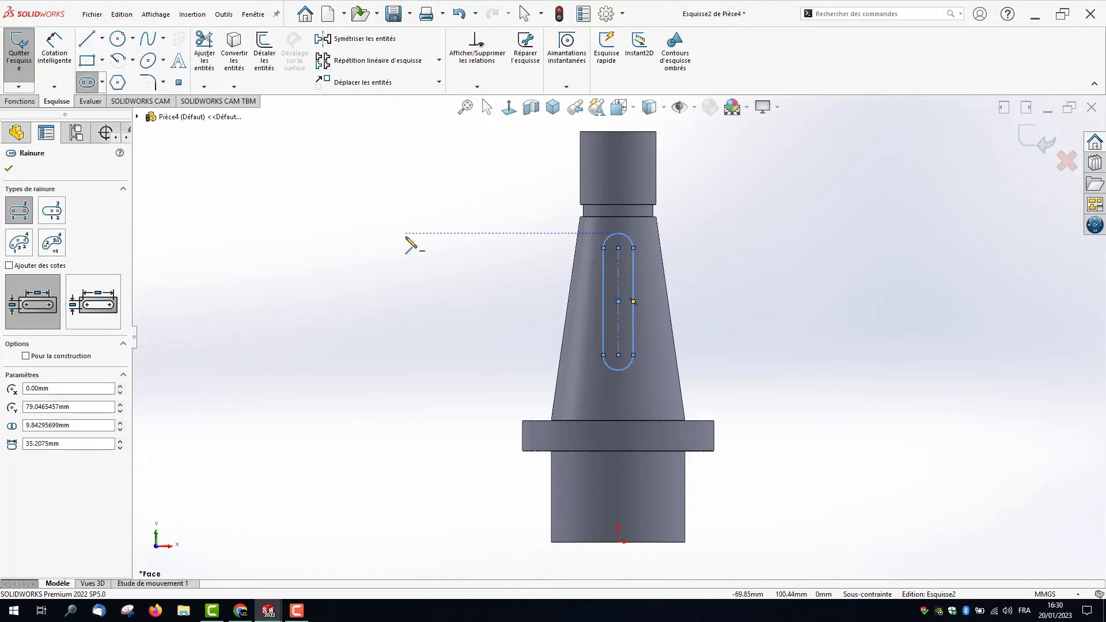
{"action": "key", "text": "Escape"}
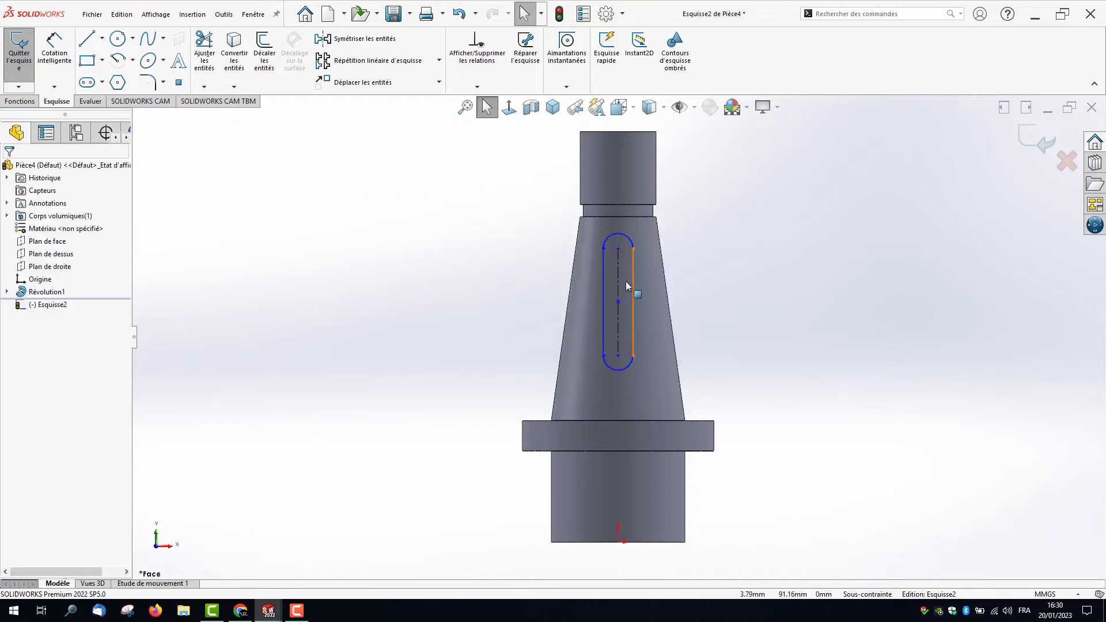
{"action": "left_click_drag", "start_coordinate": [620, 361], "coordinate": [635, 310]}
{"action": "left_click_drag", "start_coordinate": [619, 238], "coordinate": [619, 234]}
Step: Start an extruded cut from the slot sketch
{"action": "middle_click_drag", "start_coordinate": [471, 260], "coordinate": [301, 227]}
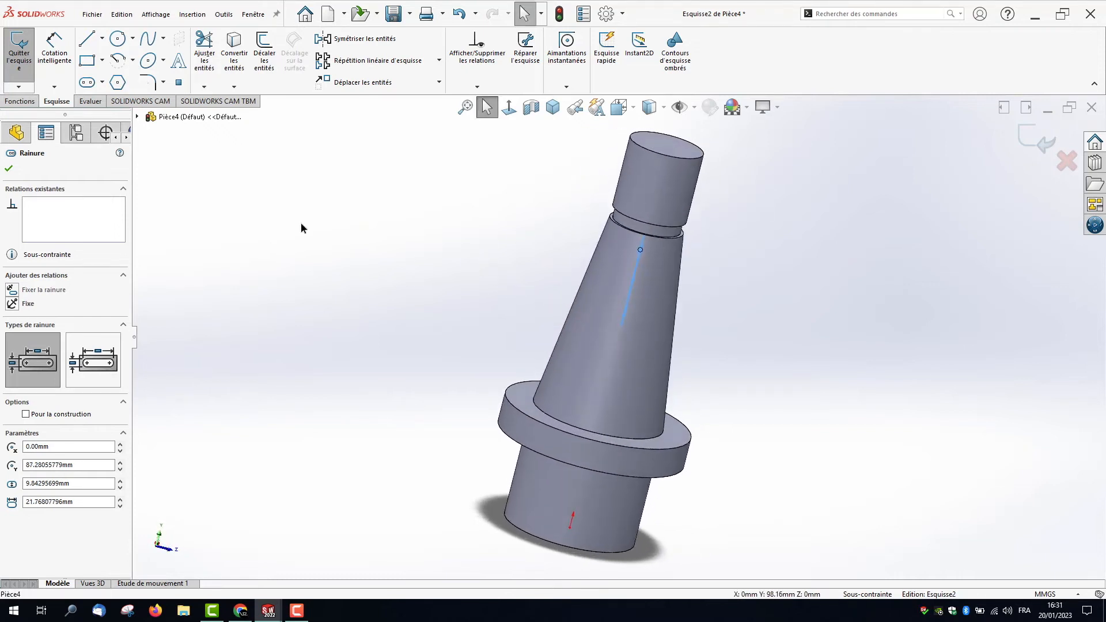
{"action": "left_click", "coordinate": [23, 102]}
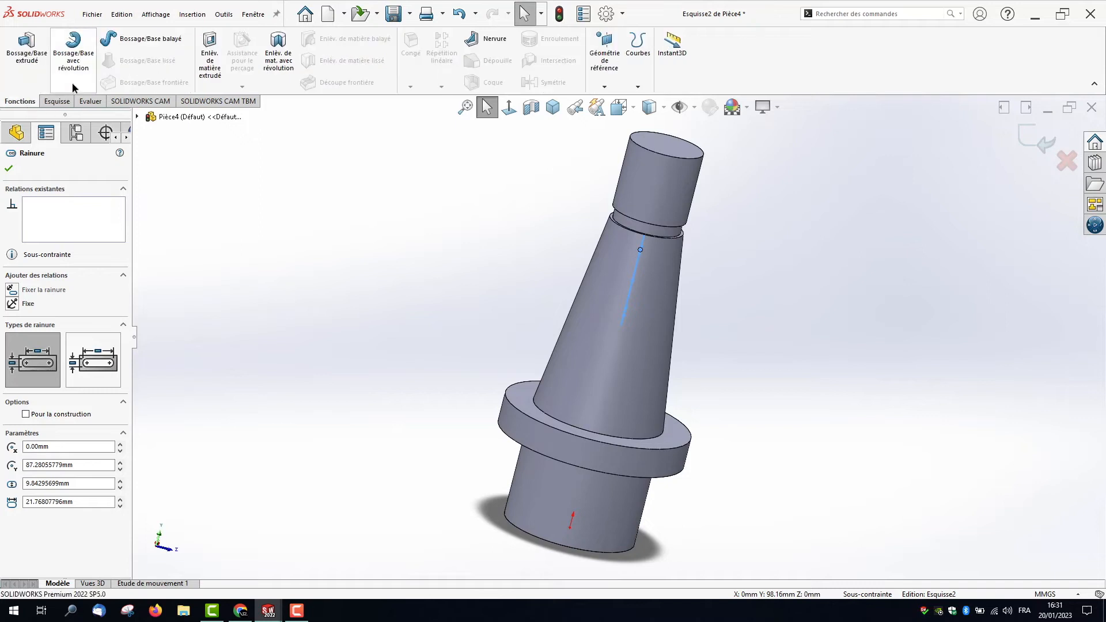
{"action": "left_click", "coordinate": [211, 57]}
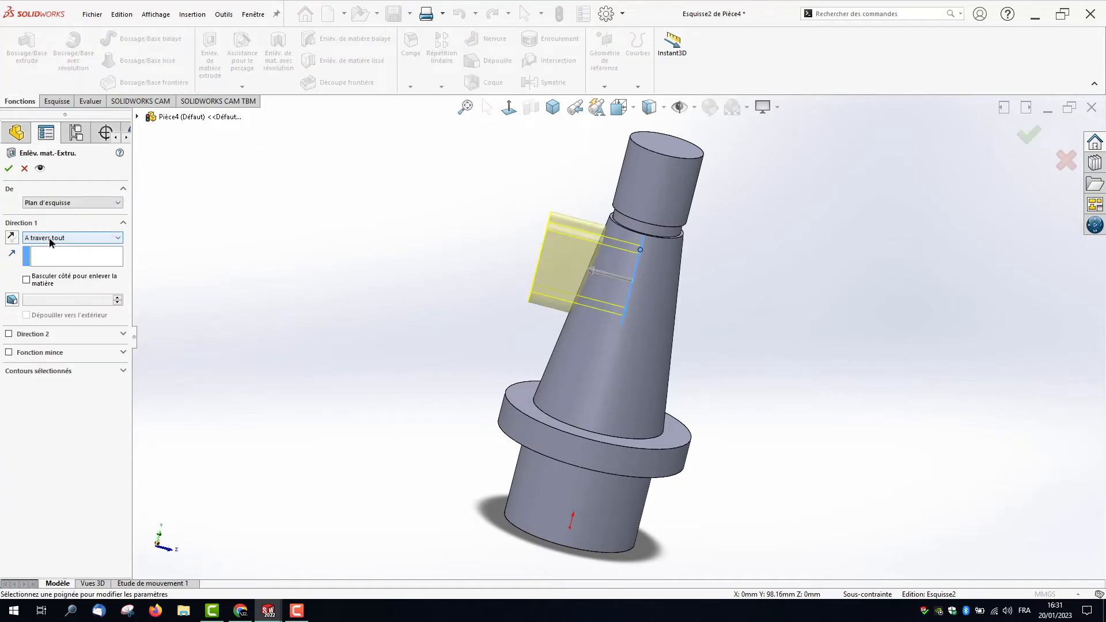
Step: Try a mid-plane end condition with a 60 mm depth for the slot cut
{"action": "left_click", "coordinate": [115, 314]}
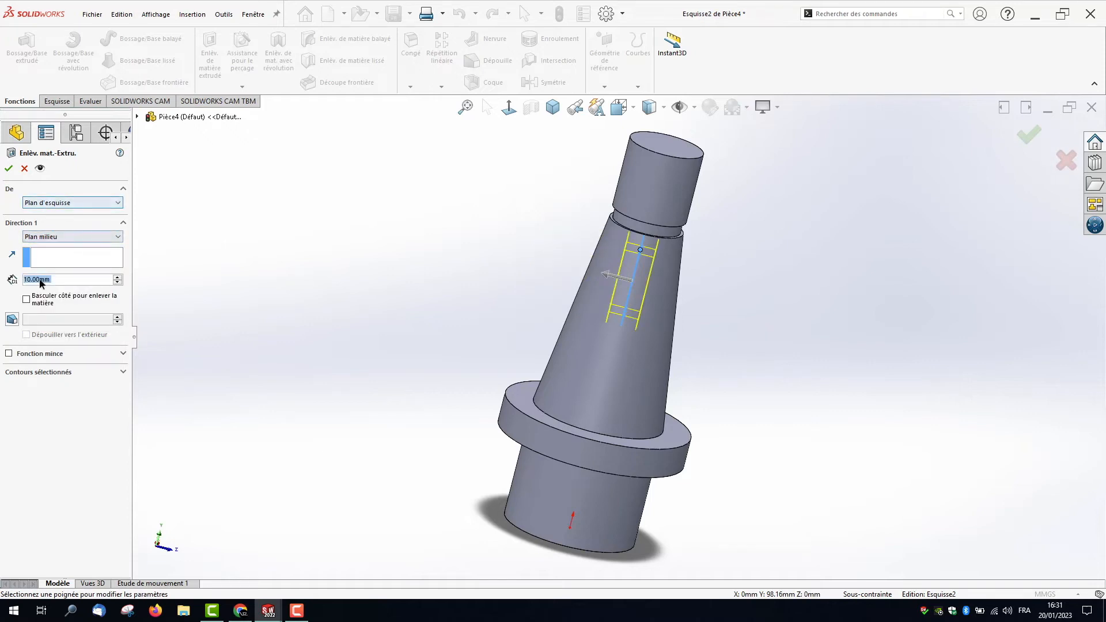
{"action": "left_click", "coordinate": [118, 277]}
{"action": "left_click", "coordinate": [118, 277]}
{"action": "left_click", "coordinate": [118, 277]}
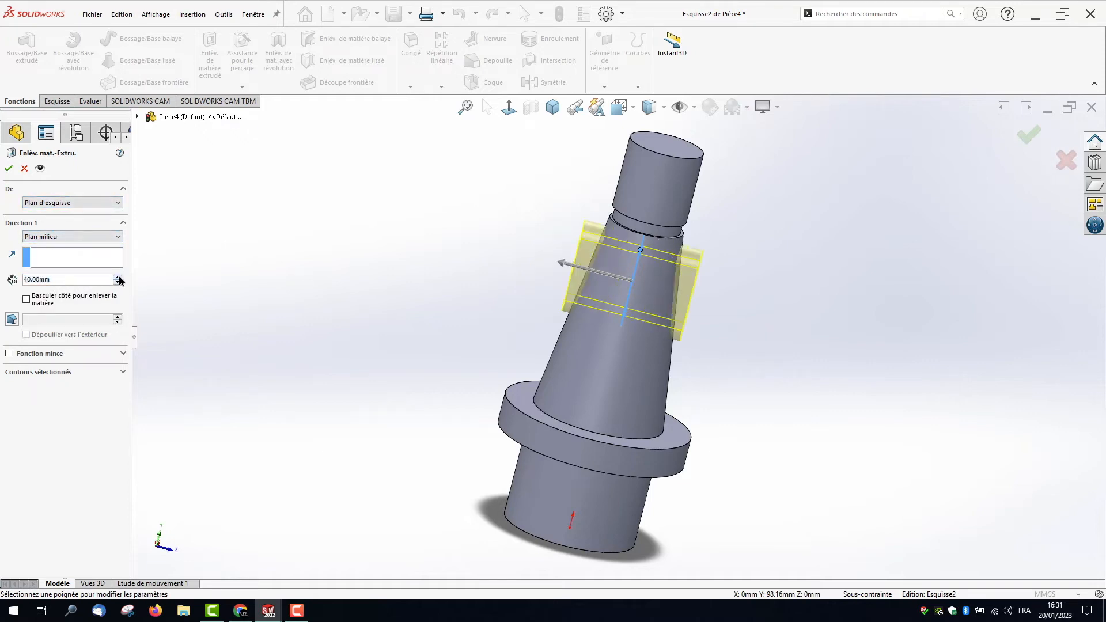
{"action": "left_click", "coordinate": [118, 277]}
{"action": "left_click", "coordinate": [119, 277]}
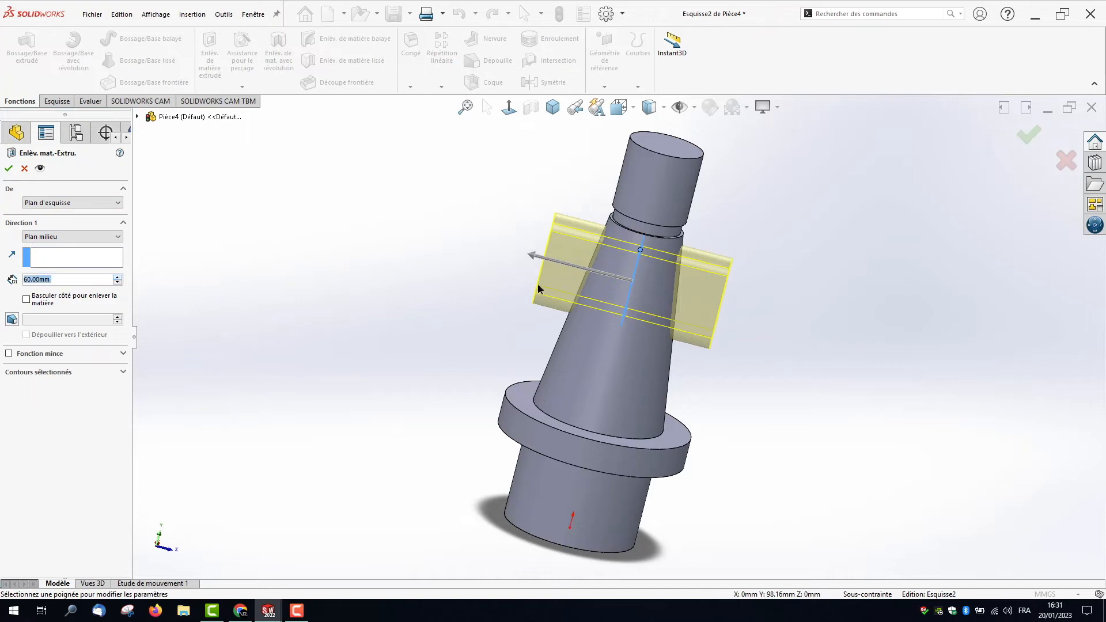
Step: Cut the slot through all in both directions from the sketch plane
{"action": "left_click", "coordinate": [32, 240]}
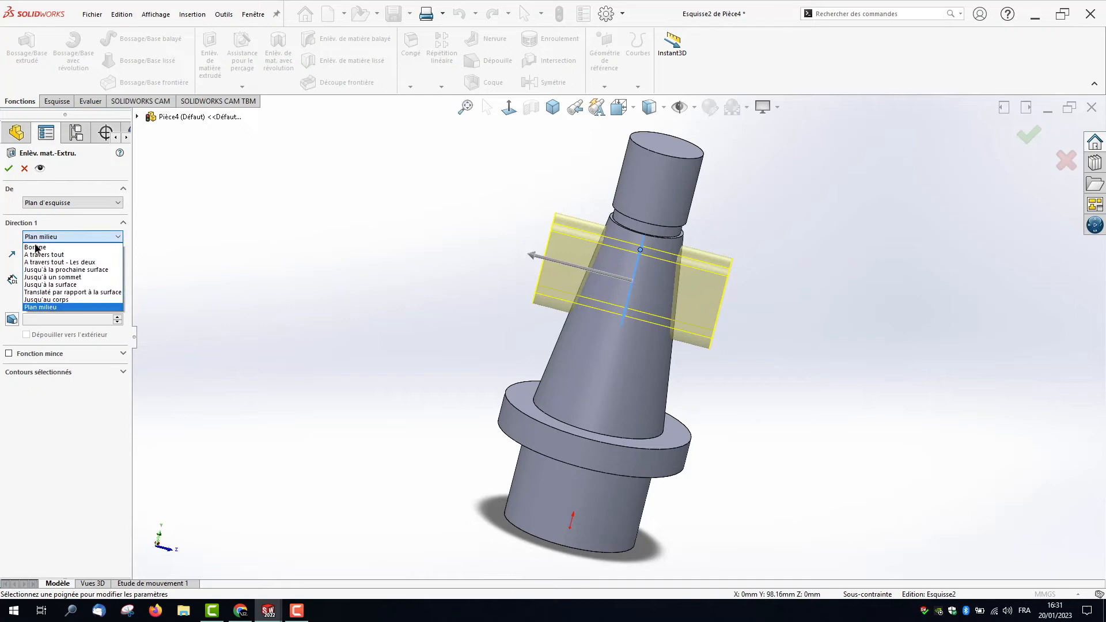
{"action": "left_click", "coordinate": [40, 259]}
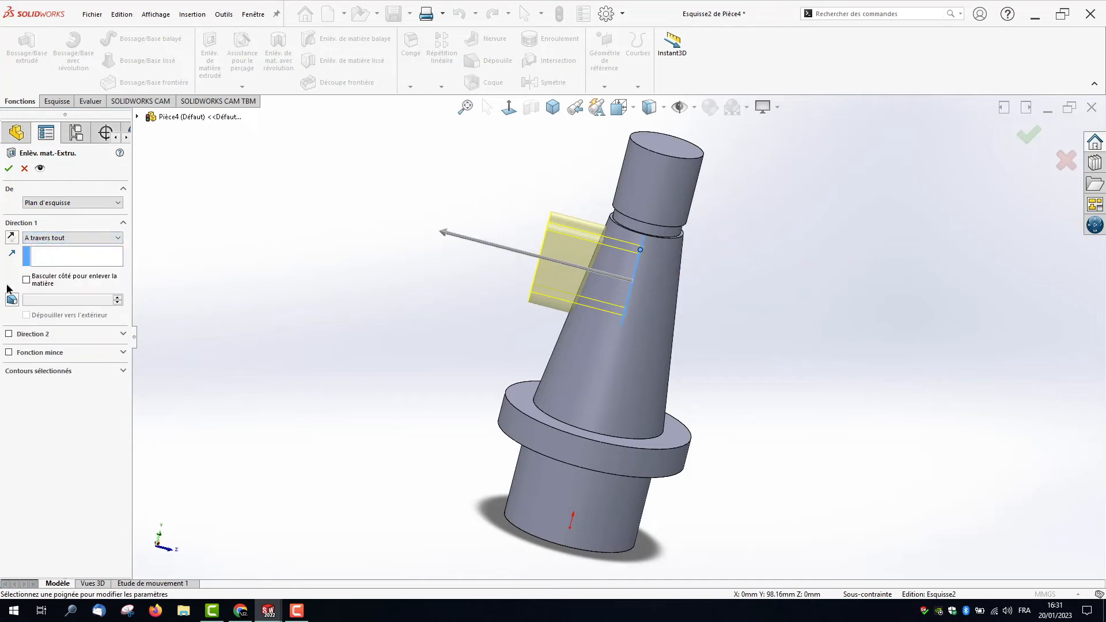
{"action": "left_click", "coordinate": [8, 334]}
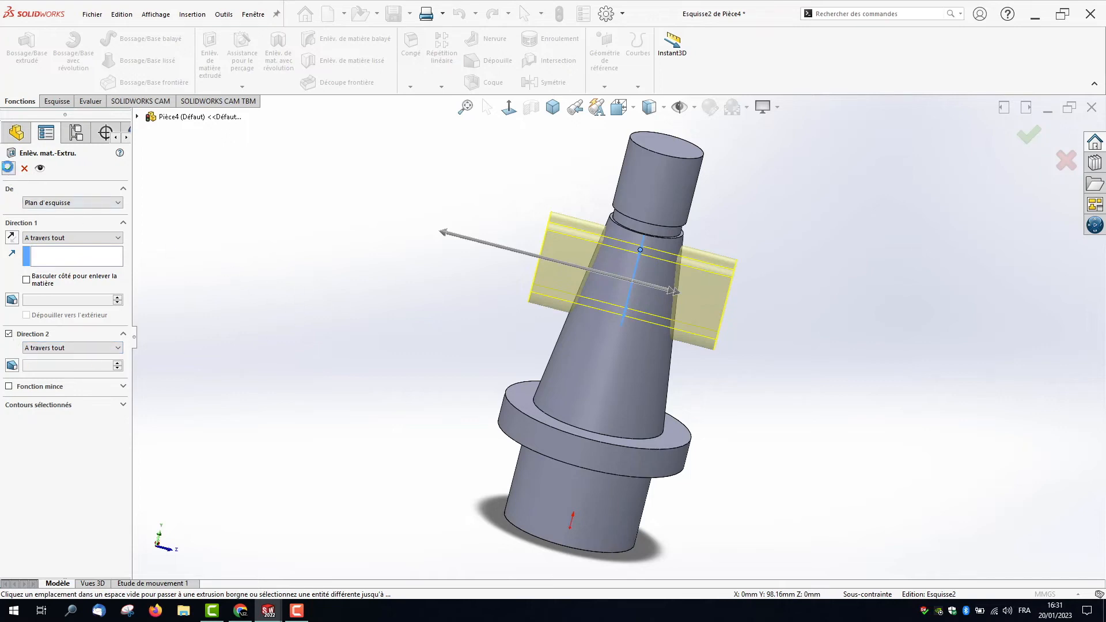
{"action": "left_click", "coordinate": [9, 168]}
Step: Set up a 3 mm by 45° chamfer on the flange's upper and lower outer edges with full preview
{"action": "middle_click_drag", "start_coordinate": [414, 311], "coordinate": [380, 248]}
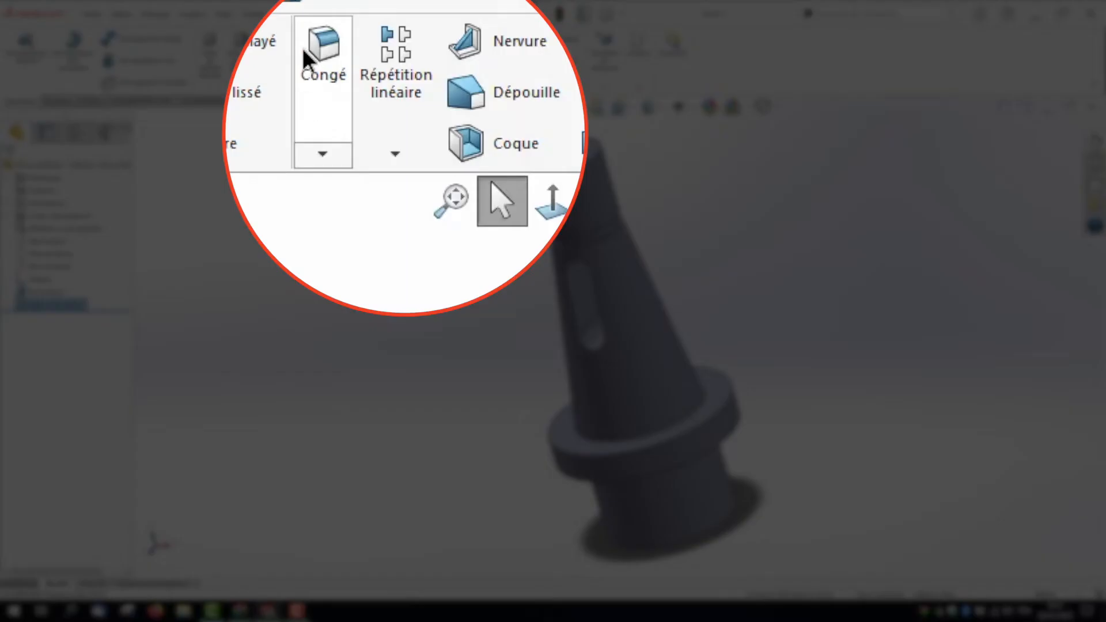
{"action": "left_click", "coordinate": [411, 87]}
{"action": "left_click", "coordinate": [422, 116]}
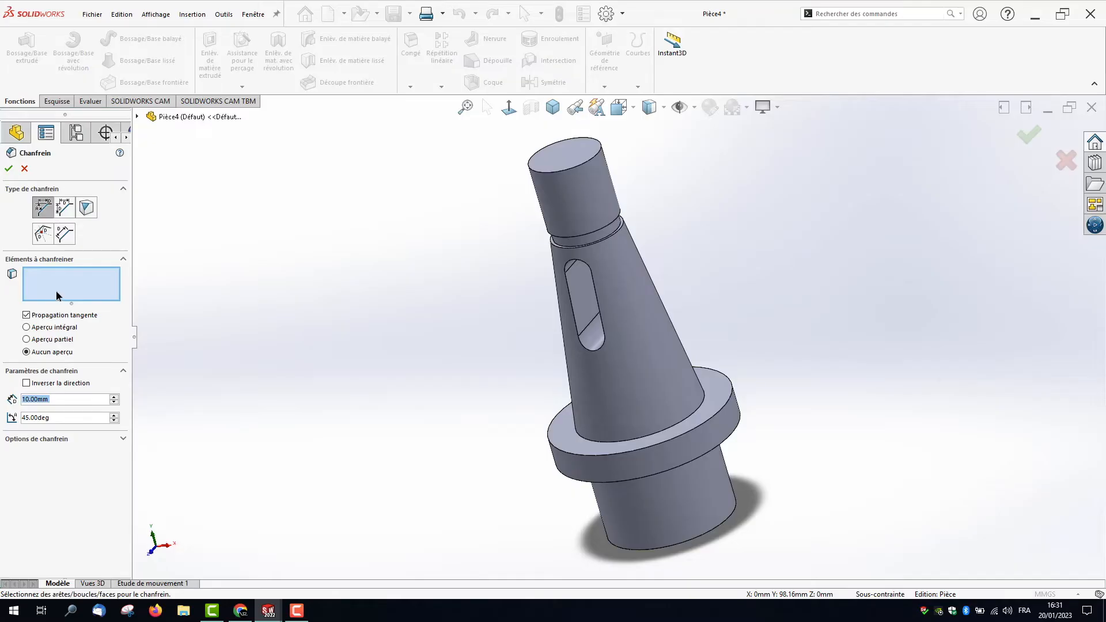
{"action": "type", "text": "3"}
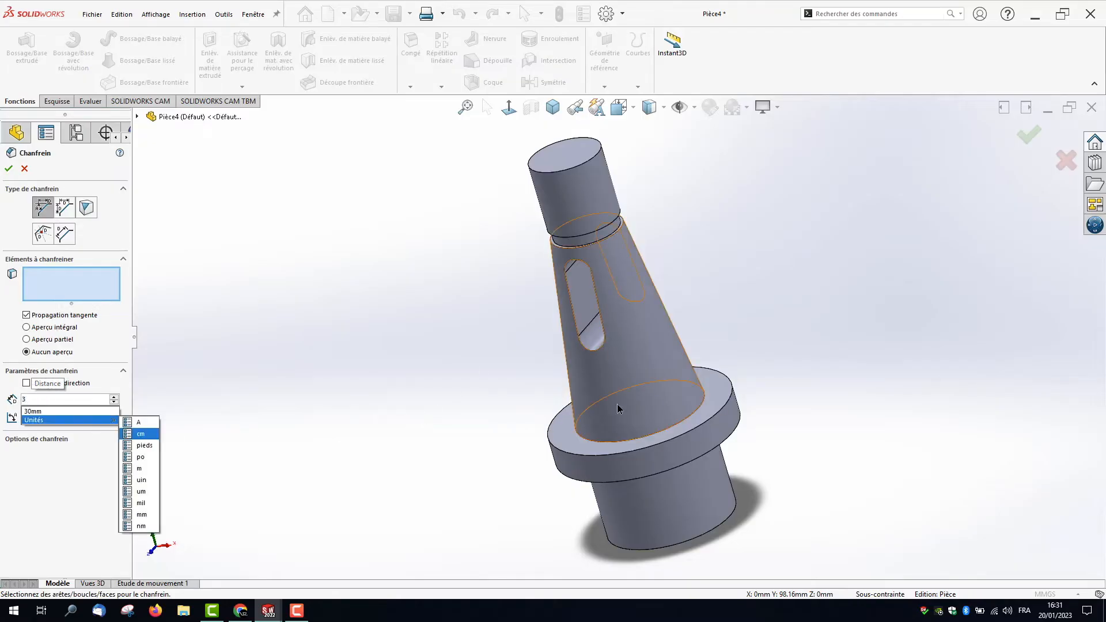
{"action": "left_click", "coordinate": [650, 461]}
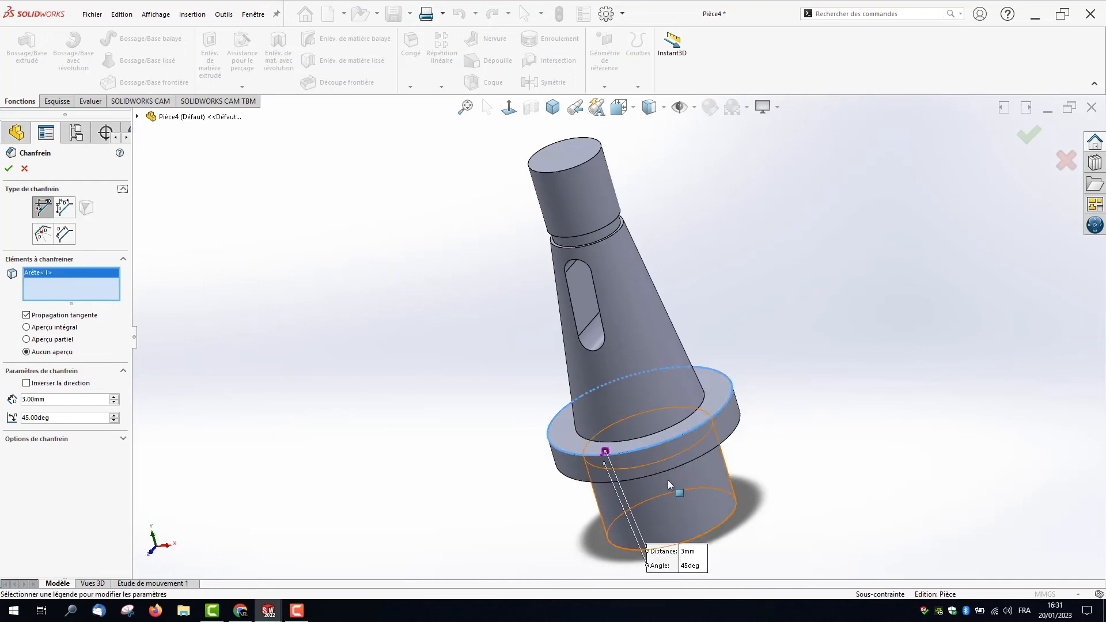
{"action": "left_click", "coordinate": [664, 472]}
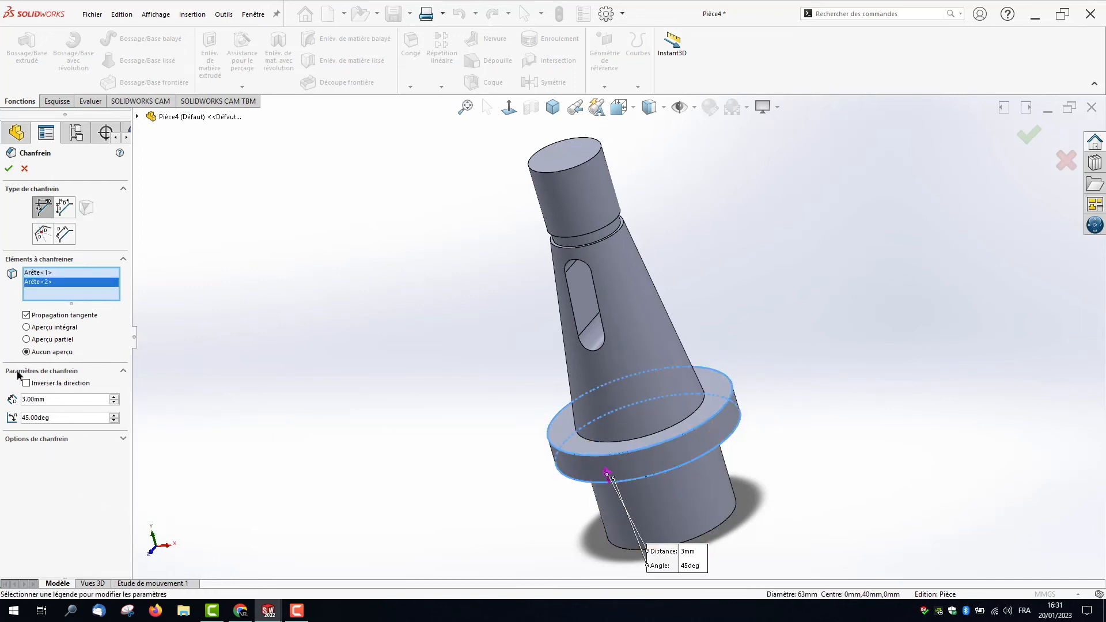
{"action": "left_click", "coordinate": [30, 328]}
Step: Set the chamfer distance to 2 mm
{"action": "middle_click_drag", "start_coordinate": [521, 498], "coordinate": [475, 436]}
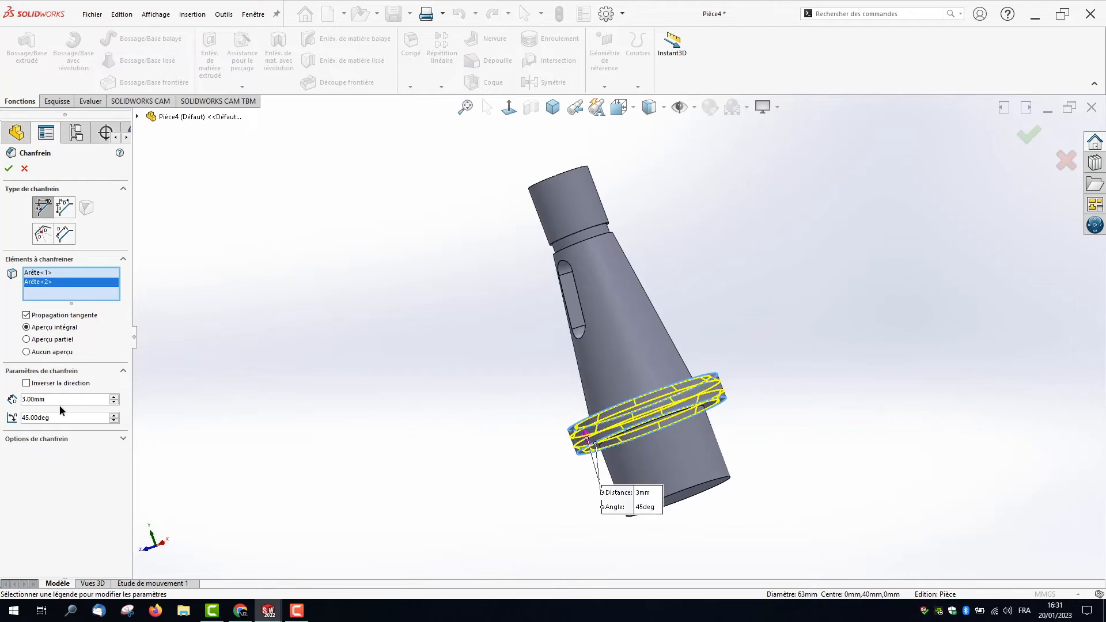
{"action": "type", "text": "2"}
{"action": "key", "text": "Return"}
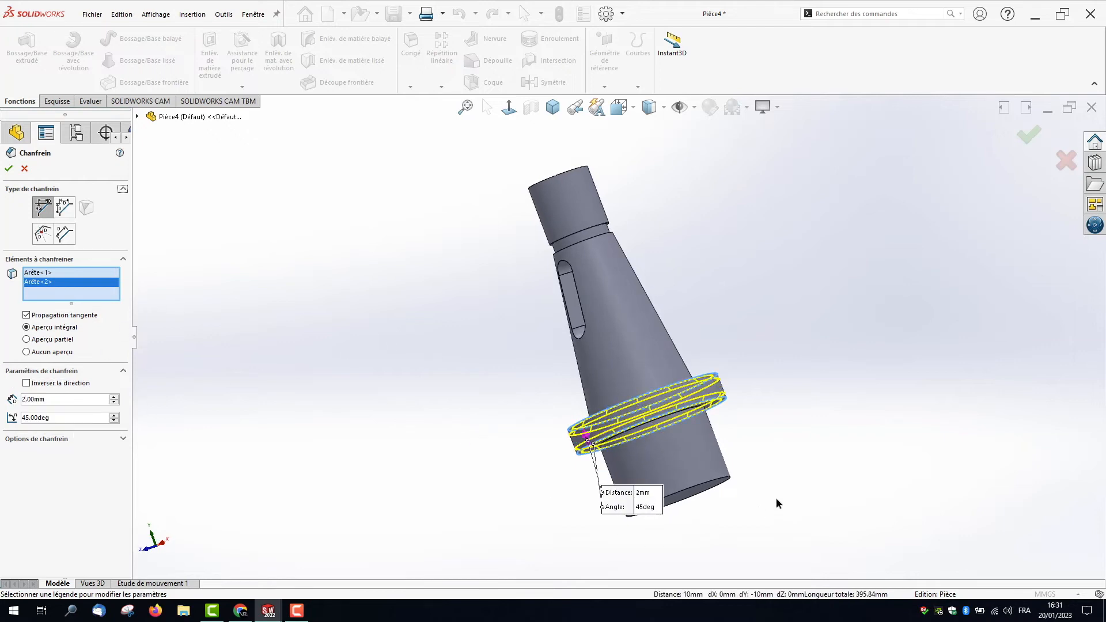
Step: Add the base section's bottom edge and the neck's top edge to the chamfer and complete it
{"action": "scroll", "coordinate": [758, 506], "scroll_direction": "down", "scroll_amount": 3}
{"action": "left_click", "coordinate": [593, 448]}
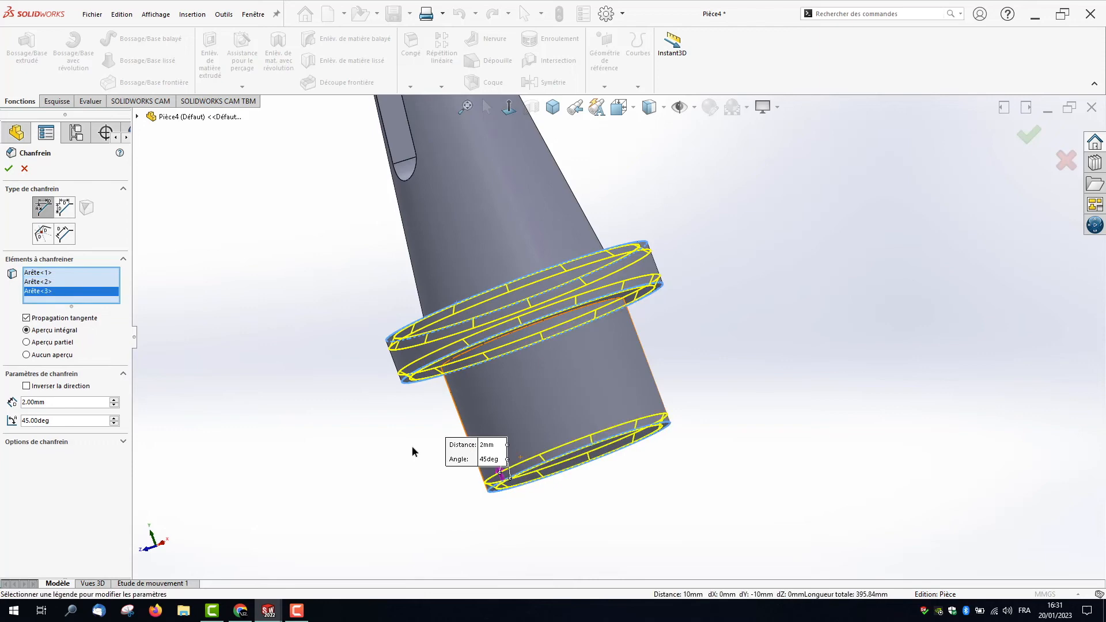
{"action": "scroll", "coordinate": [413, 449], "scroll_direction": "up", "scroll_amount": 3}
{"action": "middle_click_drag", "start_coordinate": [358, 341], "coordinate": [483, 211]}
{"action": "scroll", "coordinate": [486, 210], "scroll_direction": "down", "scroll_amount": 3}
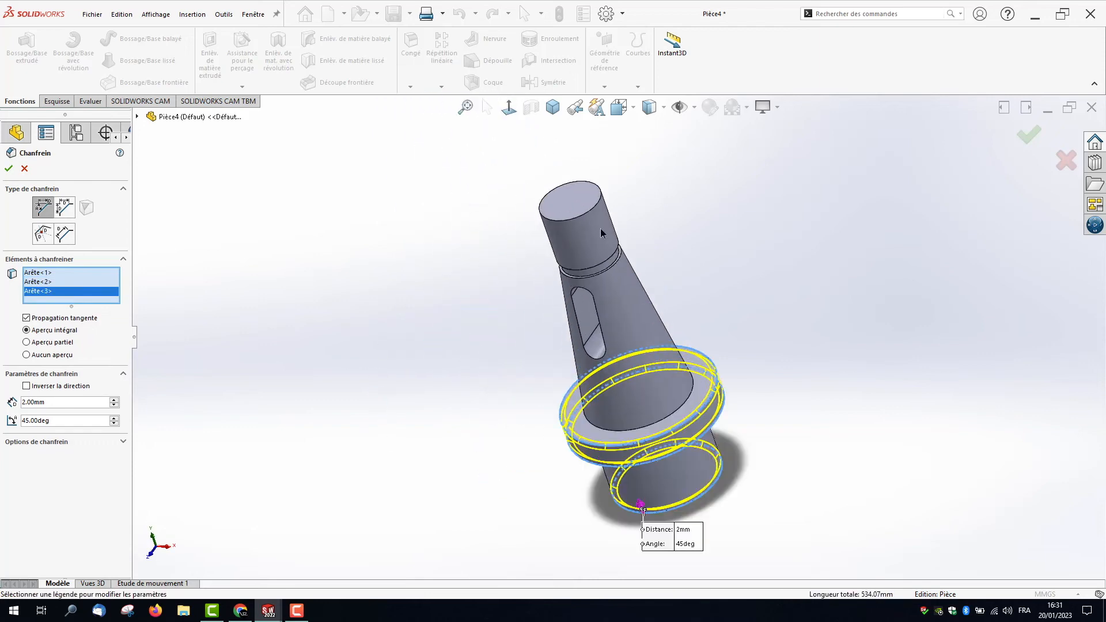
{"action": "left_click", "coordinate": [585, 214]}
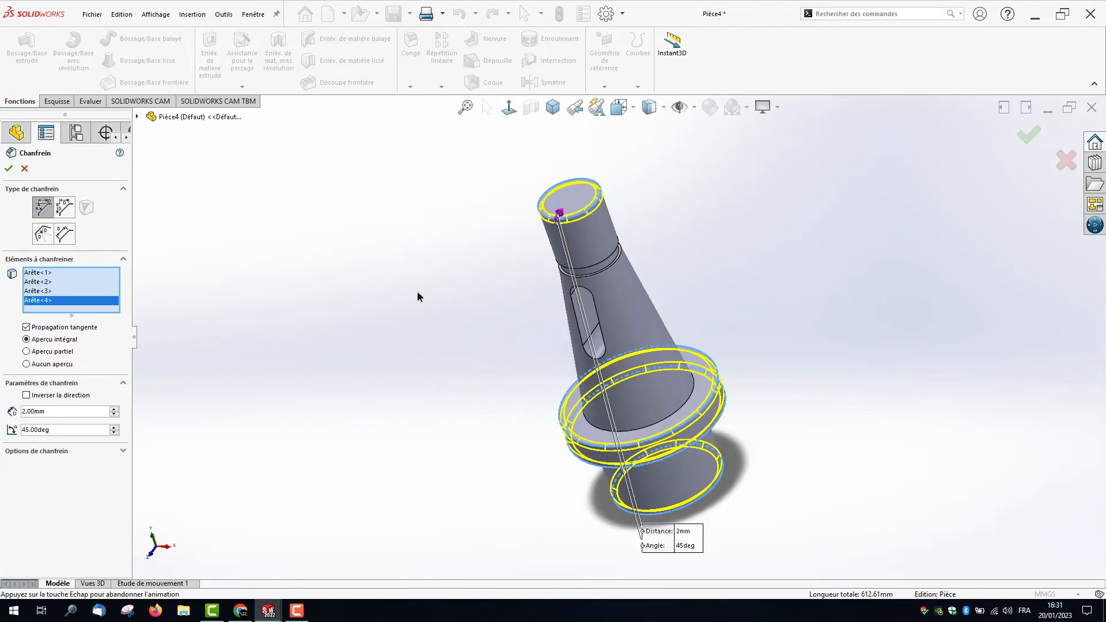
{"action": "key", "text": "f"}
{"action": "left_click", "coordinate": [1031, 136]}
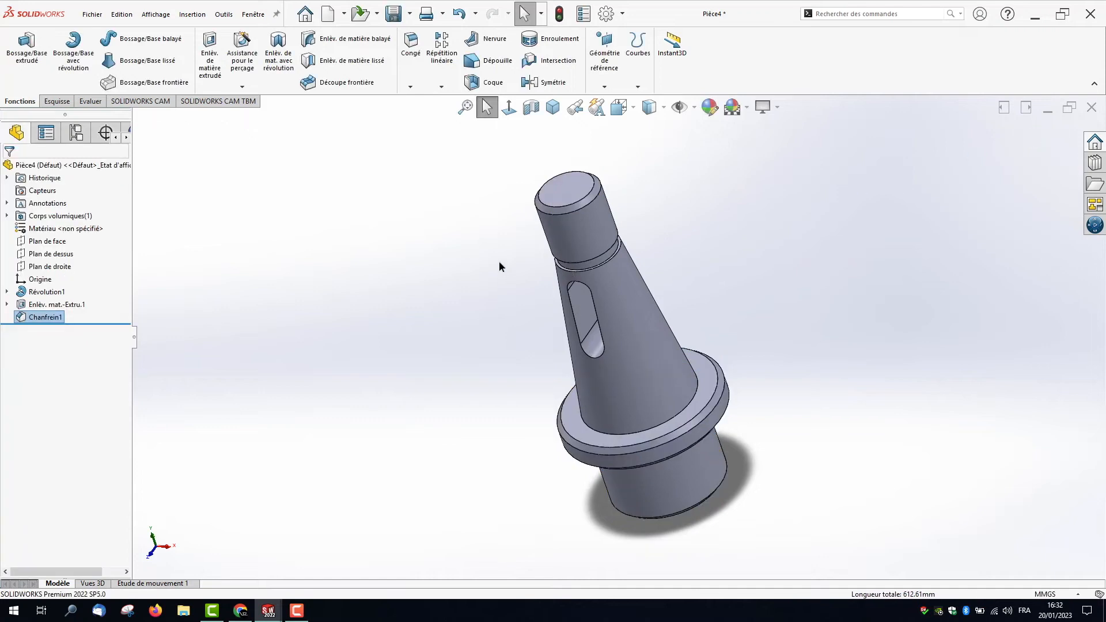
Step: Sketch a circle about 25.6 mm in diameter on the base section's bottom face, centred on the origin
{"action": "middle_click_drag", "start_coordinate": [296, 450], "coordinate": [775, 367]}
{"action": "scroll", "coordinate": [659, 439], "scroll_direction": "down", "scroll_amount": 3}
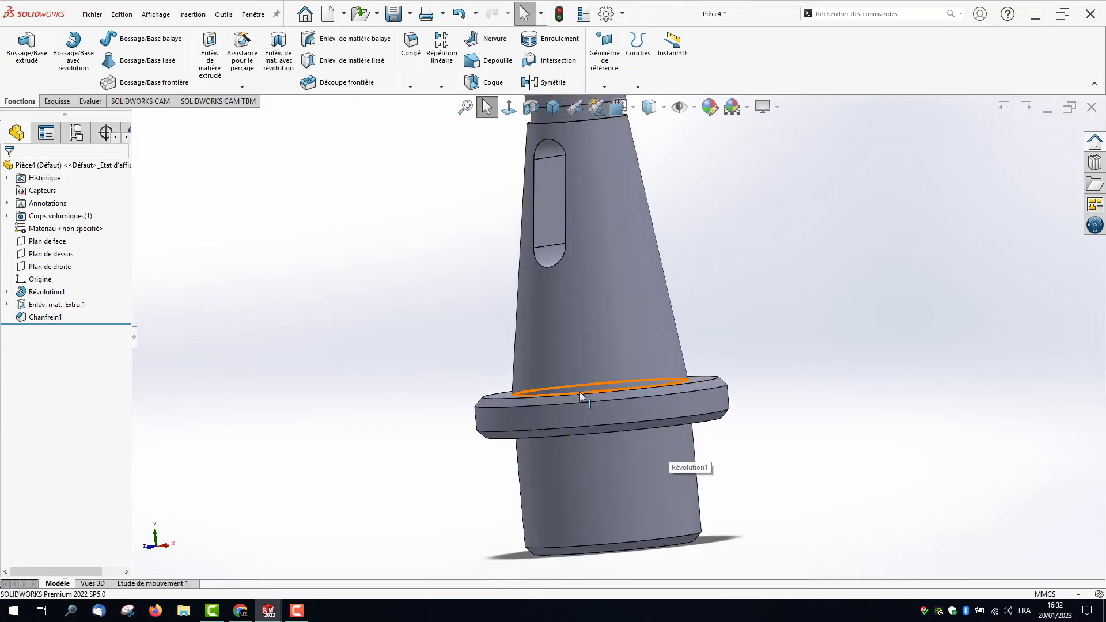
{"action": "scroll", "coordinate": [580, 389], "scroll_direction": "up", "scroll_amount": 3}
{"action": "middle_click_drag", "start_coordinate": [543, 414], "coordinate": [476, 329]}
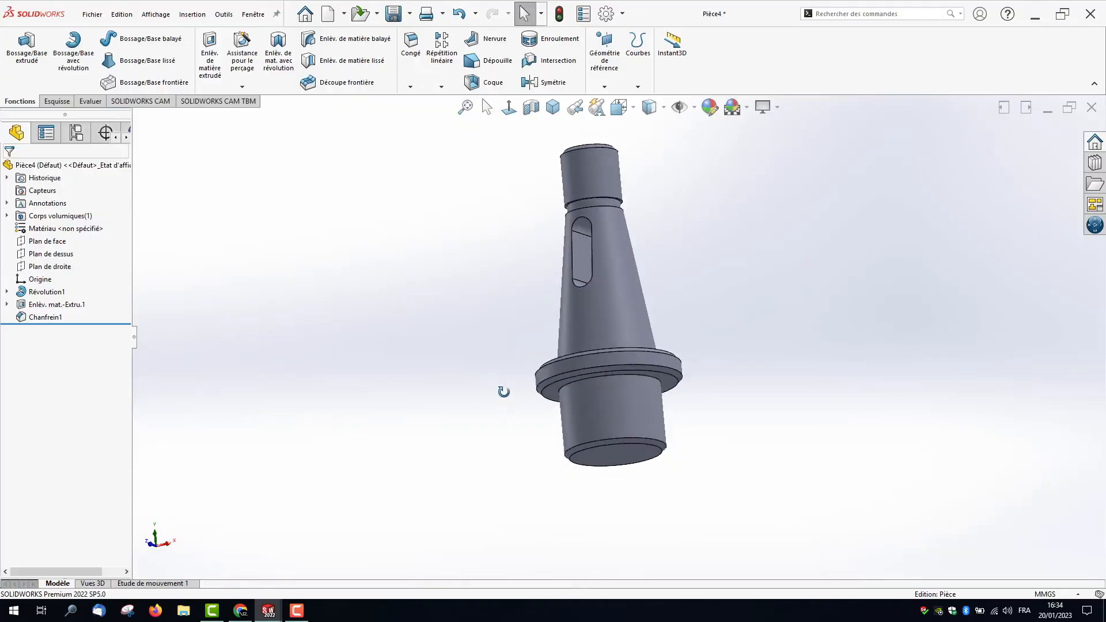
{"action": "middle_click_drag", "start_coordinate": [503, 390], "coordinate": [652, 399]}
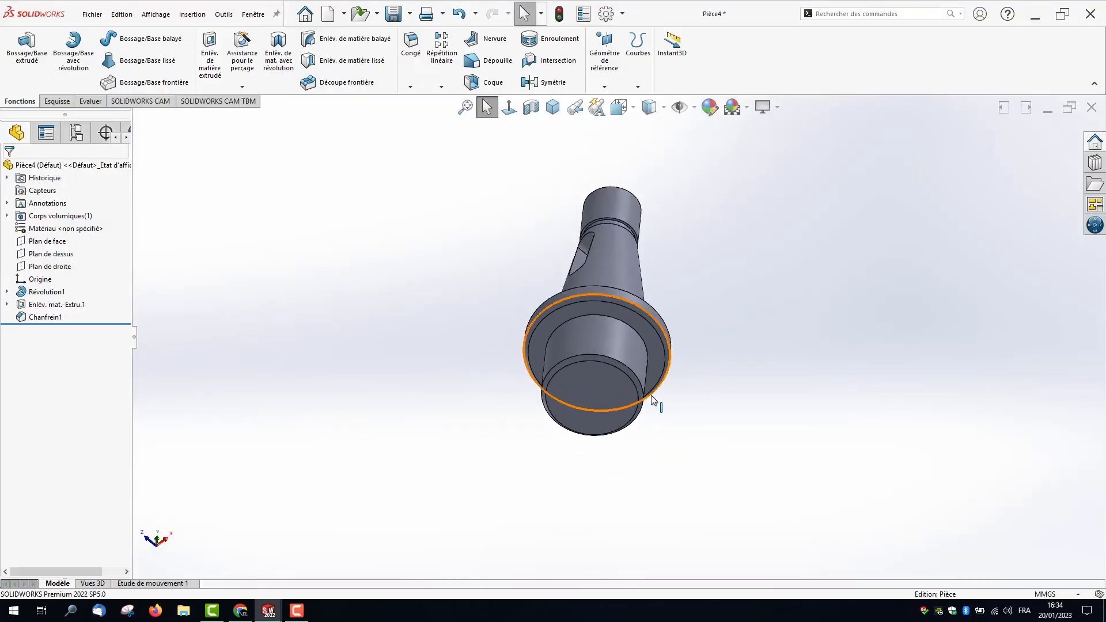
{"action": "left_click", "coordinate": [596, 404]}
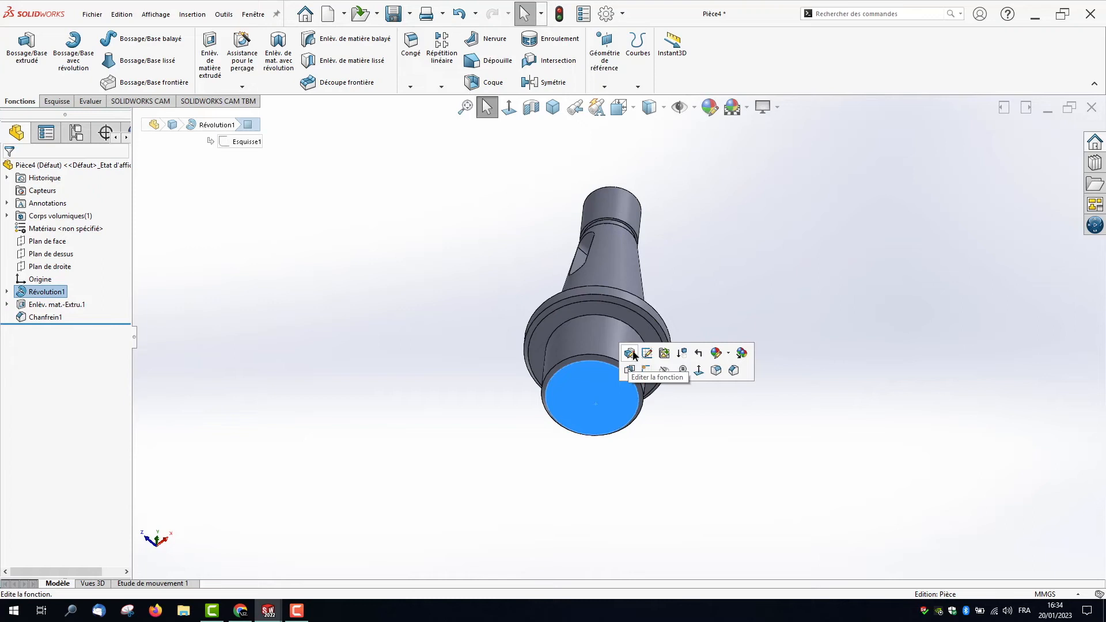
{"action": "left_click", "coordinate": [628, 370]}
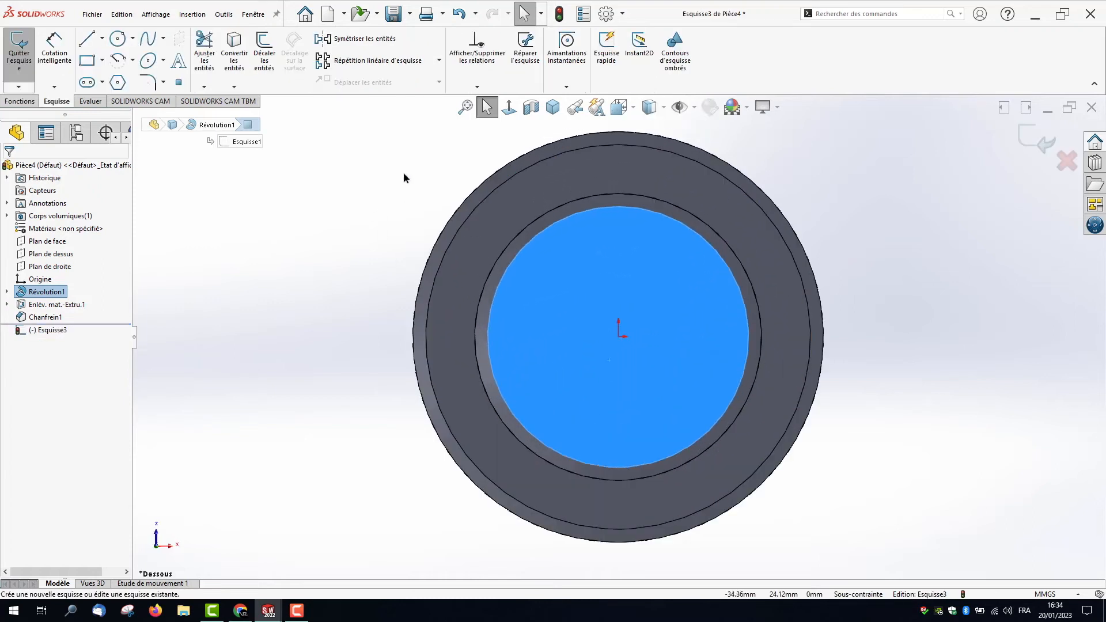
{"action": "left_click", "coordinate": [118, 39]}
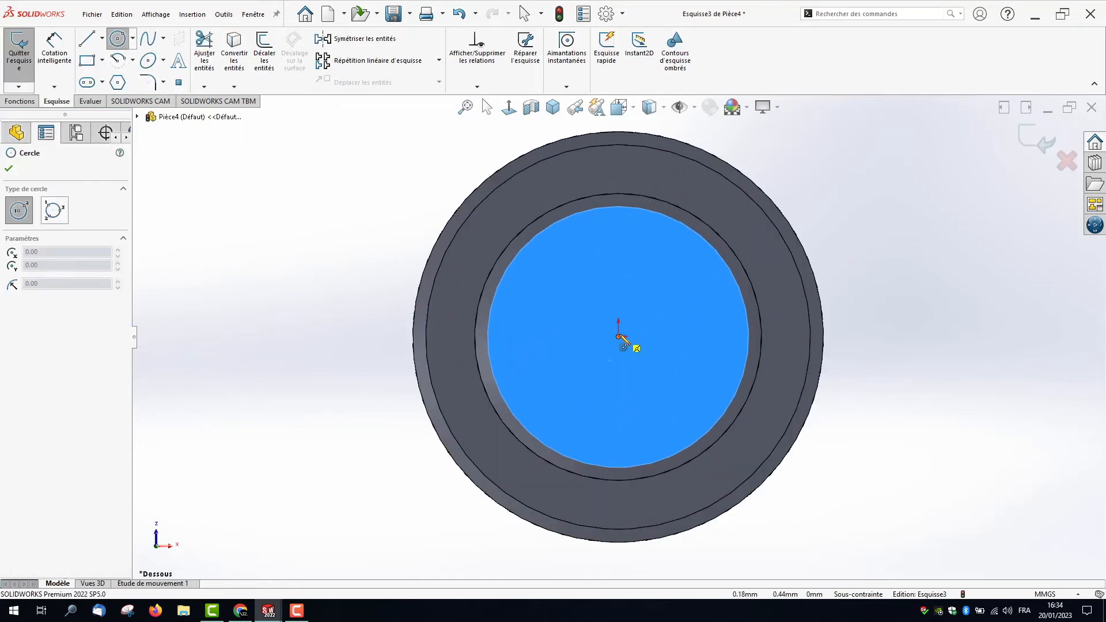
{"action": "left_click", "coordinate": [618, 338]}
{"action": "left_click", "coordinate": [629, 418]}
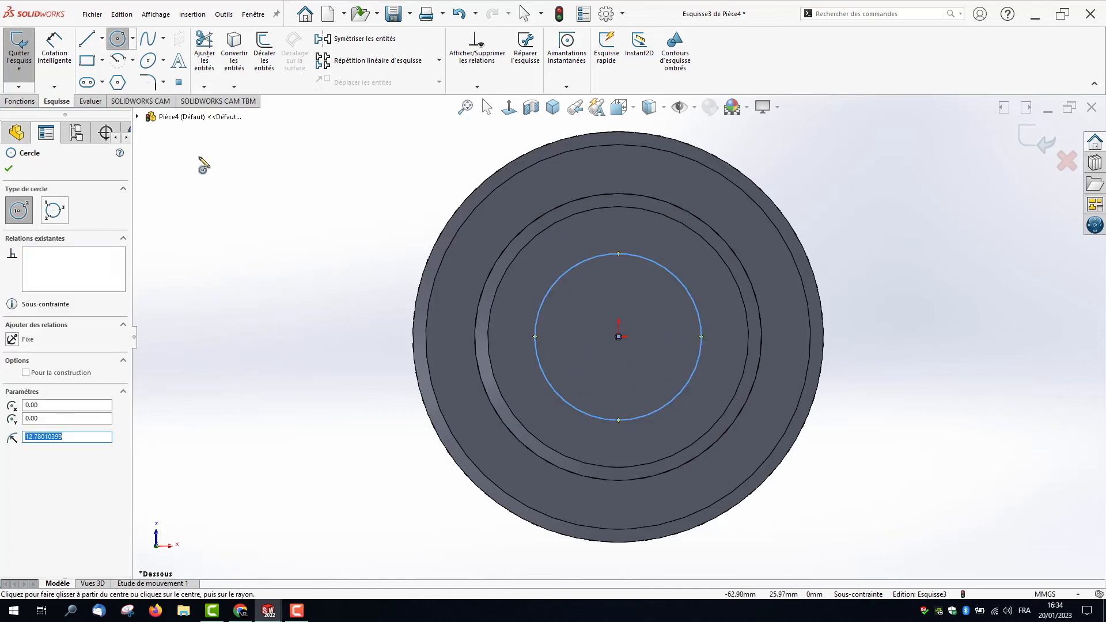
Step: Dimension the bottom-face circle's diameter as 23 mm
{"action": "left_click", "coordinate": [54, 46]}
{"action": "left_click", "coordinate": [564, 273]}
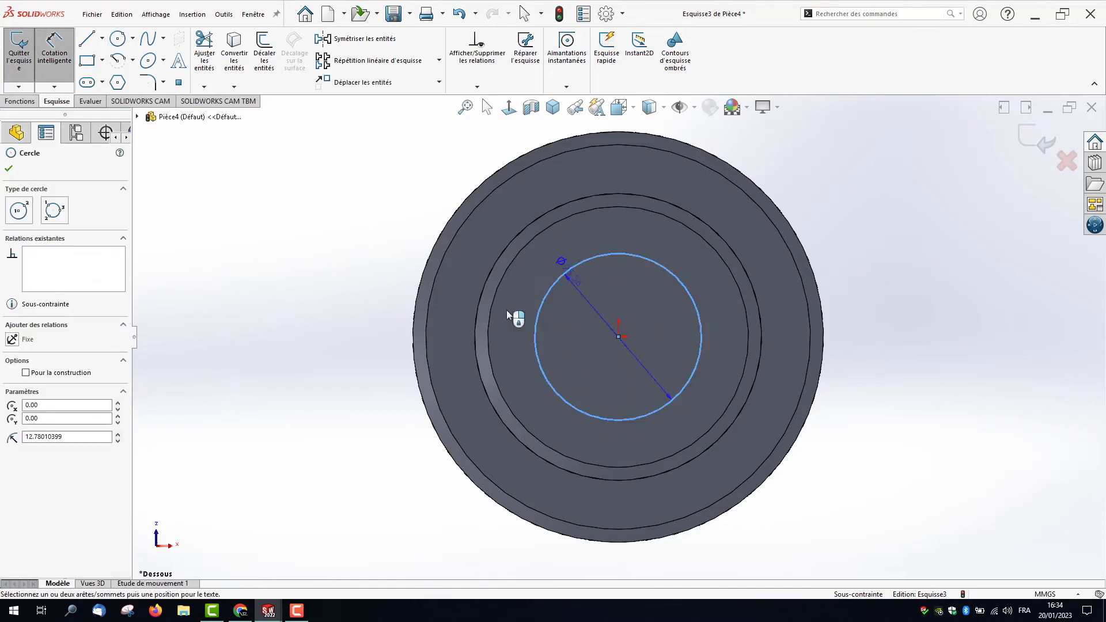
{"action": "left_click", "coordinate": [358, 304]}
{"action": "type", "text": "23"}
{"action": "key", "text": "Return"}
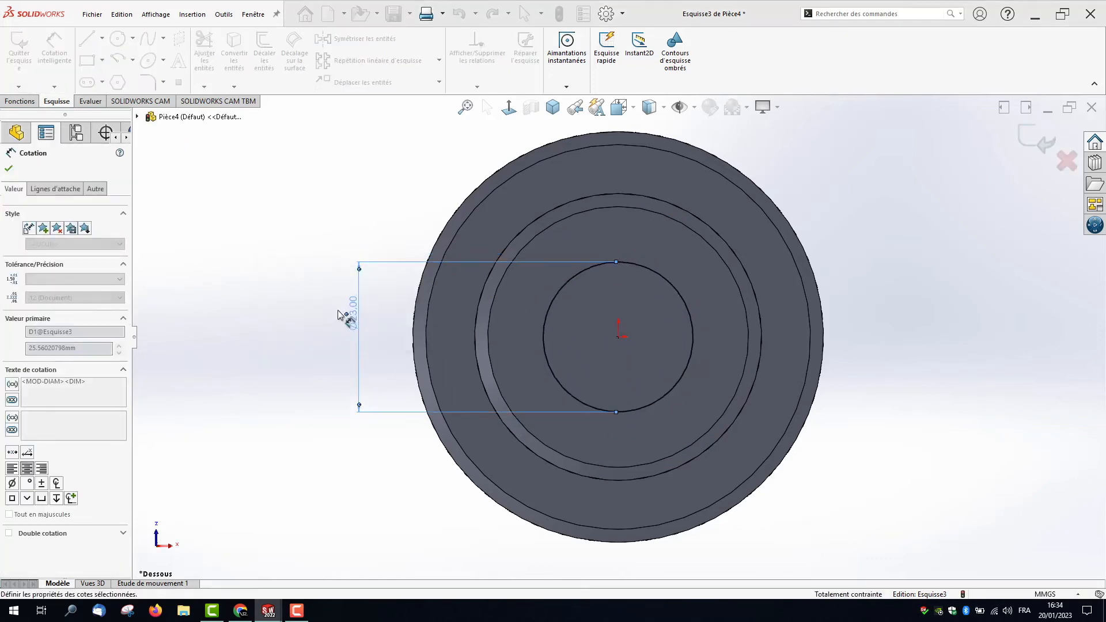
Step: Cut the 23 mm circle into the part as a blind extruded cut 70 mm deep from the bottom face
{"action": "middle_click_drag", "start_coordinate": [405, 274], "coordinate": [482, 357]}
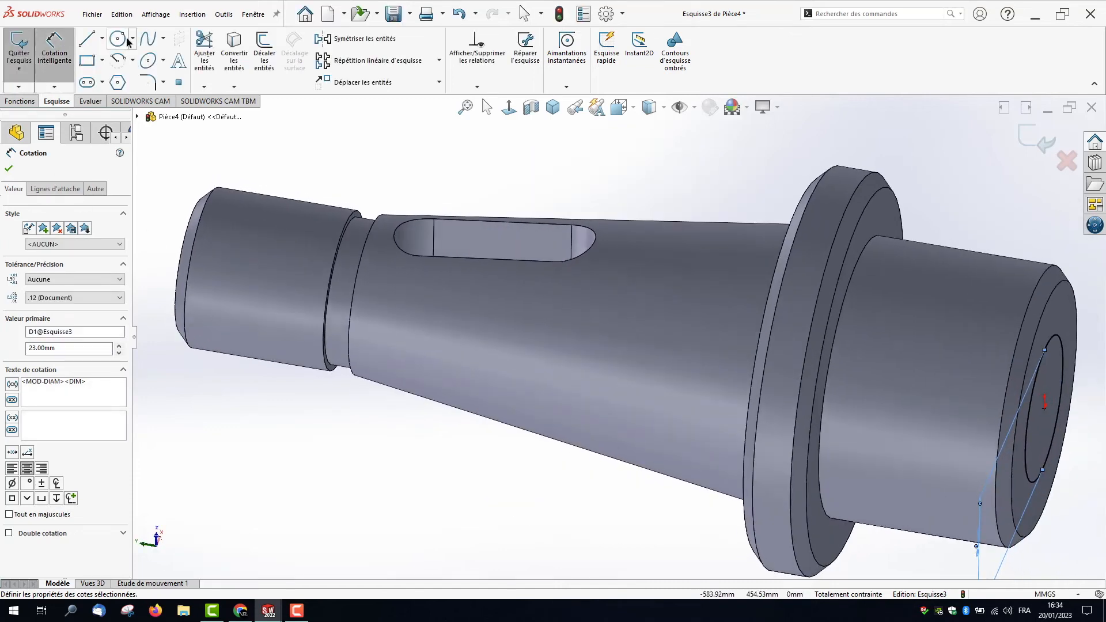
{"action": "scroll", "coordinate": [52, 97], "scroll_direction": "up", "scroll_amount": 1}
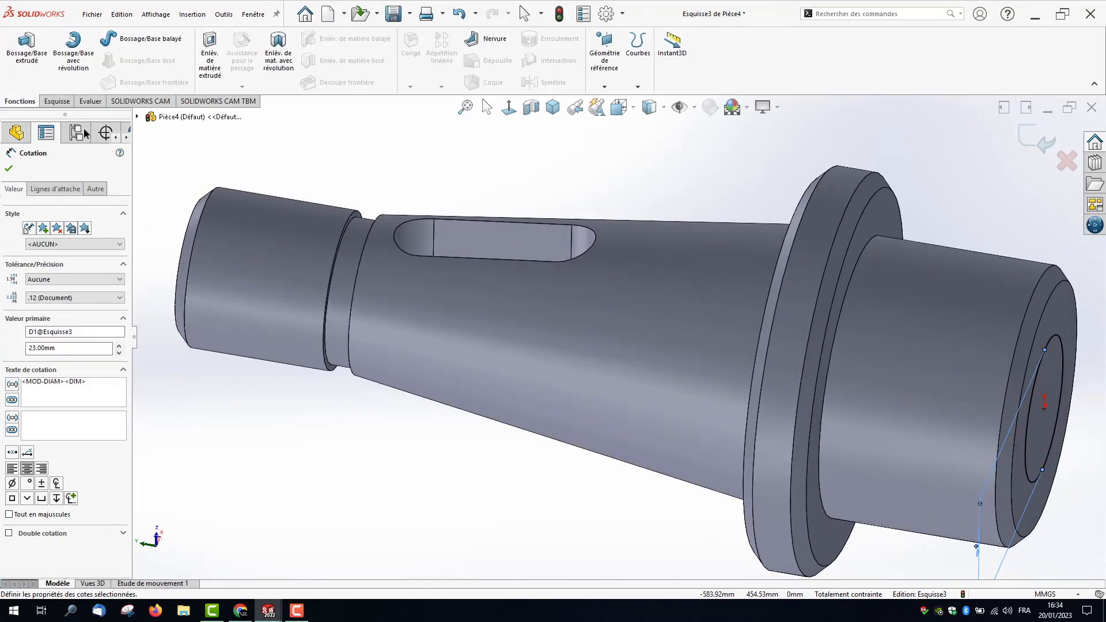
{"action": "left_click", "coordinate": [209, 58]}
{"action": "middle_click_drag", "start_coordinate": [517, 260], "coordinate": [614, 309]}
{"action": "mouse_move", "coordinate": [601, 309]}
{"action": "left_mouse_down"}
{"action": "mouse_move", "coordinate": [619, 336]}
{"action": "mouse_move", "coordinate": [605, 307]}
{"action": "left_mouse_up"}
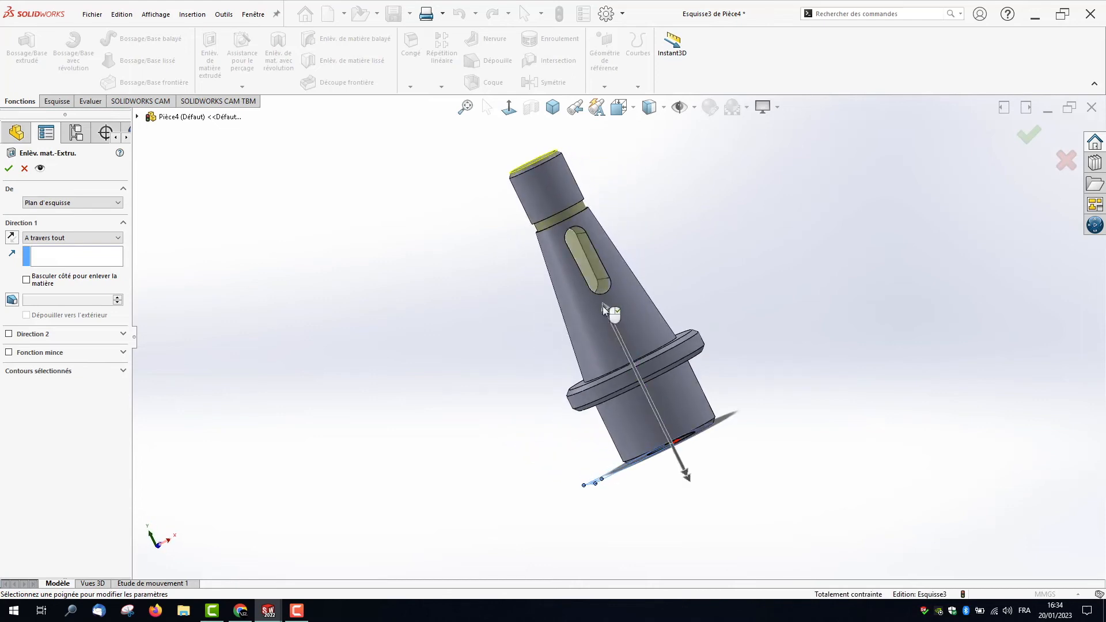
{"action": "left_click", "coordinate": [38, 238]}
{"action": "left_click", "coordinate": [65, 249]}
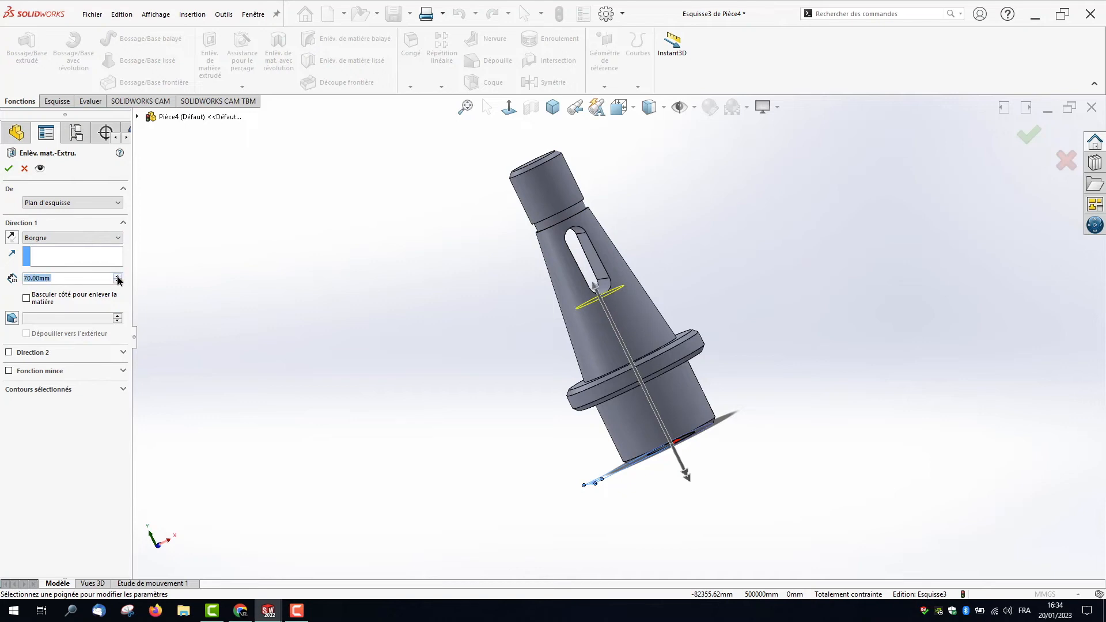
{"action": "left_click", "coordinate": [9, 167]}
Step: Sketch a circle about 13.5 mm in diameter on the neck's top face, centred on the origin
{"action": "middle_click_drag", "start_coordinate": [496, 347], "coordinate": [461, 454]}
{"action": "left_click", "coordinate": [570, 354]}
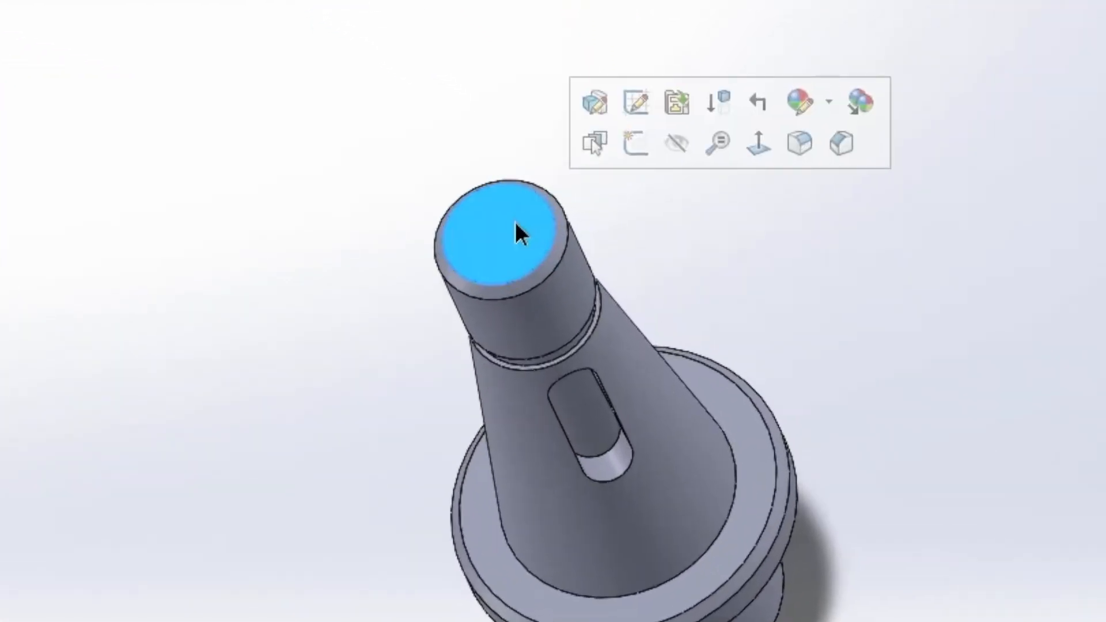
{"action": "left_click", "coordinate": [639, 145]}
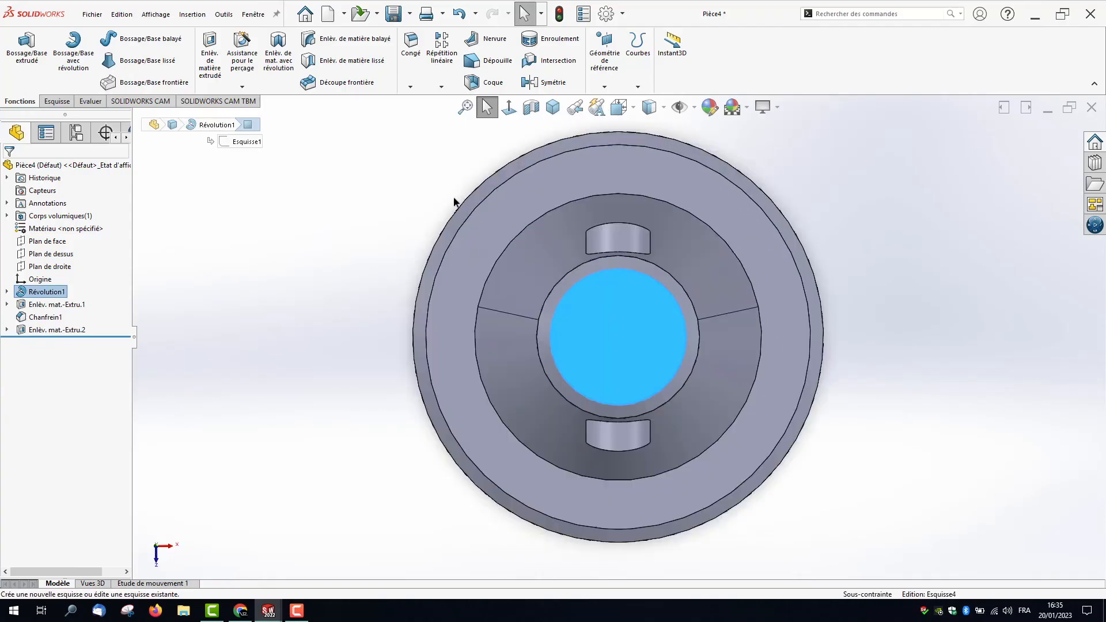
{"action": "left_click", "coordinate": [117, 39]}
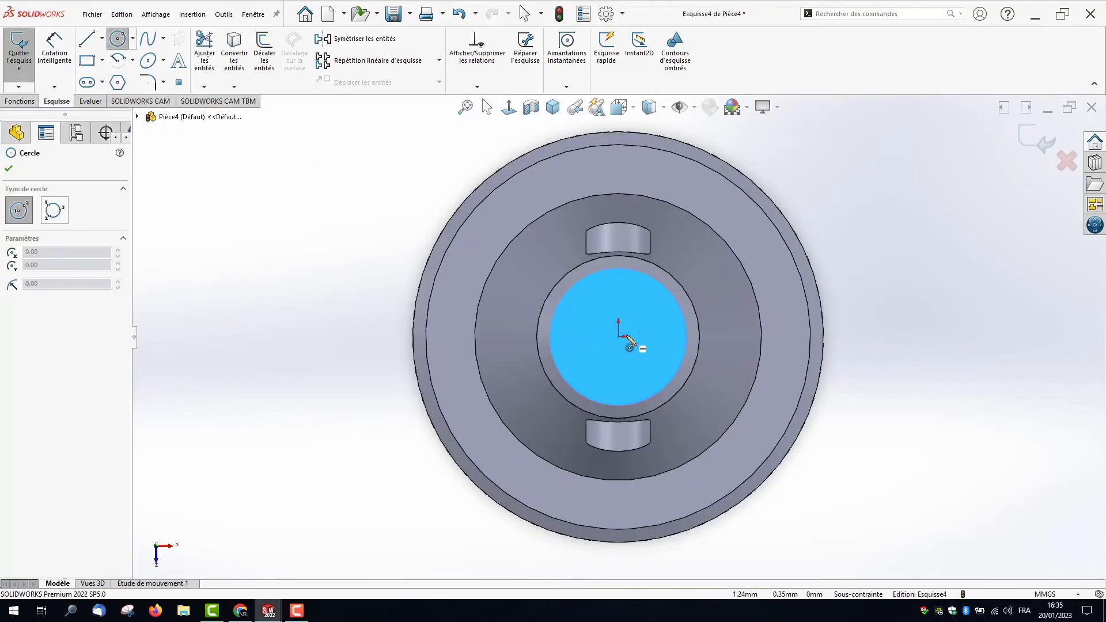
{"action": "mouse_move", "coordinate": [619, 336]}
{"action": "left_mouse_down"}
{"action": "mouse_move", "coordinate": [628, 369]}
{"action": "mouse_move", "coordinate": [614, 379]}
{"action": "left_mouse_up"}
Step: Dimension the top-face circle's diameter as 14 mm
{"action": "key", "text": "d"}
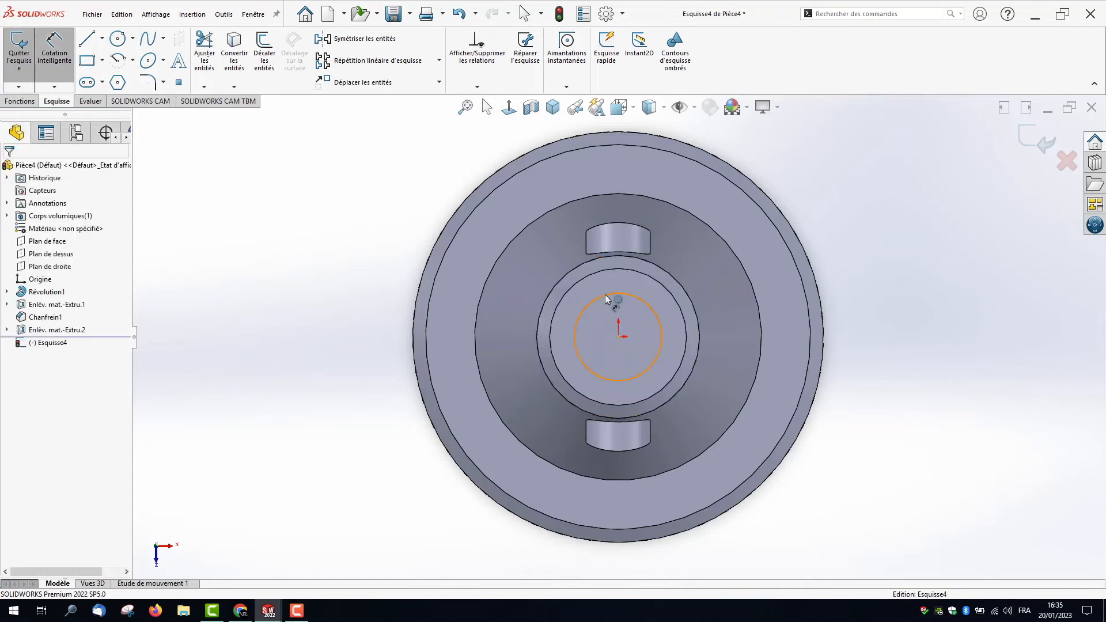
{"action": "left_click", "coordinate": [604, 295]}
{"action": "left_click", "coordinate": [367, 298]}
{"action": "type", "text": "14"}
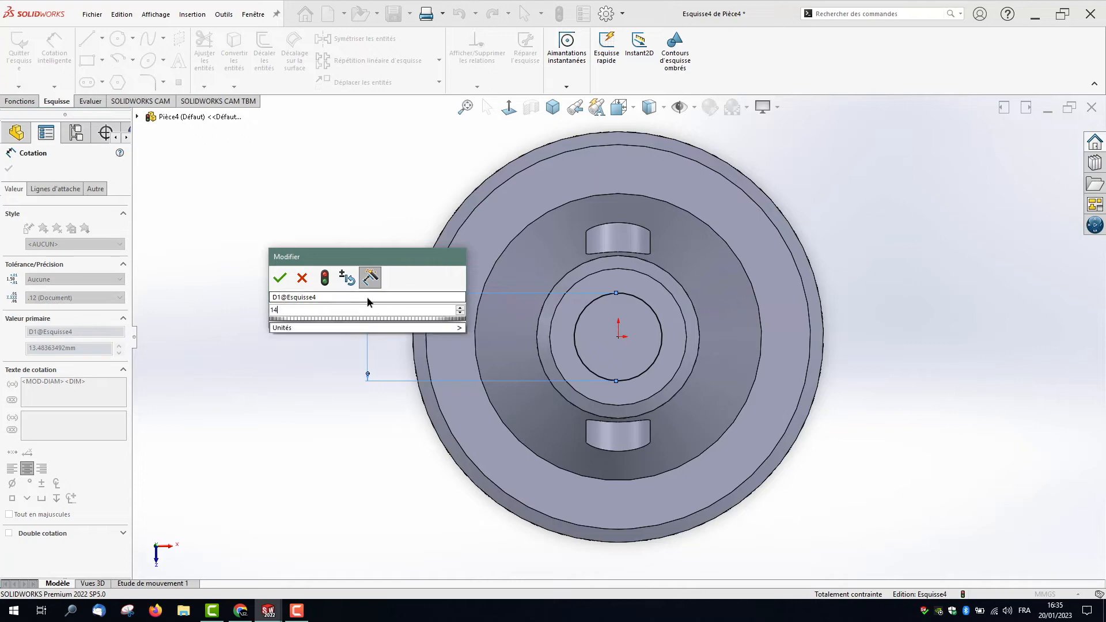
{"action": "key", "text": "Return"}
Step: Cut the 14 mm circle down through the neck as a blind extruded cut 40 mm deep
{"action": "middle_click_drag", "start_coordinate": [203, 181], "coordinate": [300, 297]}
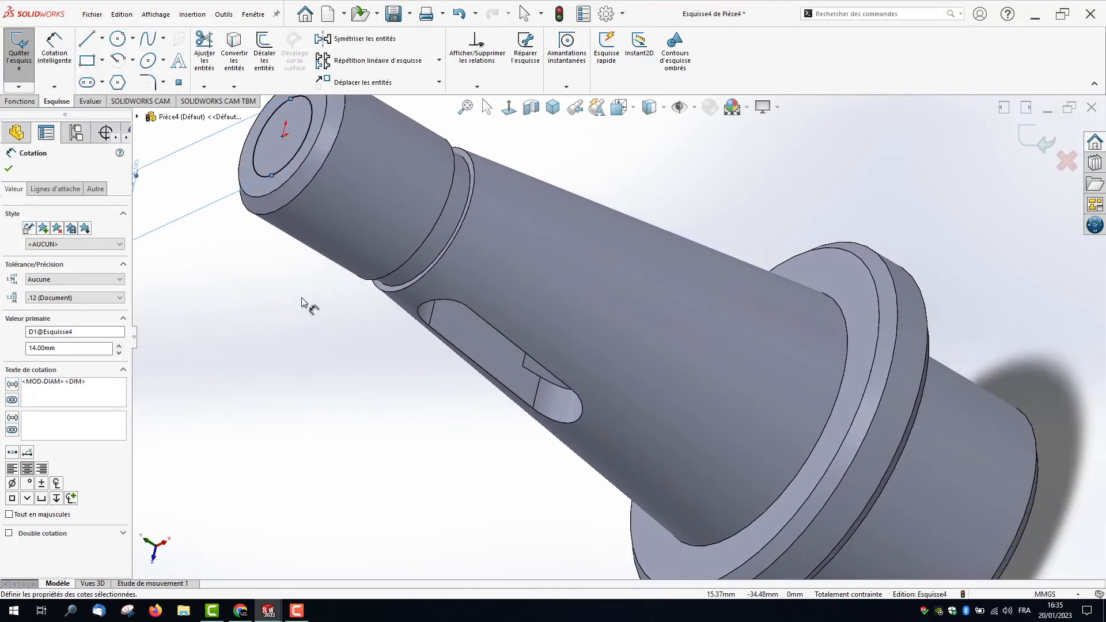
{"action": "left_click", "coordinate": [21, 102]}
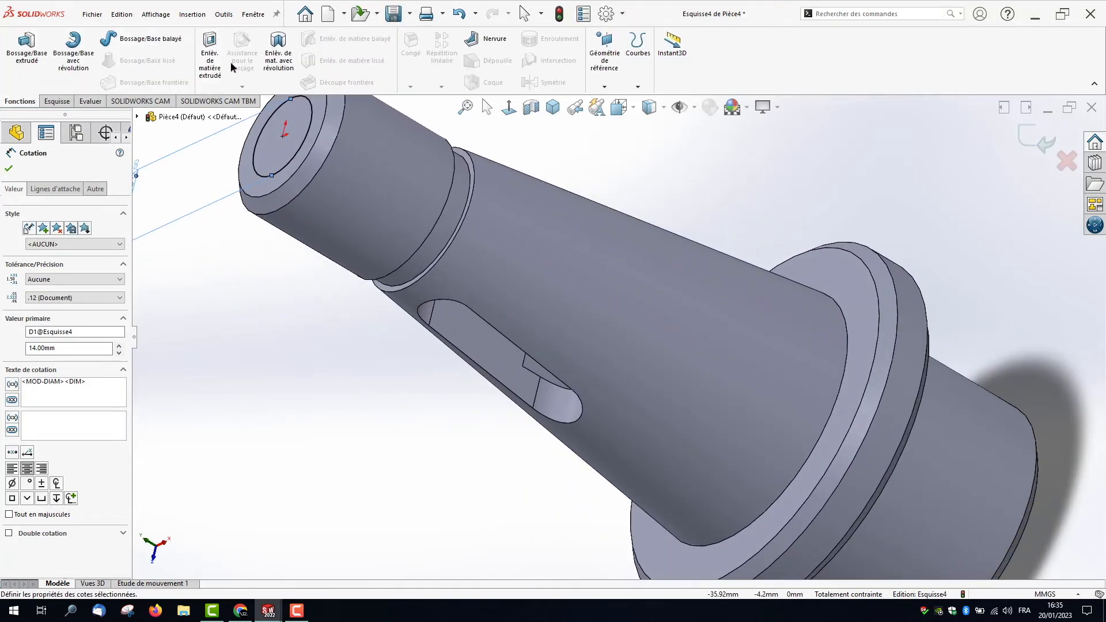
{"action": "left_click", "coordinate": [198, 63]}
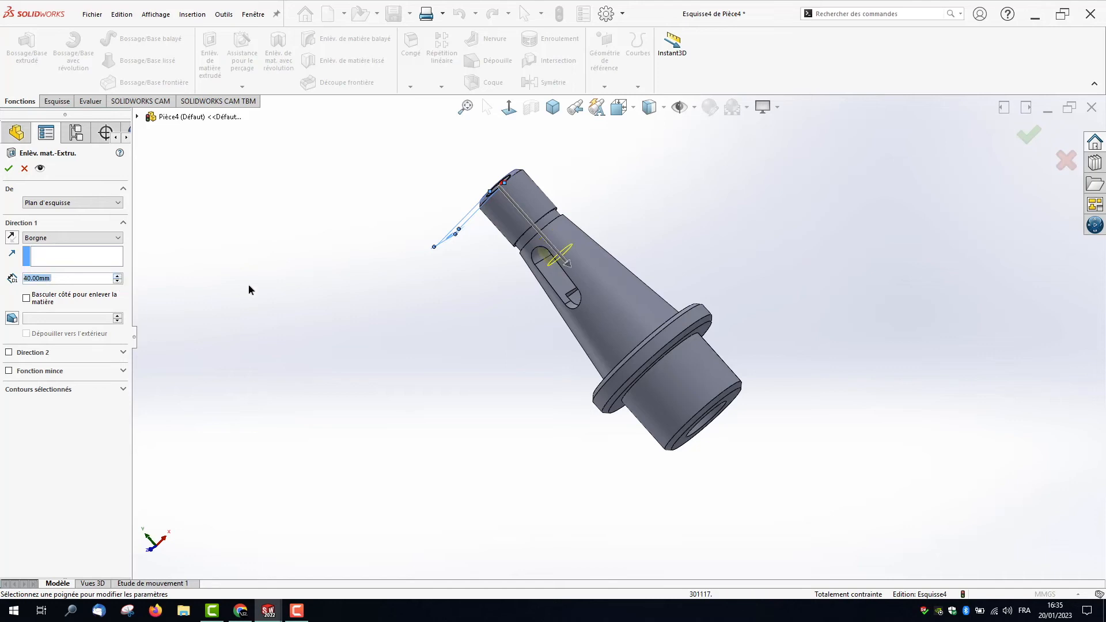
{"action": "left_click", "coordinate": [9, 169]}
Step: Inspect the two bores and the slot in a section view along the right plane, and turn the section view off
{"action": "mouse_move", "coordinate": [518, 291]}
{"action": "middle_mouse_down"}
{"action": "mouse_move", "coordinate": [550, 259]}
{"action": "mouse_move", "coordinate": [533, 277]}
{"action": "middle_mouse_up"}
{"action": "scroll", "coordinate": [562, 295], "scroll_direction": "down", "scroll_amount": 6}
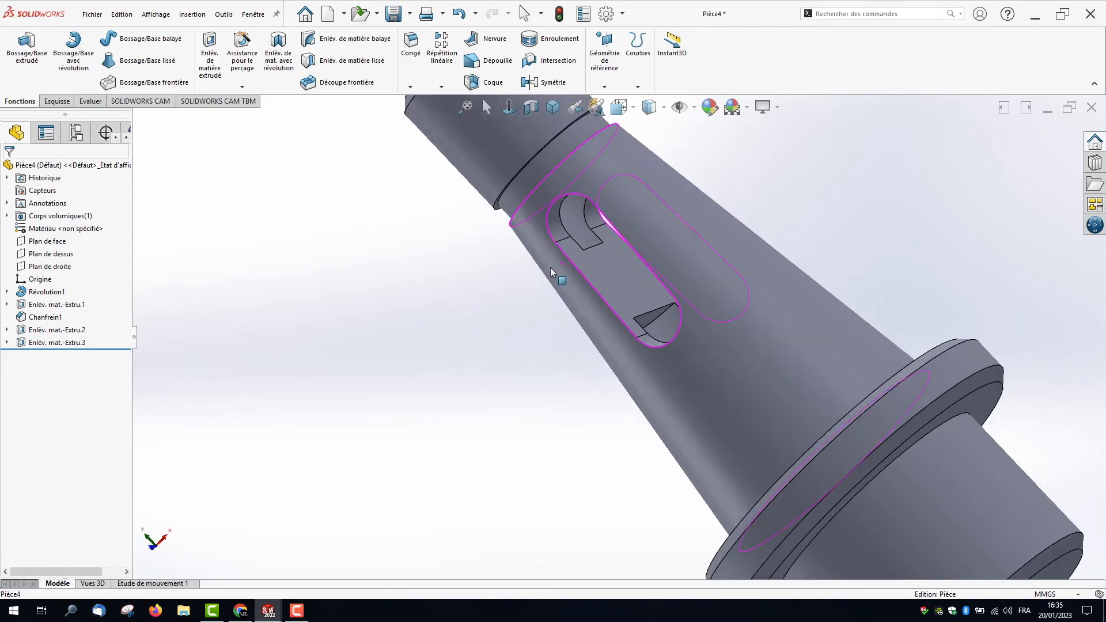
{"action": "scroll", "coordinate": [497, 368], "scroll_direction": "up", "scroll_amount": 2}
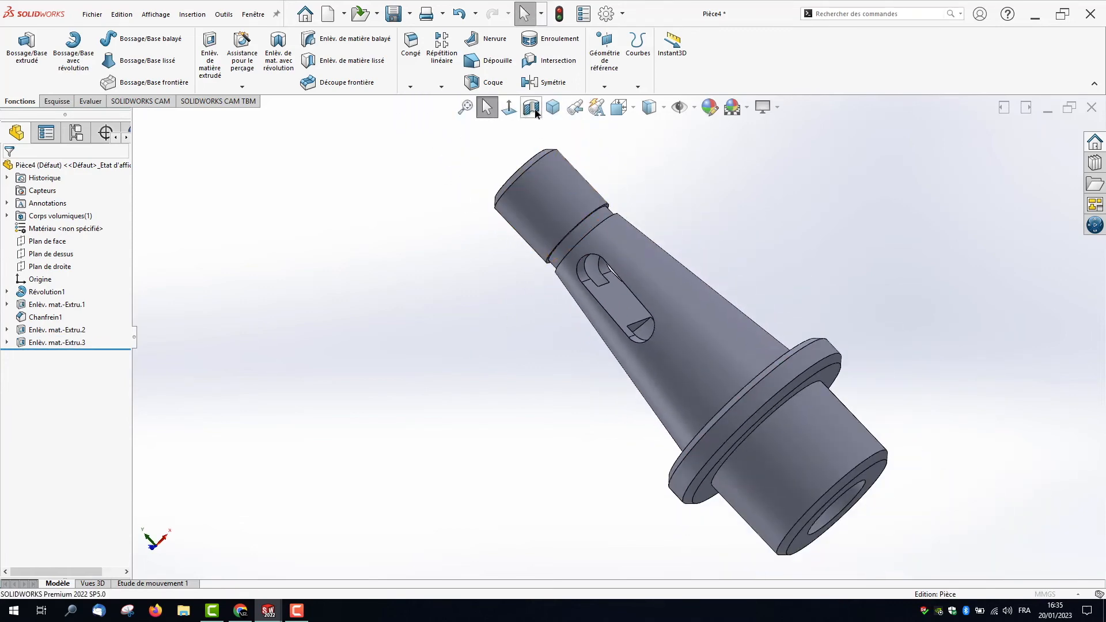
{"action": "left_click", "coordinate": [531, 108]}
{"action": "middle_click_drag", "start_coordinate": [404, 374], "coordinate": [376, 352]}
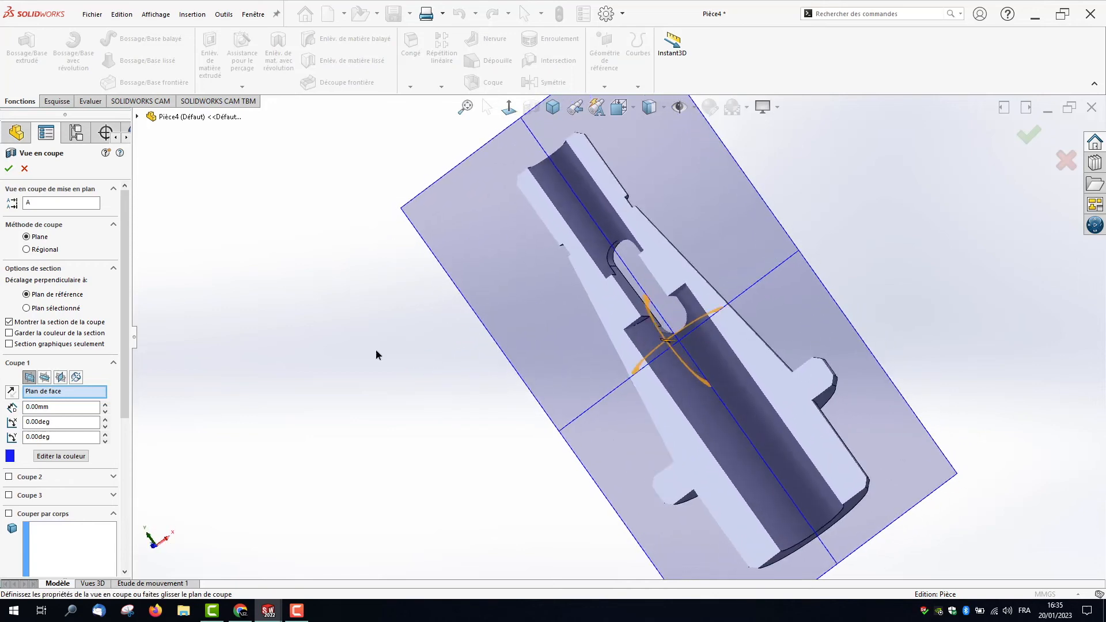
{"action": "left_click", "coordinate": [45, 378]}
{"action": "left_click", "coordinate": [61, 378]}
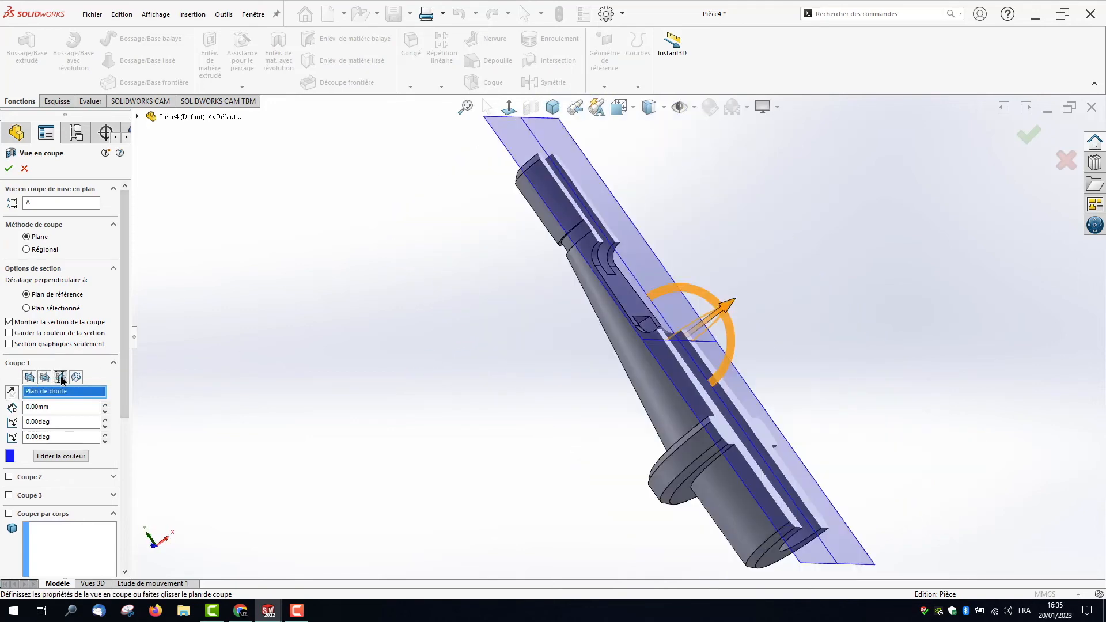
{"action": "middle_click_drag", "start_coordinate": [368, 374], "coordinate": [387, 463]}
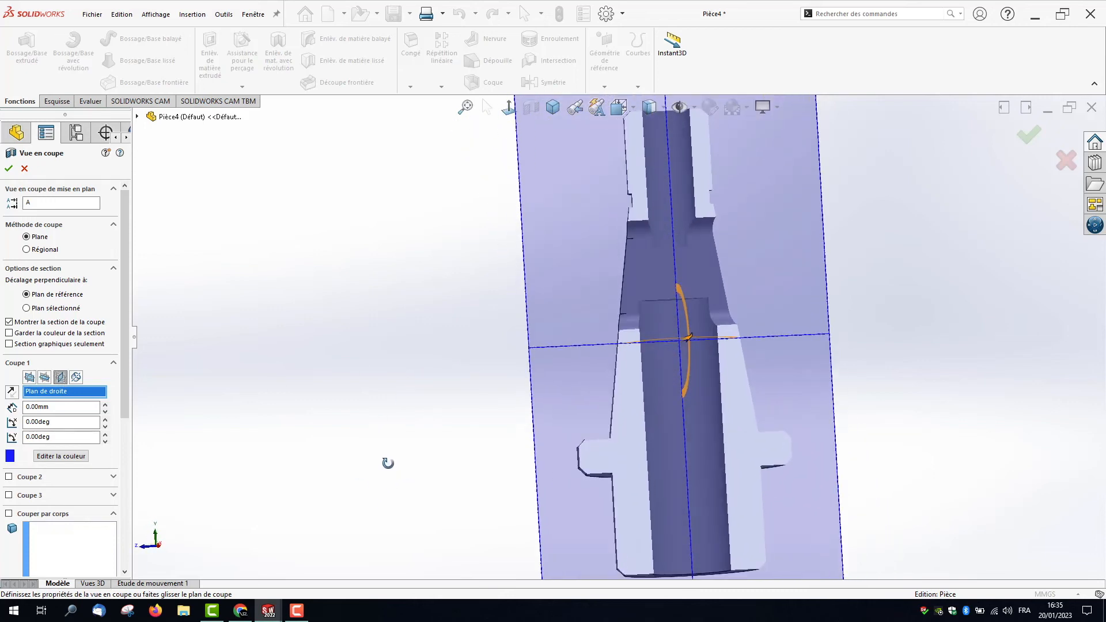
{"action": "left_click", "coordinate": [1030, 136]}
{"action": "middle_click_drag", "start_coordinate": [936, 375], "coordinate": [851, 316]}
{"action": "key", "text": "Escape"}
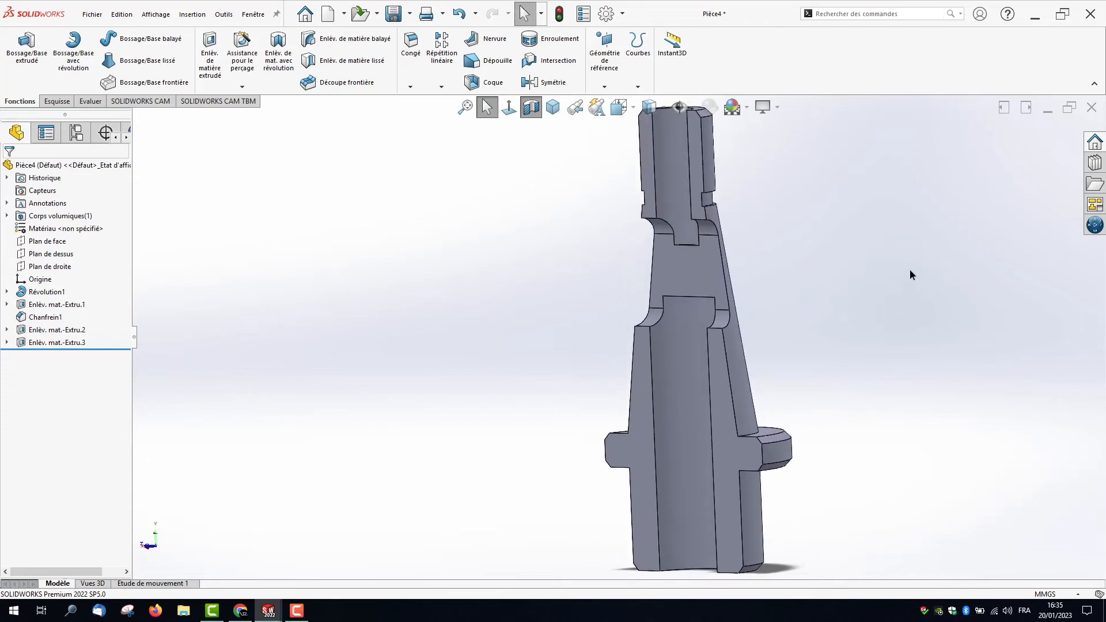
{"action": "left_click", "coordinate": [530, 107]}
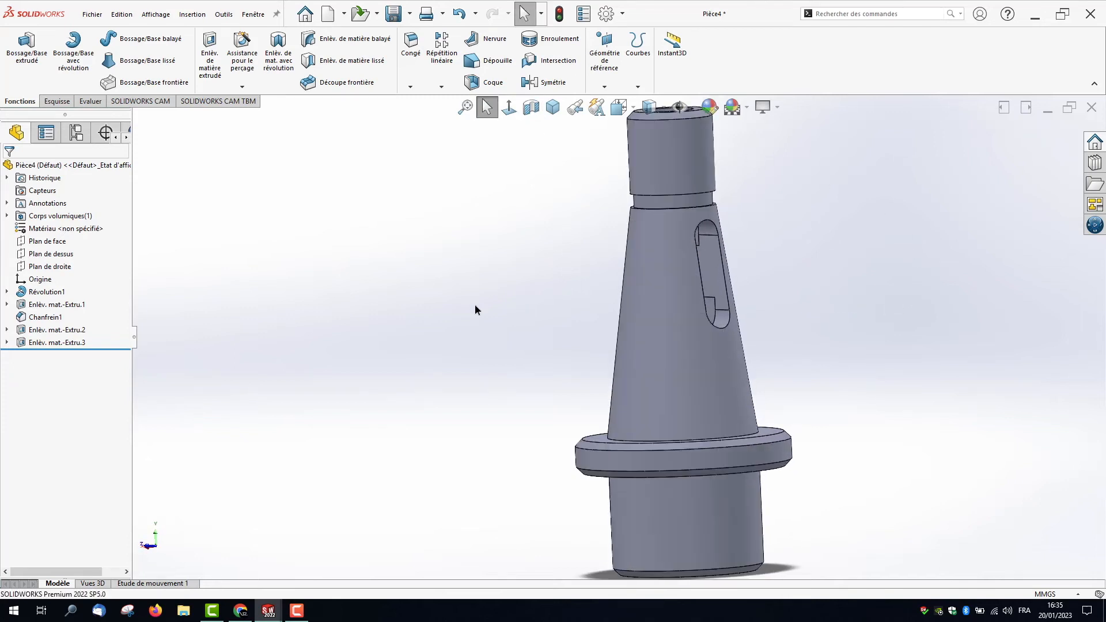
Step: Examine the finished bores and slot in the isometric, front and top standard views
{"action": "left_click", "coordinate": [552, 107]}
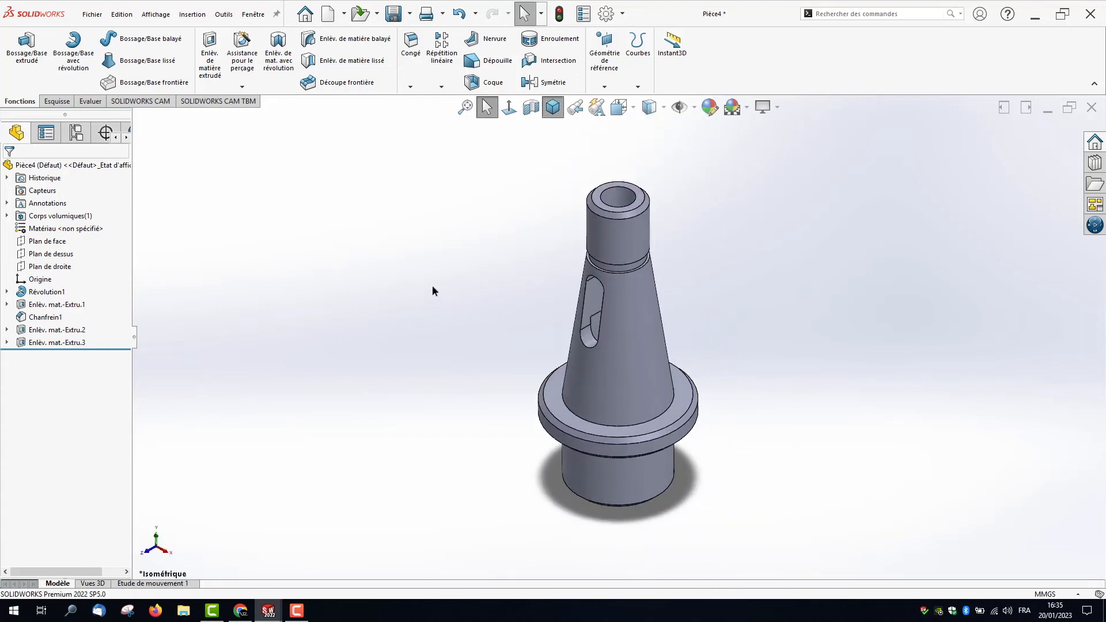
{"action": "left_click", "coordinate": [631, 110]}
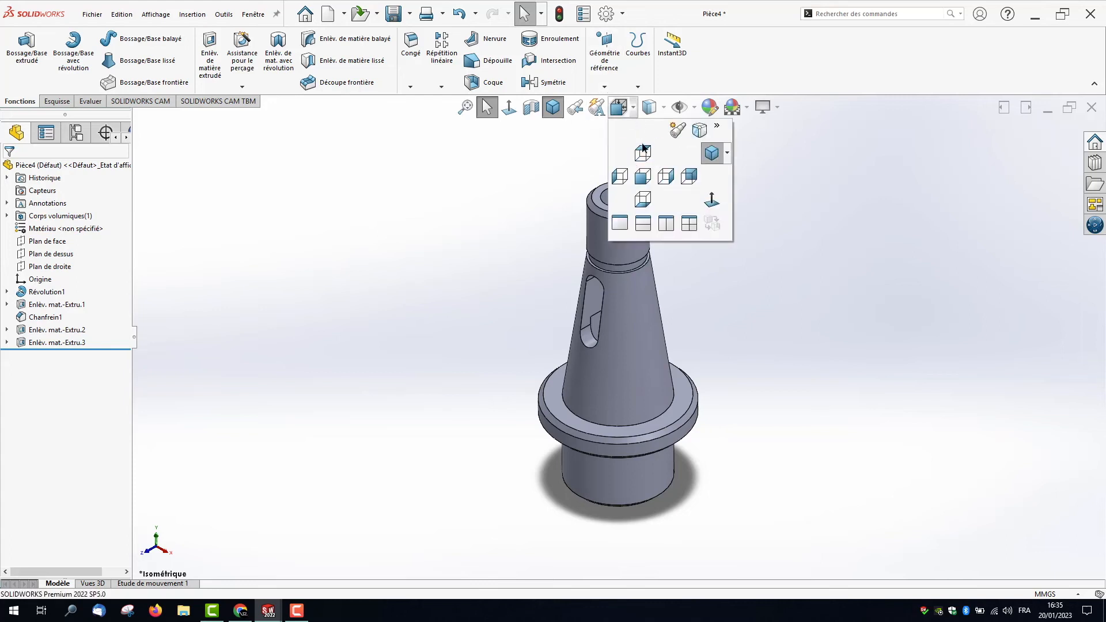
{"action": "left_click", "coordinate": [643, 179]}
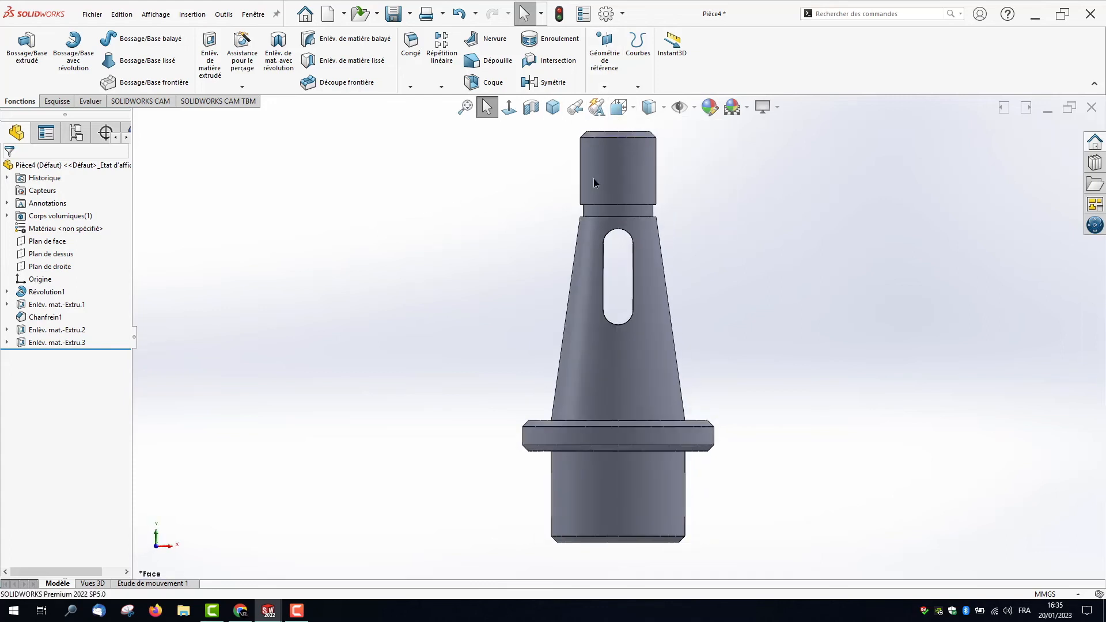
{"action": "left_click", "coordinate": [621, 107]}
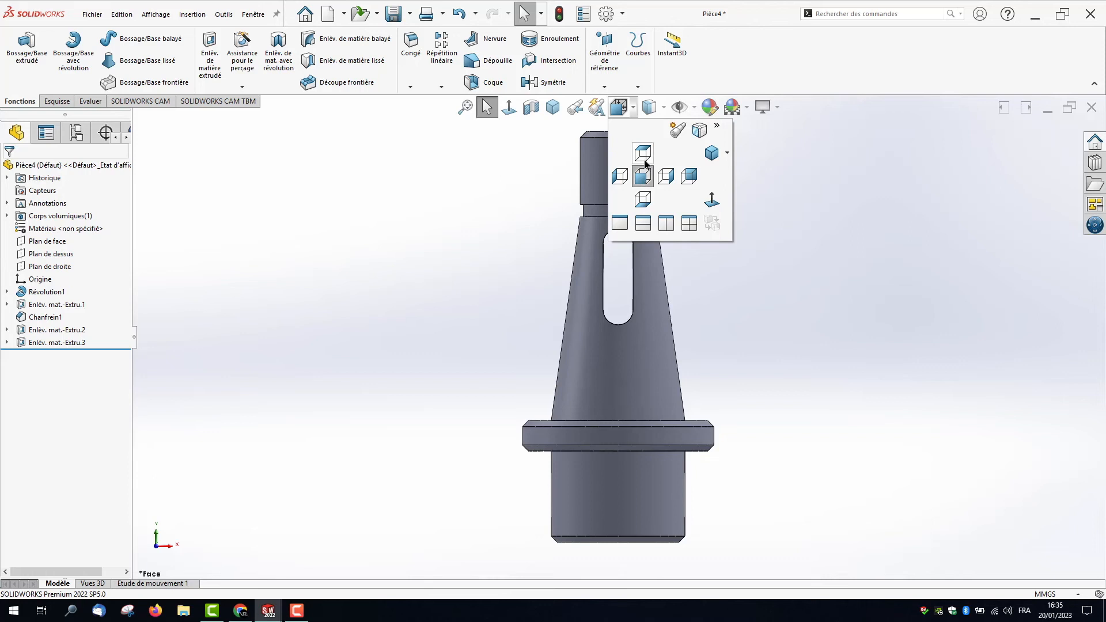
{"action": "left_click", "coordinate": [643, 157]}
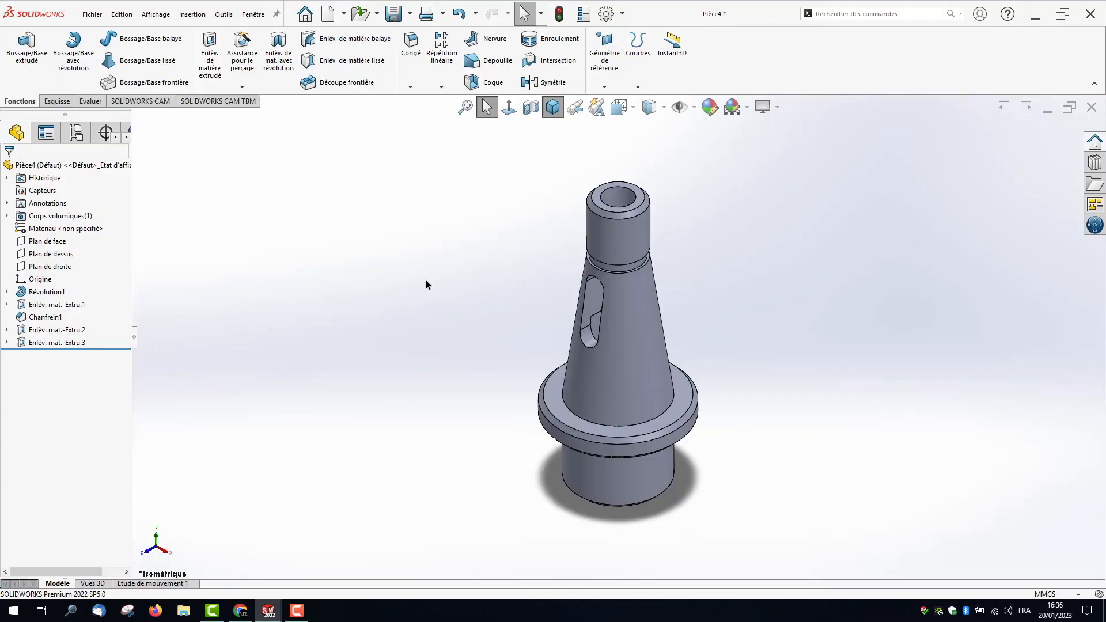
Step: Start a sketch on the flange's upper annular face and draw a horizontal centreline about 85 mm long through the origin
{"action": "left_click", "coordinate": [549, 397]}
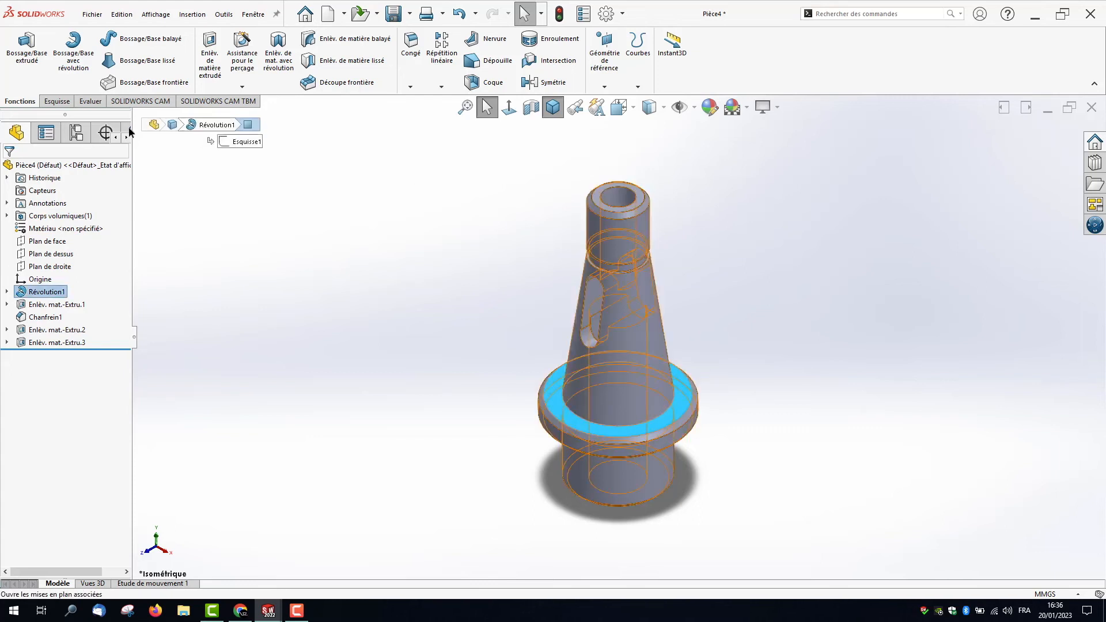
{"action": "left_click", "coordinate": [57, 102]}
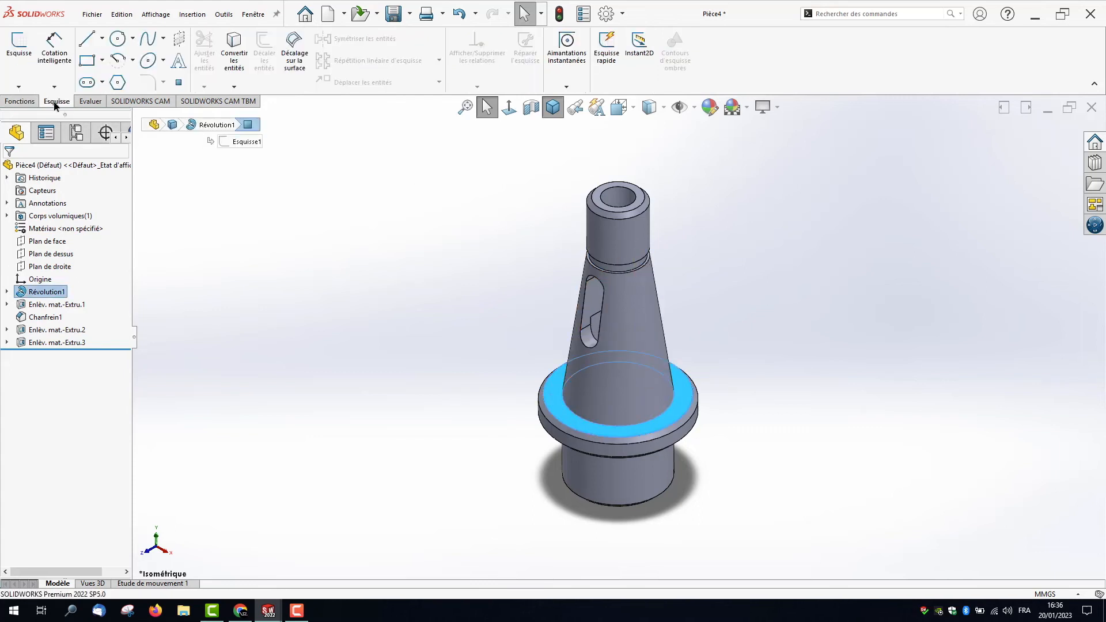
{"action": "left_click", "coordinate": [89, 43]}
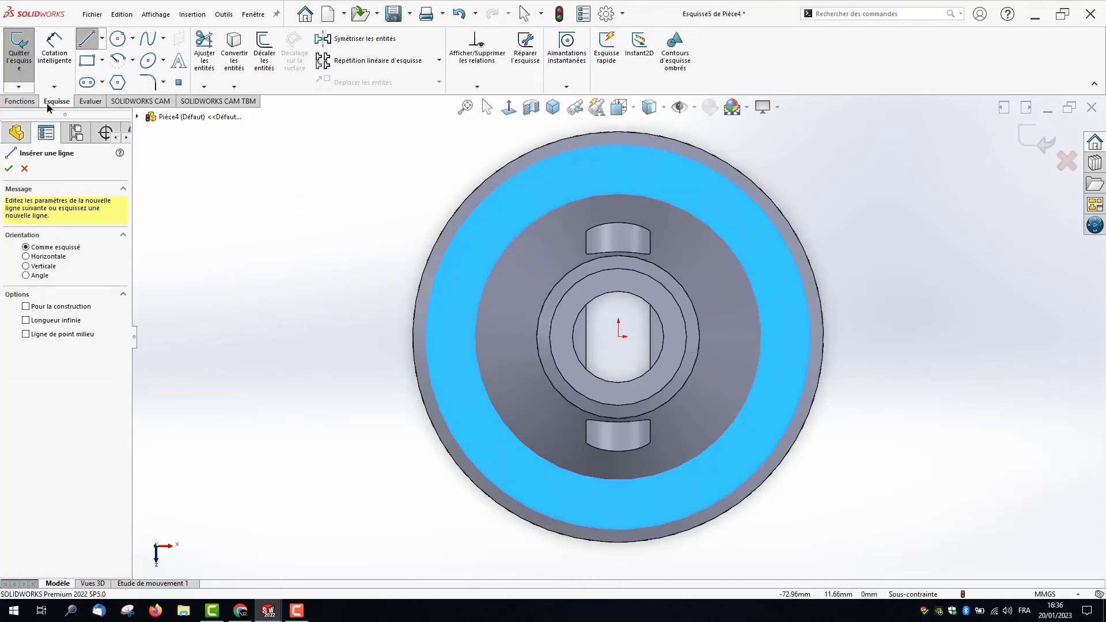
{"action": "left_click", "coordinate": [102, 39]}
{"action": "left_click", "coordinate": [115, 69]}
{"action": "left_click", "coordinate": [347, 336]}
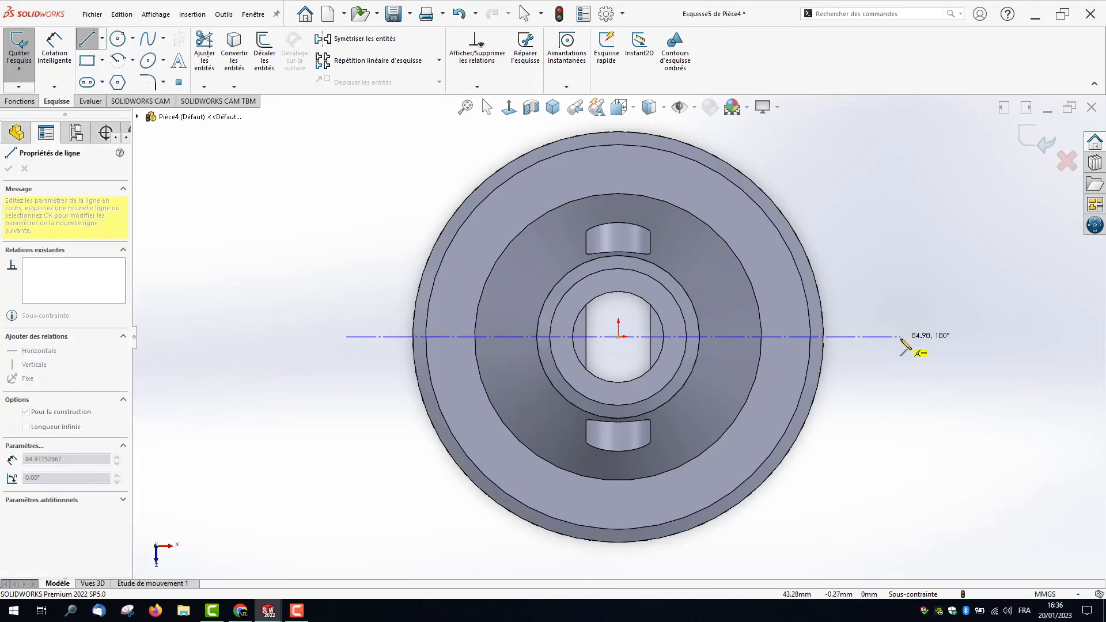
{"action": "double_click", "coordinate": [901, 336]}
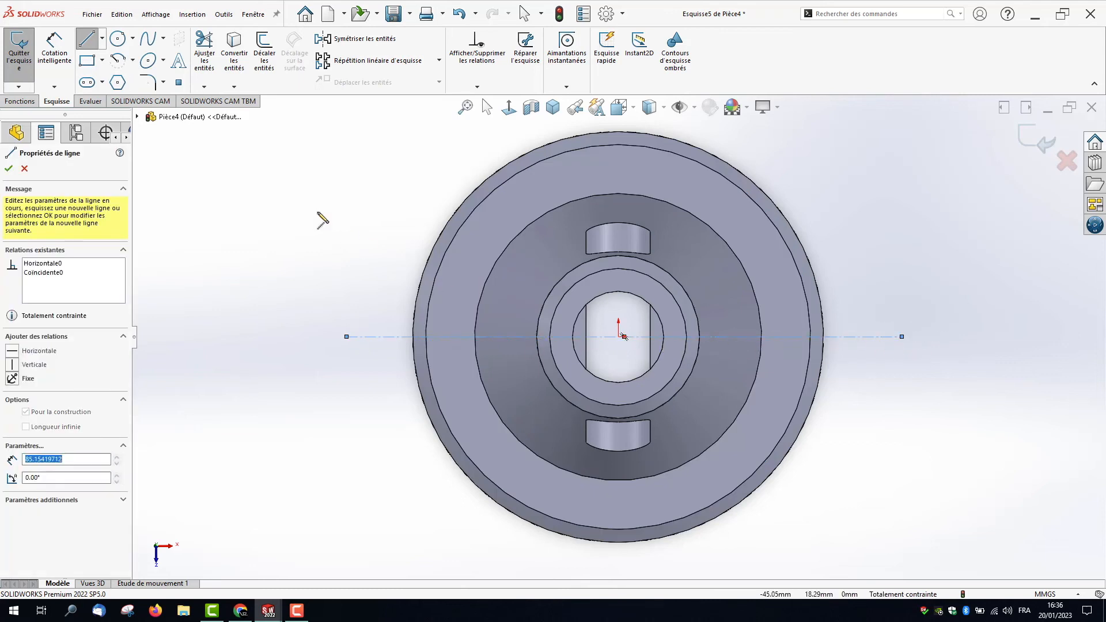
Step: Sketch three lines forming an open rectangular notch about 9.2 mm wide, starting and ending on the flange's outer edge across the centreline
{"action": "left_click", "coordinate": [102, 39]}
{"action": "left_click", "coordinate": [110, 53]}
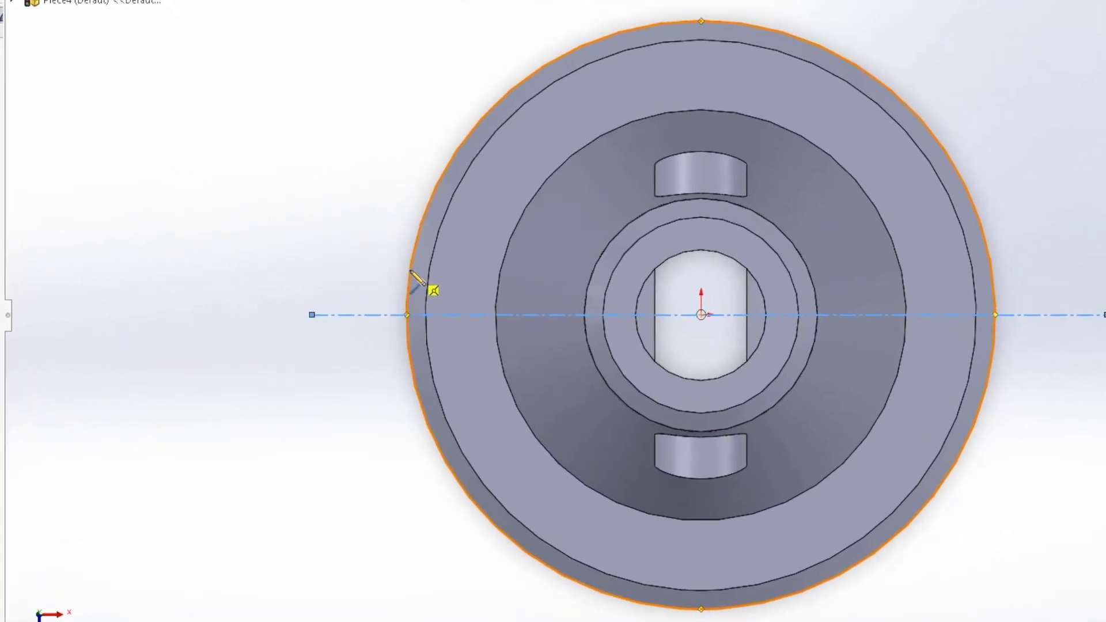
{"action": "left_click", "coordinate": [406, 282]}
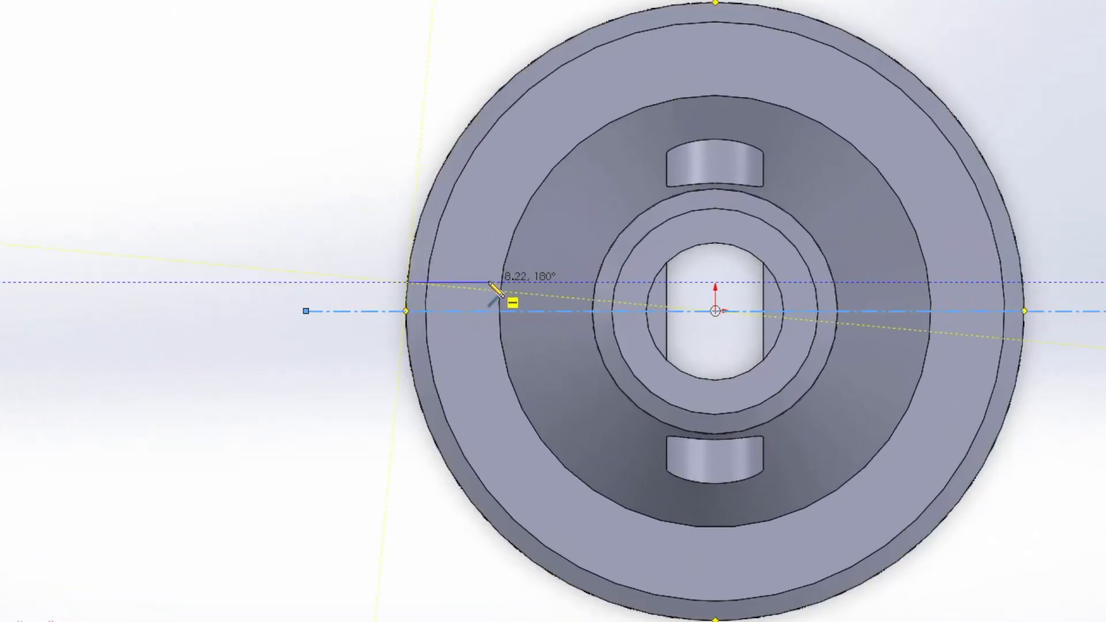
{"action": "left_click", "coordinate": [487, 282]}
{"action": "left_click", "coordinate": [488, 372]}
{"action": "left_click", "coordinate": [412, 373]}
{"action": "key", "text": "Escape"}
Step: Convert the flange's 63 mm outer edge into the sketch and trim it to the arc that closes the notch profile
{"action": "scroll", "coordinate": [373, 321], "scroll_direction": "down", "scroll_amount": 4}
{"action": "mouse_move", "coordinate": [586, 345]}
{"action": "middle_mouse_down"}
{"action": "mouse_move", "coordinate": [615, 309]}
{"action": "mouse_move", "coordinate": [595, 178]}
{"action": "middle_mouse_up"}
{"action": "scroll", "coordinate": [646, 357], "scroll_direction": "up", "scroll_amount": 2}
{"action": "middle_click_drag", "start_coordinate": [646, 357], "coordinate": [618, 375]}
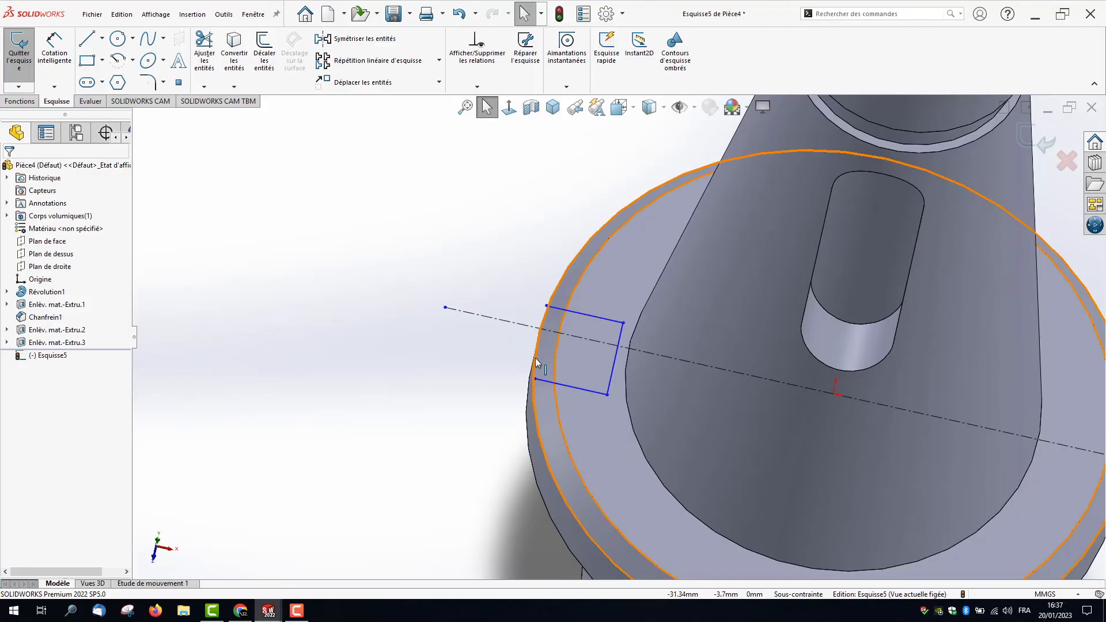
{"action": "left_click", "coordinate": [589, 342]}
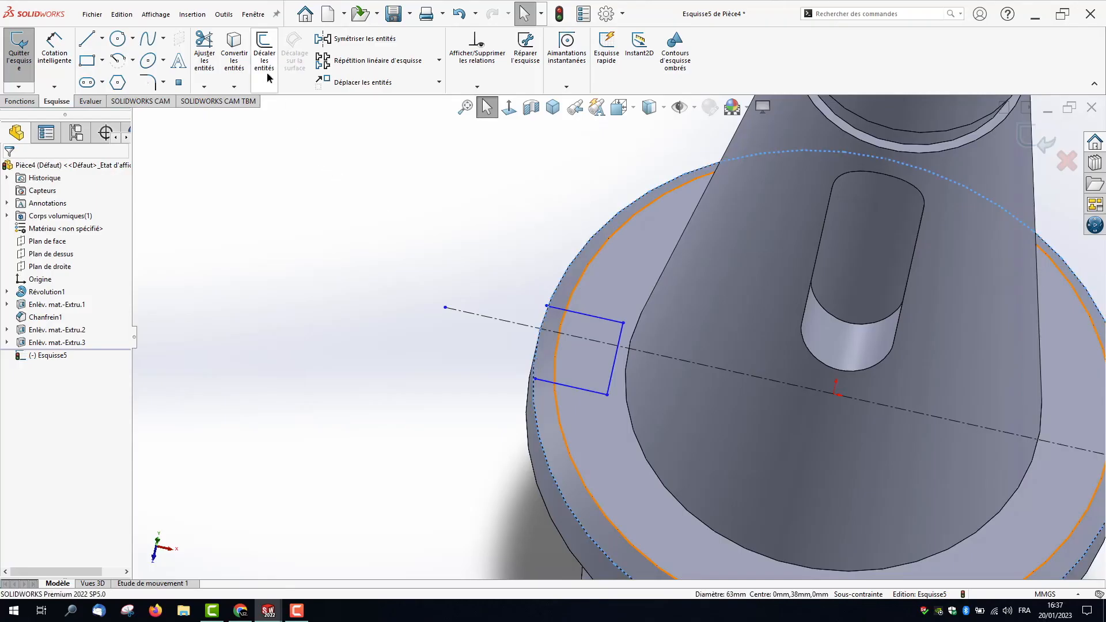
{"action": "left_click", "coordinate": [230, 64]}
{"action": "mouse_move", "coordinate": [488, 279]}
{"action": "middle_mouse_down"}
{"action": "mouse_move", "coordinate": [466, 254]}
{"action": "mouse_move", "coordinate": [477, 296]}
{"action": "mouse_move", "coordinate": [333, 194]}
{"action": "middle_mouse_up"}
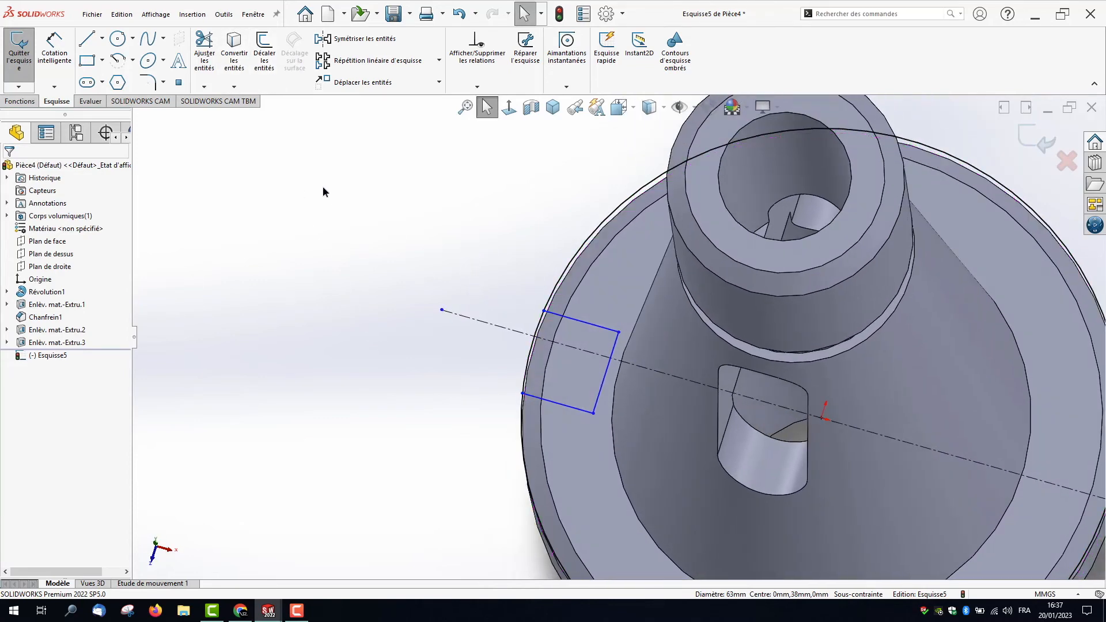
{"action": "left_click", "coordinate": [204, 53]}
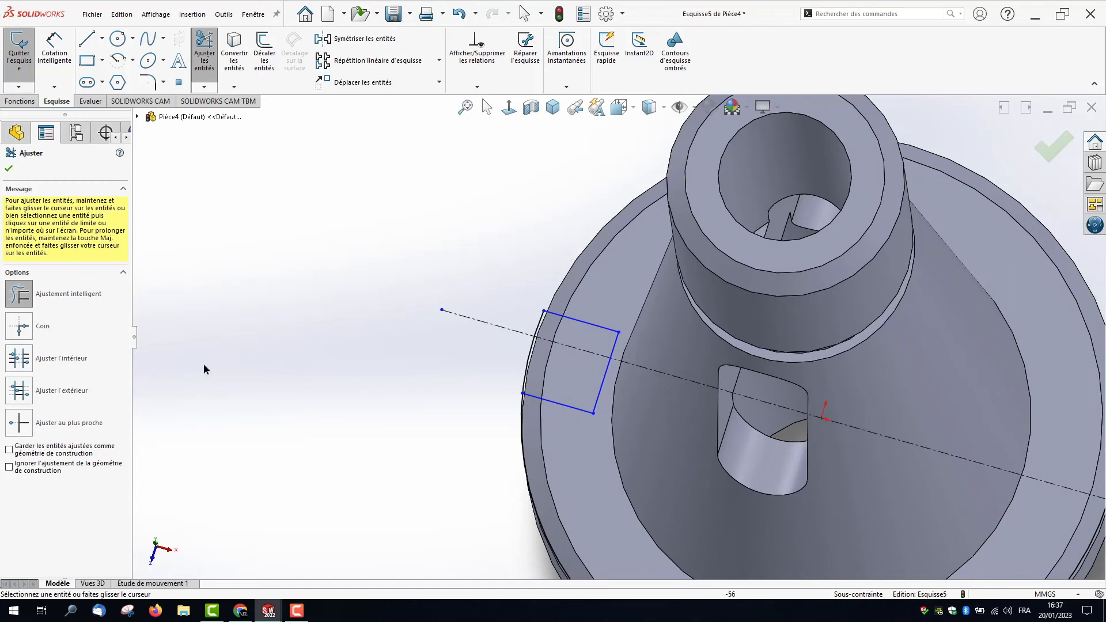
{"action": "left_click_drag", "start_coordinate": [481, 474], "coordinate": [545, 477]}
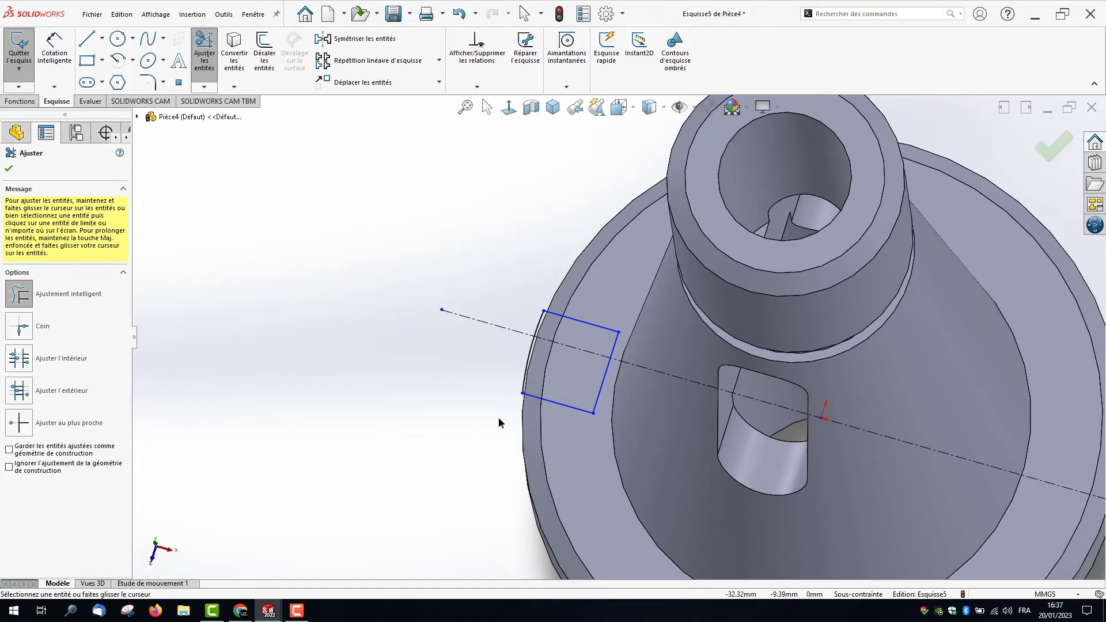
Step: Add a tangent relation between the notch's inner line and the circular edge at the cone's base
{"action": "left_click", "coordinate": [477, 86]}
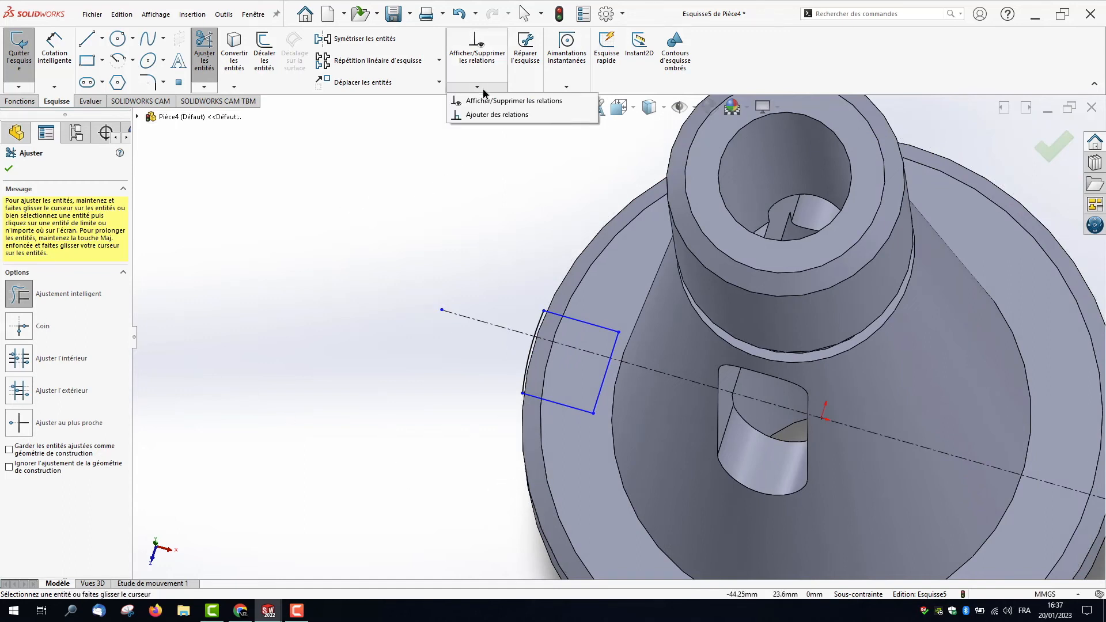
{"action": "left_click", "coordinate": [494, 114]}
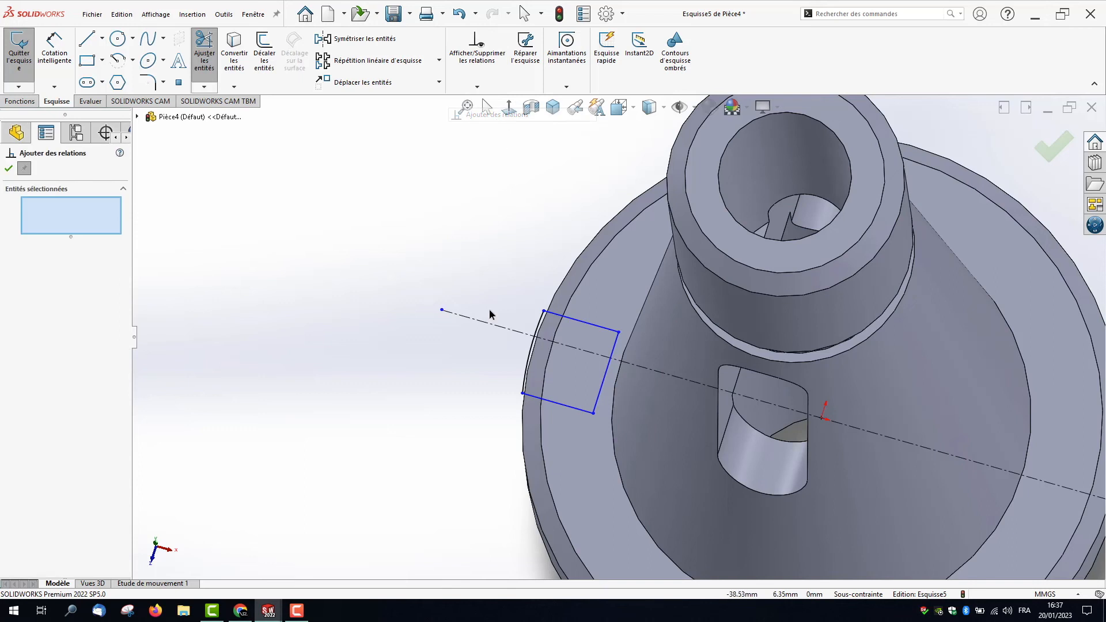
{"action": "left_click", "coordinate": [606, 371]}
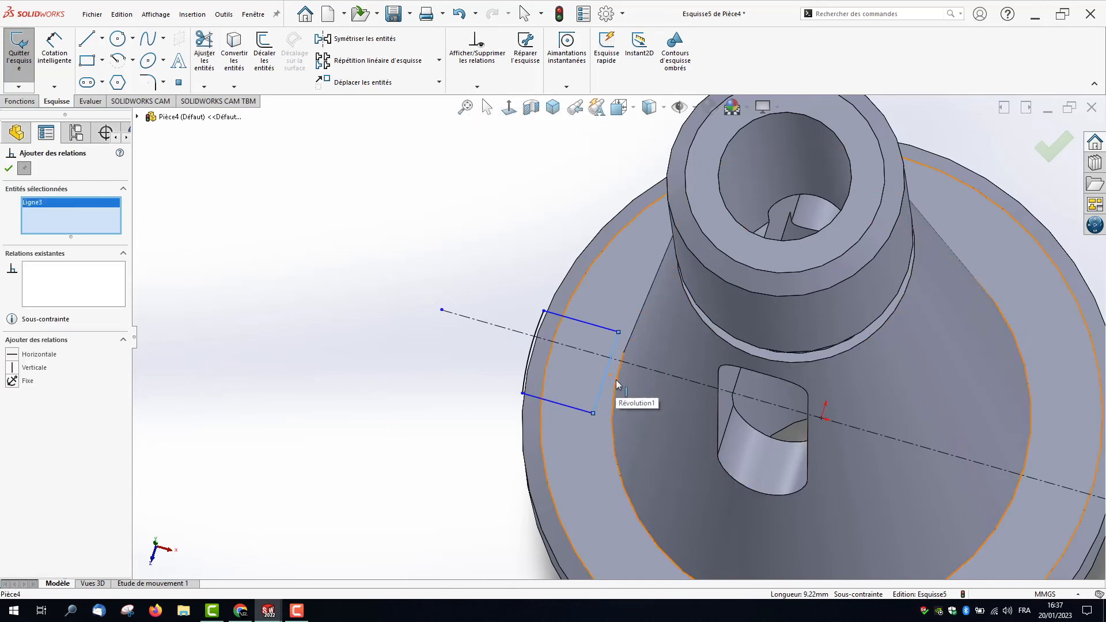
{"action": "left_click", "coordinate": [617, 383]}
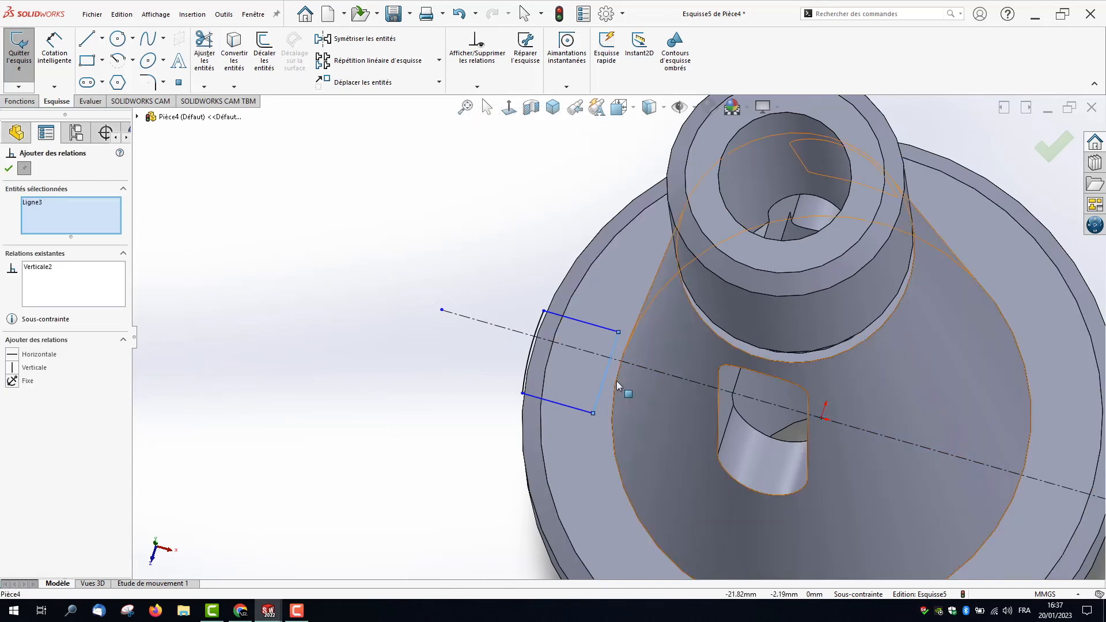
{"action": "left_click", "coordinate": [614, 381]}
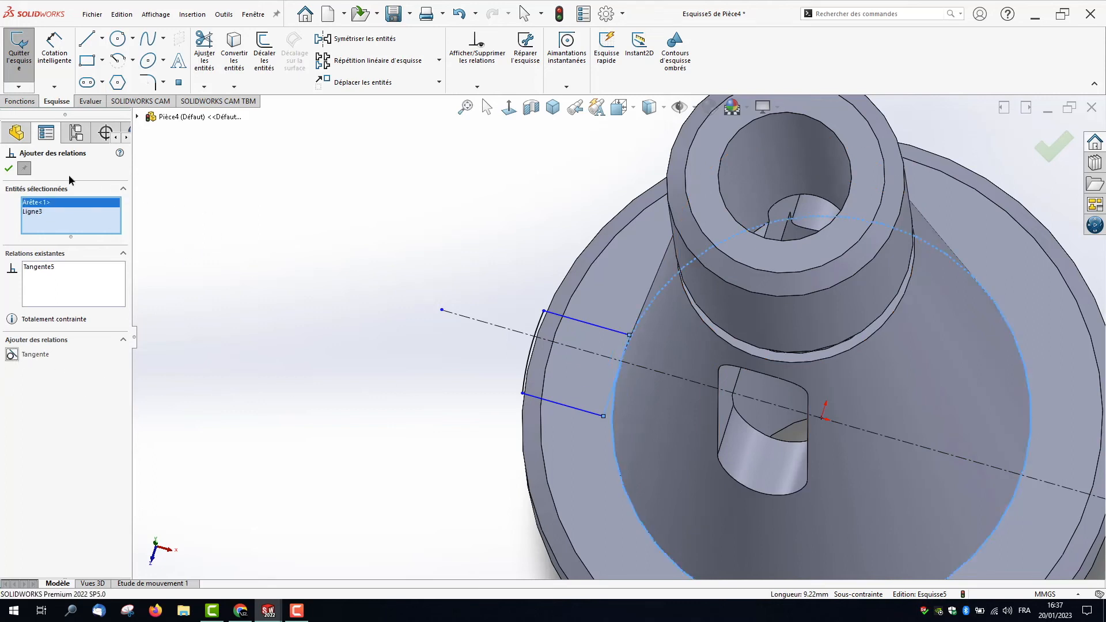
Step: Dimension the notch width between its two parallel side lines as 16 mm
{"action": "left_click", "coordinate": [54, 49]}
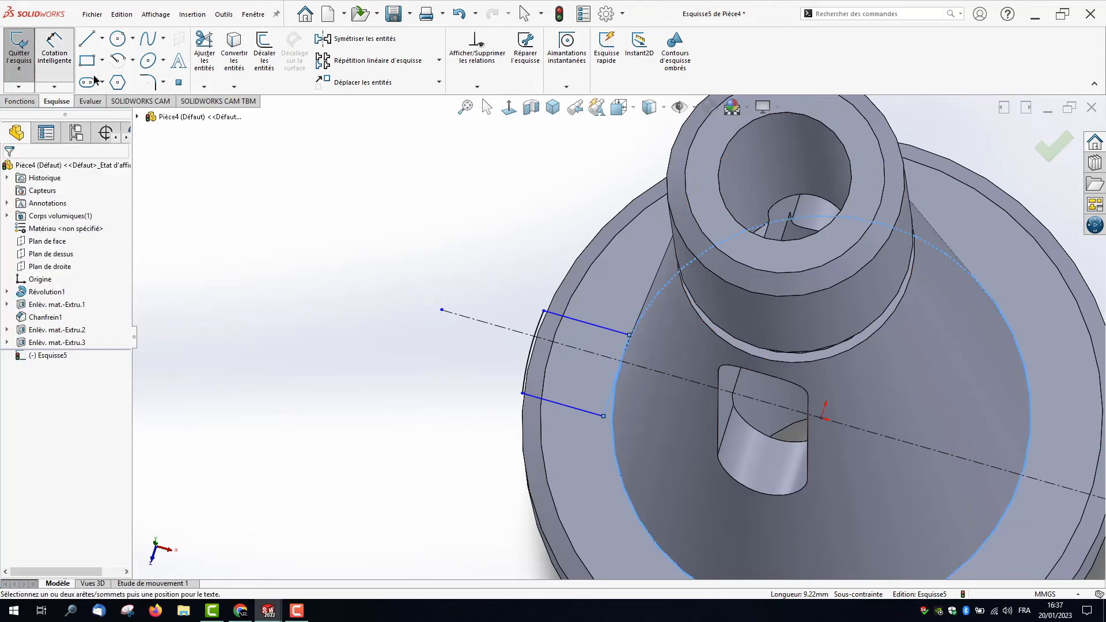
{"action": "left_click", "coordinate": [551, 403]}
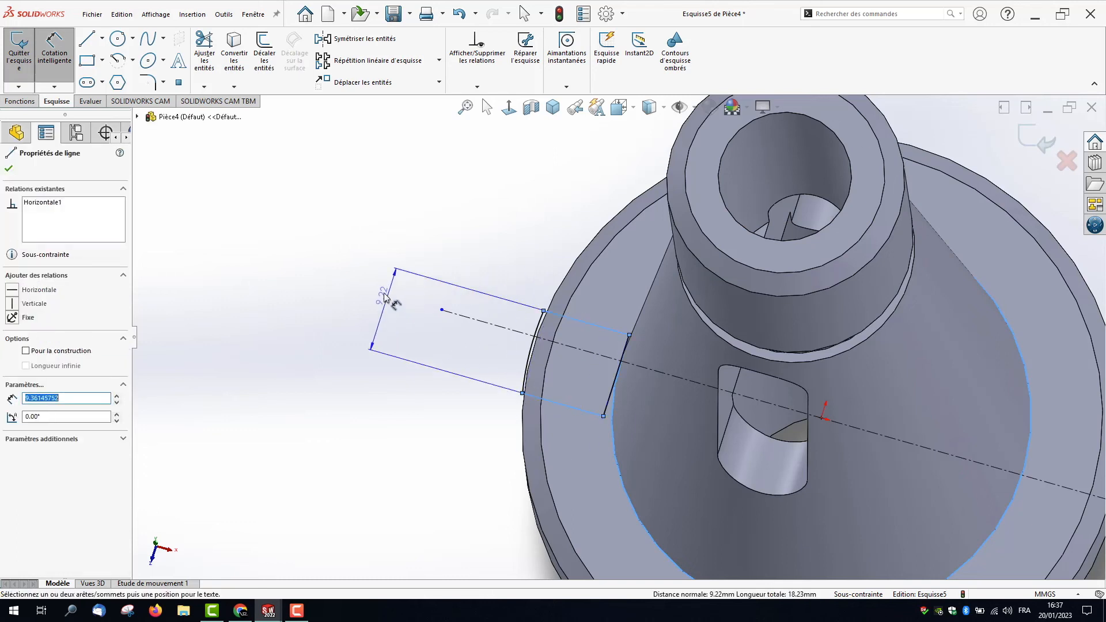
{"action": "left_click", "coordinate": [384, 293]}
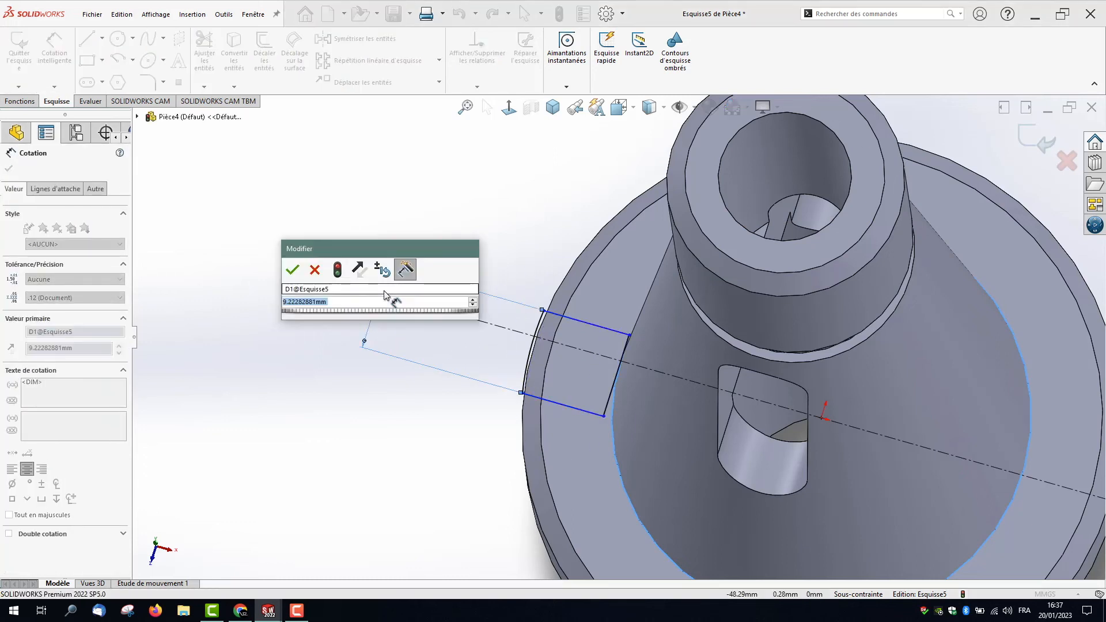
{"action": "type", "text": "16"}
{"action": "key", "text": "Return"}
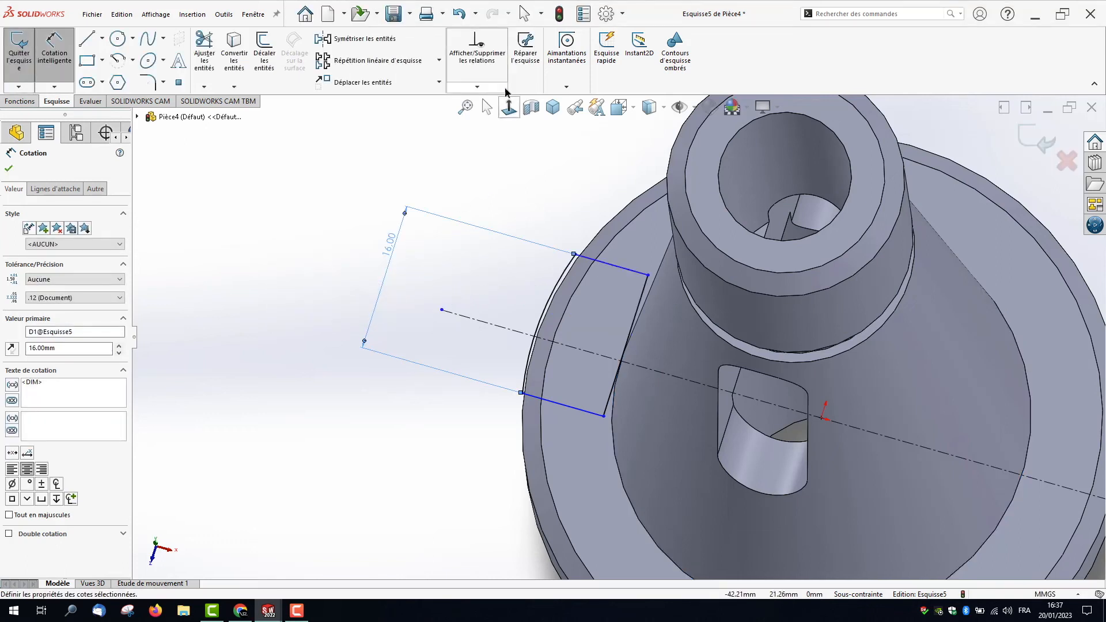
Step: Make the notch's two side lines symmetric about the horizontal centreline
{"action": "left_click", "coordinate": [477, 86]}
{"action": "left_click", "coordinate": [486, 115]}
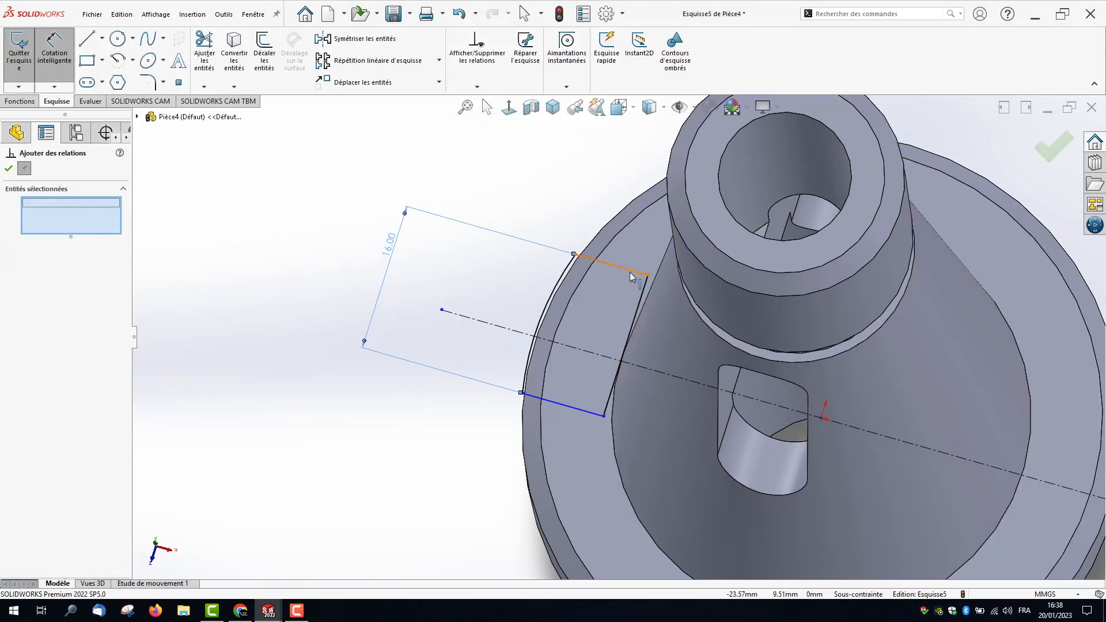
{"action": "left_click", "coordinate": [576, 414]}
{"action": "left_click", "coordinate": [8, 430]}
{"action": "mouse_move", "coordinate": [454, 424]}
{"action": "middle_mouse_down"}
{"action": "mouse_move", "coordinate": [438, 456]}
{"action": "mouse_move", "coordinate": [429, 440]}
{"action": "middle_mouse_up"}
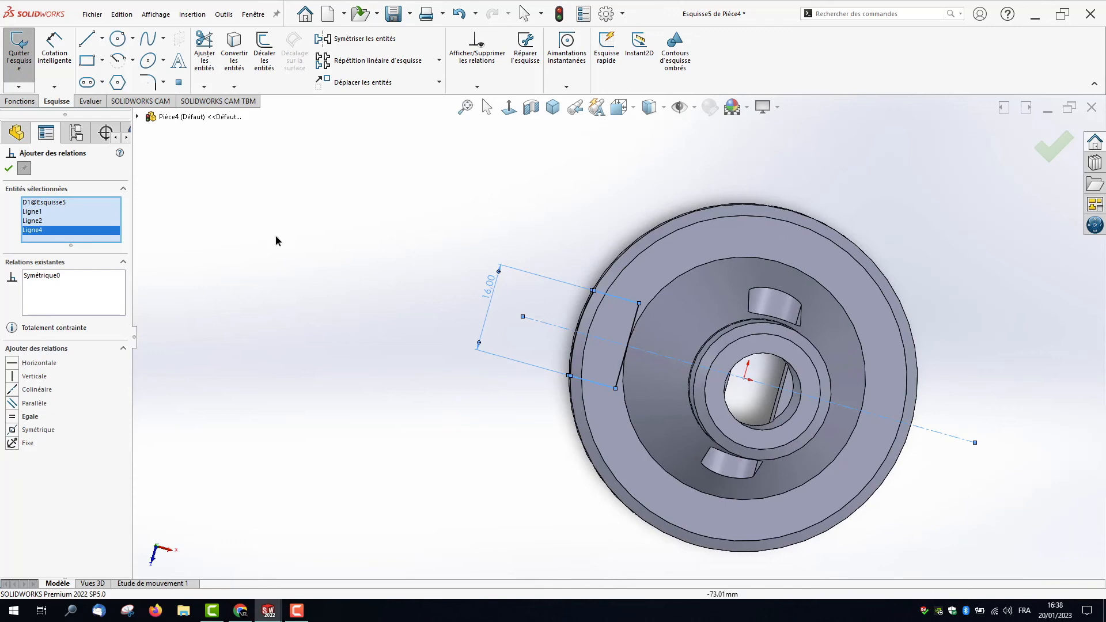
{"action": "left_click", "coordinate": [9, 168]}
{"action": "left_click", "coordinate": [457, 289]}
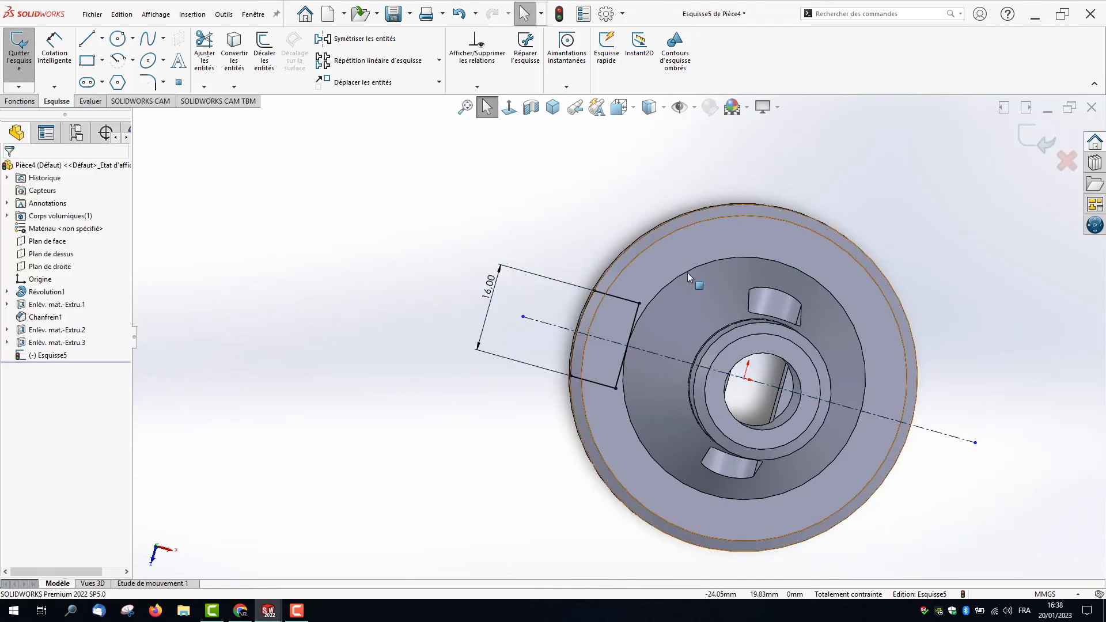
Step: Cut the notch profile through the flange as an extruded cut with the Through All end condition
{"action": "mouse_move", "coordinate": [426, 377]}
{"action": "middle_mouse_down"}
{"action": "mouse_move", "coordinate": [437, 371]}
{"action": "mouse_move", "coordinate": [434, 385]}
{"action": "middle_mouse_up"}
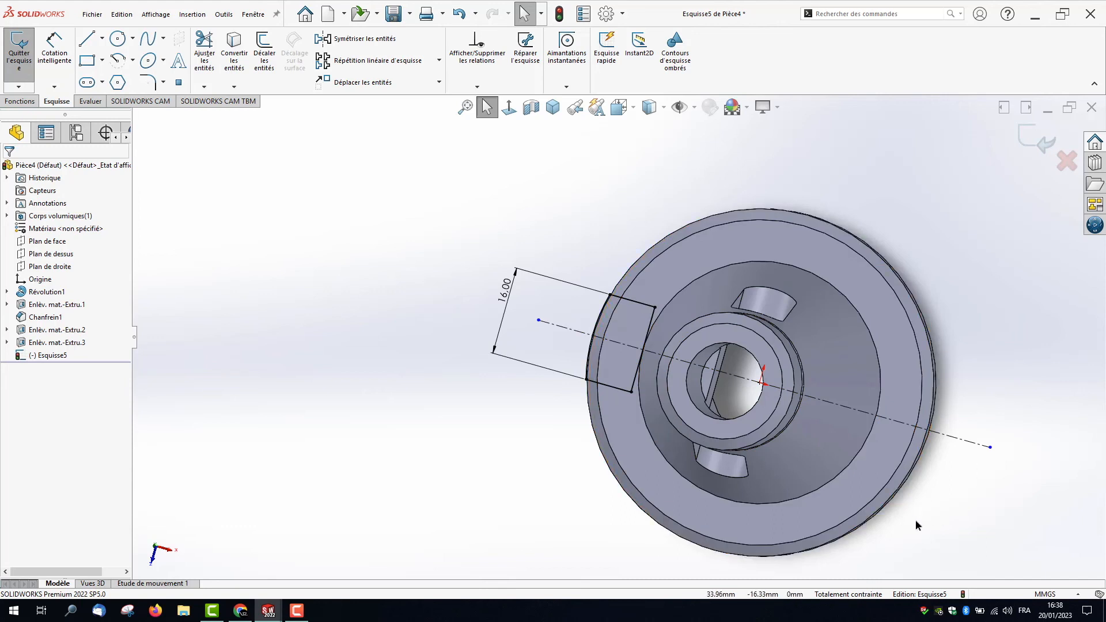
{"action": "left_click", "coordinate": [27, 102]}
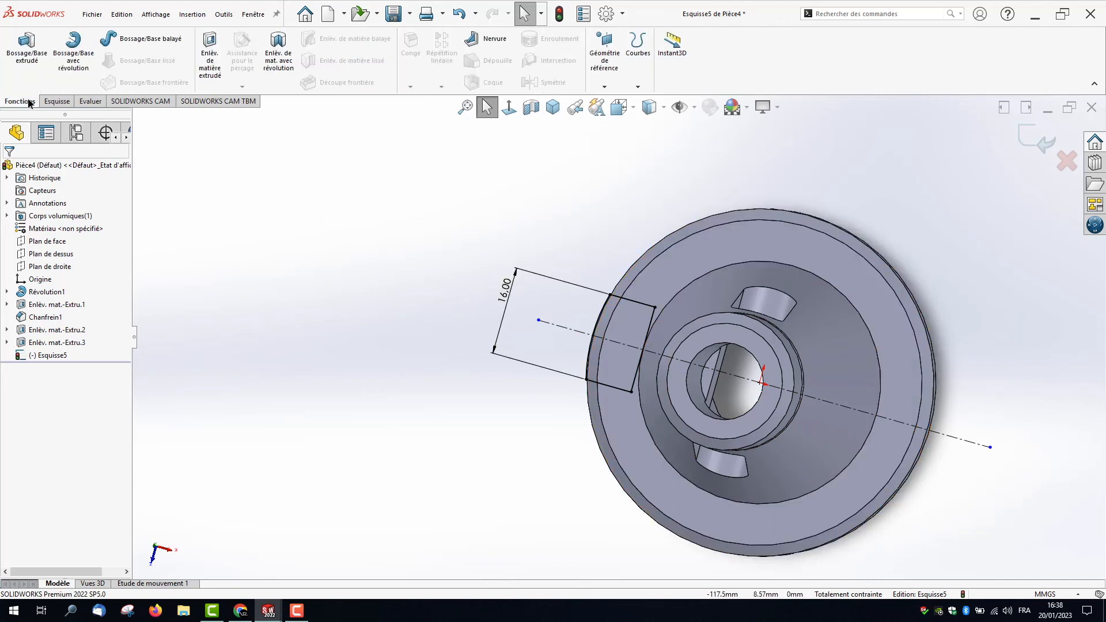
{"action": "left_click", "coordinate": [210, 62]}
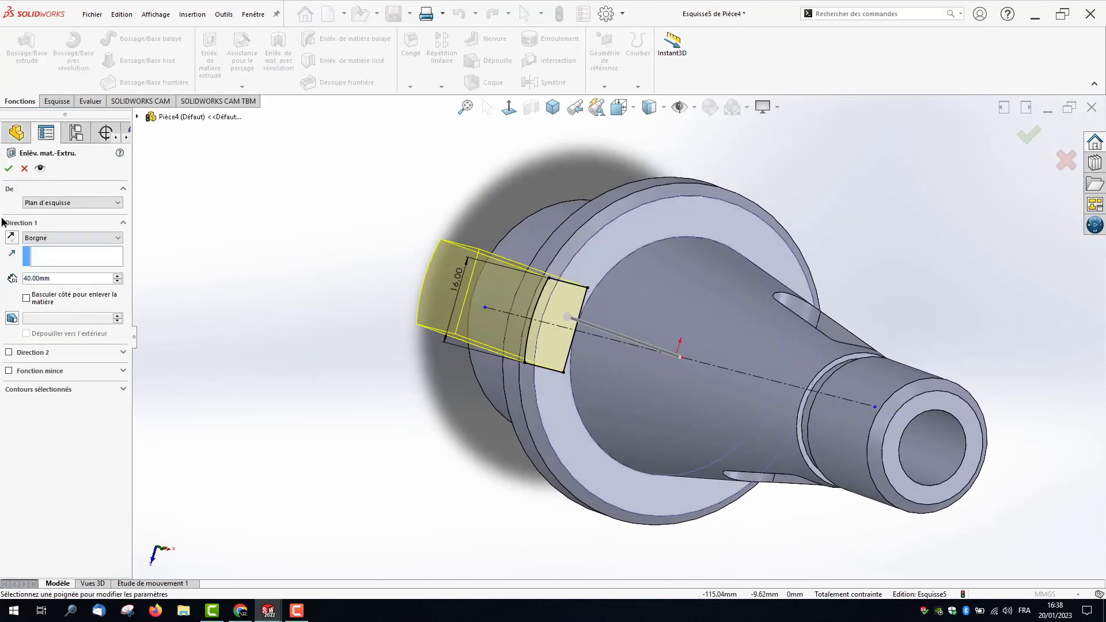
{"action": "left_click", "coordinate": [56, 238]}
{"action": "left_click", "coordinate": [58, 257]}
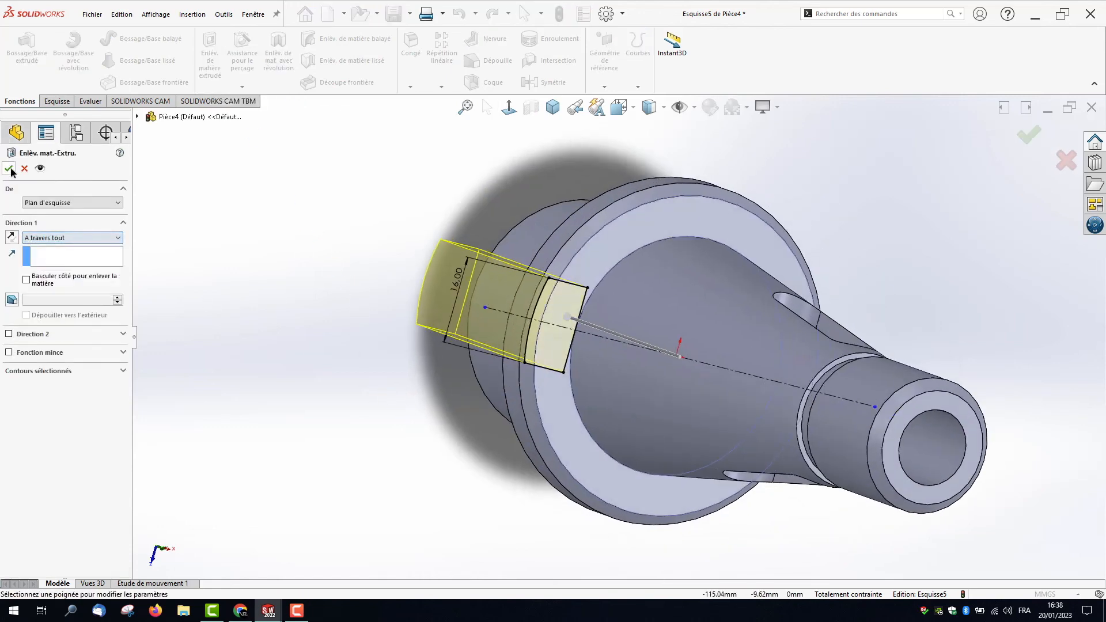
{"action": "key", "text": "Return"}
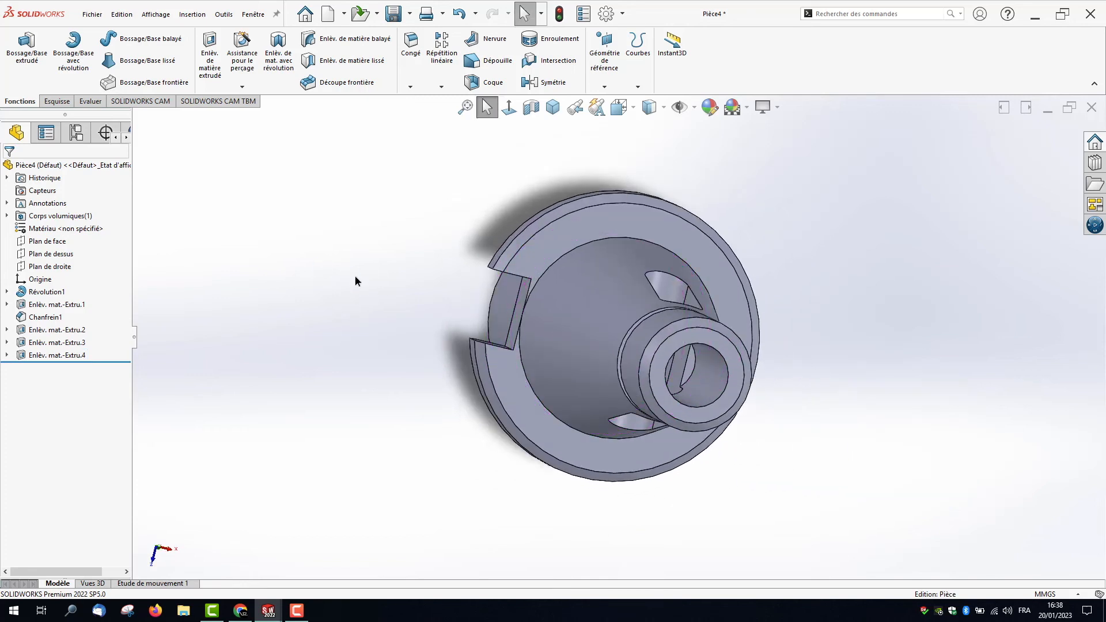
{"action": "left_click", "coordinate": [553, 108]}
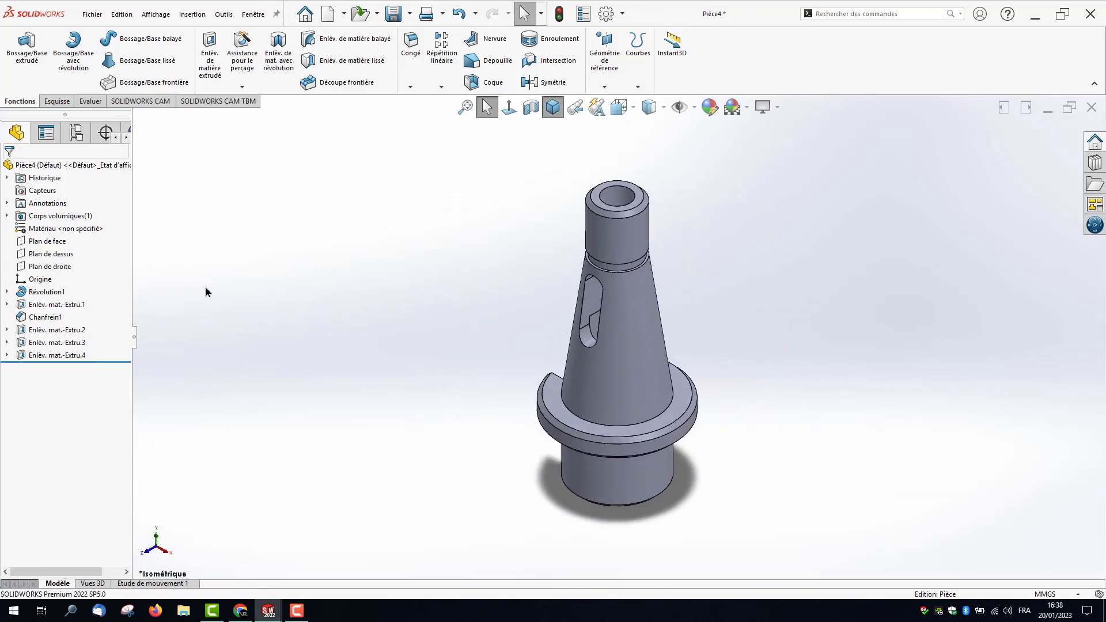
Step: Mirror the flange notch cut about the right plane to create a matching notch on the opposite side
{"action": "left_click", "coordinate": [34, 266]}
{"action": "mouse_move", "coordinate": [426, 357]}
{"action": "middle_mouse_down"}
{"action": "mouse_move", "coordinate": [397, 332]}
{"action": "mouse_move", "coordinate": [440, 349]}
{"action": "middle_mouse_up"}
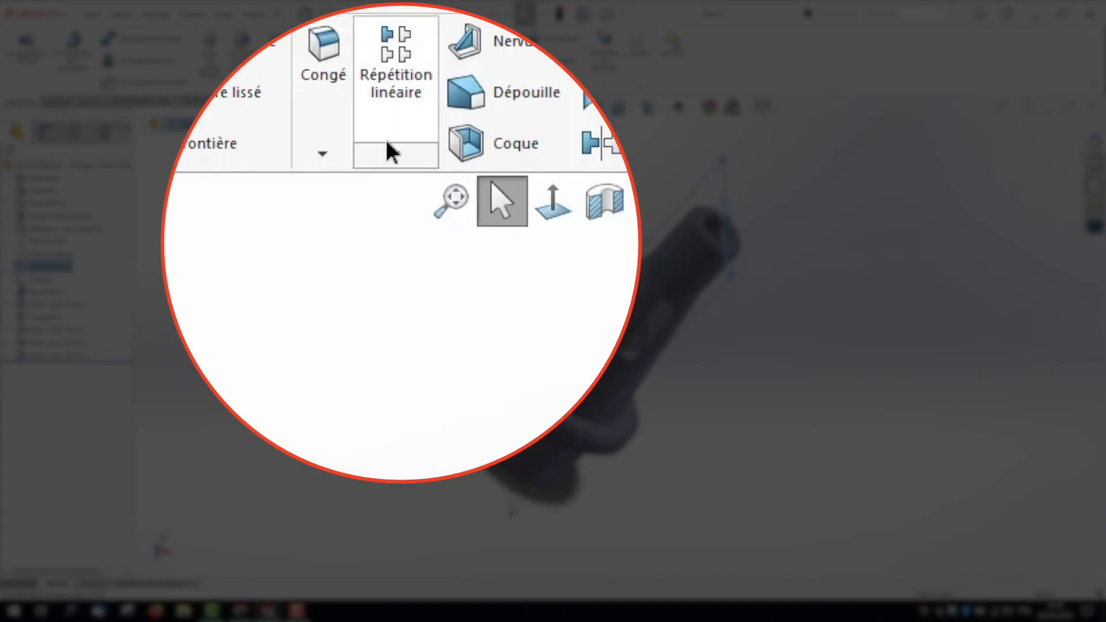
{"action": "left_click", "coordinate": [442, 87]}
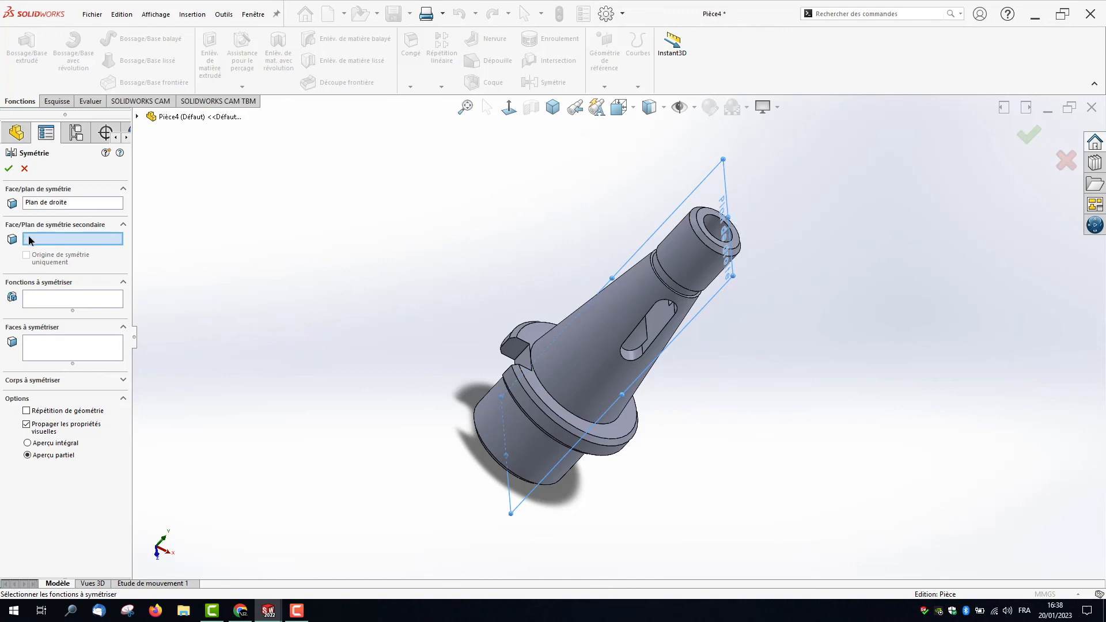
{"action": "left_click", "coordinate": [44, 297]}
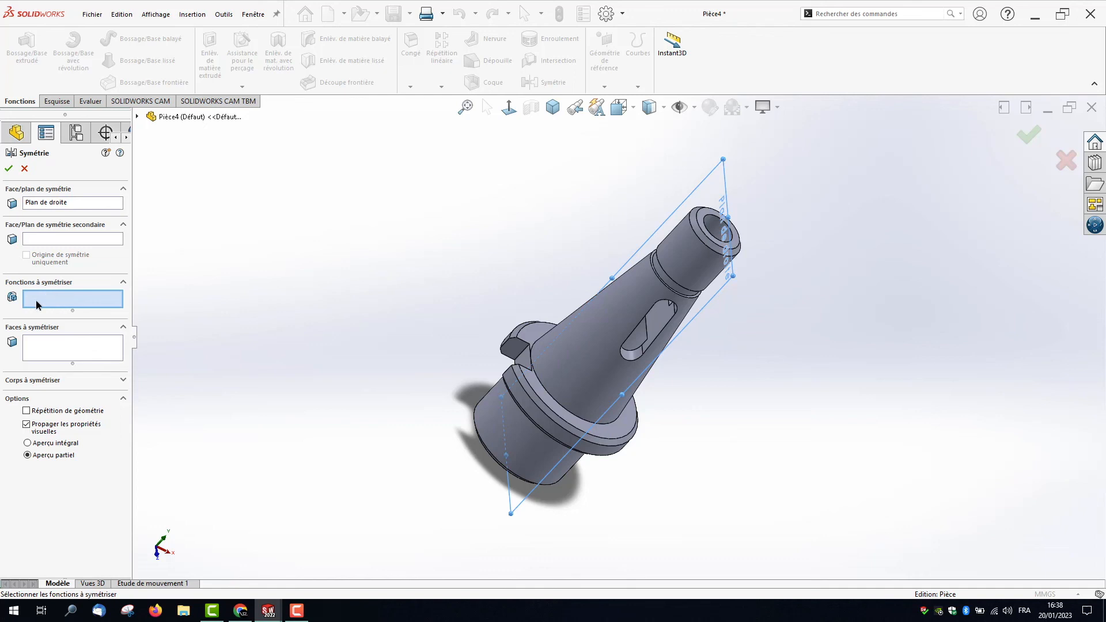
{"action": "left_click", "coordinate": [513, 347]}
{"action": "middle_click_drag", "start_coordinate": [513, 348], "coordinate": [300, 299]}
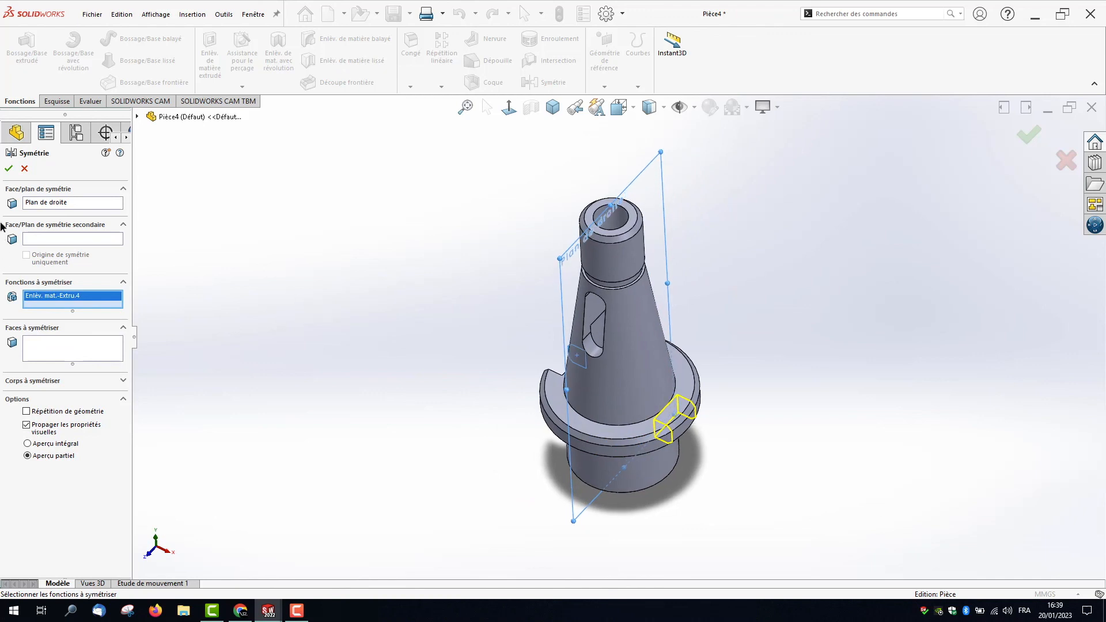
{"action": "left_click", "coordinate": [9, 168]}
{"action": "middle_click_drag", "start_coordinate": [424, 370], "coordinate": [478, 404]}
{"action": "scroll", "coordinate": [575, 441], "scroll_direction": "down", "scroll_amount": 2}
{"action": "middle_click", "coordinate": [584, 367]}
{"action": "middle_click_drag", "start_coordinate": [584, 367], "coordinate": [610, 338]}
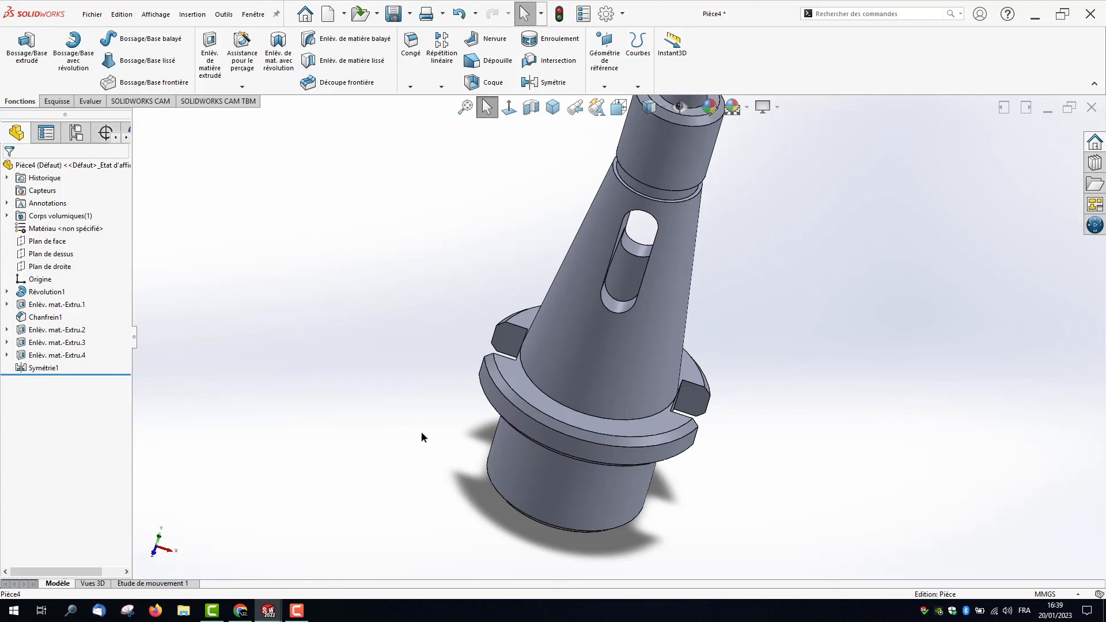
{"action": "left_click", "coordinate": [553, 107]}
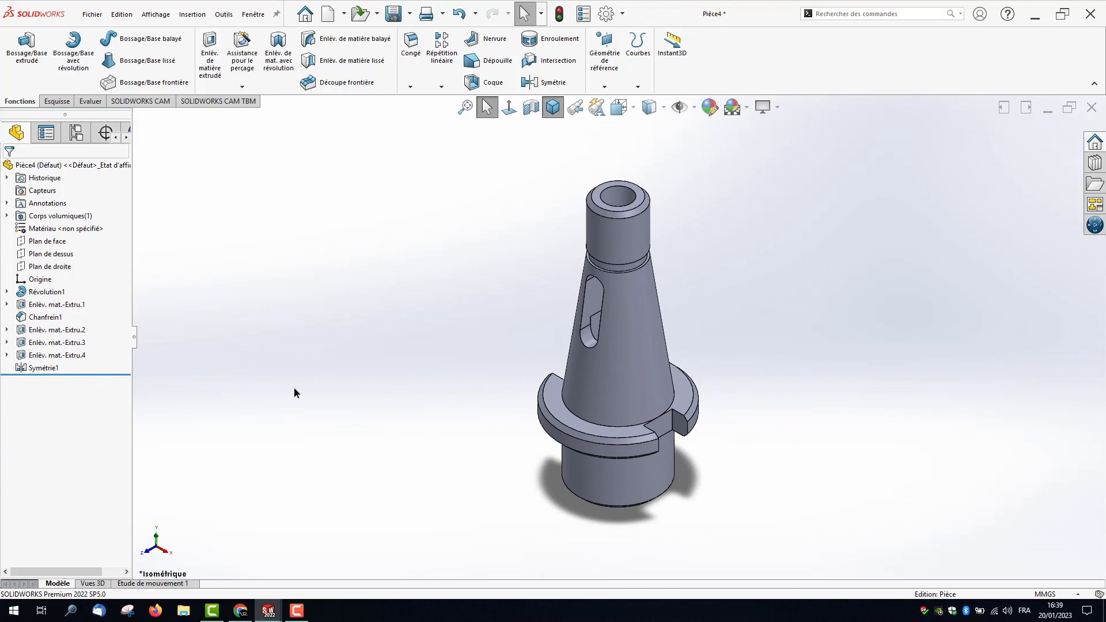